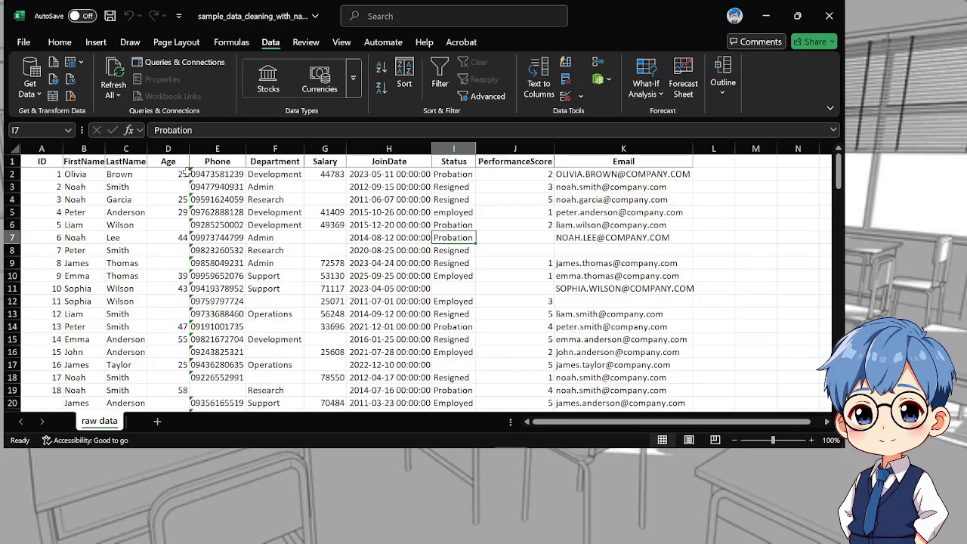
# Duplicate the raw data sheet within the same workbook and place the copy after the original
pyautogui.scroll(-12, 408, 261)
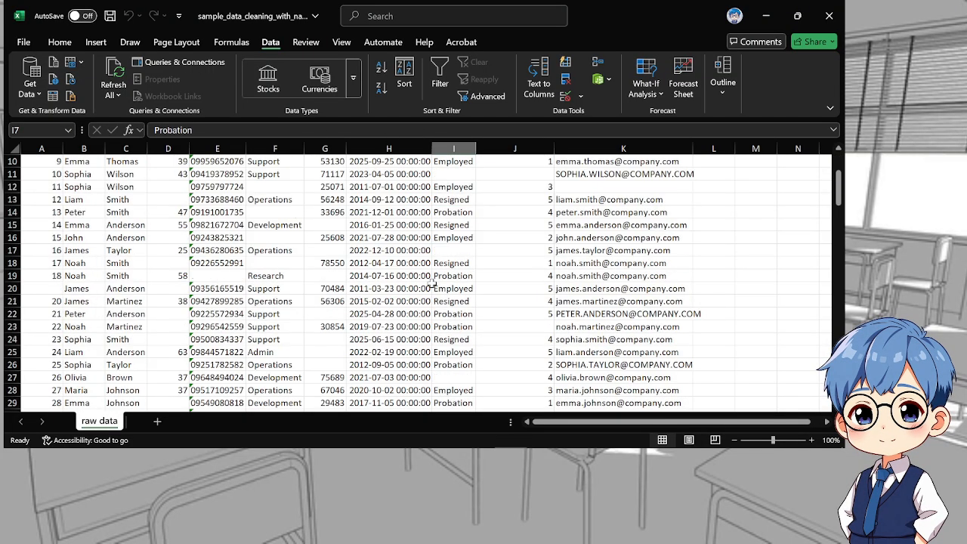
pyautogui.scroll(8, 430, 279)
pyautogui.scroll(4, 430, 279)
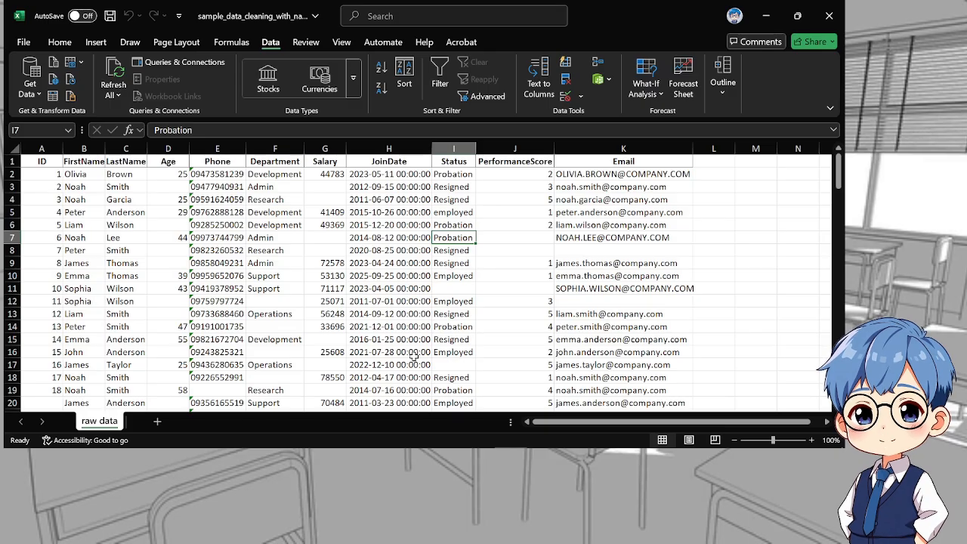
pyautogui.rightClick(97, 429)
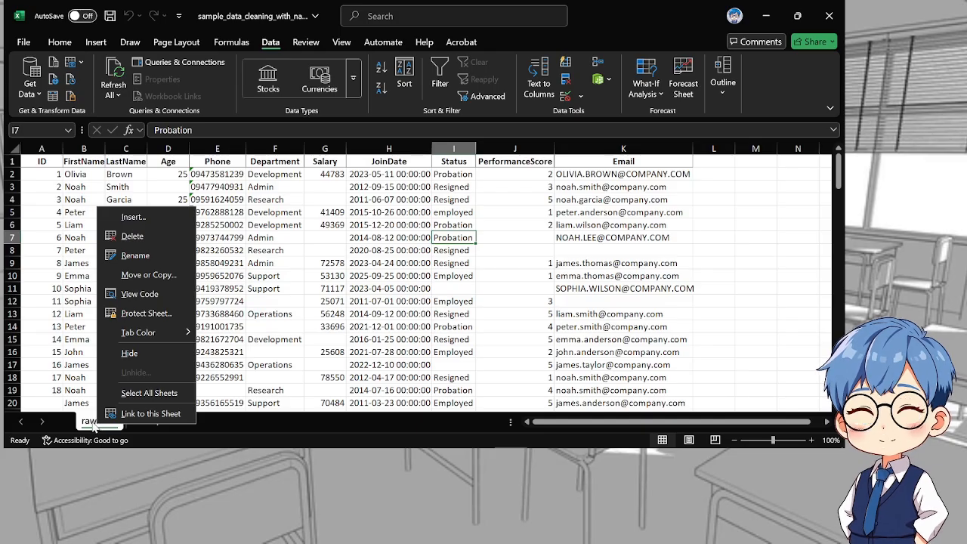
pyautogui.click(151, 276)
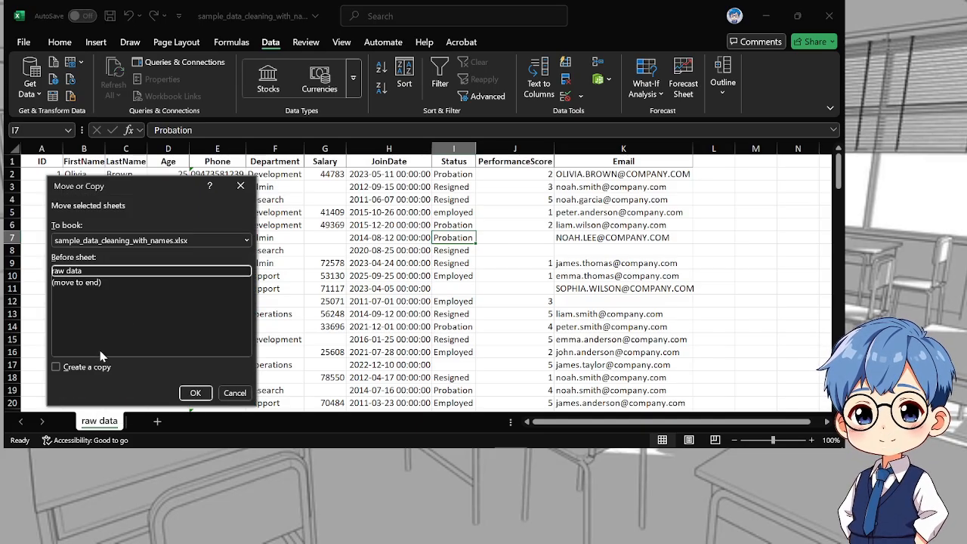
pyautogui.click(56, 367)
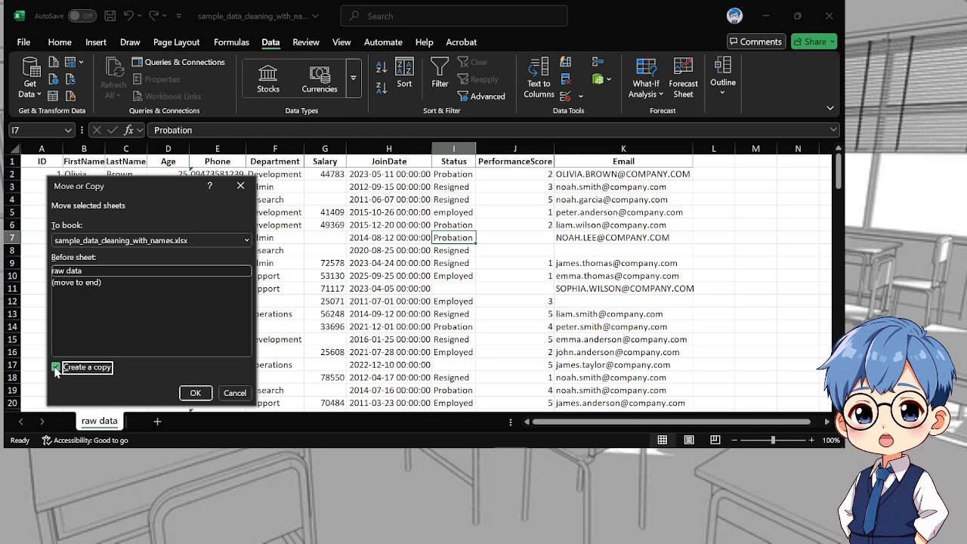
pyautogui.click(196, 393)
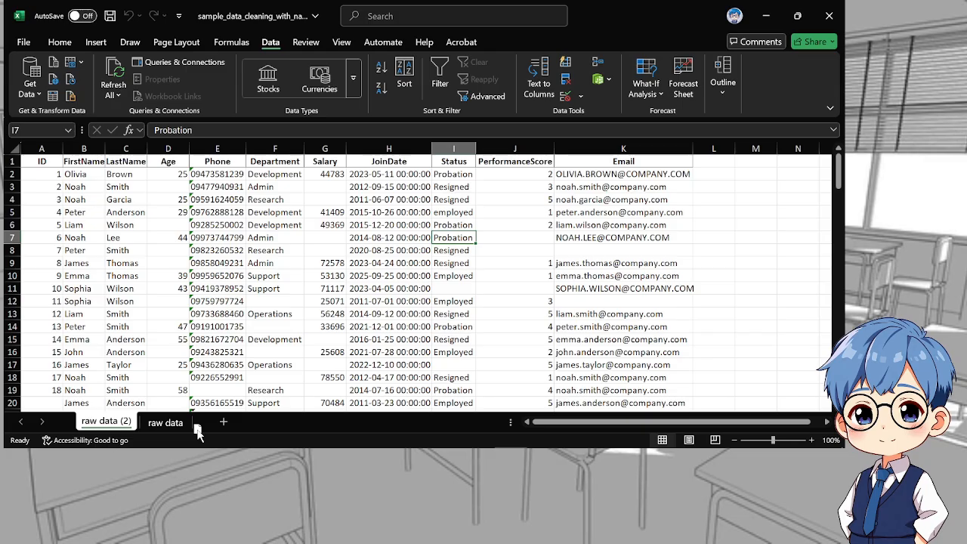
pyautogui.moveTo(198, 432); pyautogui.dragTo(195, 429)
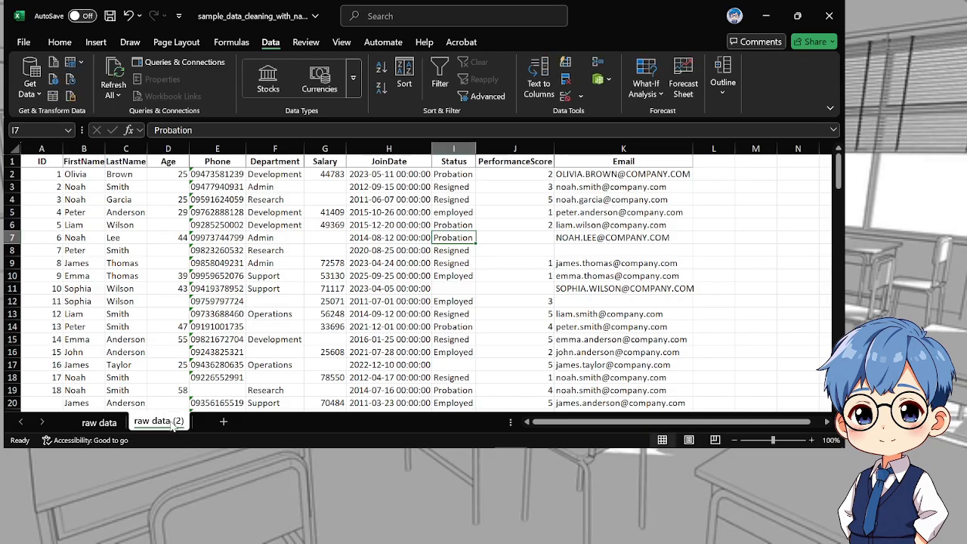
# Rename the copied sheet as "clean data"
pyautogui.doubleClick(183, 425)
pyautogui.write('clean data')
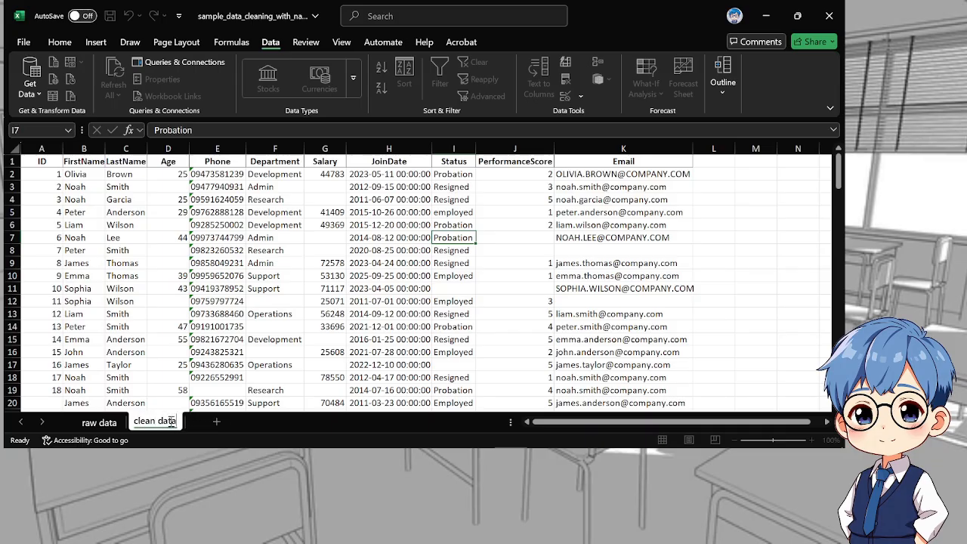
pyautogui.press('Return')
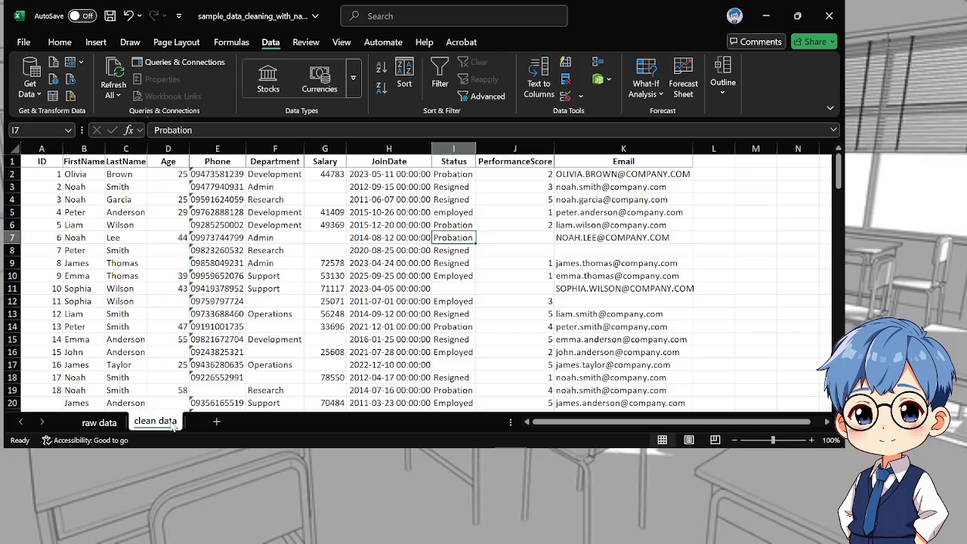
# Convert the whole data range A1:K133 on the clean data sheet into a table with headers
pyautogui.click(36, 164)
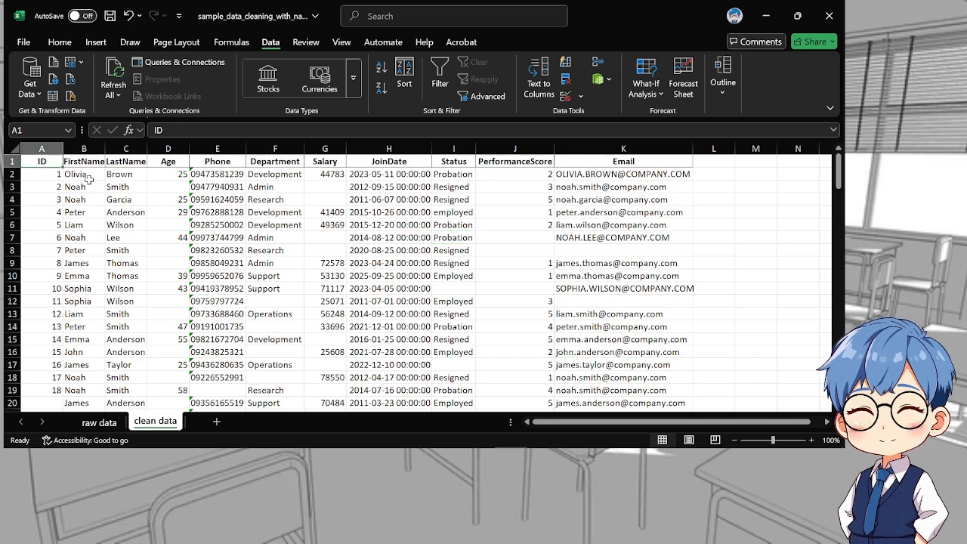
pyautogui.moveTo(44, 158); pyautogui.dragTo(633, 390)
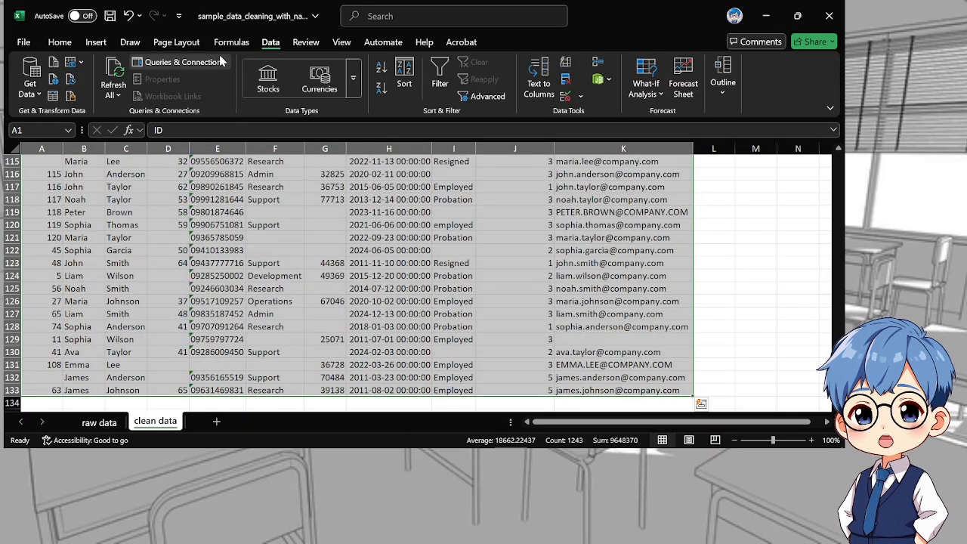
pyautogui.scroll(-1, 309, 273)
pyautogui.scroll(3, 200, 187)
pyautogui.scroll(-4, 200, 187)
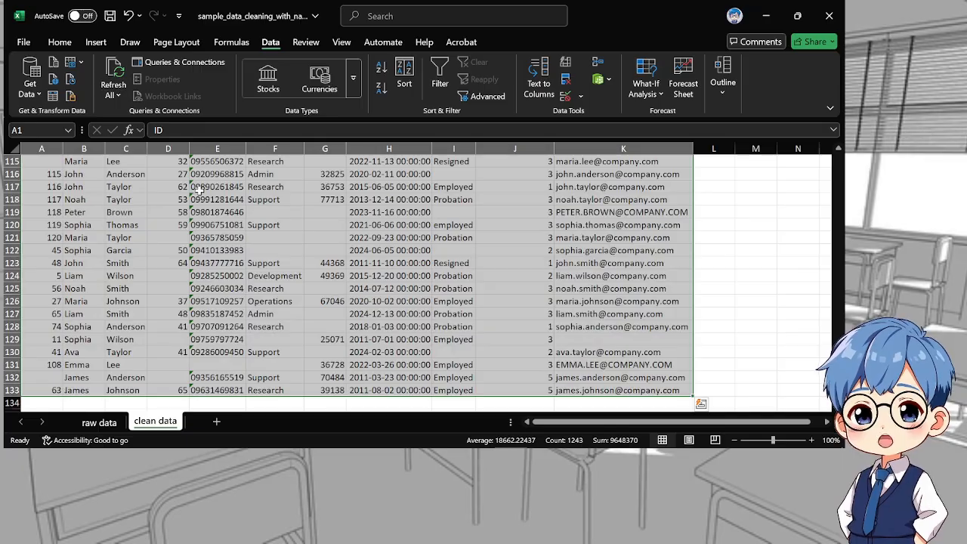
pyautogui.scroll(3, 181, 172)
pyautogui.click(98, 43)
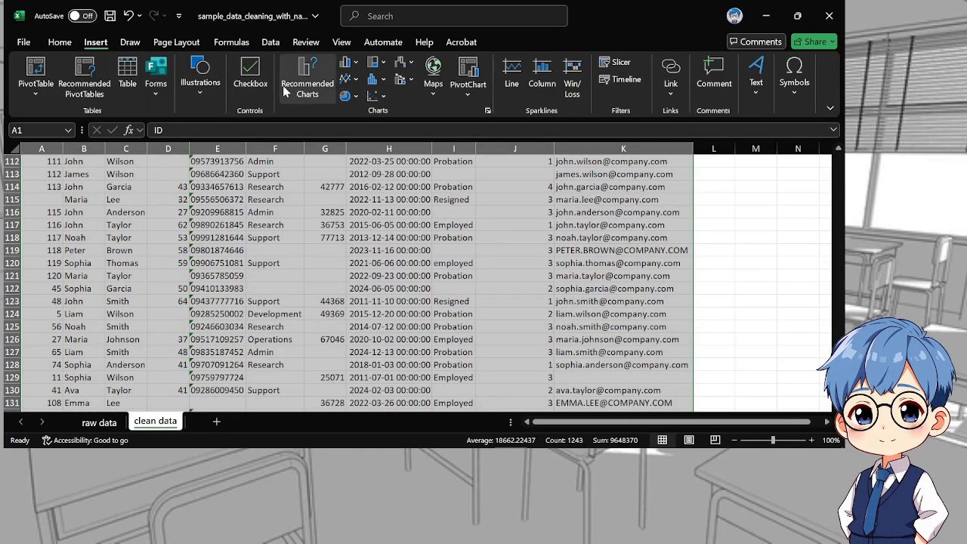
pyautogui.click(127, 81)
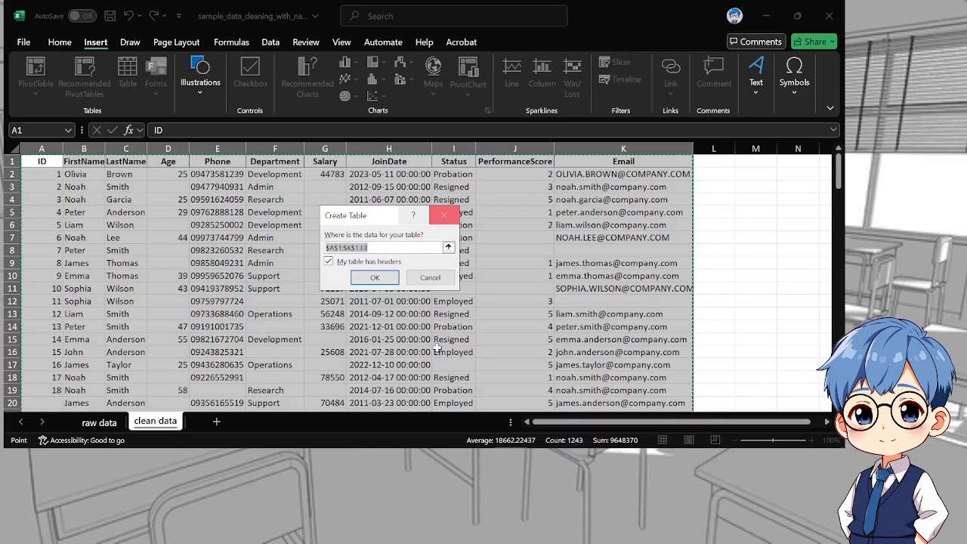
pyautogui.click(381, 280)
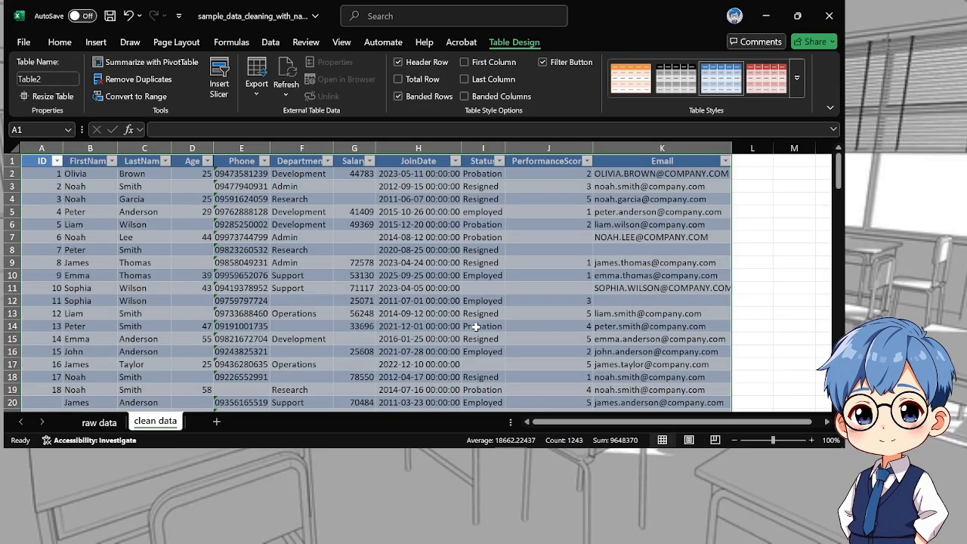
# Name the new table CleanData
pyautogui.scroll(-6, 252, 290)
pyautogui.scroll(6, 251, 287)
pyautogui.scroll(-20, 247, 263)
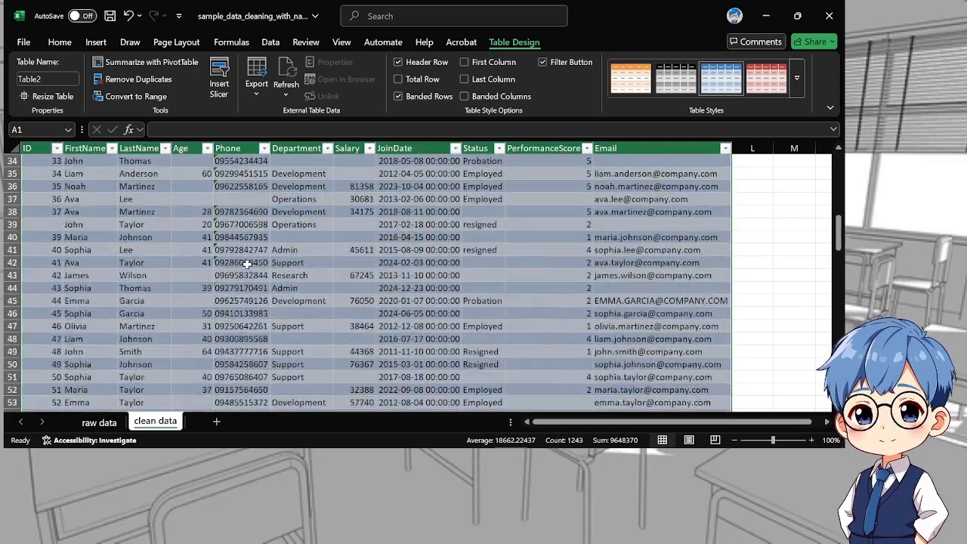
pyautogui.scroll(-12, 247, 263)
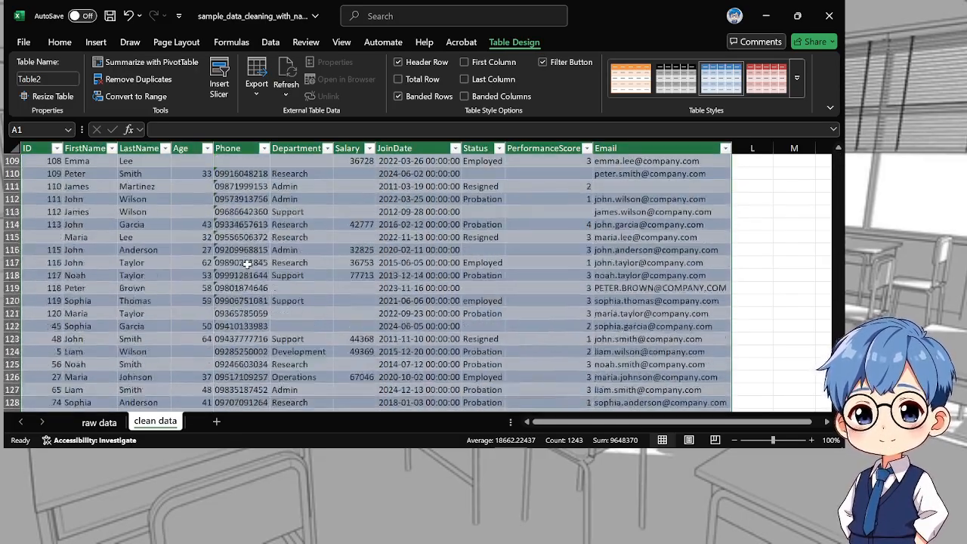
pyautogui.scroll(-8, 247, 263)
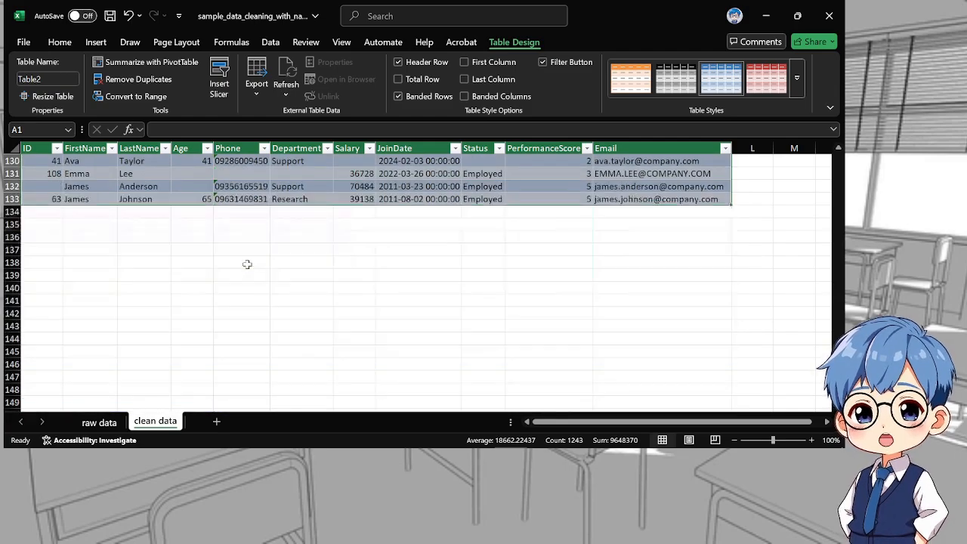
pyautogui.scroll(17, 247, 263)
pyautogui.scroll(4, 247, 262)
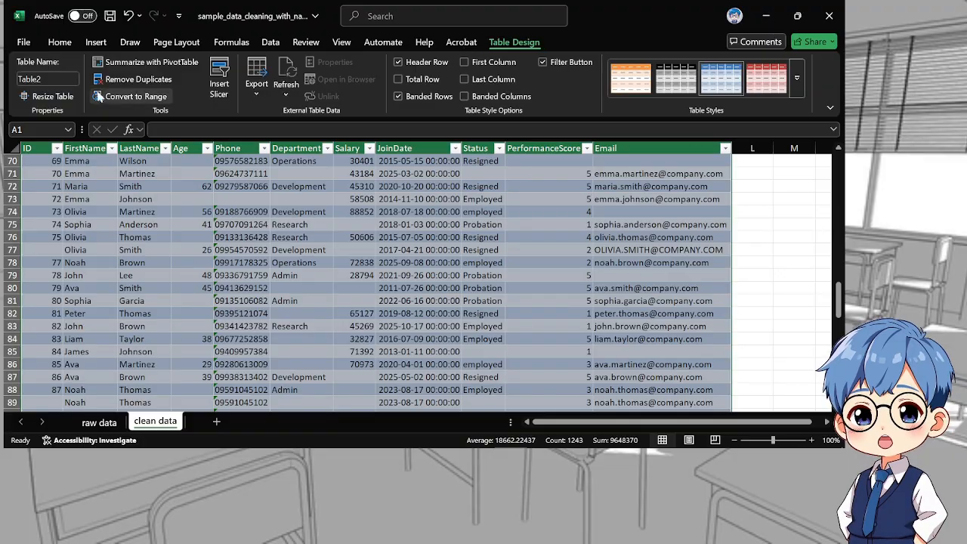
pyautogui.click(49, 78)
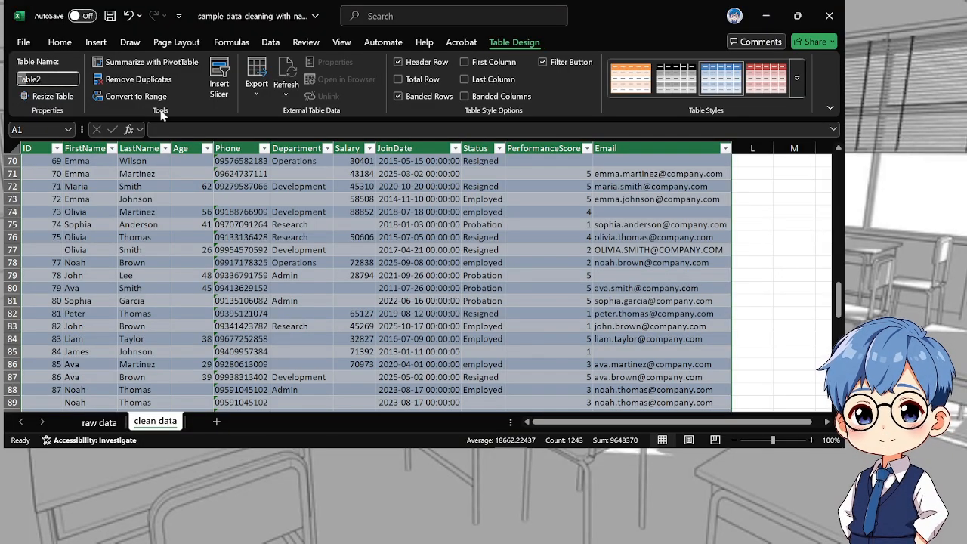
pyautogui.press('Escape')
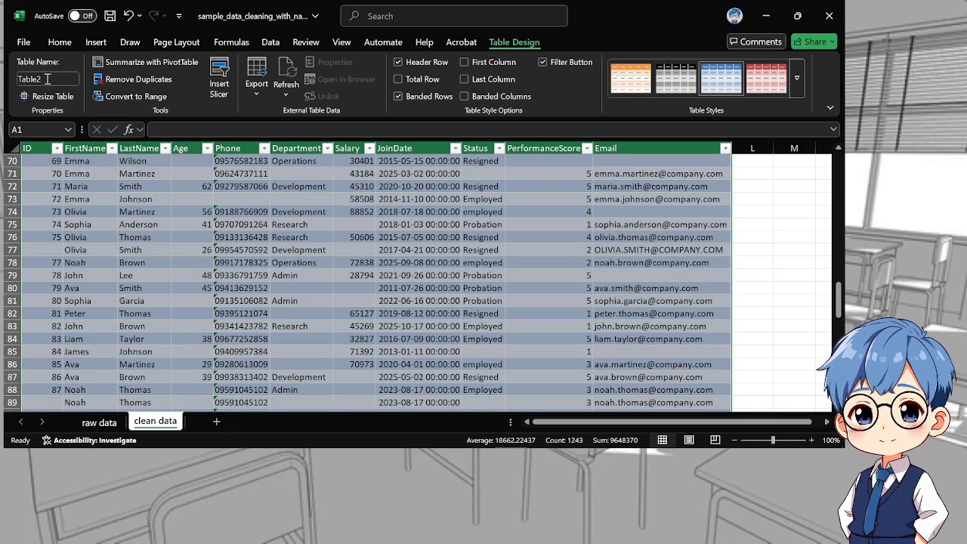
pyautogui.click(28, 80)
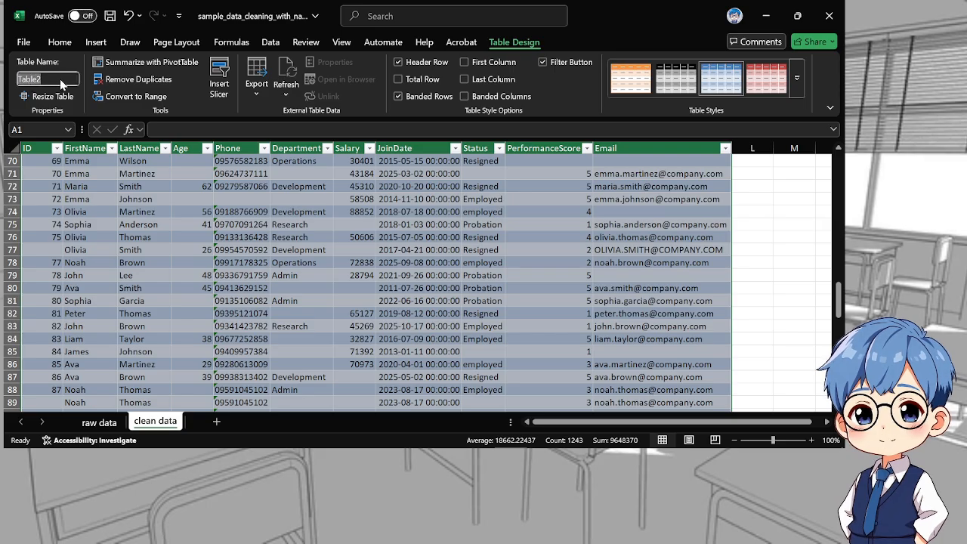
pyautogui.write('c')
pyautogui.press('BackSpace')
pyautogui.press('BackSpace')
pyautogui.press('BackSpace')
pyautogui.press('BackSpace')
pyautogui.write('CleanDa')
pyautogui.press('Return')
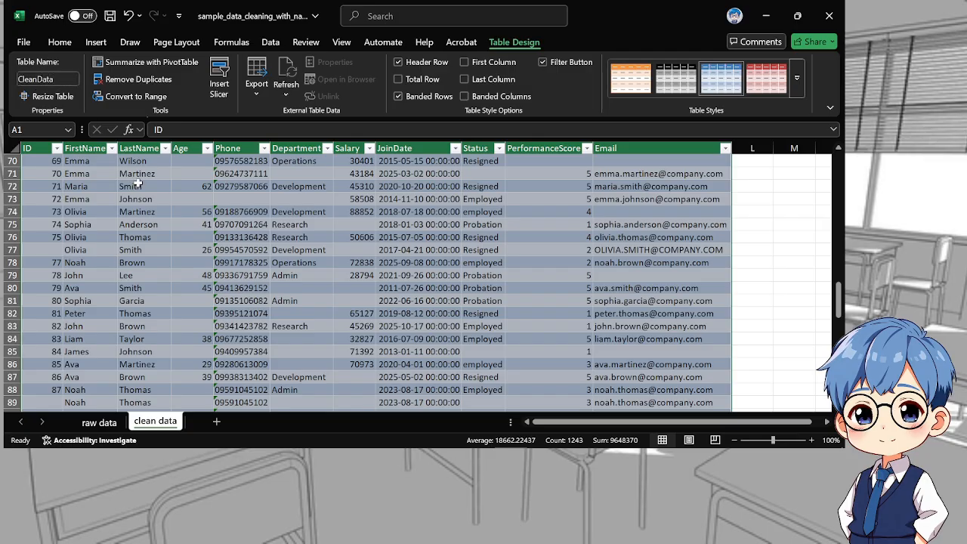
# Remove duplicate rows from the CleanData table, comparing only the ID column, and look through the remaining rows
pyautogui.click(362, 240)
pyautogui.scroll(-5, 362, 240)
pyautogui.scroll(9, 273, 242)
pyautogui.scroll(19, 272, 242)
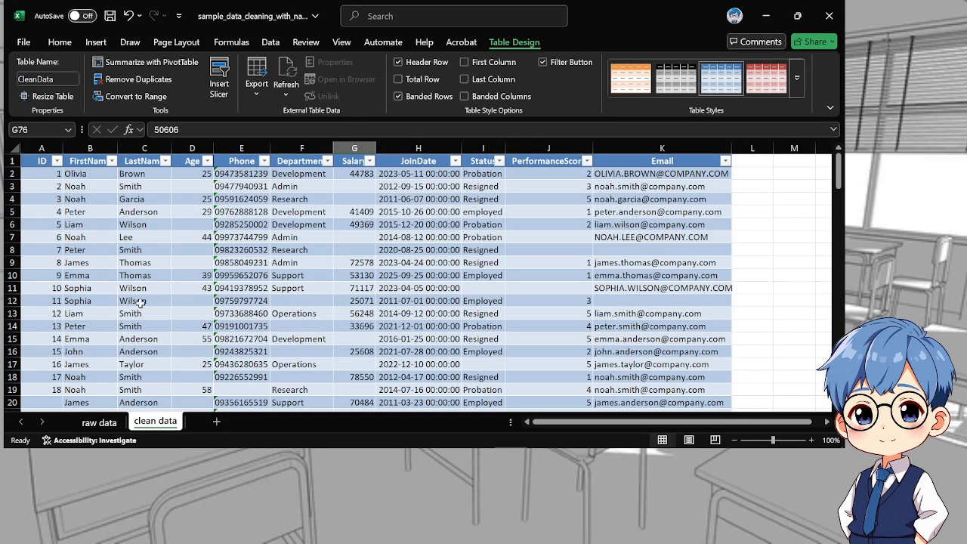
pyautogui.click(88, 225)
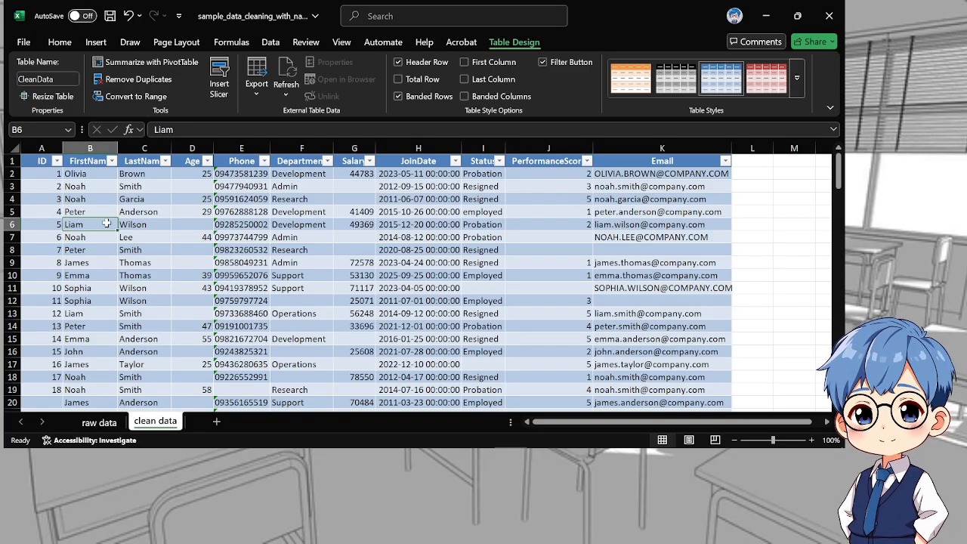
pyautogui.click(34, 175)
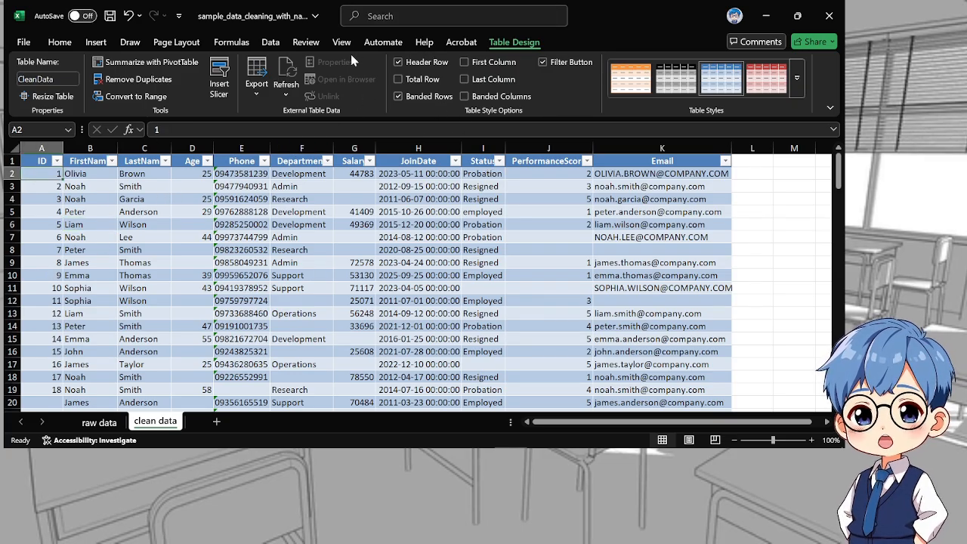
pyautogui.click(271, 43)
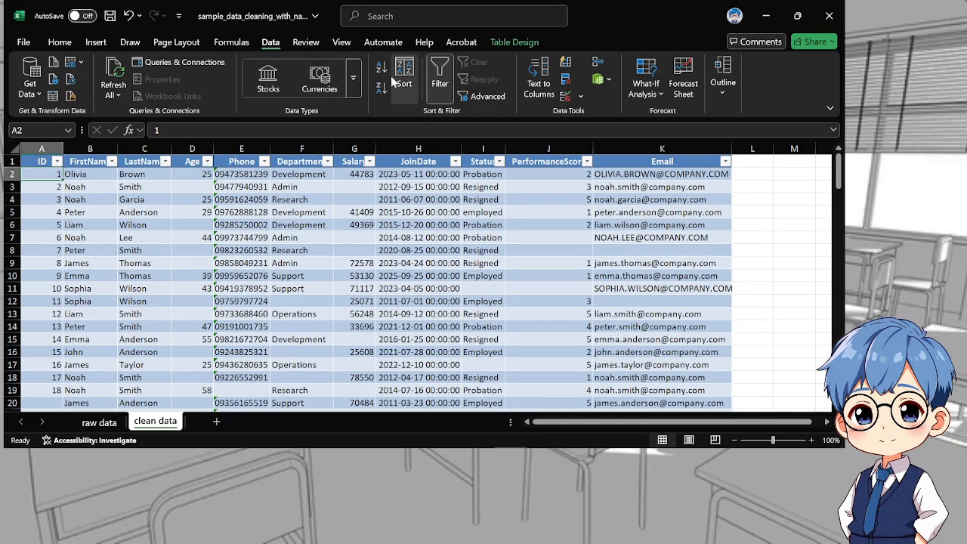
pyautogui.click(566, 81)
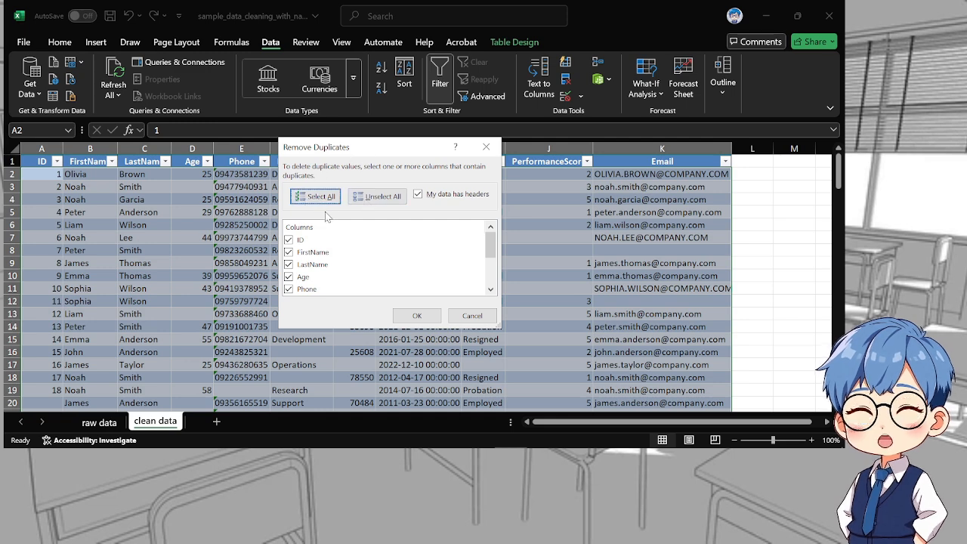
pyautogui.click(372, 198)
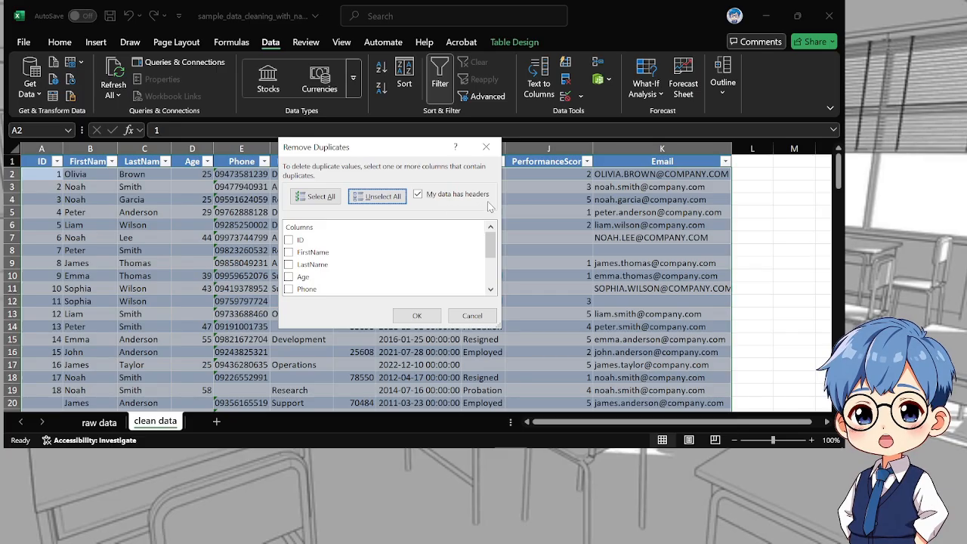
pyautogui.click(289, 240)
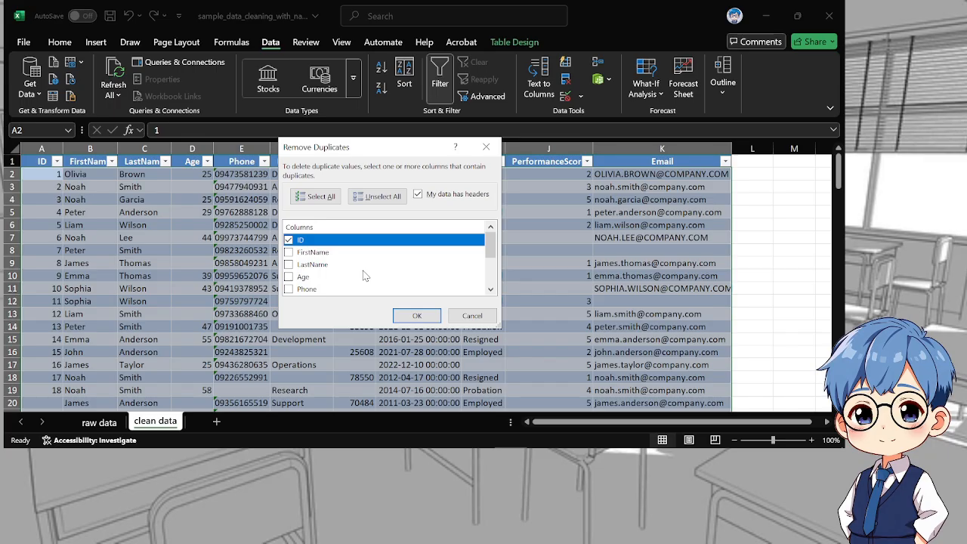
pyautogui.click(415, 318)
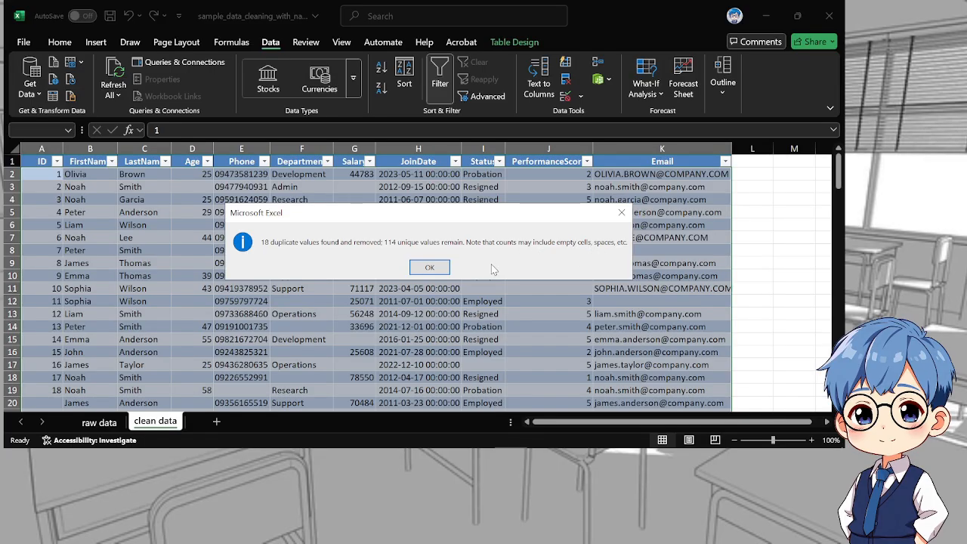
pyautogui.click(429, 267)
pyautogui.scroll(-5, 158, 270)
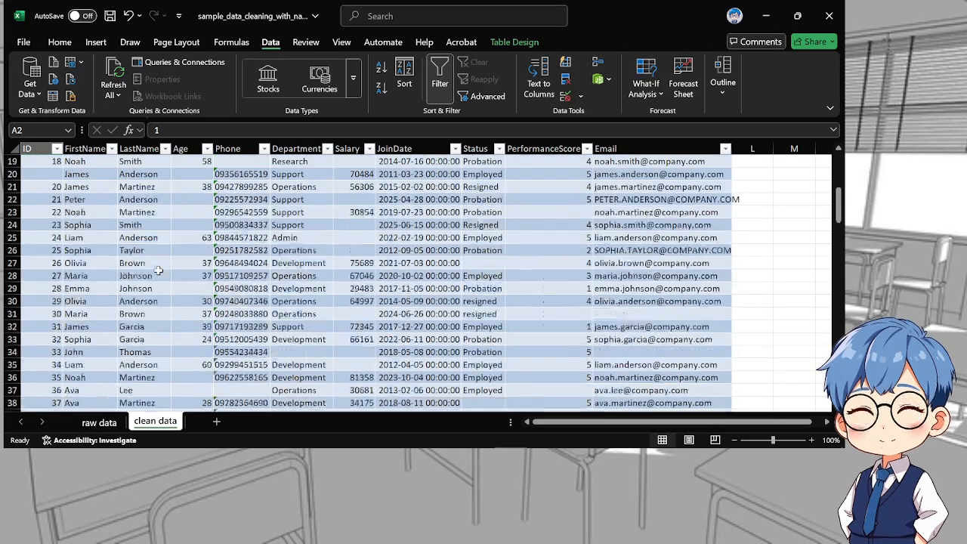
pyautogui.scroll(-20, 159, 270)
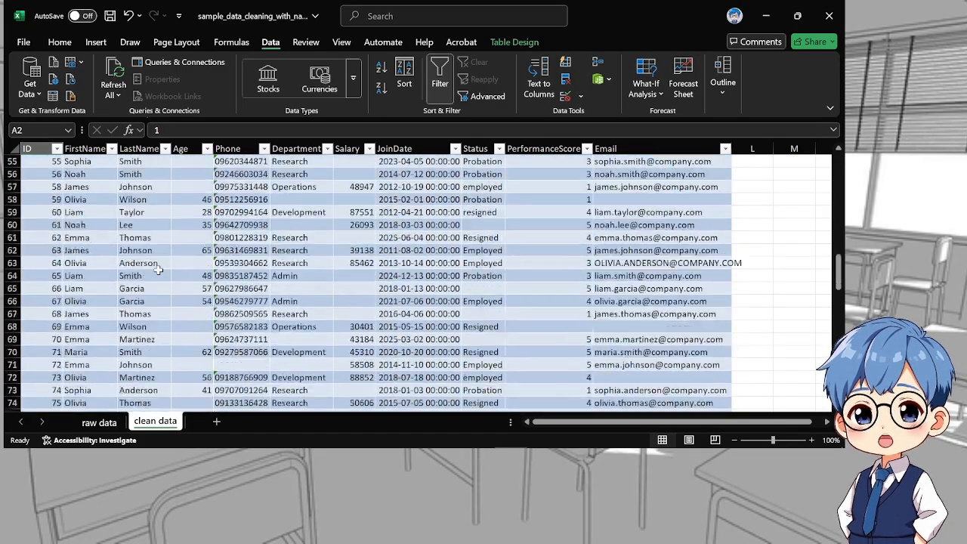
pyautogui.scroll(-6, 161, 272)
pyautogui.scroll(19, 160, 272)
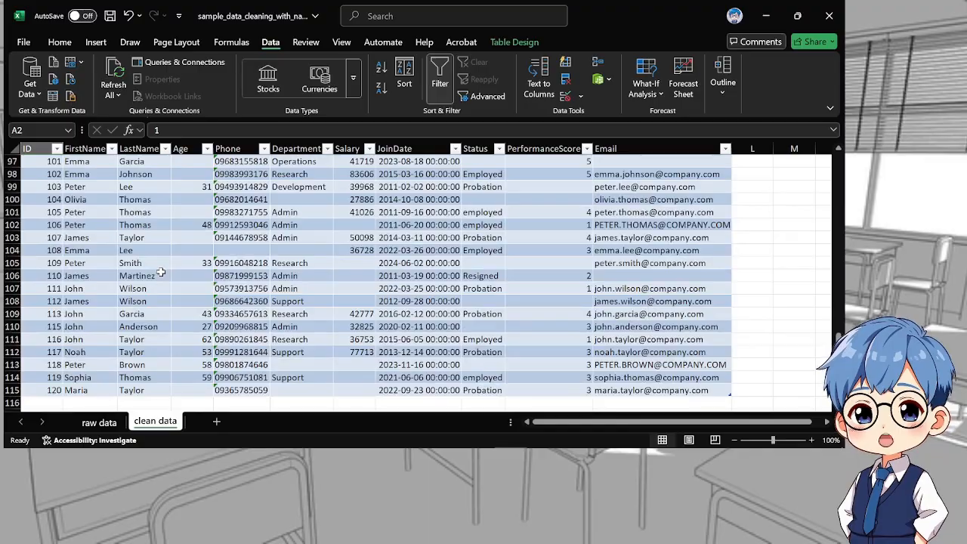
pyautogui.scroll(15, 160, 272)
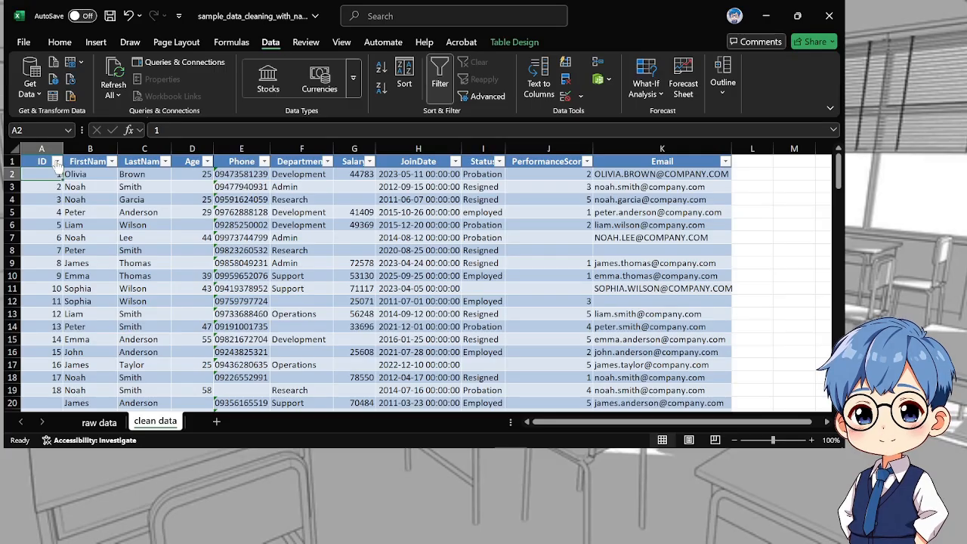
# Filter the table's ID column so that only the rows with blank IDs are shown
pyautogui.click(56, 161)
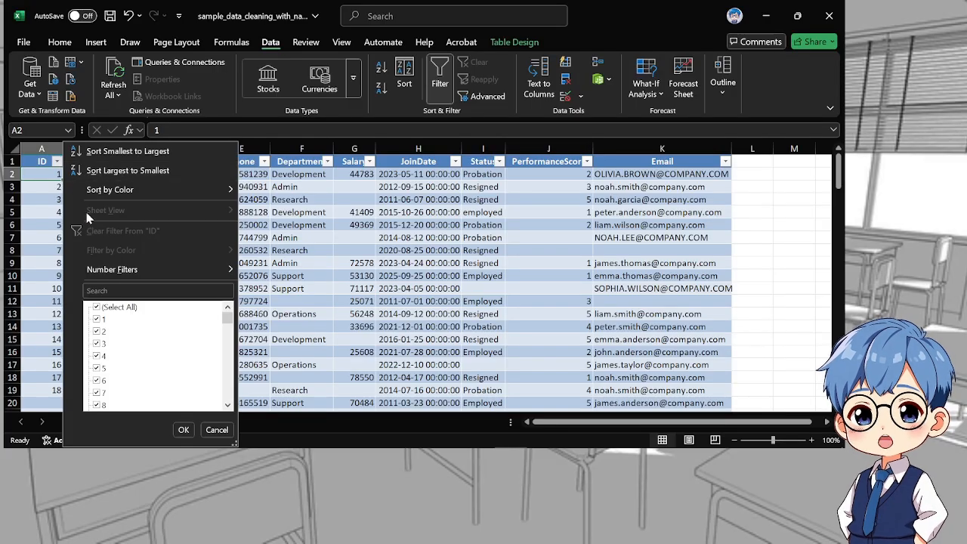
pyautogui.click(183, 429)
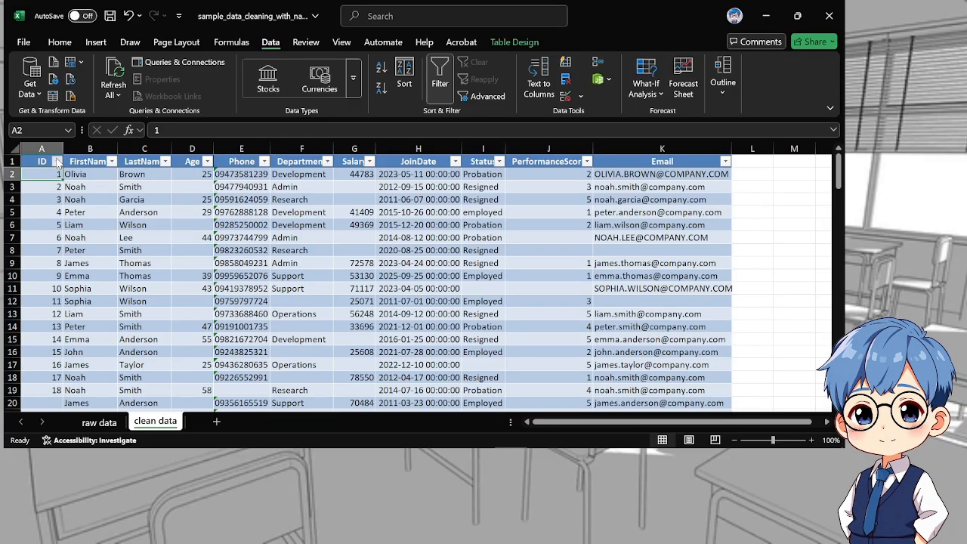
pyautogui.click(57, 161)
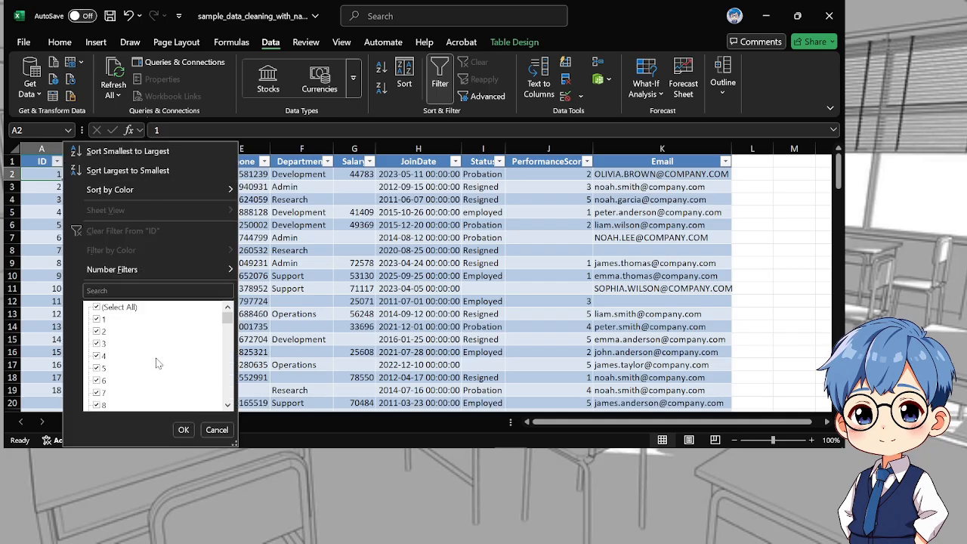
pyautogui.scroll(-2, 185, 355)
pyautogui.scroll(2, 159, 354)
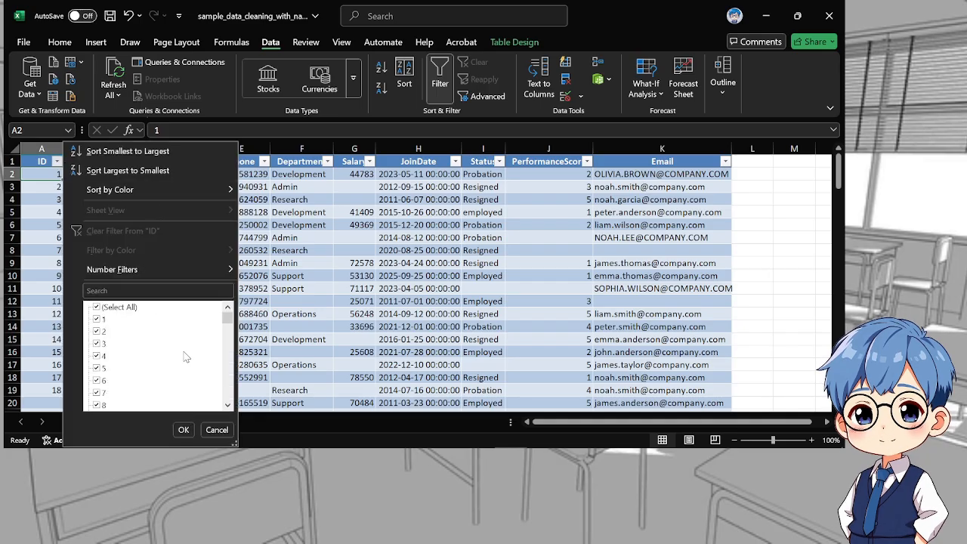
pyautogui.click(96, 307)
pyautogui.scroll(-11, 104, 336)
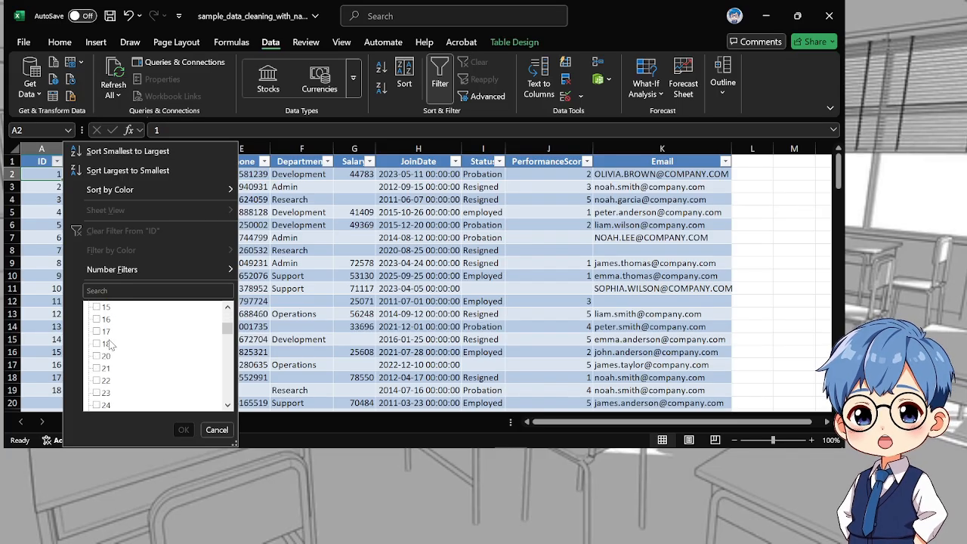
pyautogui.scroll(-20, 110, 346)
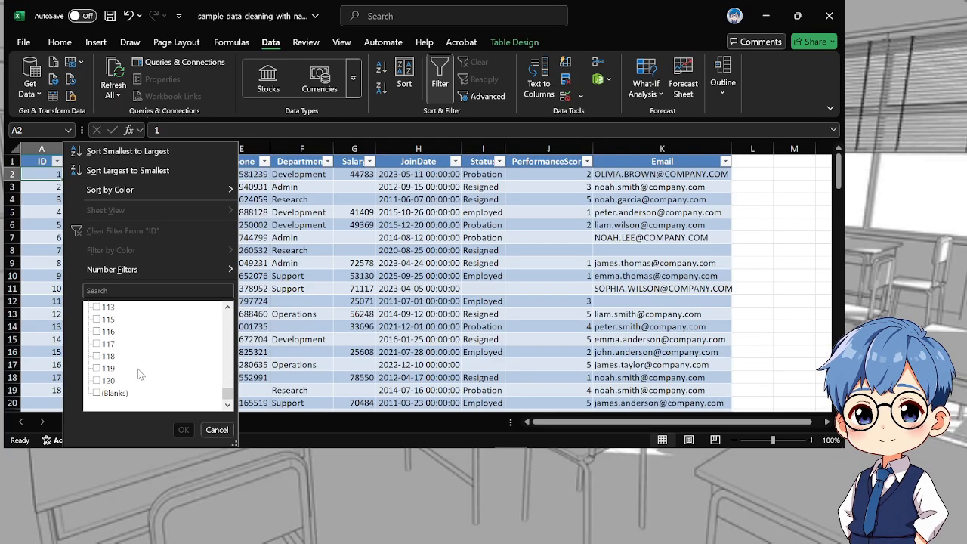
pyautogui.click(97, 392)
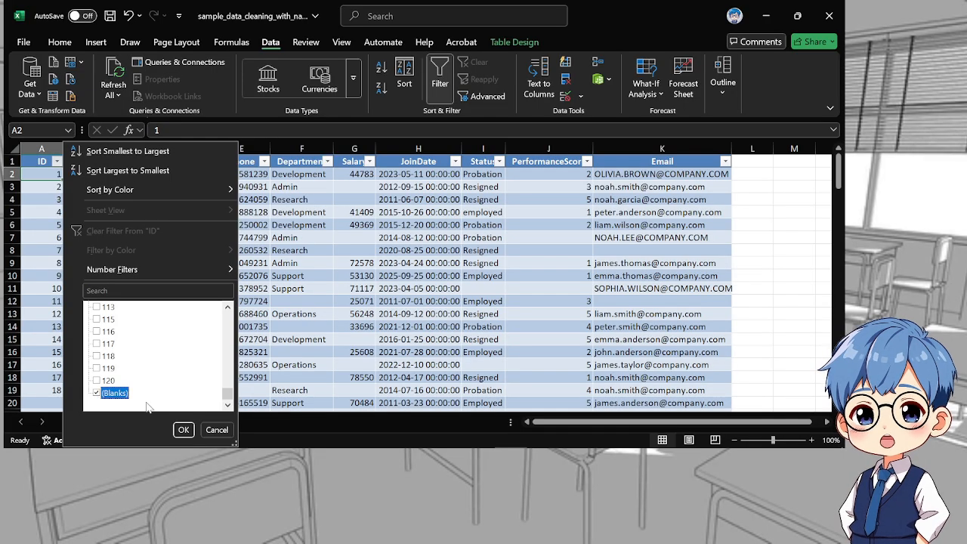
pyautogui.click(183, 429)
pyautogui.click(106, 237)
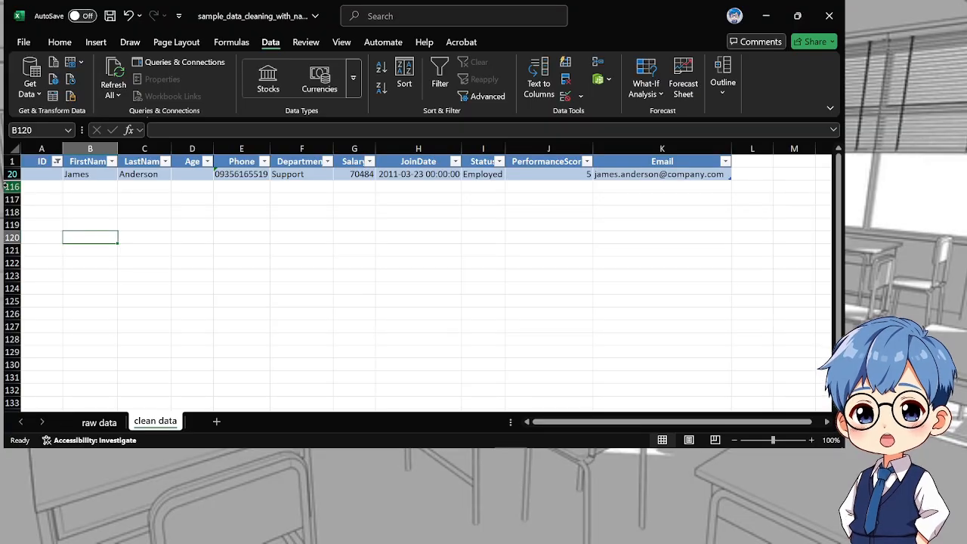
# Delete row 20, which has no ID, and clear the filter from the ID column
pyautogui.click(12, 173)
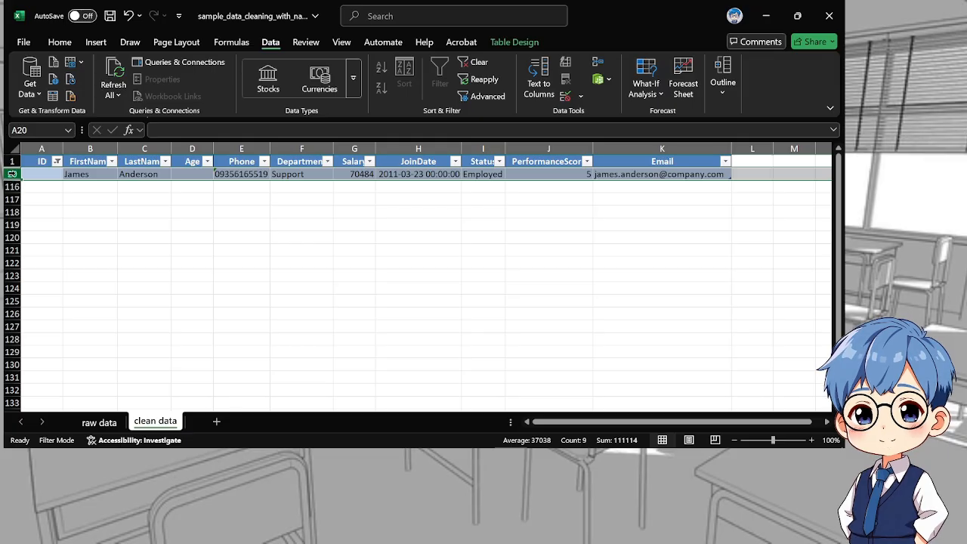
pyautogui.click(45, 187)
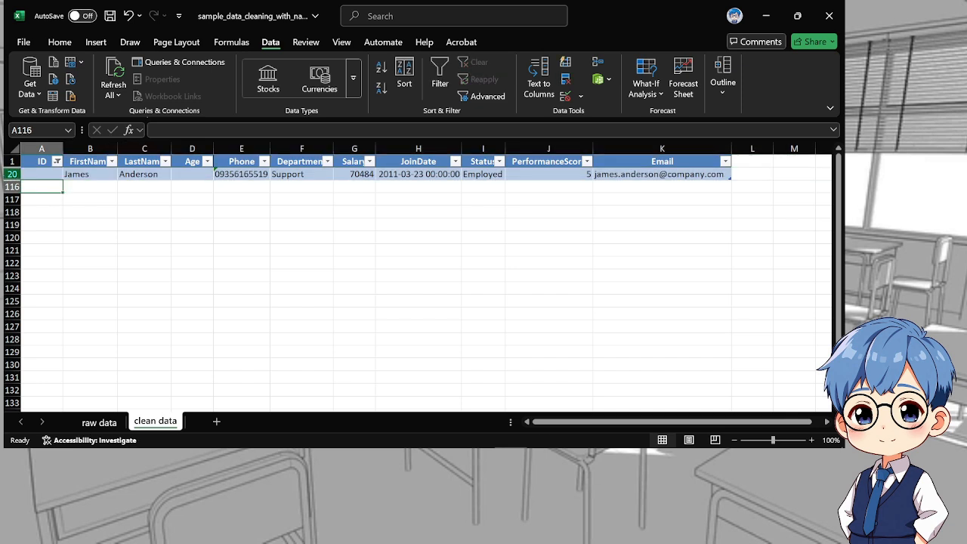
pyautogui.click(10, 174)
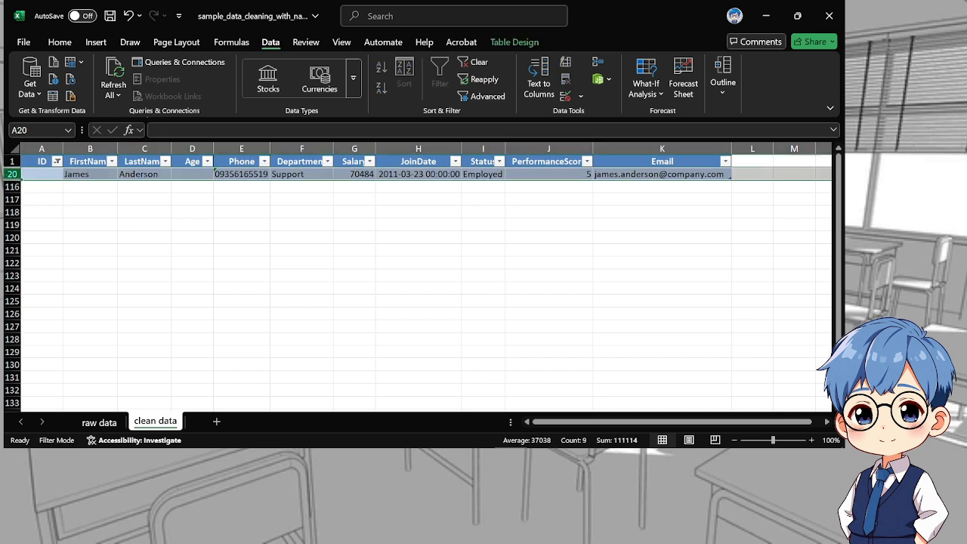
pyautogui.rightClick(12, 173)
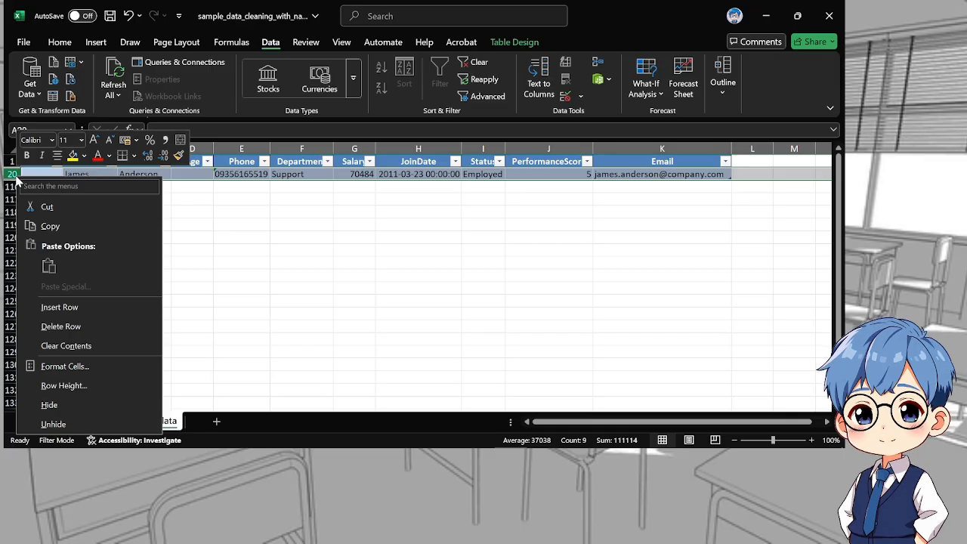
pyautogui.click(81, 326)
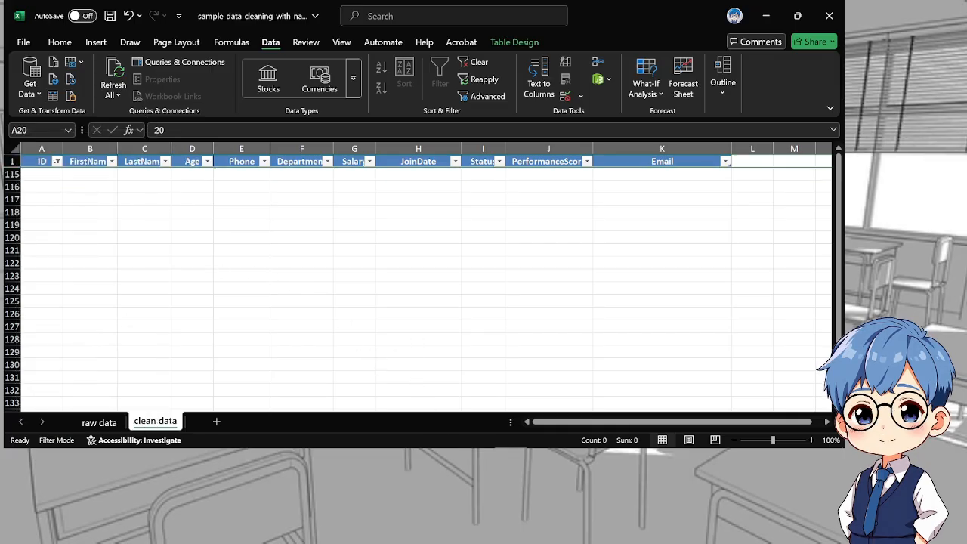
pyautogui.click(301, 262)
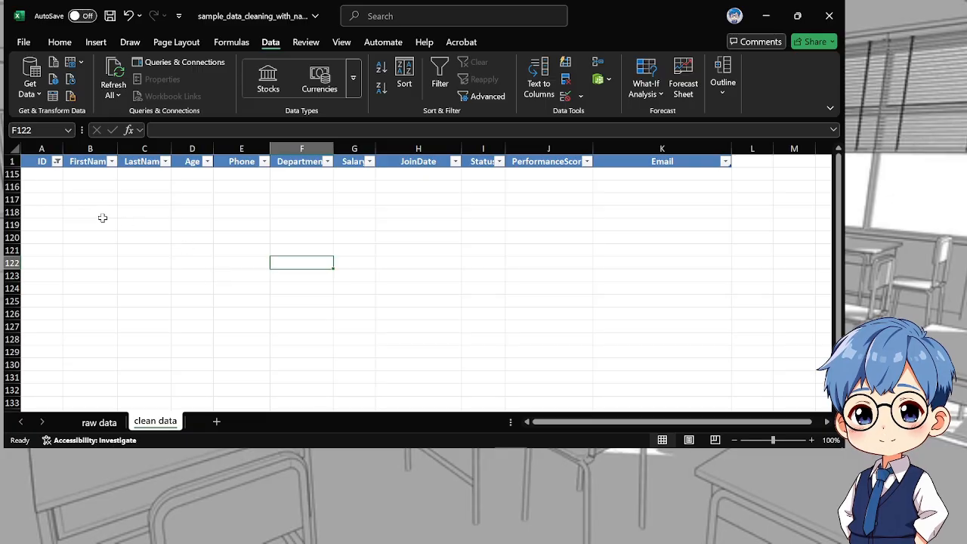
pyautogui.click(57, 163)
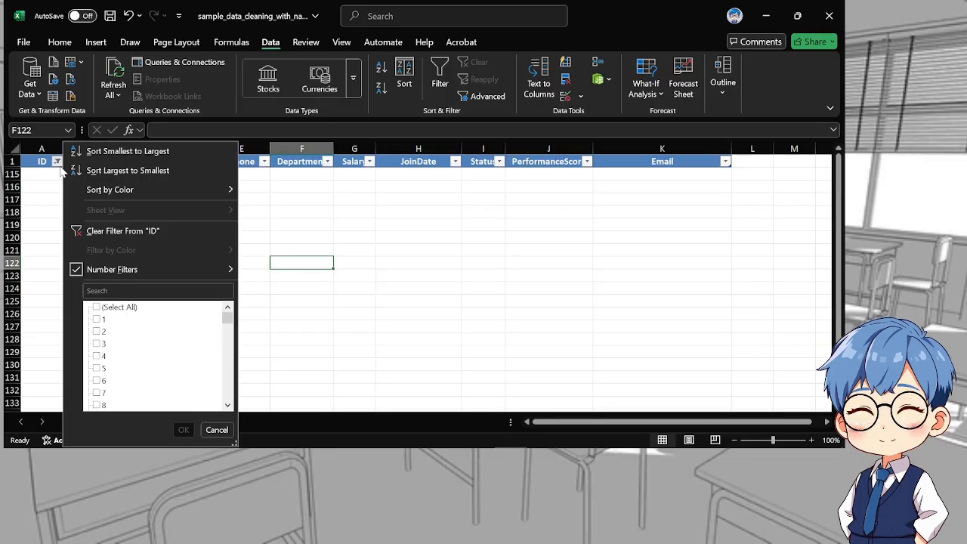
pyautogui.click(126, 239)
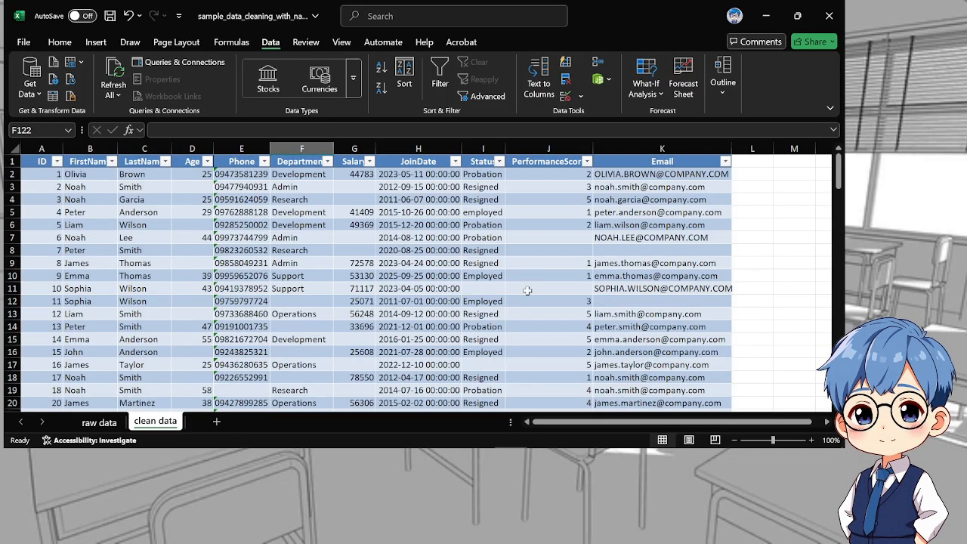
# Look through the unfiltered table rows to check the ID values and the gaps in the other columns
pyautogui.scroll(-15, 219, 276)
pyautogui.scroll(-20, 218, 275)
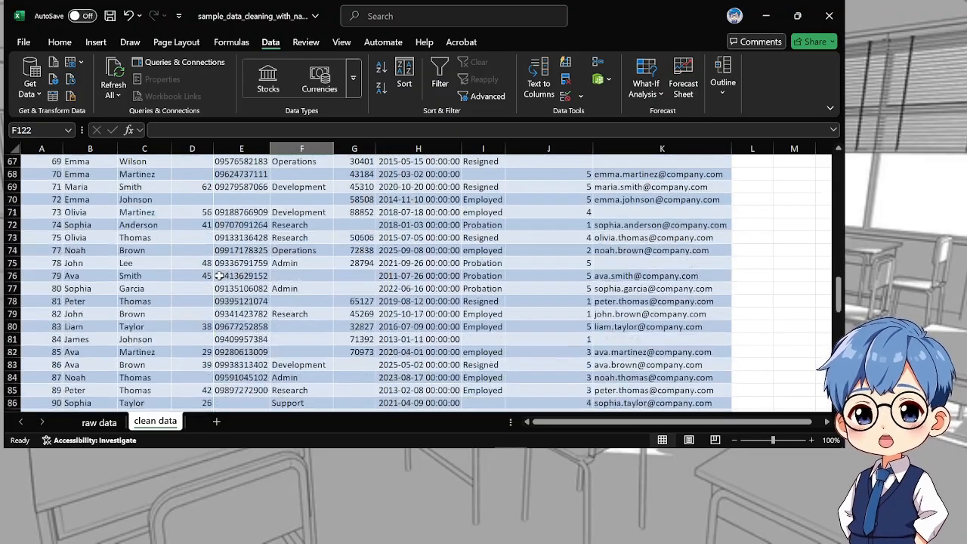
pyautogui.scroll(5, 219, 275)
pyautogui.scroll(20, 219, 276)
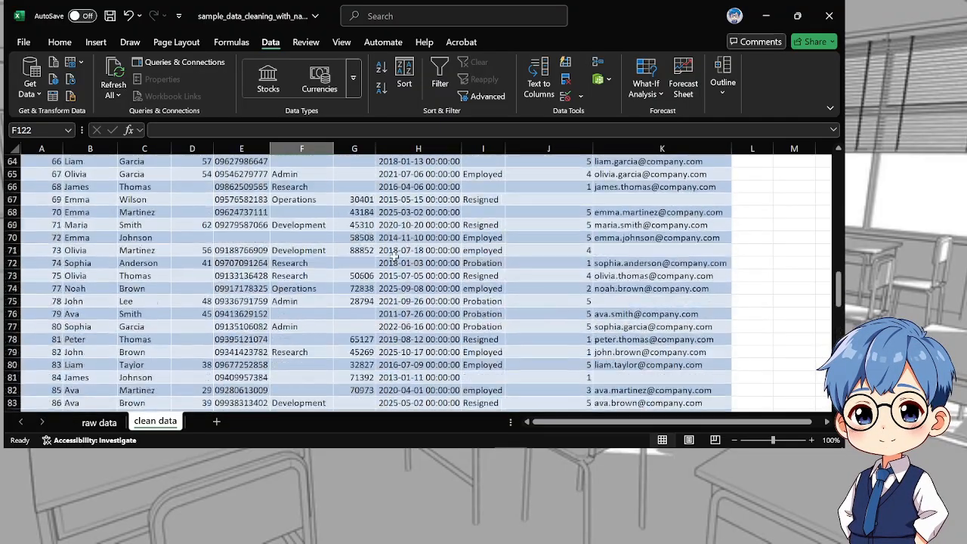
pyautogui.scroll(1, 396, 256)
pyautogui.scroll(-20, 271, 270)
pyautogui.scroll(-15, 272, 270)
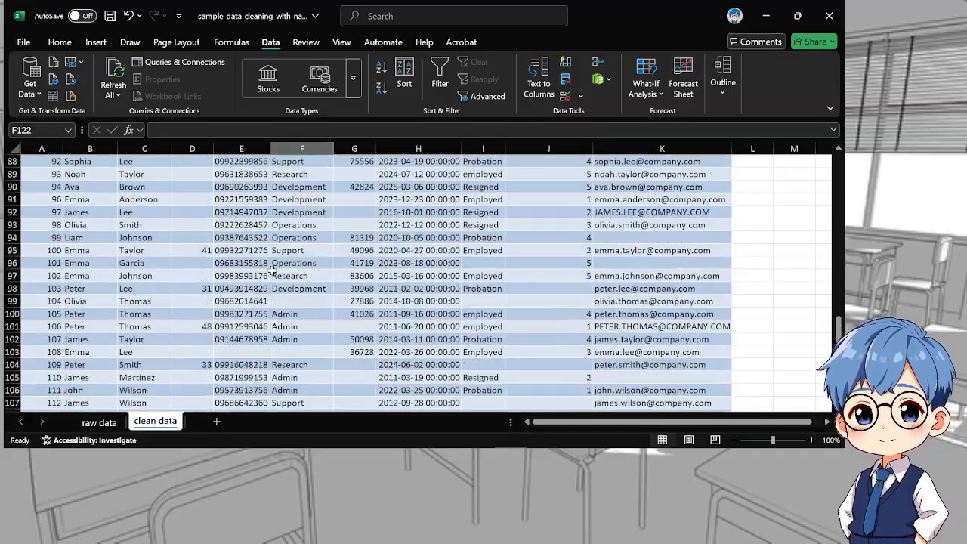
pyautogui.scroll(8, 180, 275)
pyautogui.scroll(20, 180, 275)
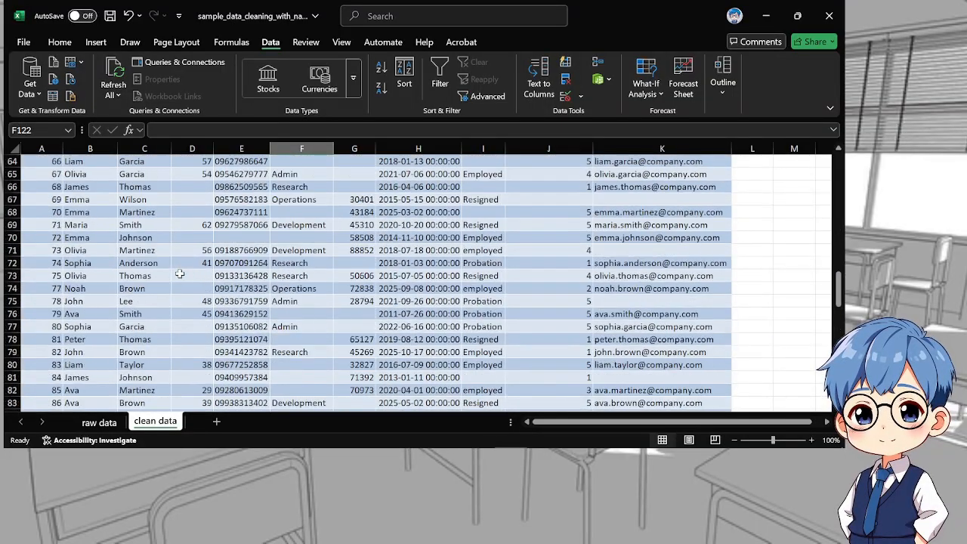
pyautogui.scroll(4, 182, 277)
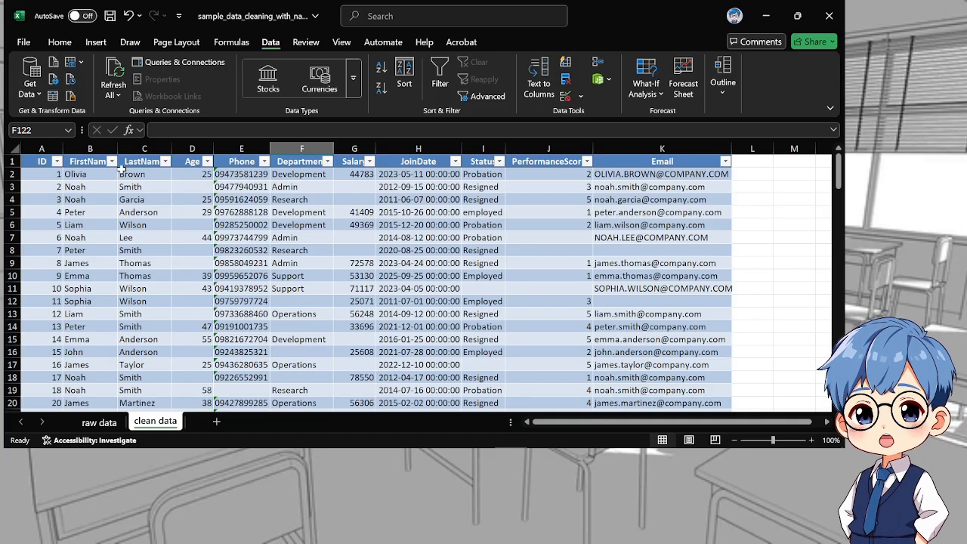
# Fill the ID column cells A1:A114, including the header, with a light red colour
pyautogui.click(75, 148)
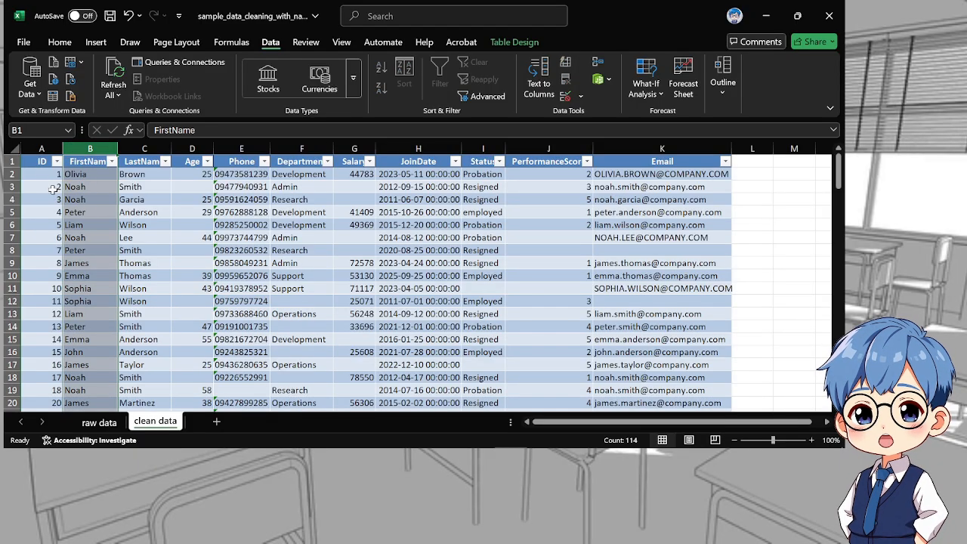
pyautogui.click(41, 164)
pyautogui.scroll(-20, 46, 226)
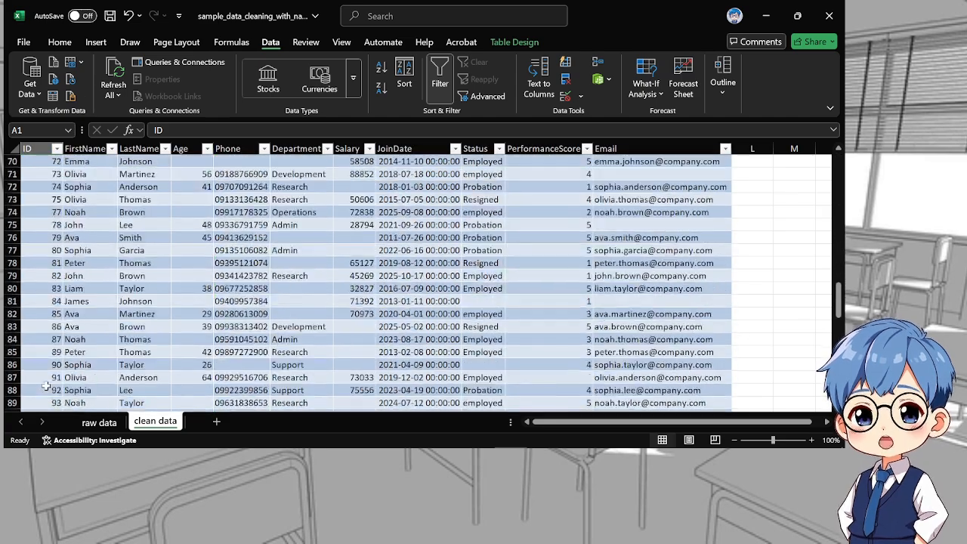
pyautogui.scroll(-12, 46, 363)
pyautogui.scroll(2, 43, 334)
pyautogui.keyDown('shift'); pyautogui.click(43, 340); pyautogui.keyUp('shift')
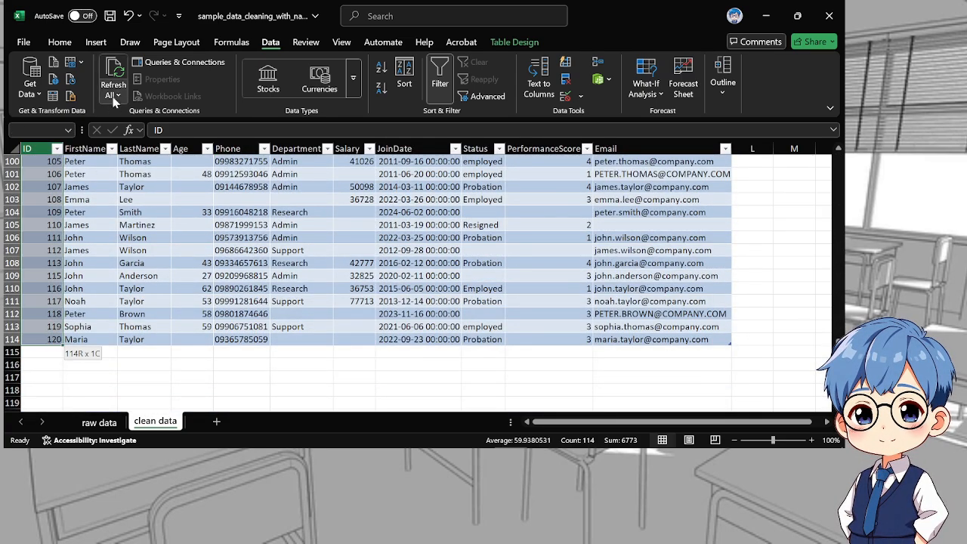
pyautogui.click(60, 42)
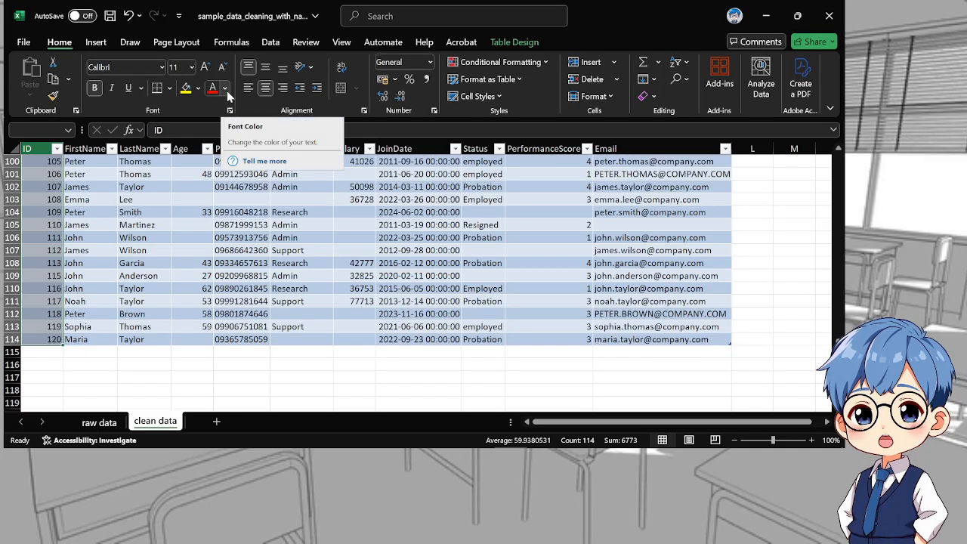
pyautogui.click(198, 89)
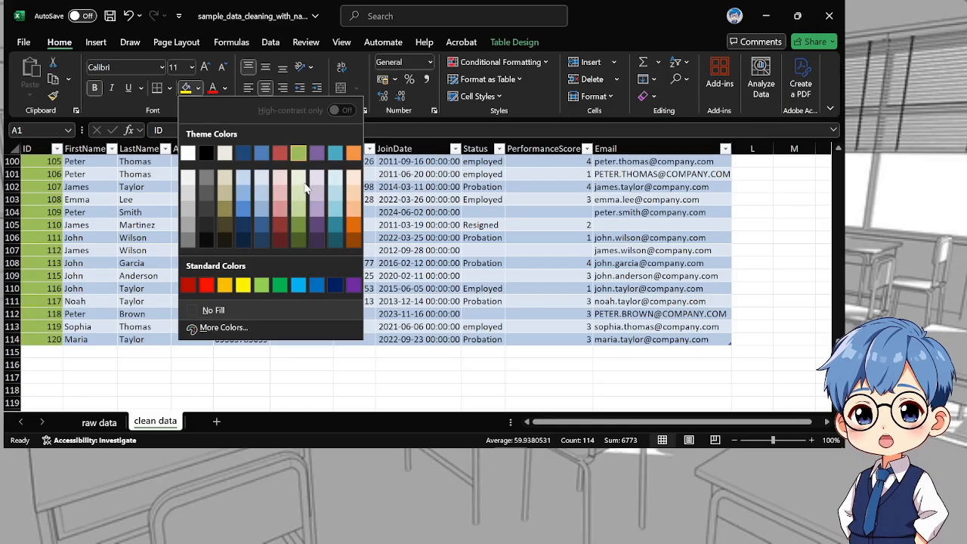
pyautogui.press('Escape')
pyautogui.scroll(20, 243, 184)
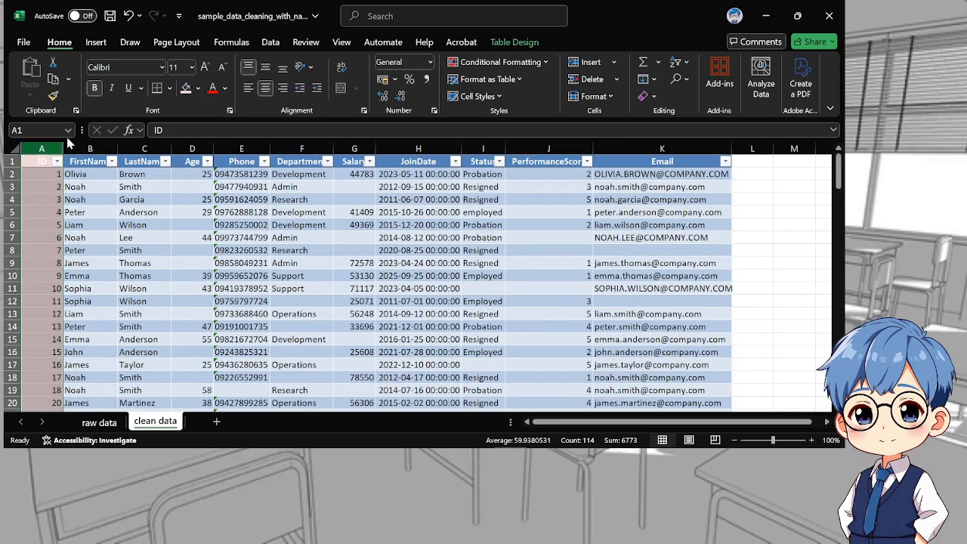
# Set the font colour of the ID column to black
pyautogui.click(225, 89)
pyautogui.click(221, 135)
pyautogui.click(128, 187)
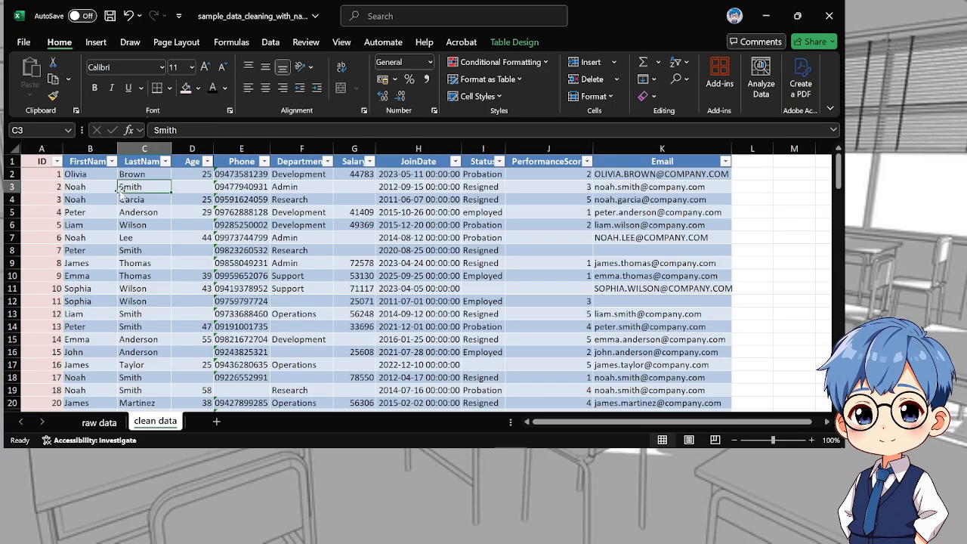
# Insert a new blank column between FirstName and LastName
pyautogui.click(93, 195)
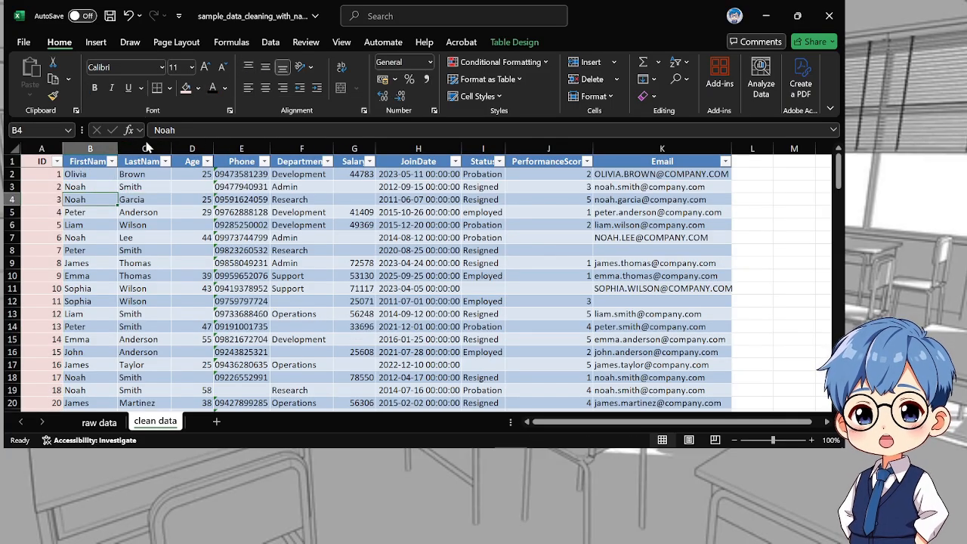
pyautogui.click(143, 149)
pyautogui.rightClick(143, 149)
pyautogui.click(175, 281)
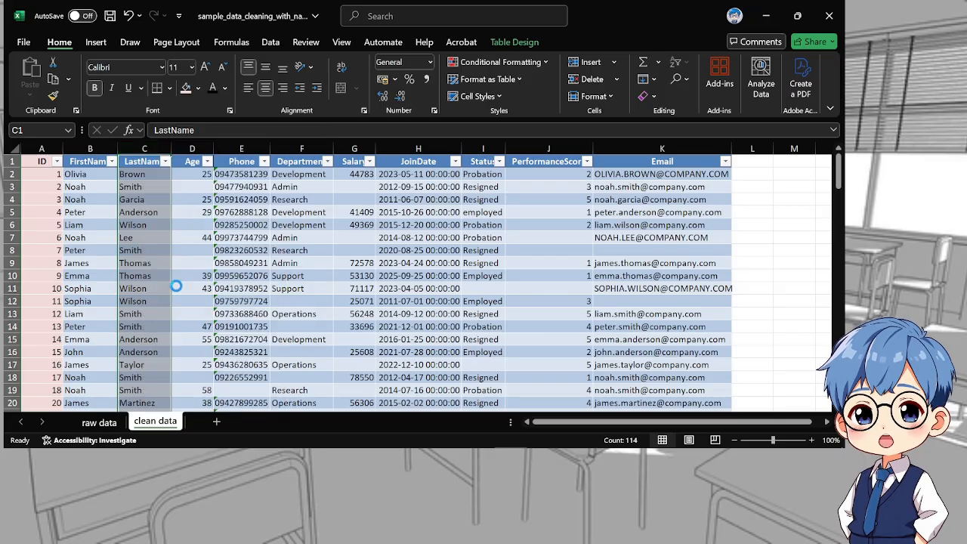
pyautogui.click(149, 173)
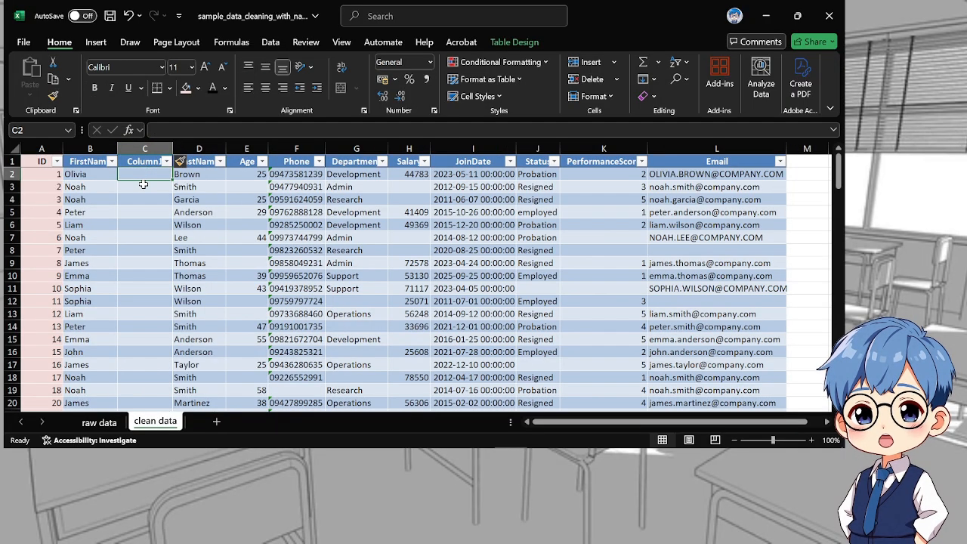
pyautogui.write('=tr')
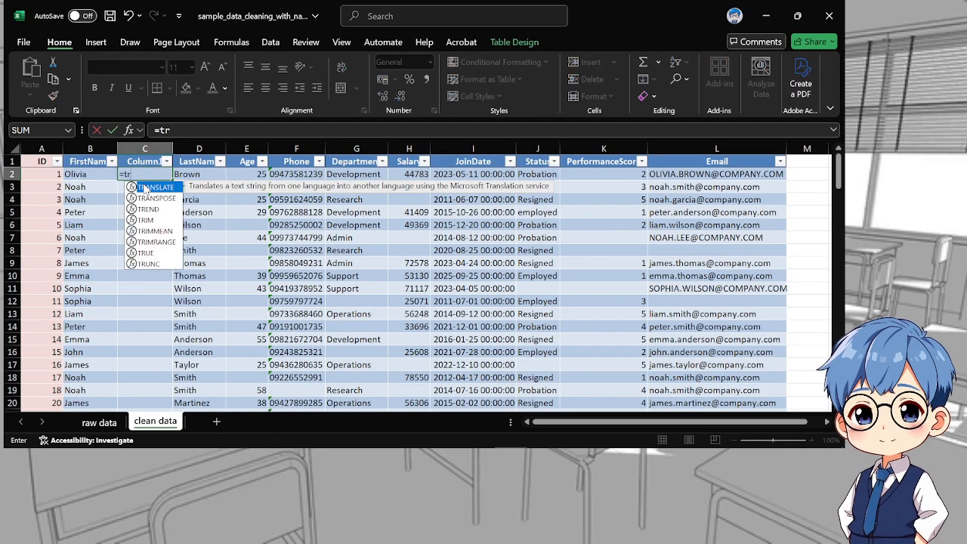
pyautogui.press('Down')
pyautogui.press('Down')
pyautogui.press('Down')
pyautogui.press('Tab')
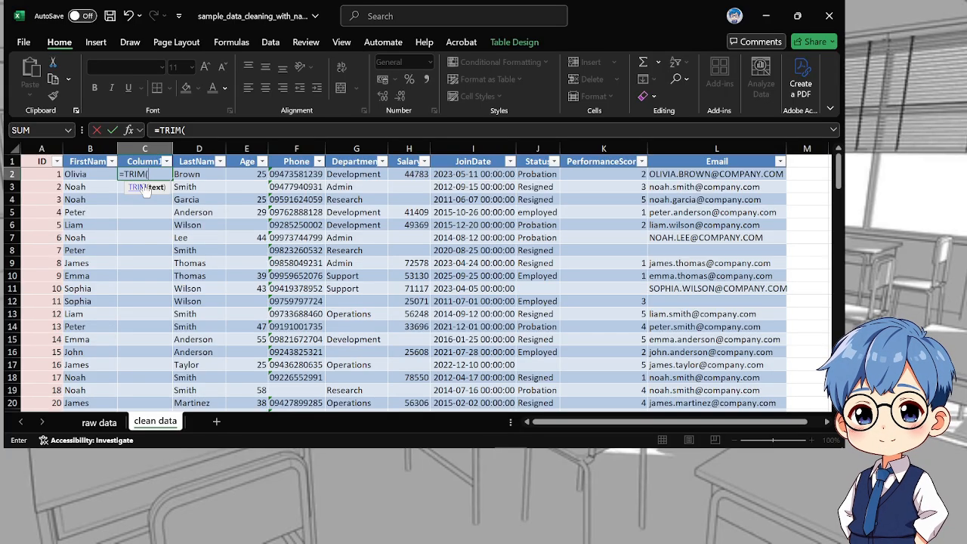
pyautogui.write('r')
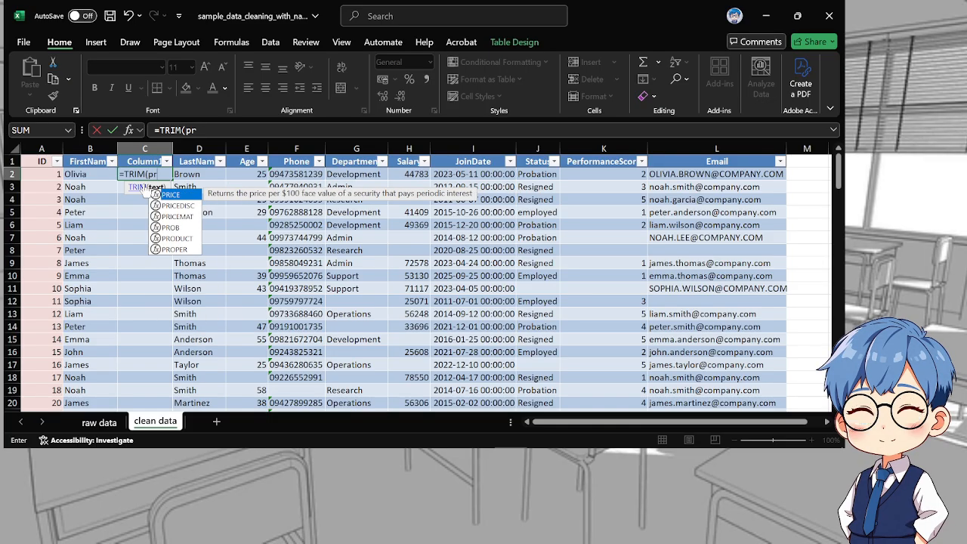
pyautogui.press('Down')
pyautogui.press('Down')
pyautogui.press('Down')
pyautogui.press('Down')
pyautogui.press('Down')
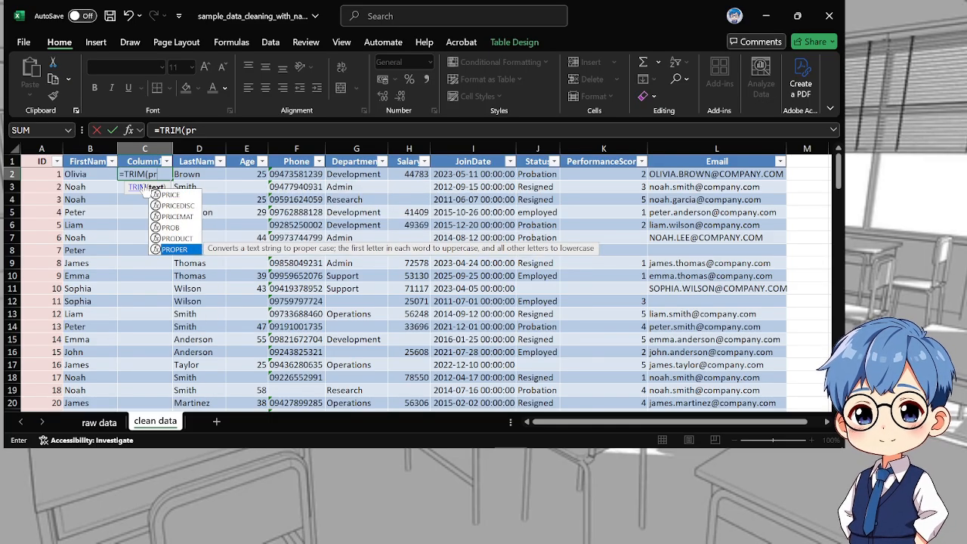
pyautogui.press('Tab')
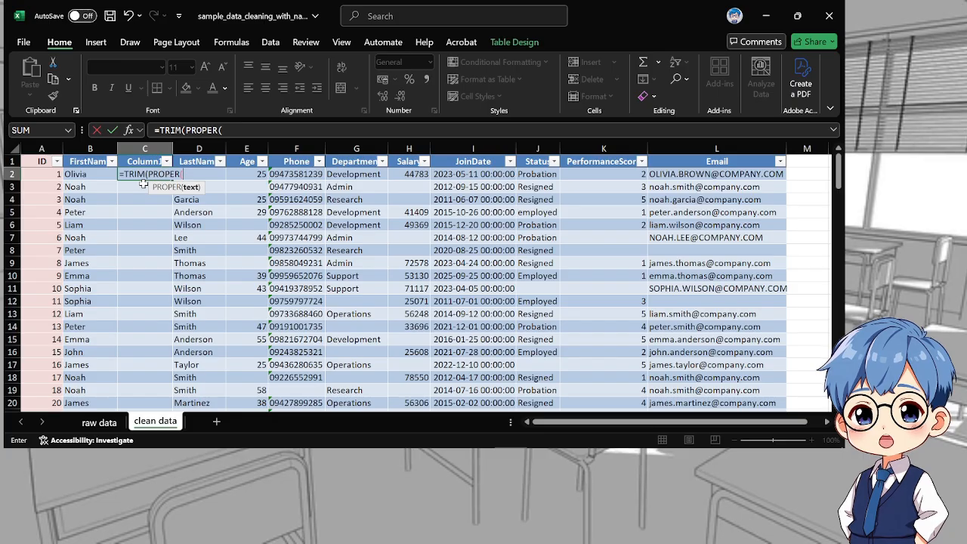
pyautogui.click(90, 174)
pyautogui.write('))')
pyautogui.press('Return')
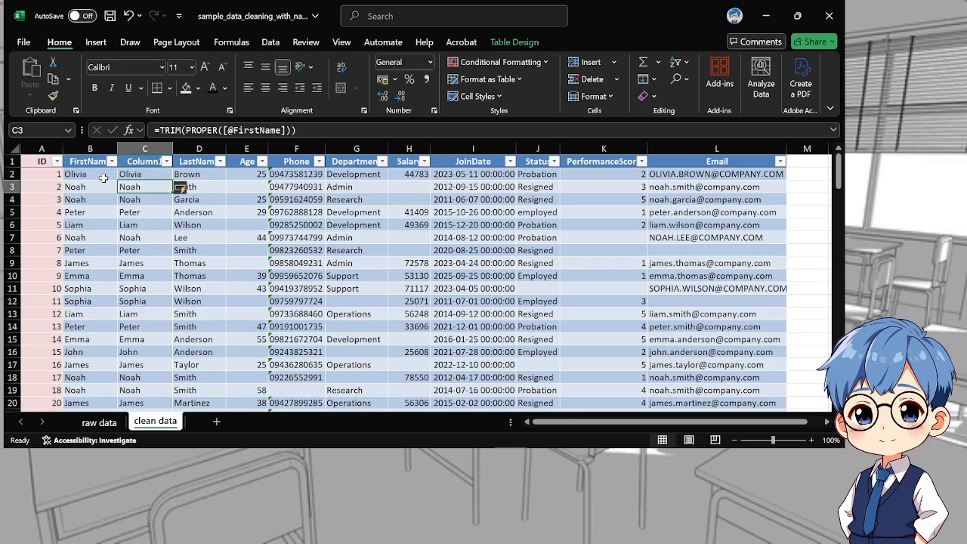
# Copy the formula results in C2:C114 and paste them over the FirstName column from B2 as values only
pyautogui.scroll(-8, 146, 237)
pyautogui.scroll(-20, 149, 238)
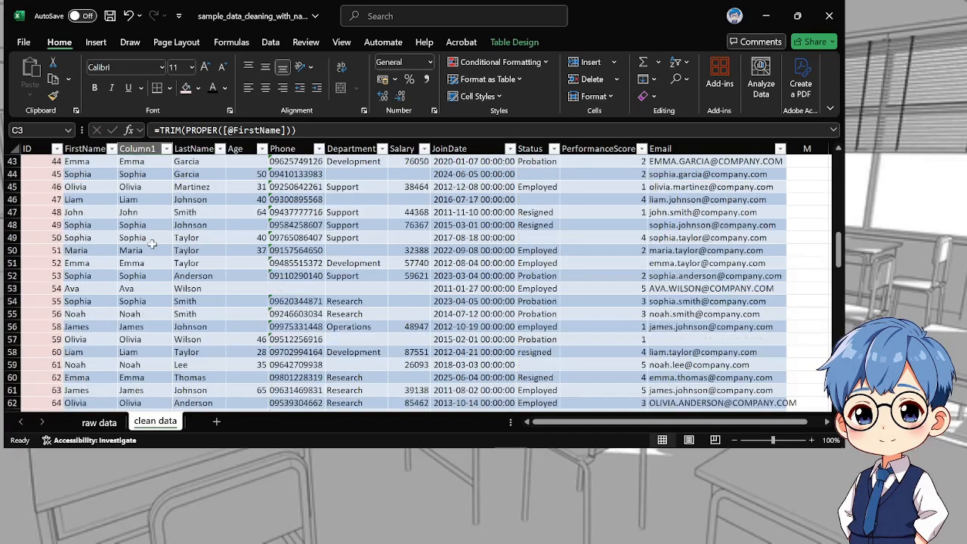
pyautogui.scroll(20, 159, 266)
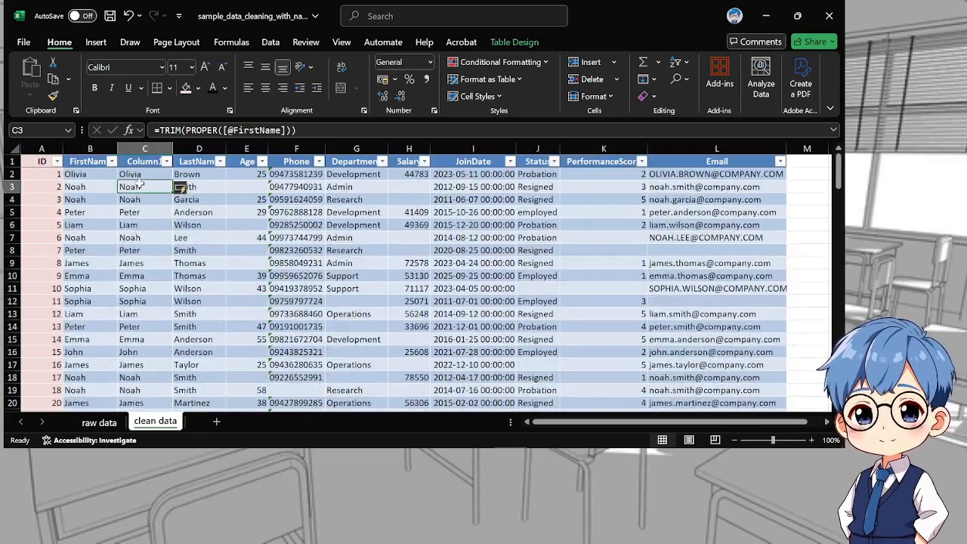
pyautogui.moveTo(138, 174); pyautogui.dragTo(138, 390)
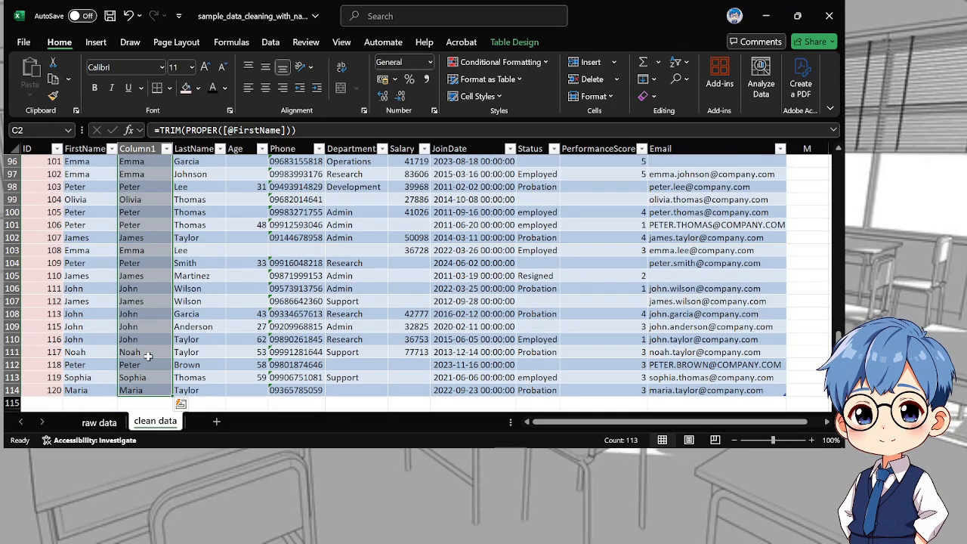
pyautogui.hotkey('ctrl', 'c')
pyautogui.scroll(2, 148, 356)
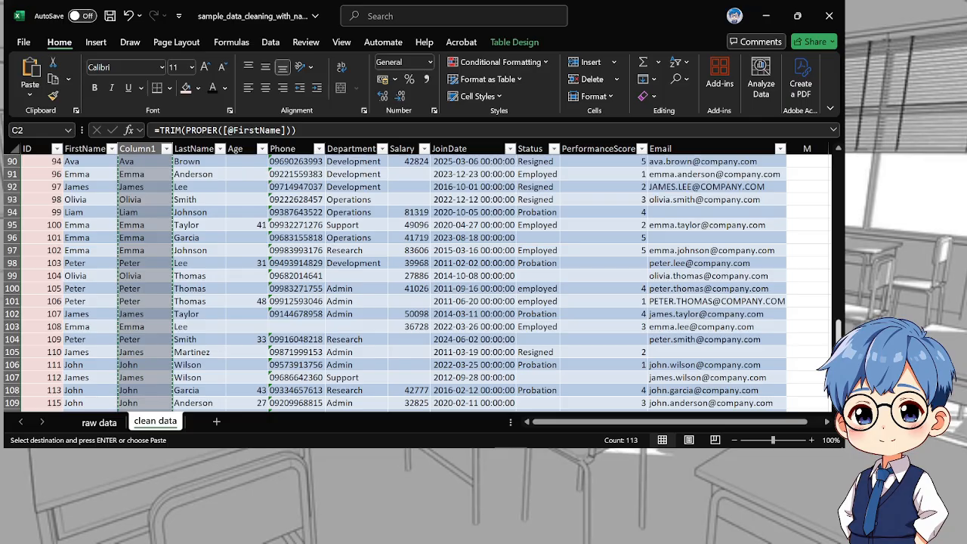
pyautogui.scroll(20, 159, 174)
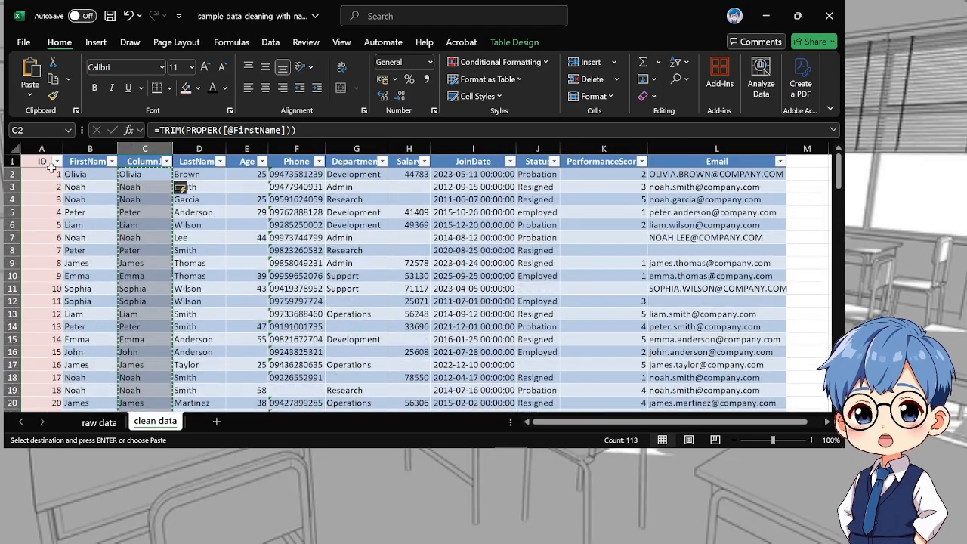
pyautogui.click(86, 174)
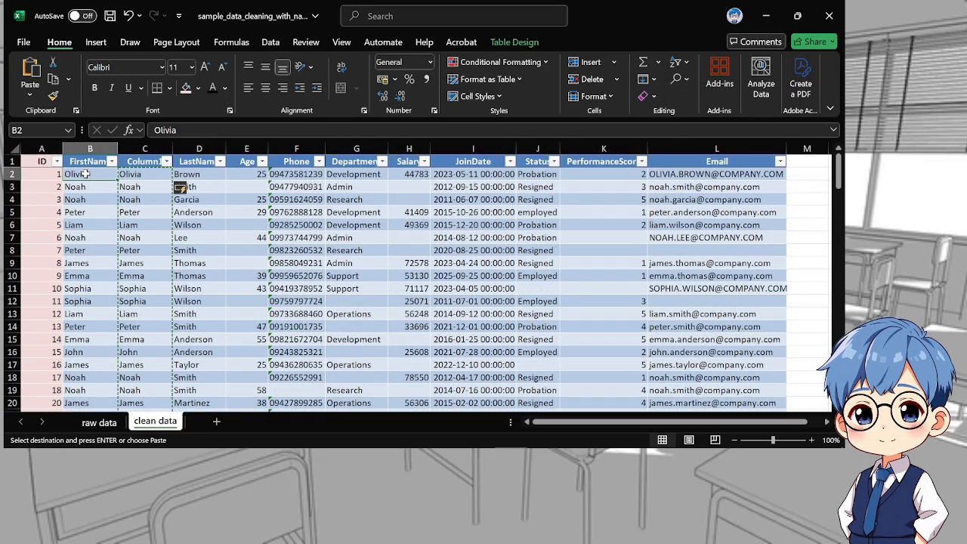
pyautogui.press('Return')
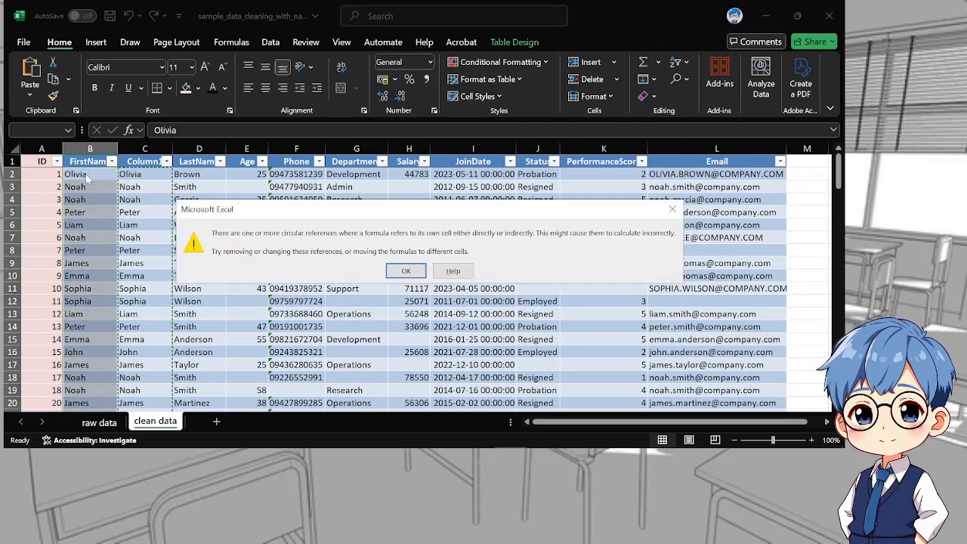
pyautogui.click(406, 272)
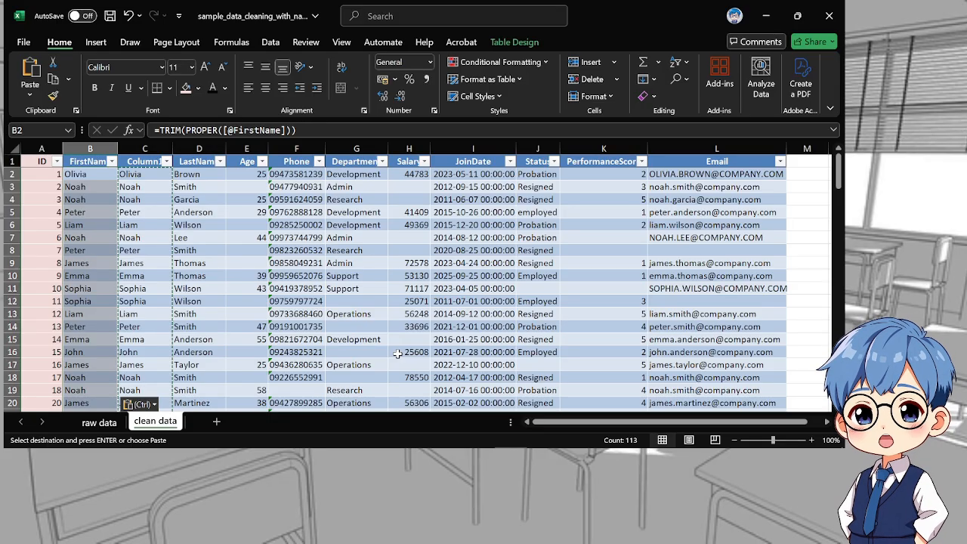
pyautogui.press('ctrl')
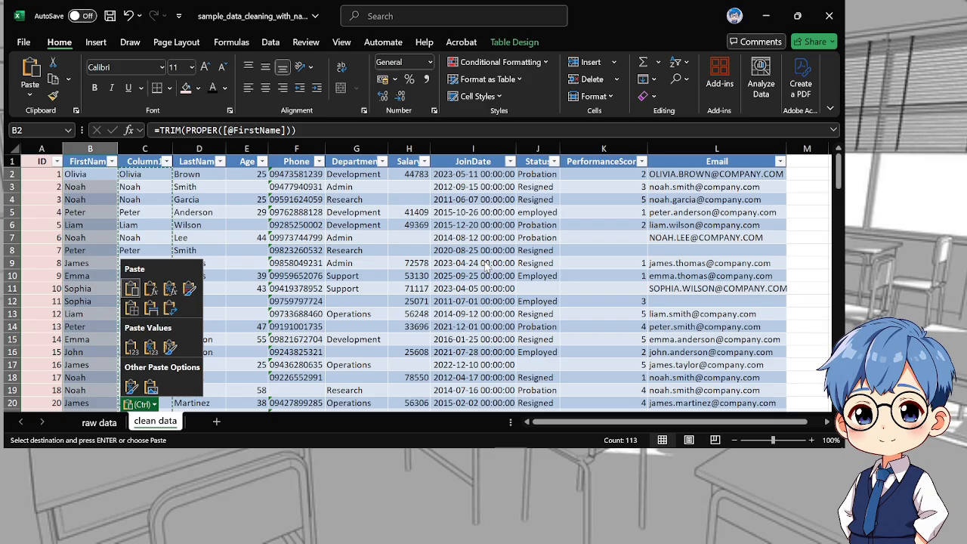
pyautogui.press('v')
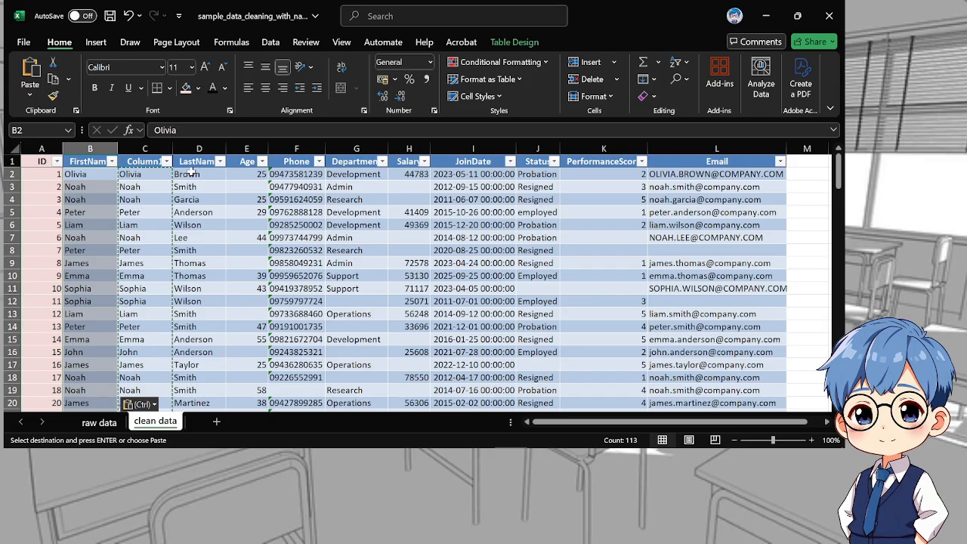
# Compare the contents of B2 and C2 to check which cell holds a formula and which a plain value
pyautogui.click(106, 179)
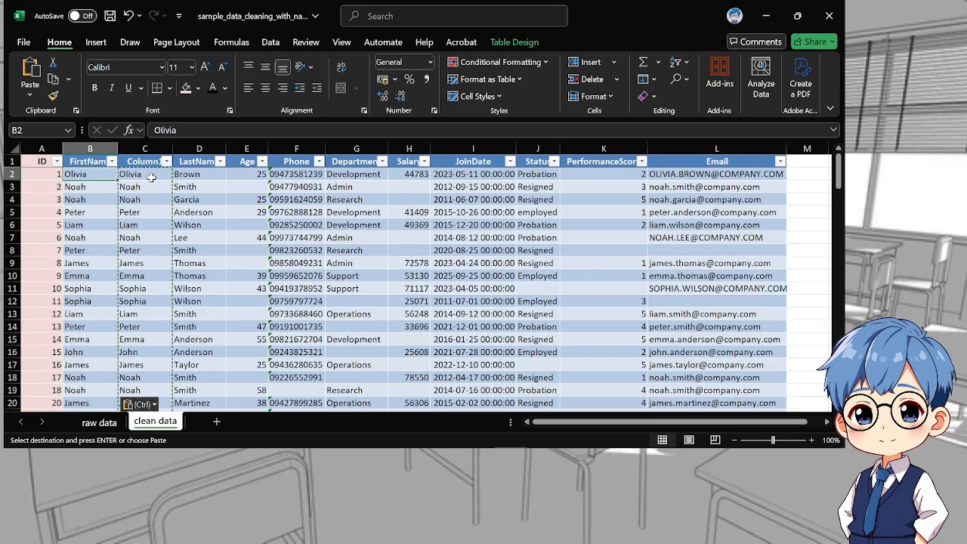
pyautogui.click(152, 177)
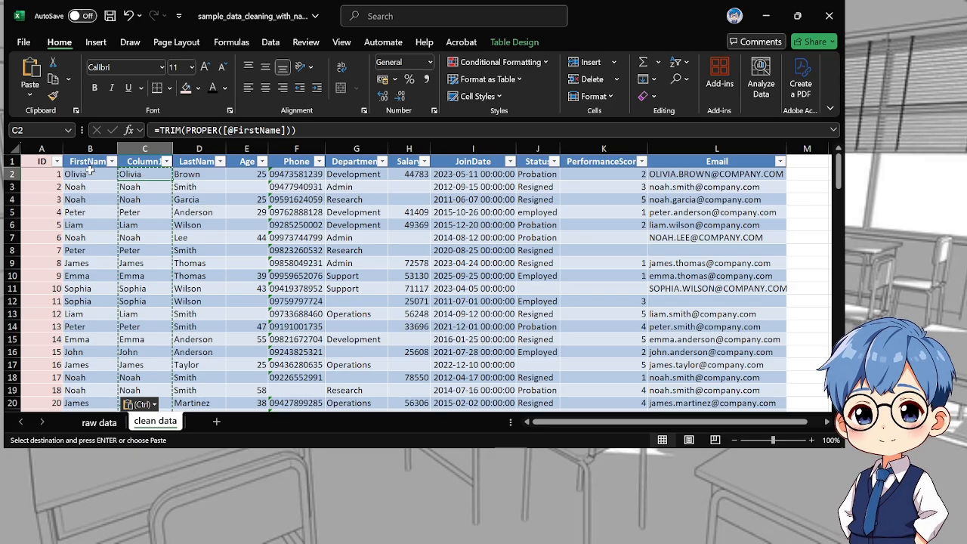
pyautogui.click(339, 130)
pyautogui.doubleClick(339, 130)
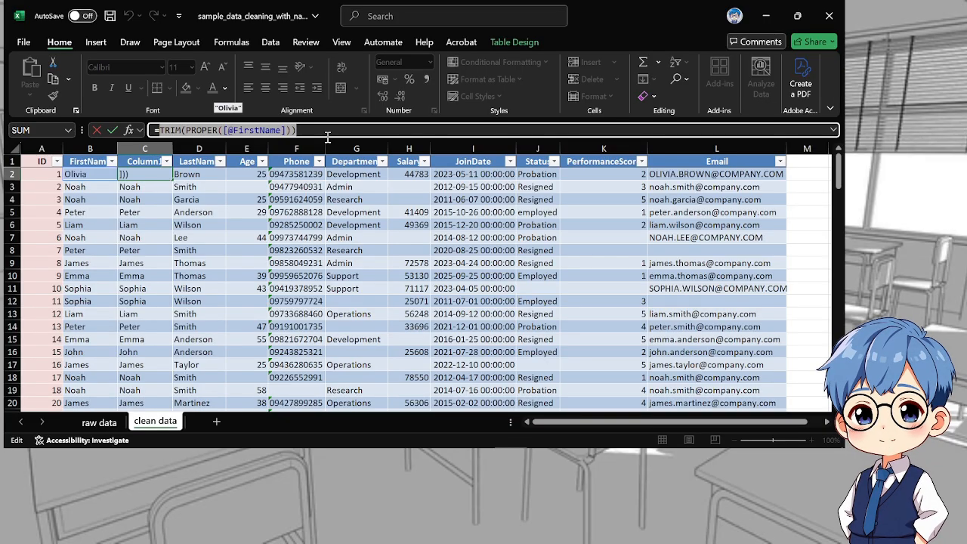
pyautogui.press('Escape')
pyautogui.press('Left')
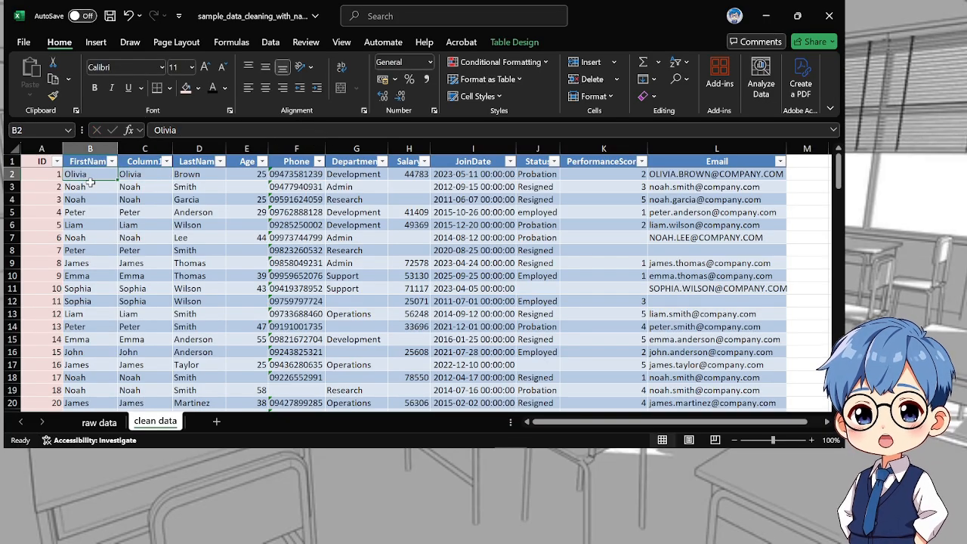
pyautogui.click(173, 130)
pyautogui.doubleClick(173, 129)
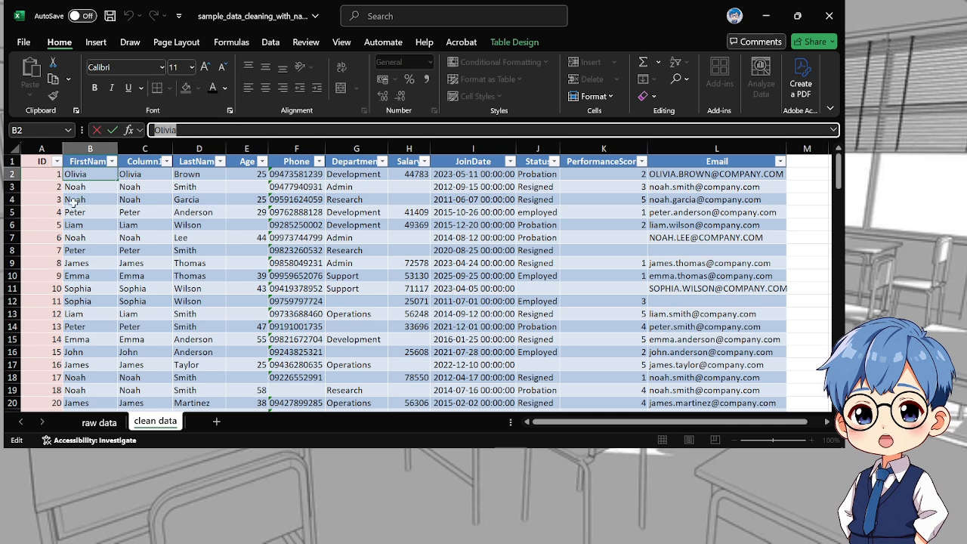
pyautogui.press('Escape')
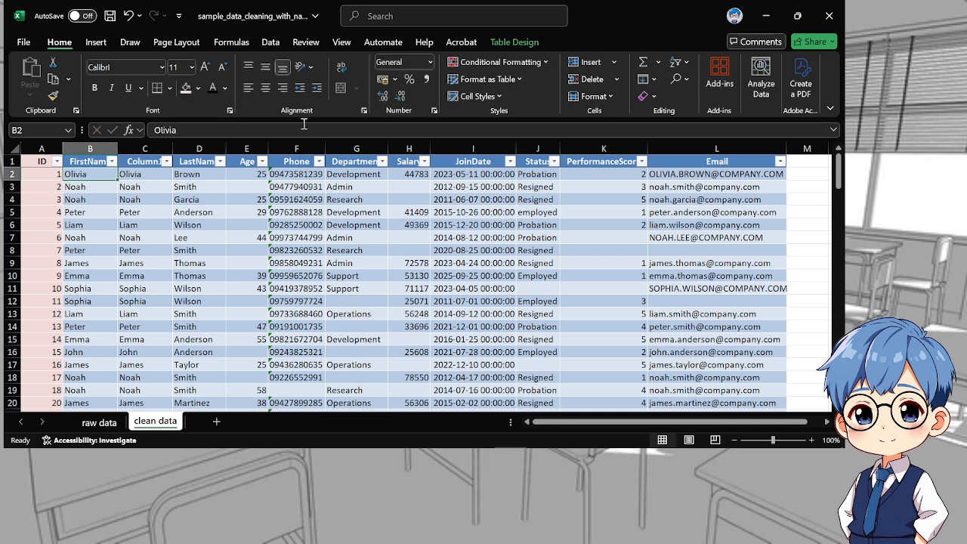
# Delete the helper column C between FirstName and LastName
pyautogui.click(144, 148)
pyautogui.rightClick(145, 148)
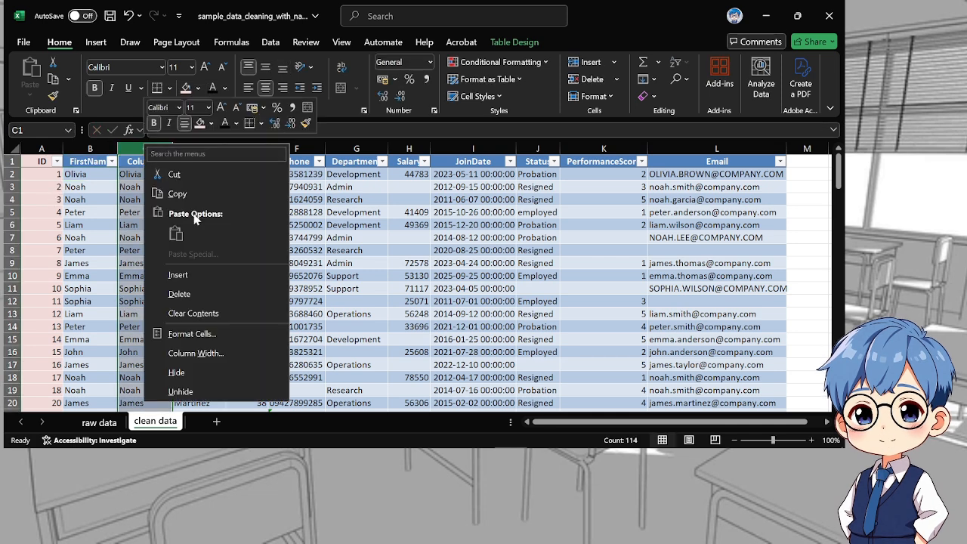
pyautogui.click(180, 293)
# Fill the FirstName column B1:B114, including the header, with light red and set its font colour to black
pyautogui.moveTo(87, 161); pyautogui.dragTo(89, 376)
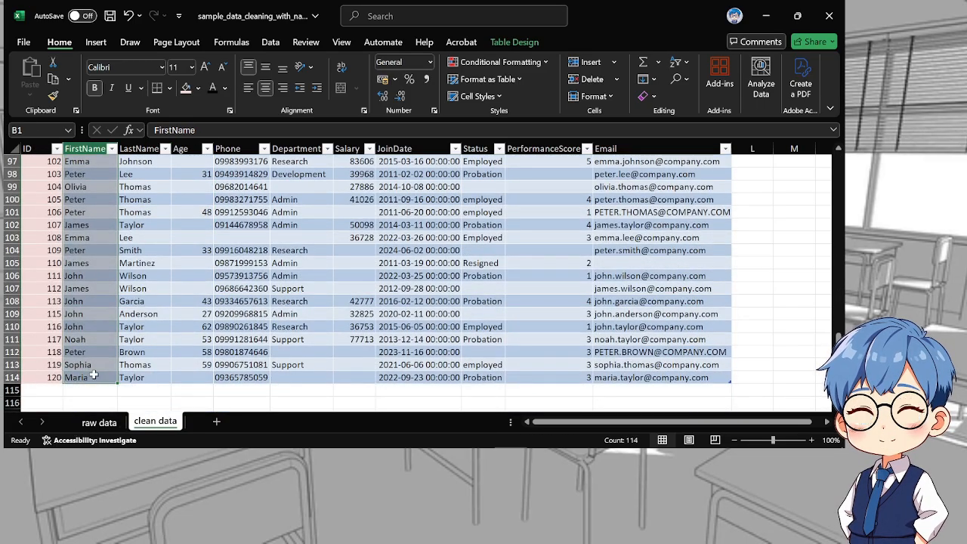
pyautogui.click(184, 90)
pyautogui.click(215, 89)
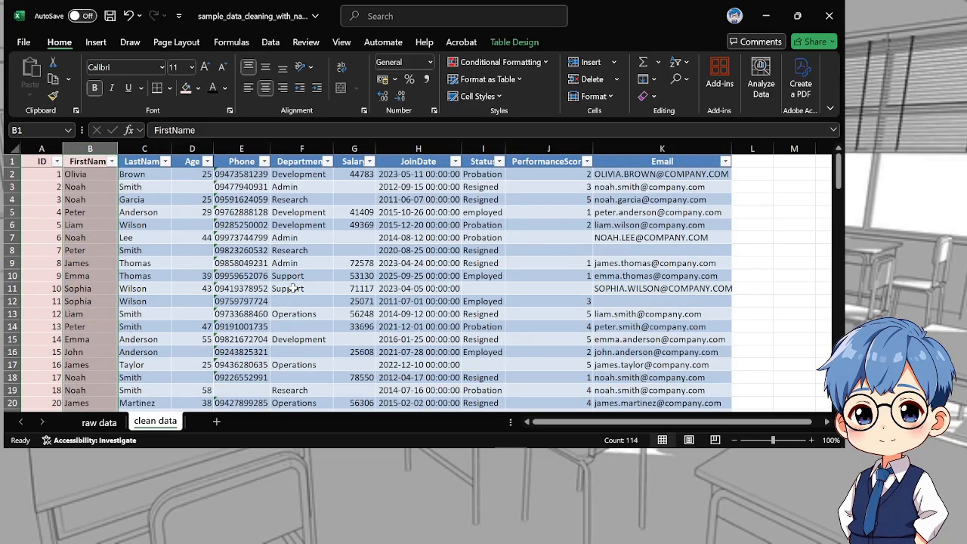
pyautogui.click(263, 275)
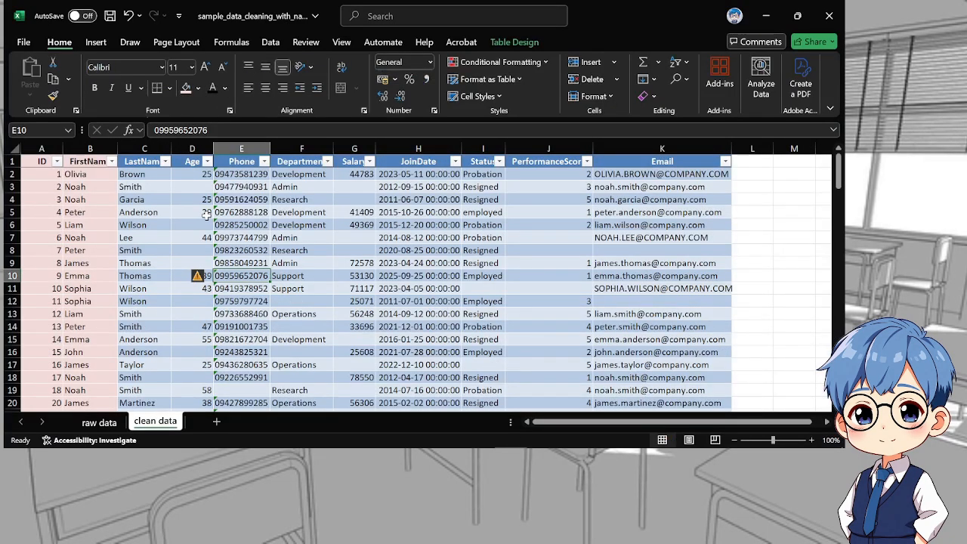
# Insert a new blank column between LastName and Age
pyautogui.click(185, 189)
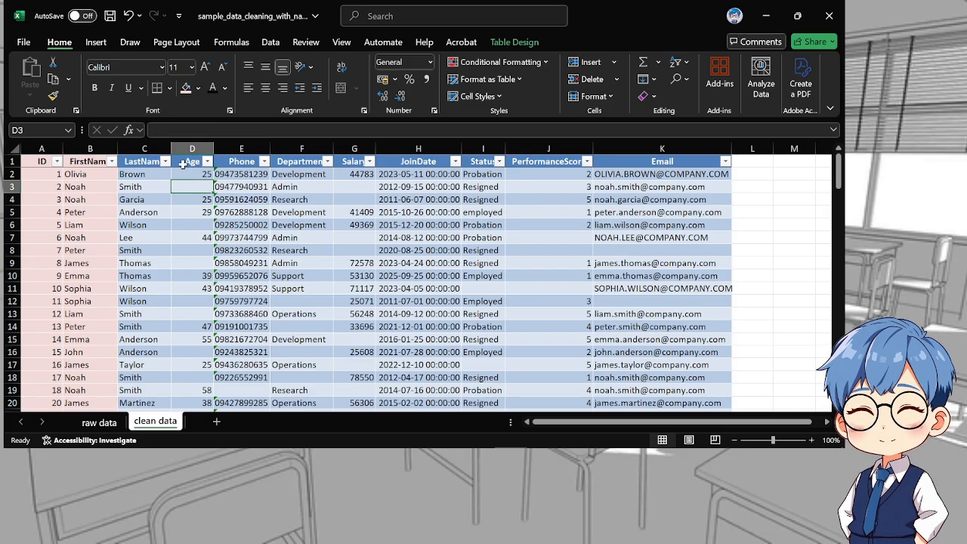
pyautogui.click(179, 148)
pyautogui.rightClick(181, 148)
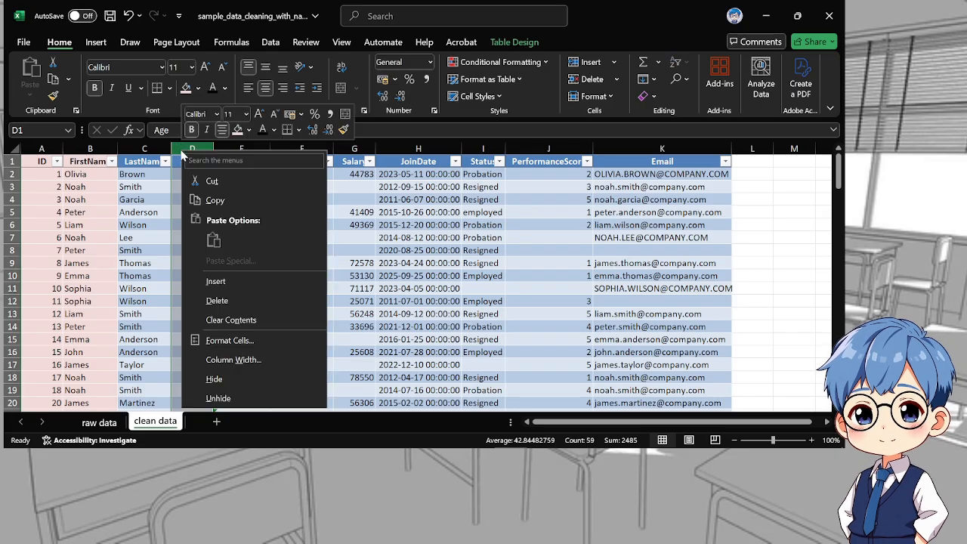
pyautogui.click(242, 278)
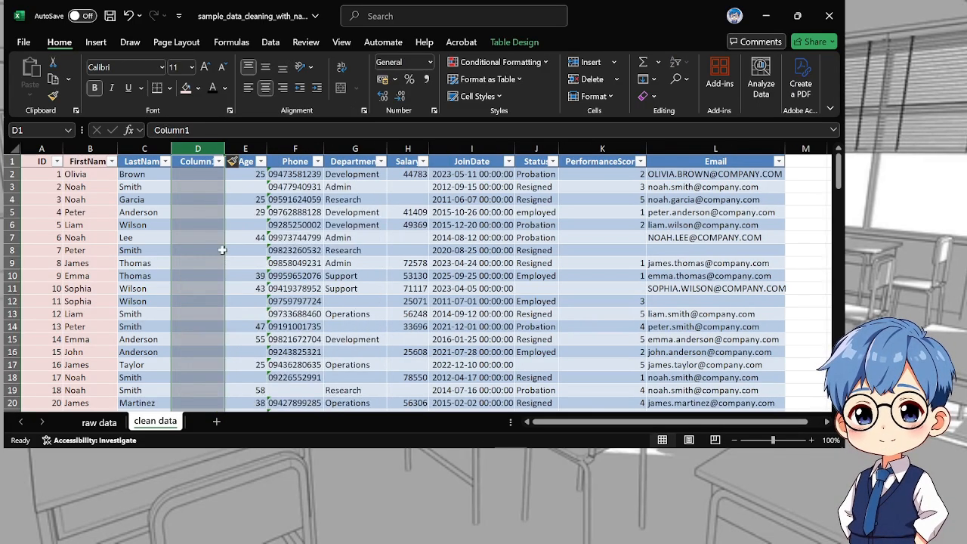
pyautogui.click(195, 174)
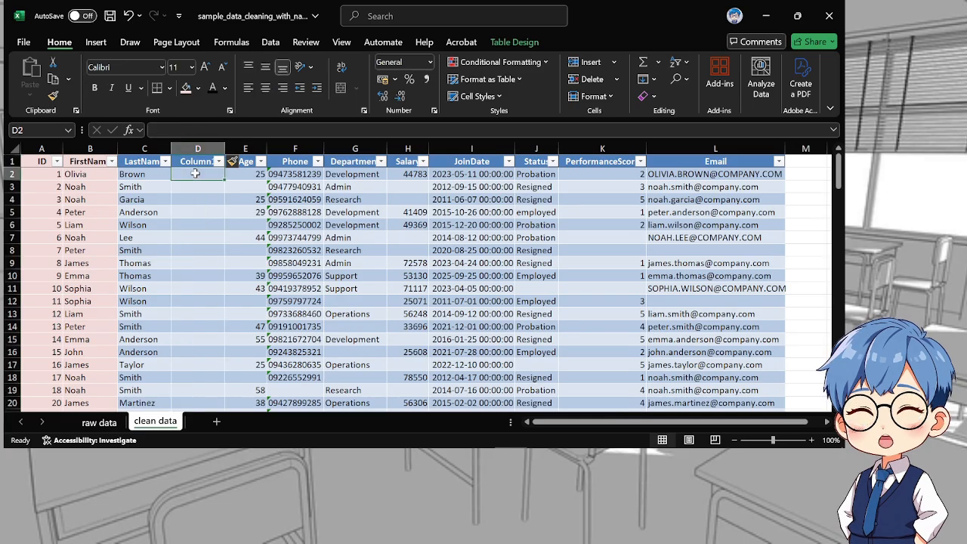
pyautogui.write('=tr')
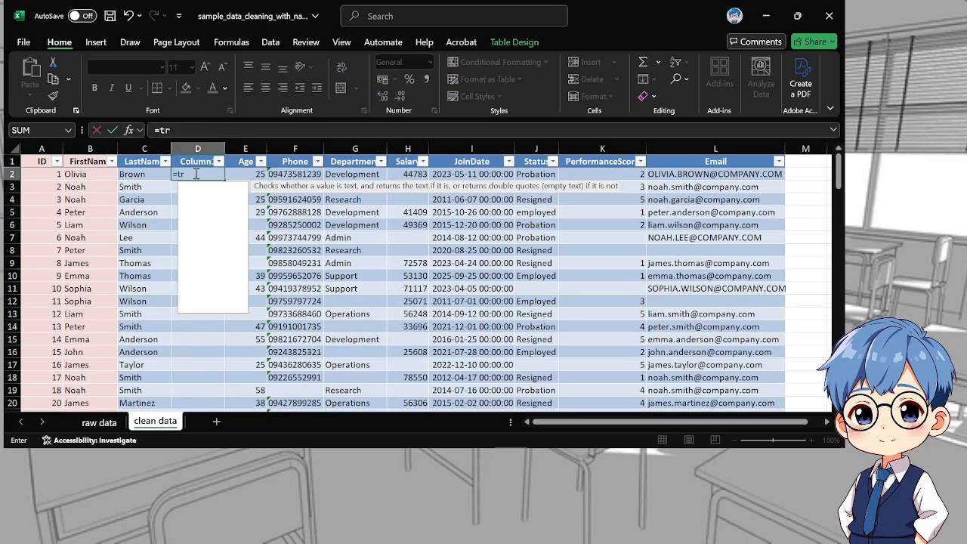
pyautogui.press('Down')
pyautogui.press('Down')
pyautogui.press('Down')
pyautogui.press('Tab')
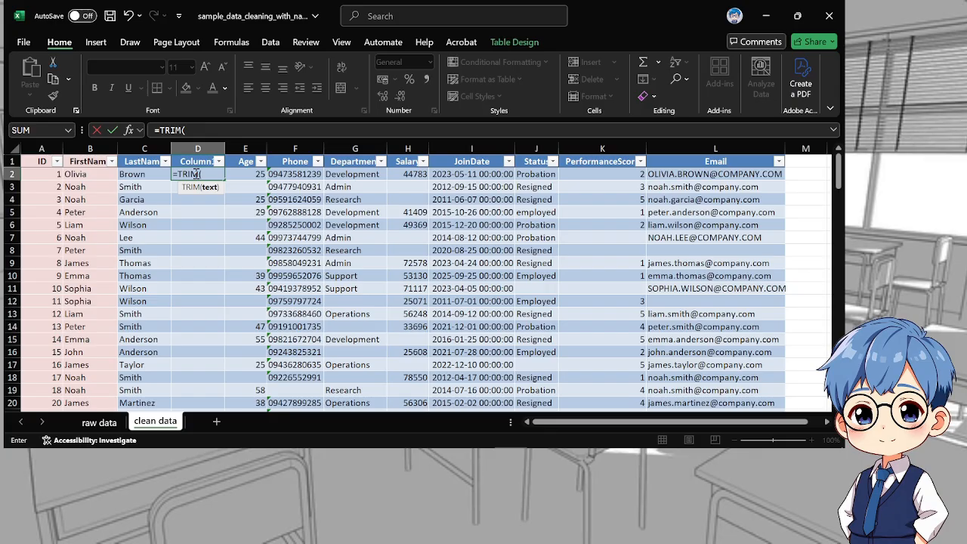
pyautogui.write('pr')
pyautogui.press('Down')
pyautogui.press('Down')
pyautogui.press('Down')
pyautogui.press('Down')
pyautogui.press('Down')
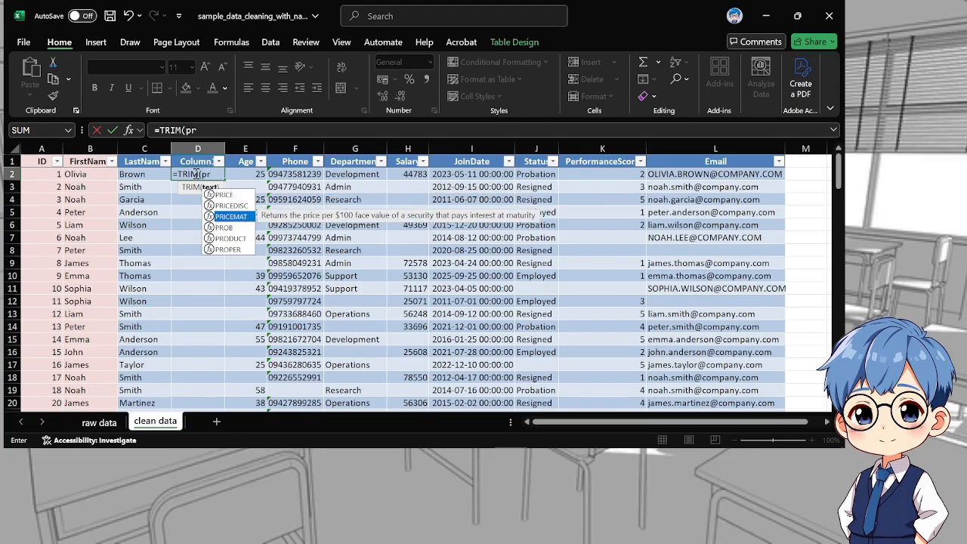
pyautogui.press('Tab')
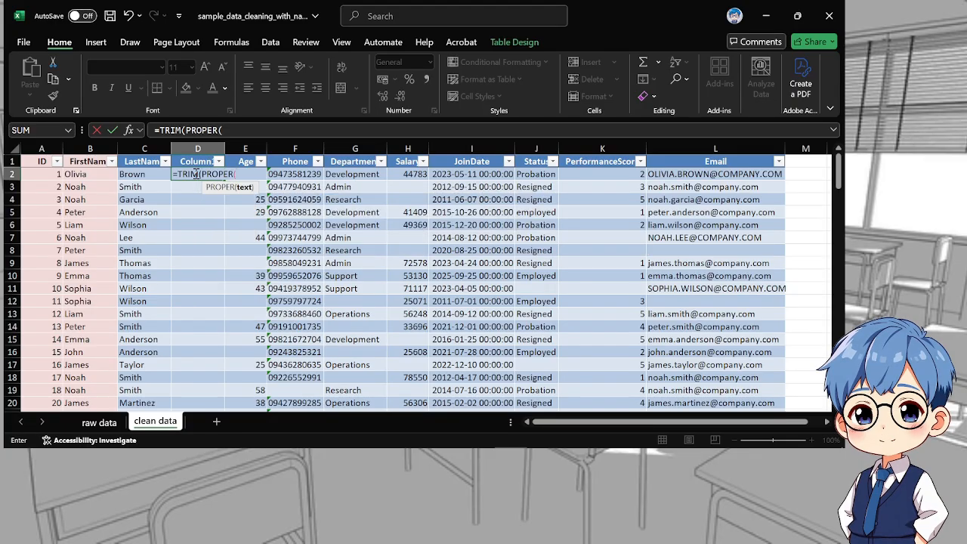
pyautogui.click(143, 174)
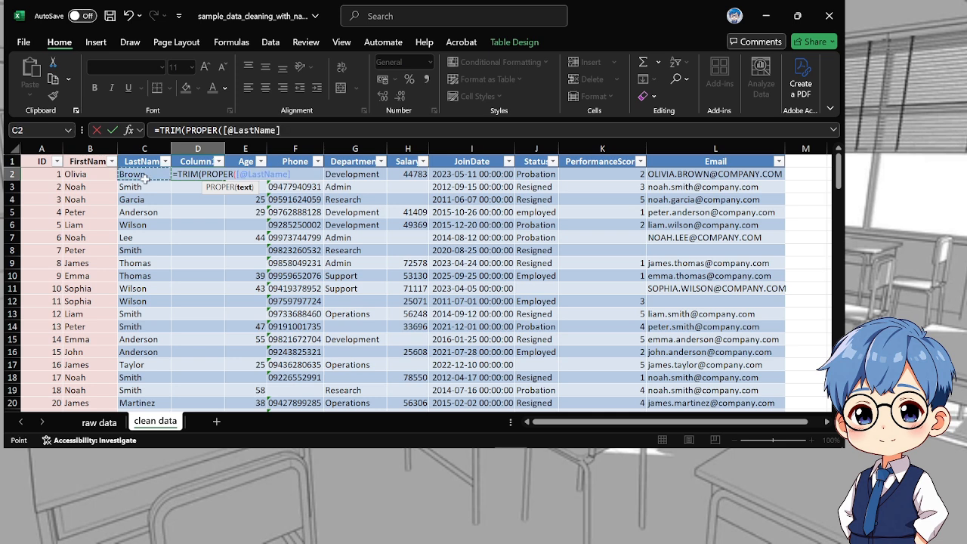
pyautogui.write('))')
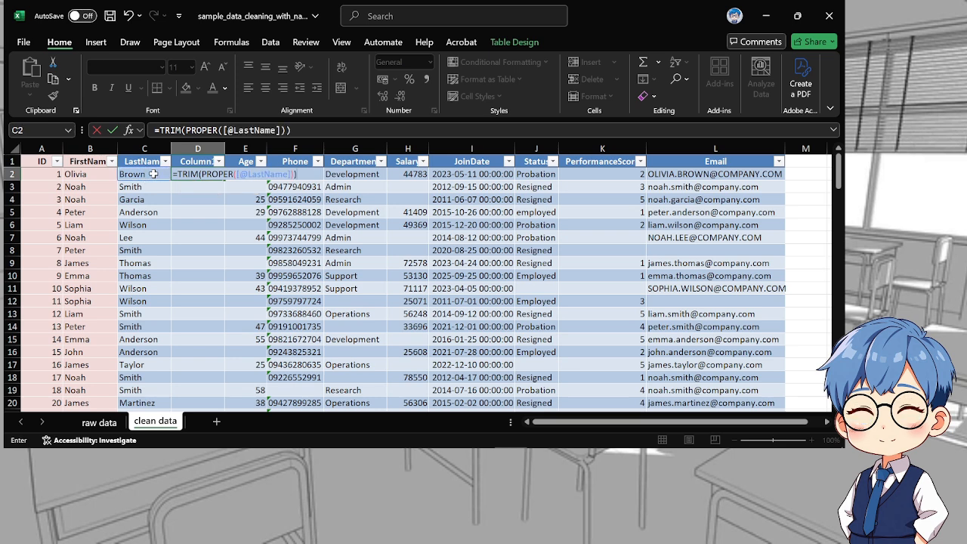
pyautogui.hotkey('ctrl', 'Return')
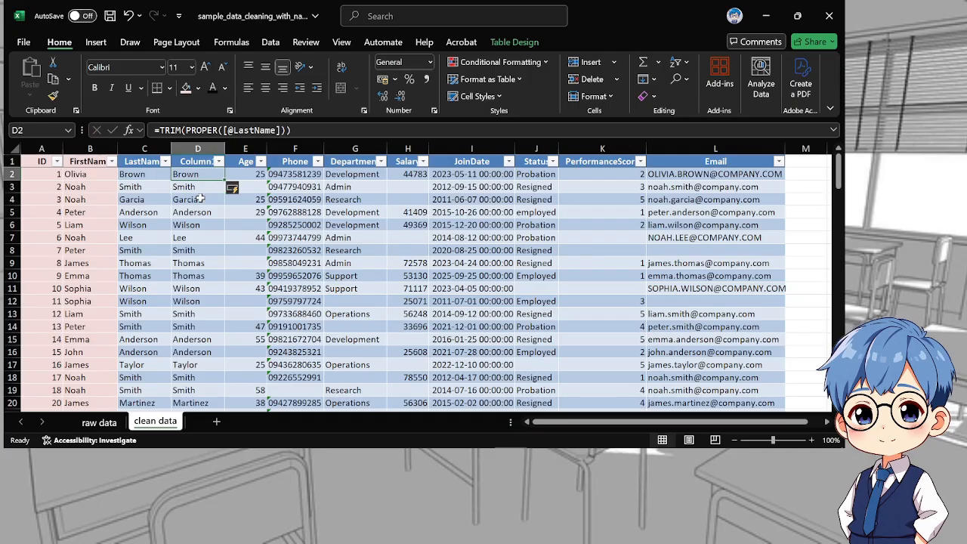
# Copy the helper results D2:D114 and paste them as values only over the LastName data starting at C2
pyautogui.scroll(-15, 189, 347)
pyautogui.scroll(-20, 188, 350)
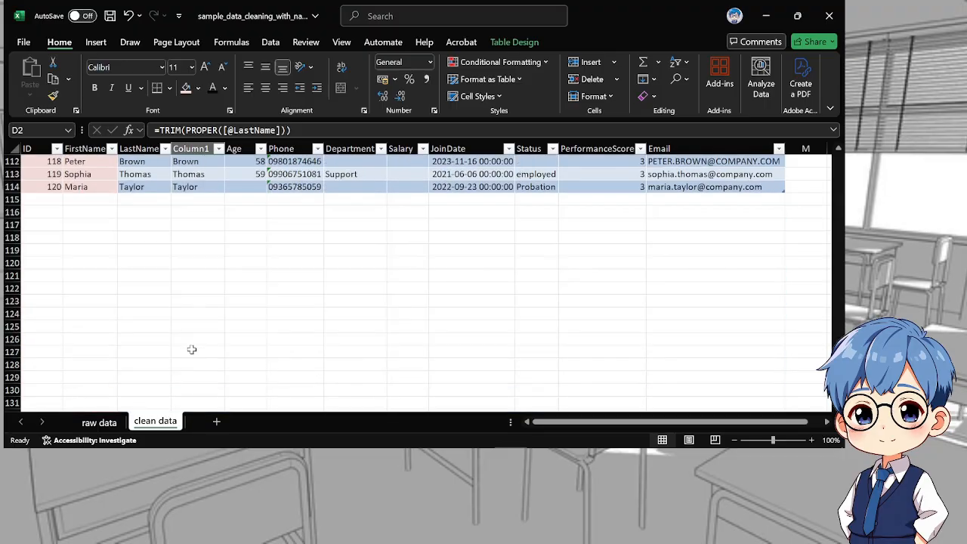
pyautogui.scroll(4, 192, 350)
pyautogui.keyDown('shift'); pyautogui.click(204, 336); pyautogui.keyUp('shift')
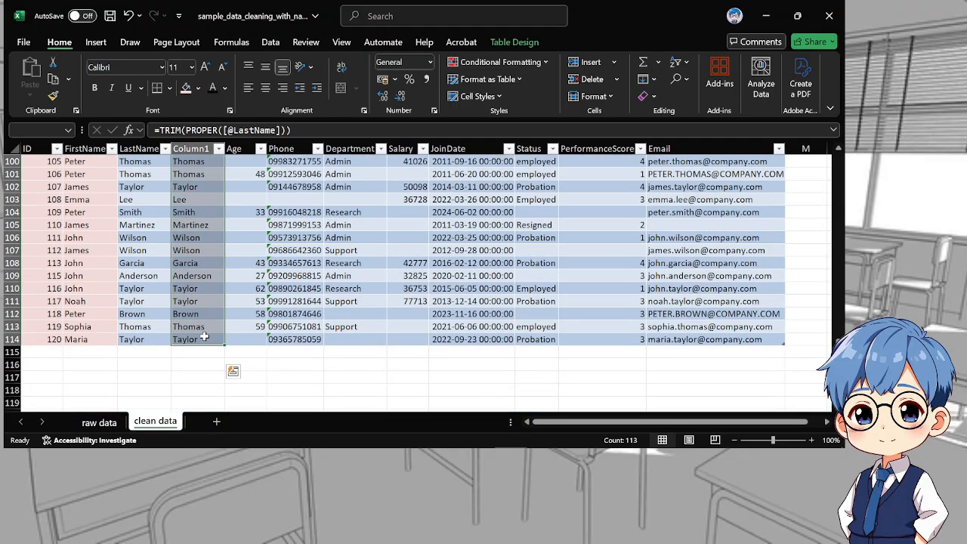
pyautogui.hotkey('ctrl', 'c')
pyautogui.scroll(6, 218, 332)
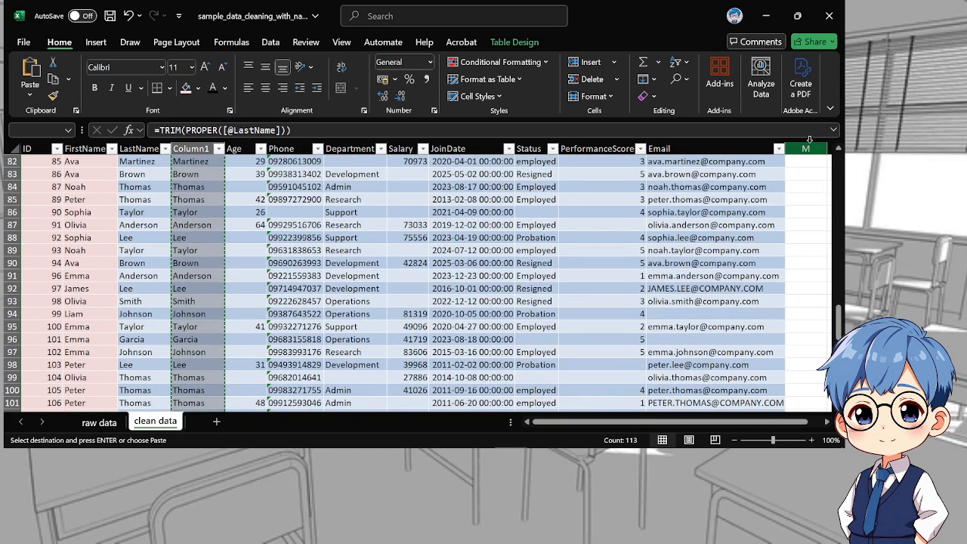
pyautogui.moveTo(841, 317); pyautogui.dragTo(840, 128)
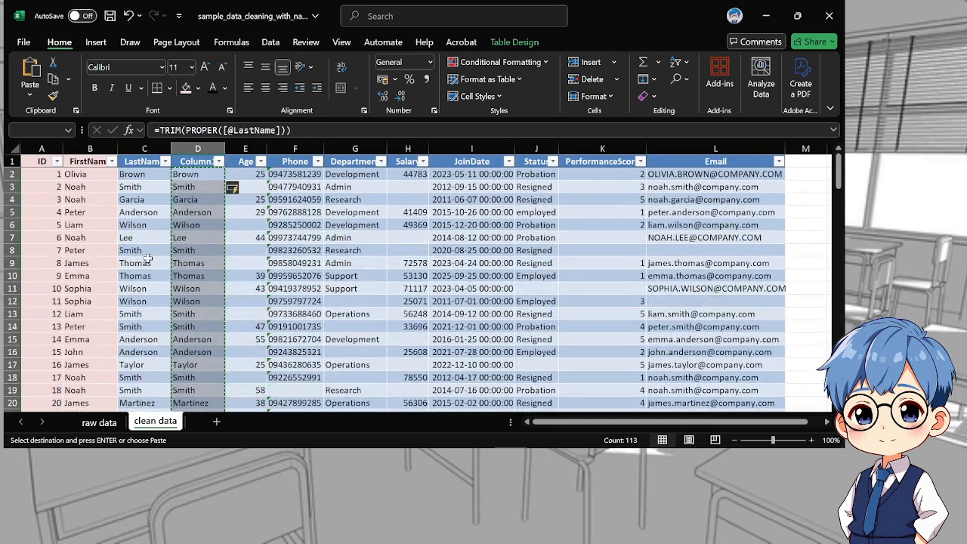
pyautogui.click(142, 174)
pyautogui.hotkey('ctrl', 'shift', 'v')
pyautogui.hotkey('ctrl', 'v')
pyautogui.press('Return')
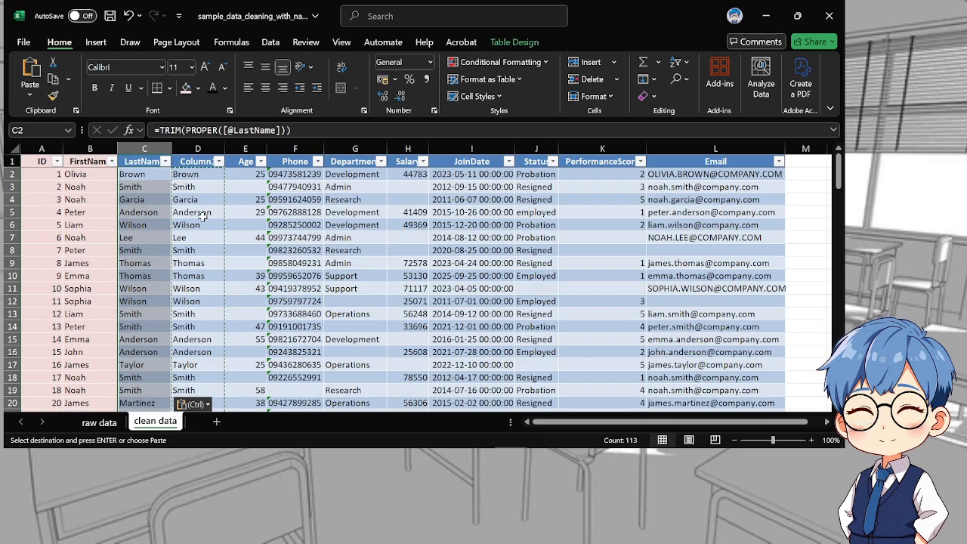
pyautogui.press('ctrl')
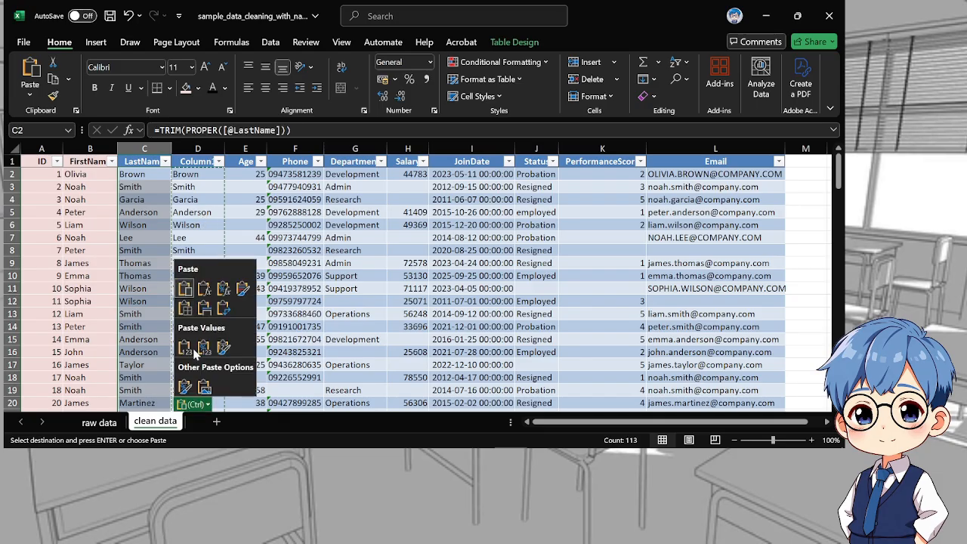
pyautogui.press('Escape')
pyautogui.hotkey('ctrl', 'shift', 'v')
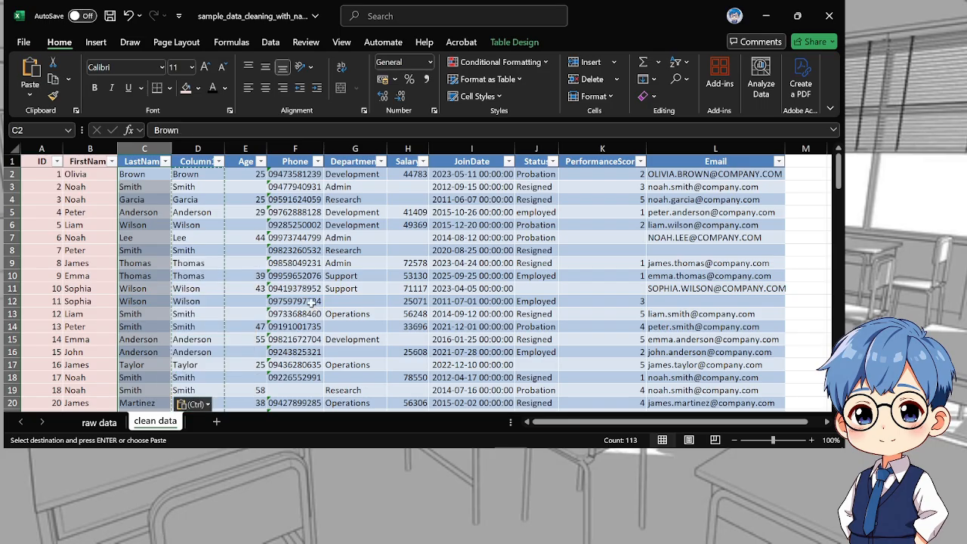
# Delete the helper column D between LastName and Age
pyautogui.click(197, 148)
pyautogui.rightClick(193, 150)
pyautogui.click(243, 305)
# Fill the LastName column C1:C114, including the header, with light red and set its font colour to black
pyautogui.click(141, 162)
pyautogui.click(140, 162)
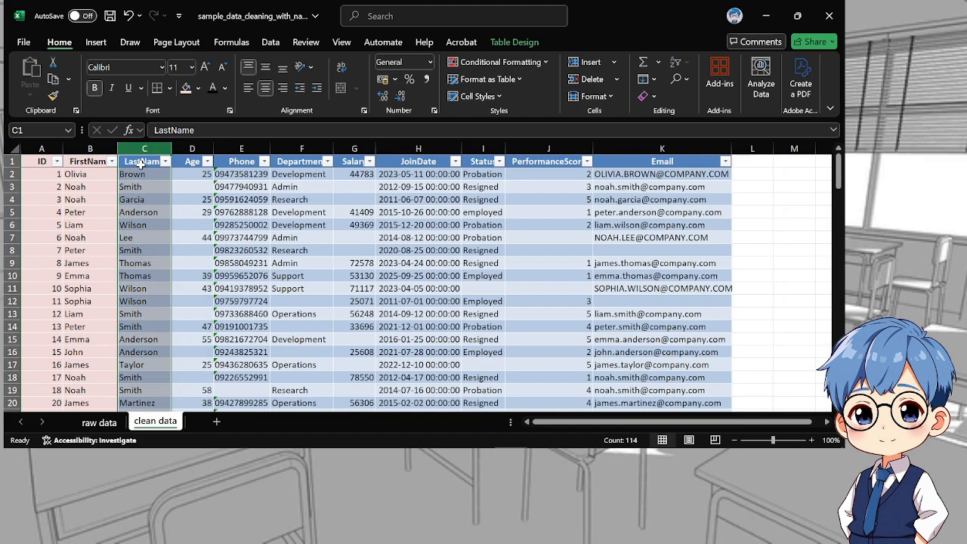
pyautogui.scroll(-20, 139, 363)
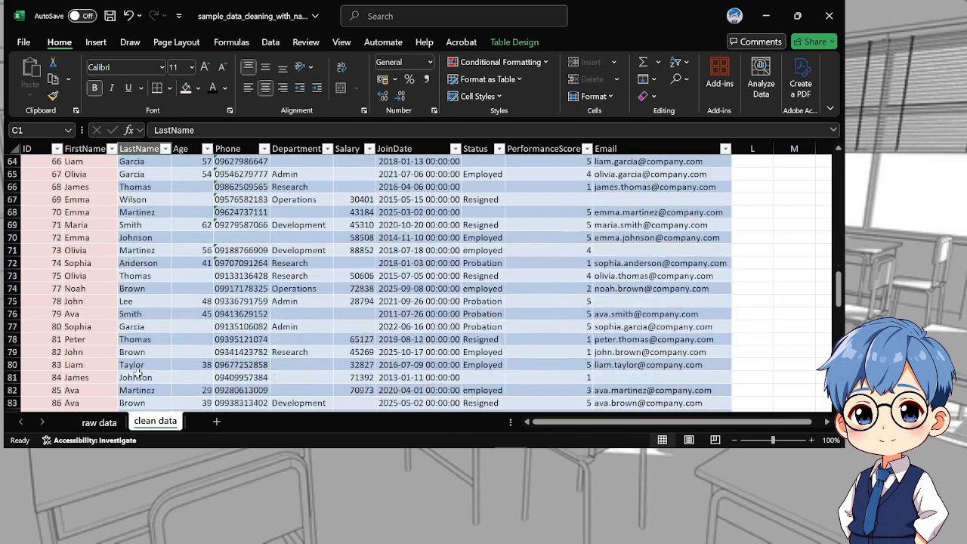
pyautogui.scroll(-14, 139, 369)
pyautogui.scroll(2, 139, 339)
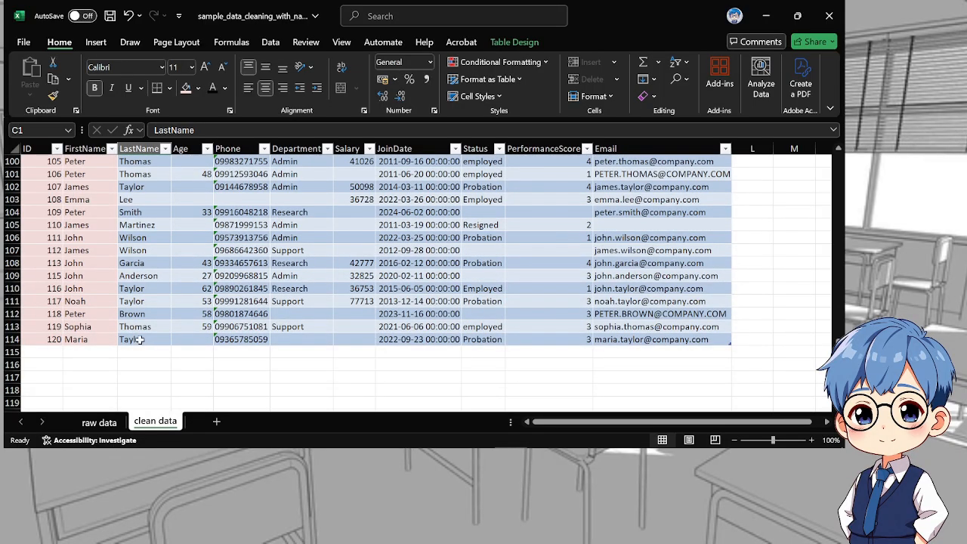
pyautogui.keyDown('shift'); pyautogui.click(138, 339); pyautogui.keyUp('shift')
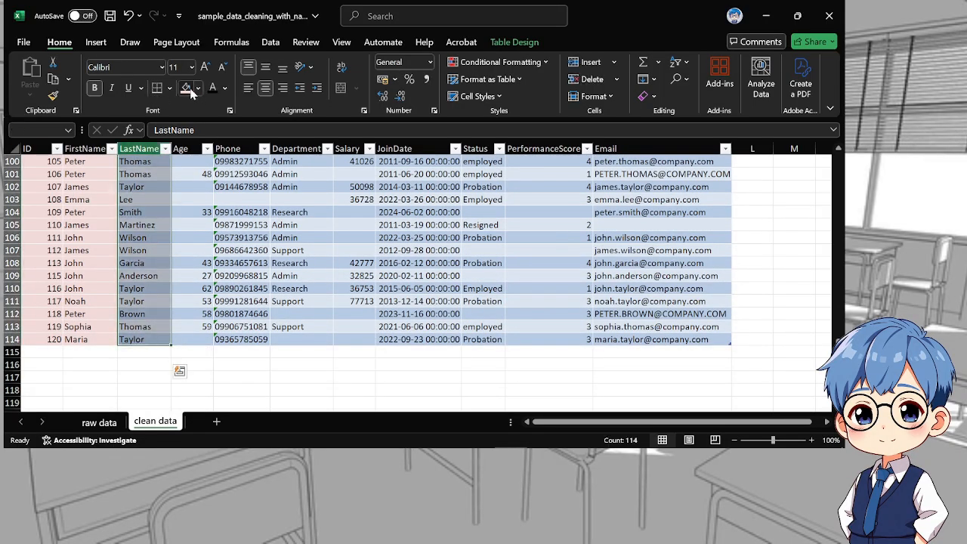
pyautogui.click(189, 88)
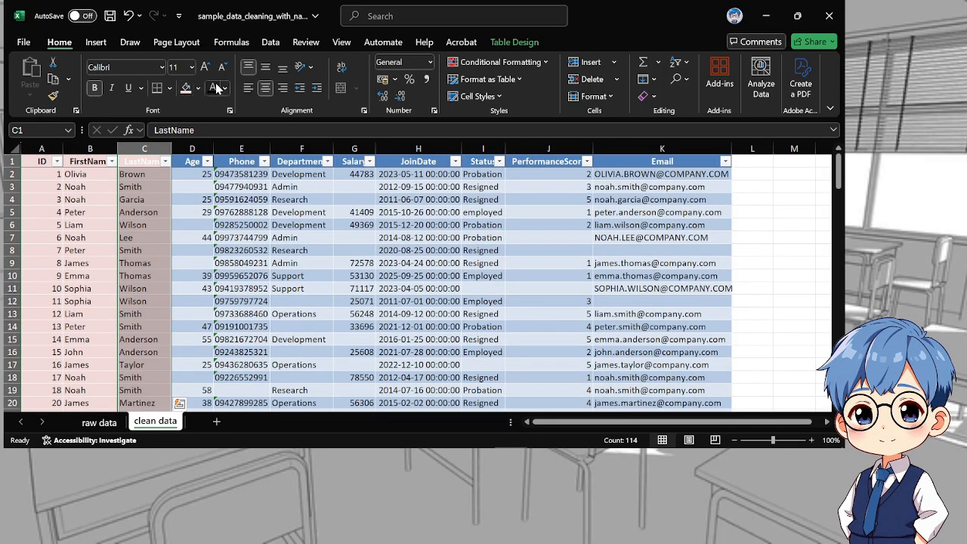
pyautogui.click(275, 220)
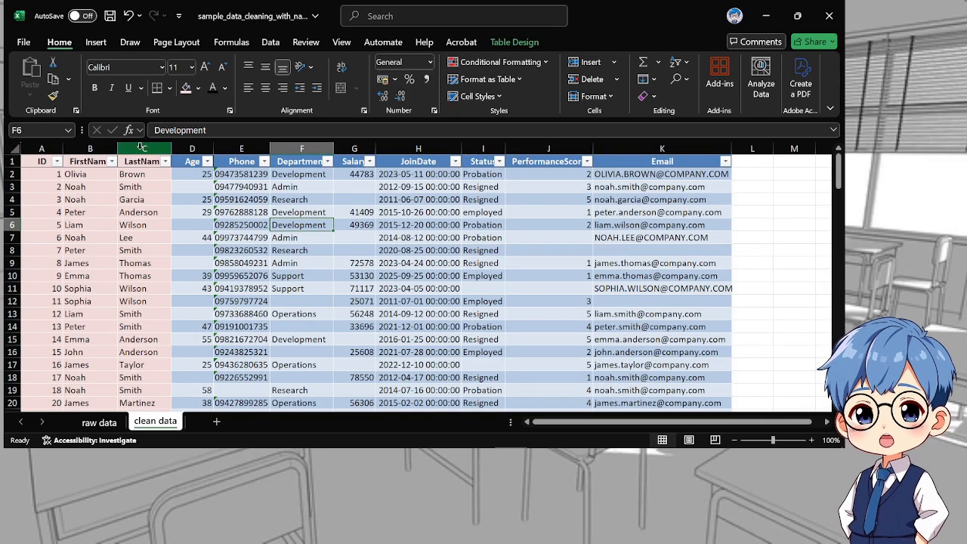
# Insert a new blank column D before the Age column
pyautogui.click(195, 150)
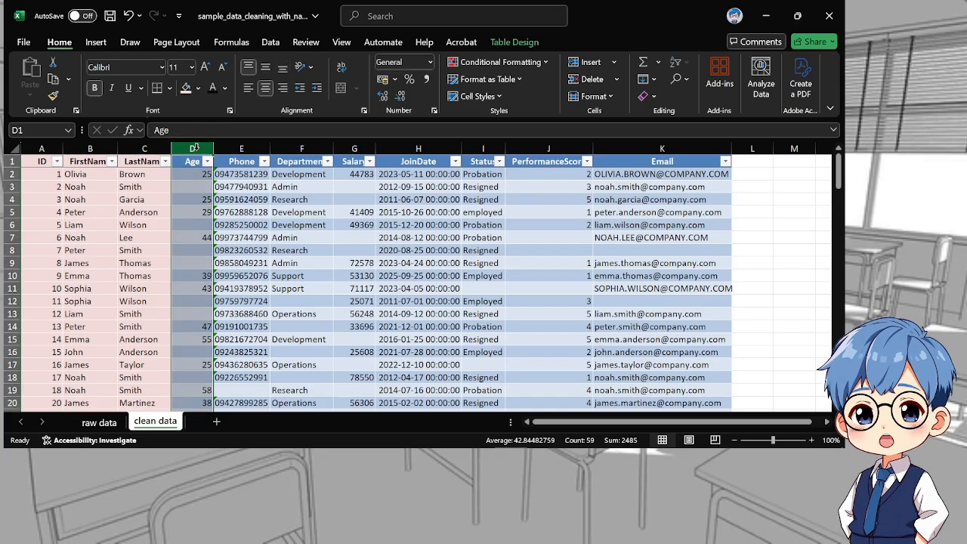
pyautogui.rightClick(196, 150)
pyautogui.click(222, 283)
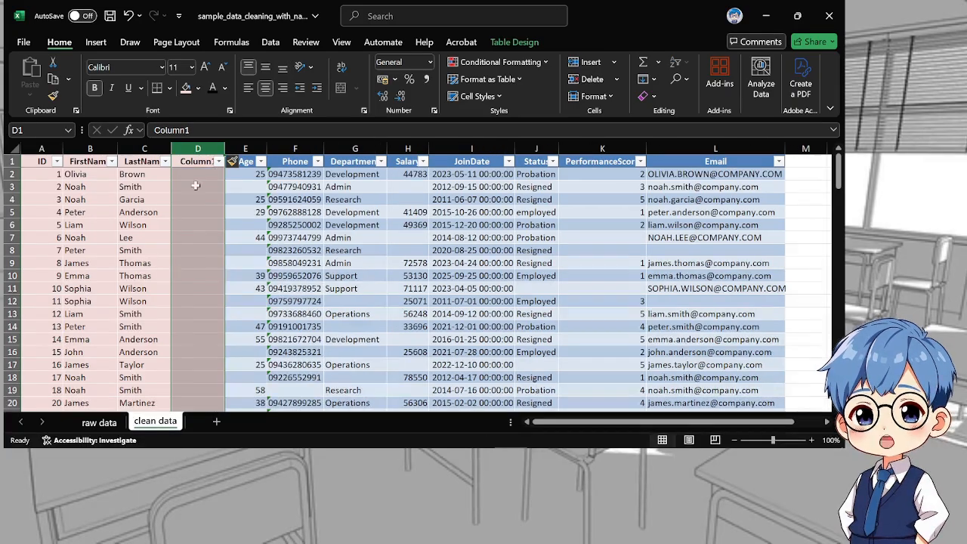
# Rename the header in D1 as FullName and widen column D so the full header fits
pyautogui.doubleClick(188, 161)
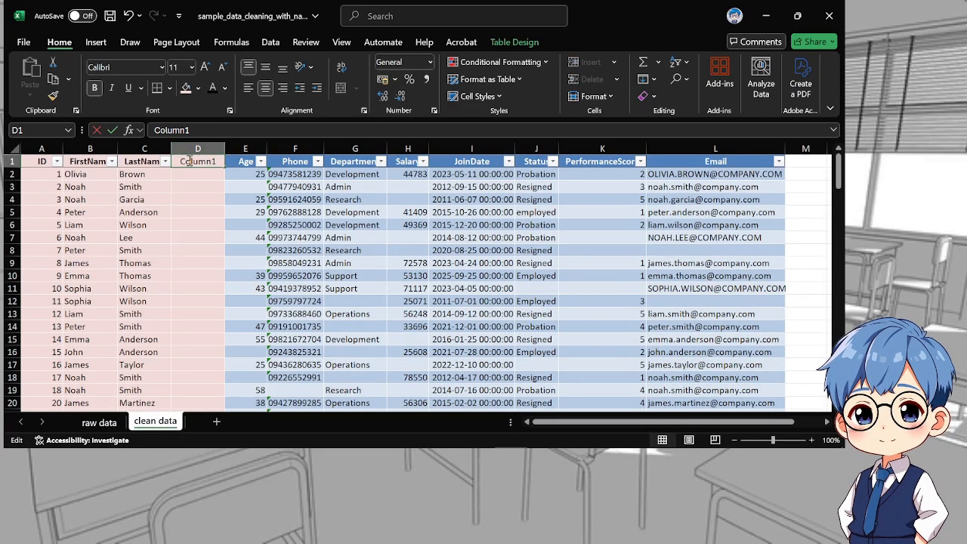
pyautogui.moveTo(167, 161); pyautogui.dragTo(168, 161)
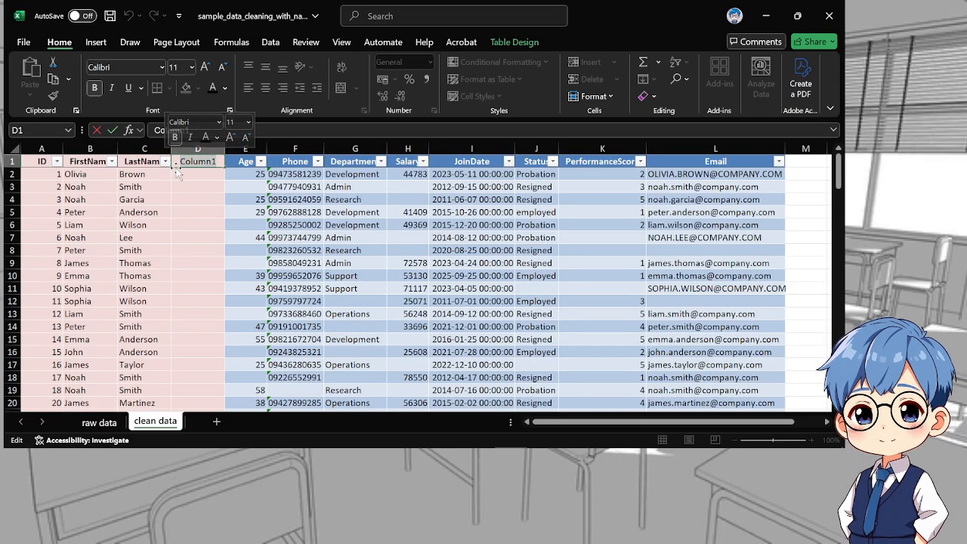
pyautogui.write('Ful')
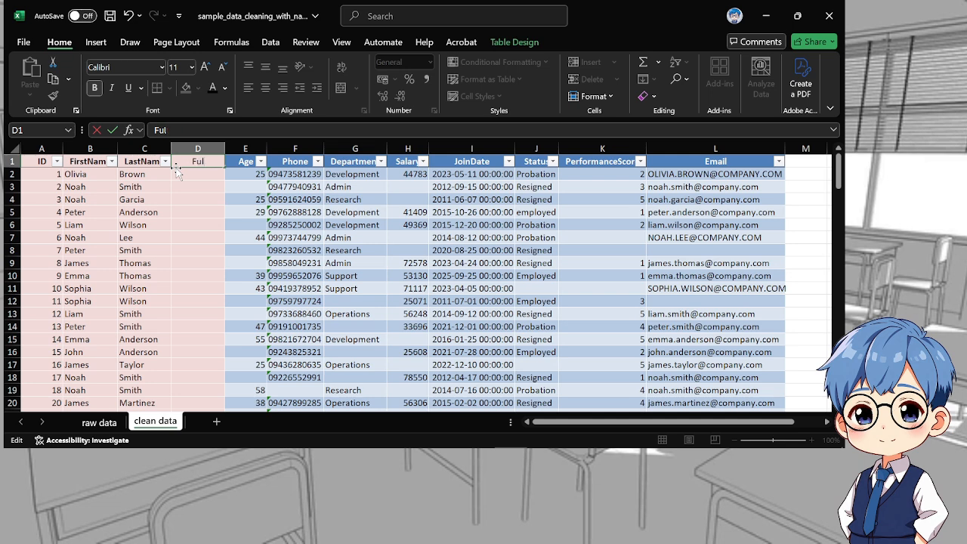
pyautogui.write('lName')
pyautogui.press('Return')
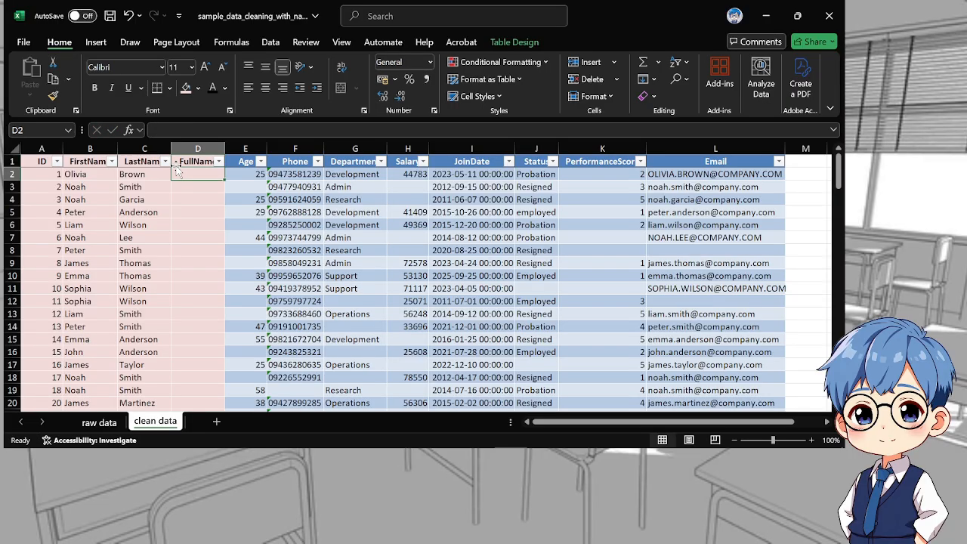
pyautogui.click(218, 146)
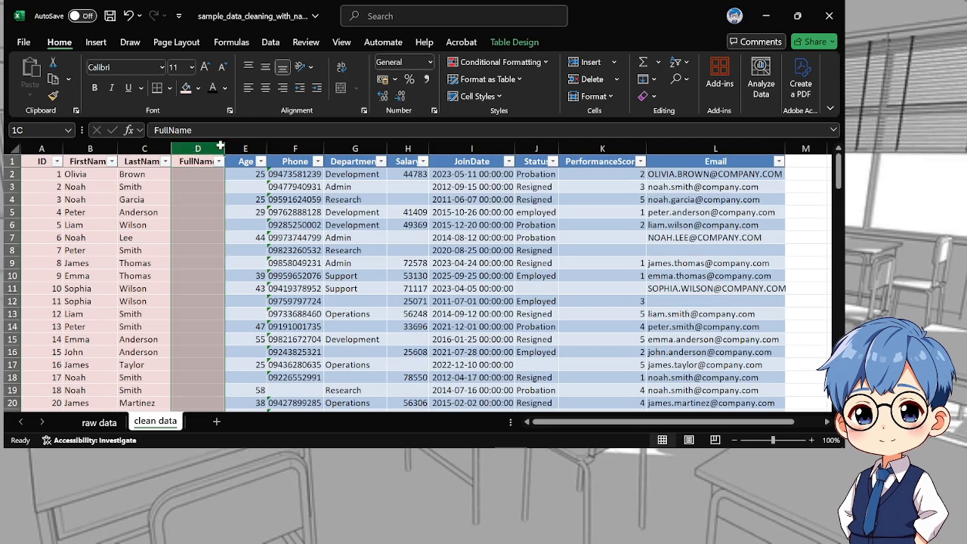
pyautogui.moveTo(225, 147); pyautogui.dragTo(241, 146)
pyautogui.click(209, 176)
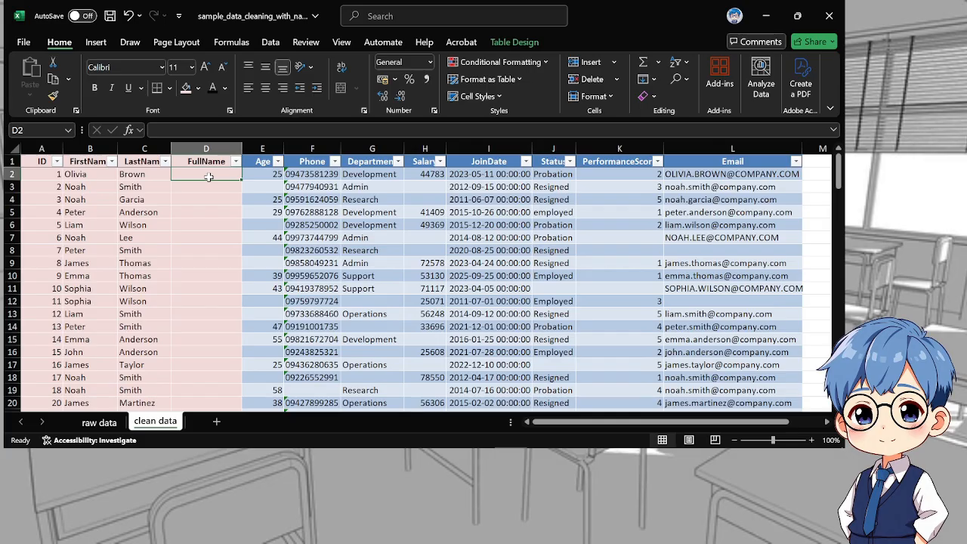
pyautogui.write('=c')
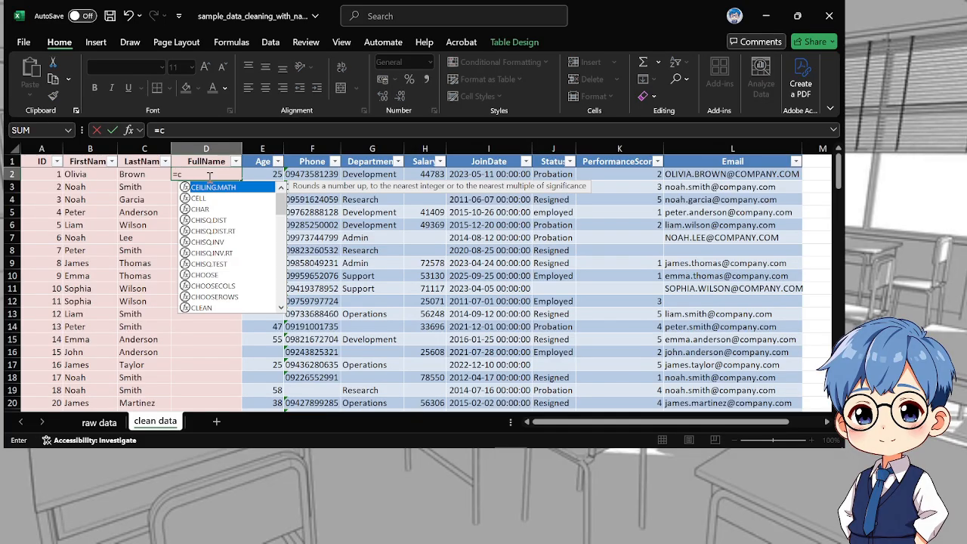
pyautogui.write('onc')
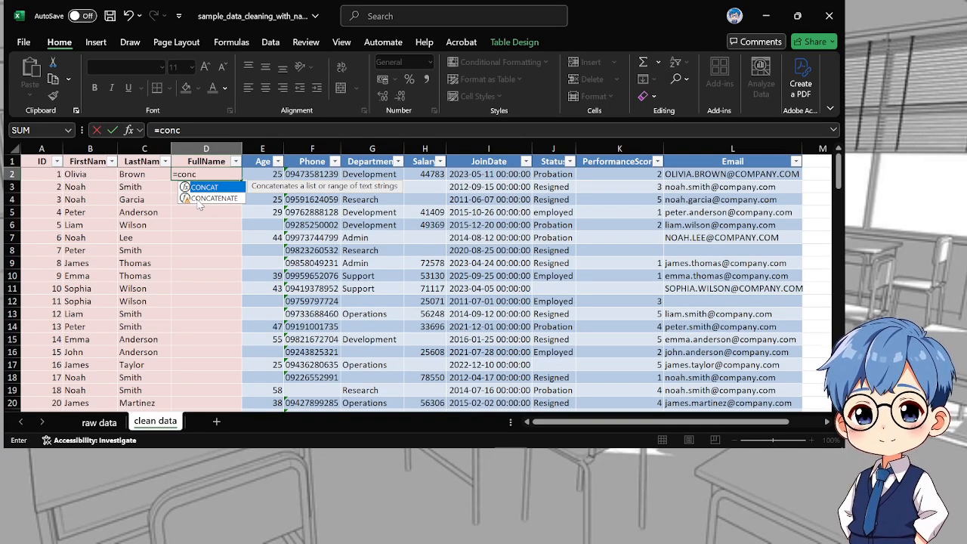
pyautogui.press('Tab')
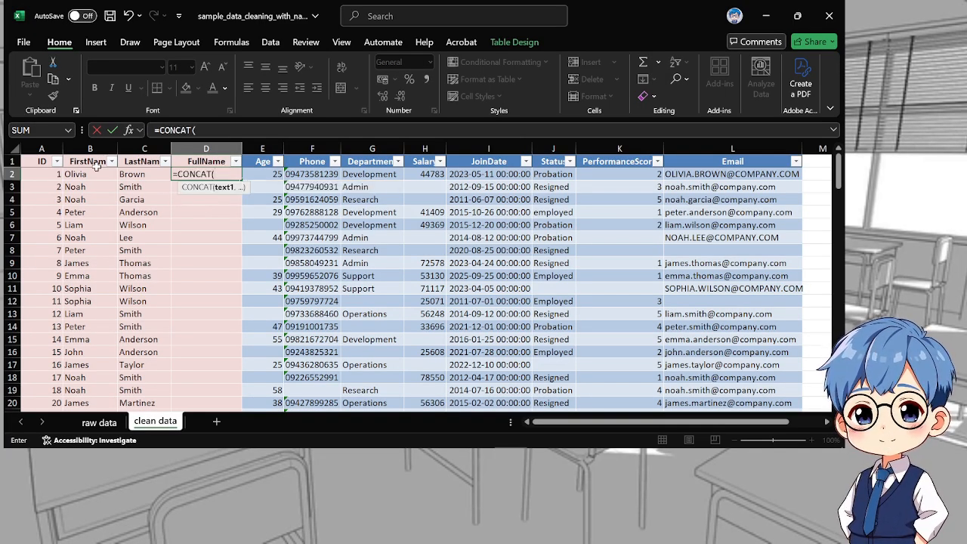
pyautogui.click(76, 174)
pyautogui.write(',')
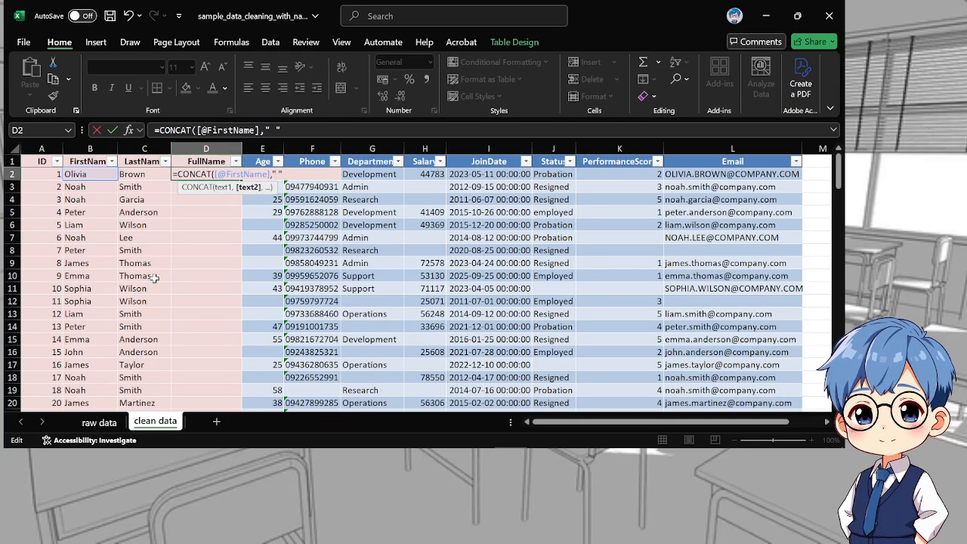
pyautogui.write(',')
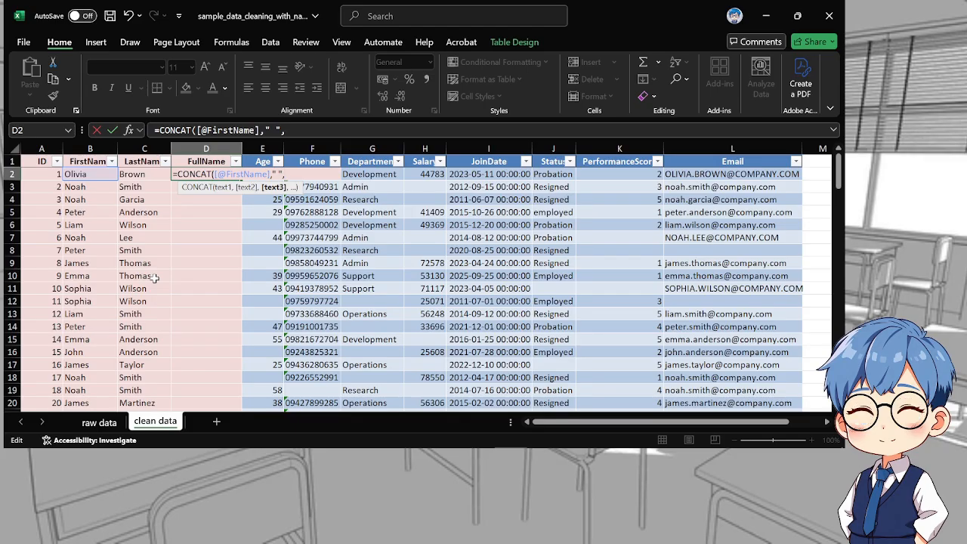
pyautogui.click(125, 175)
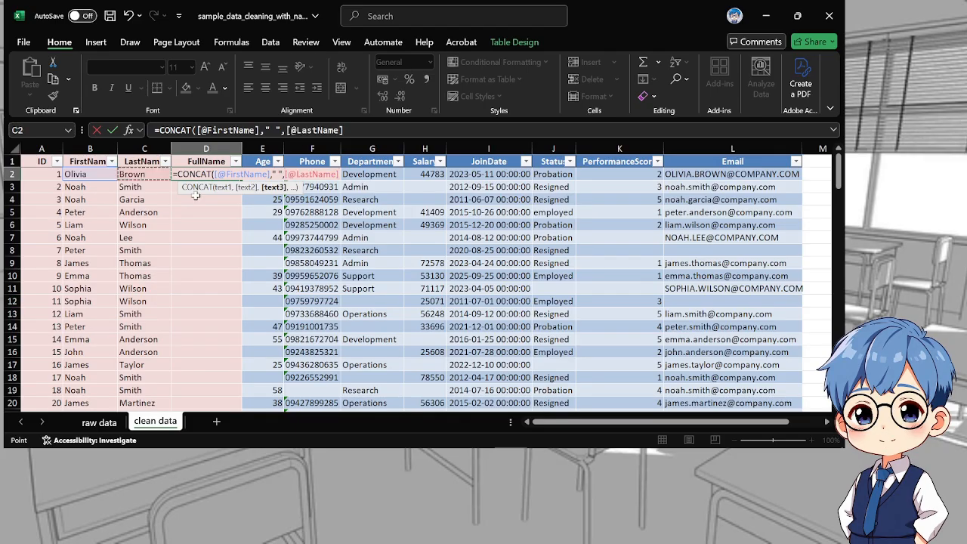
pyautogui.write(')')
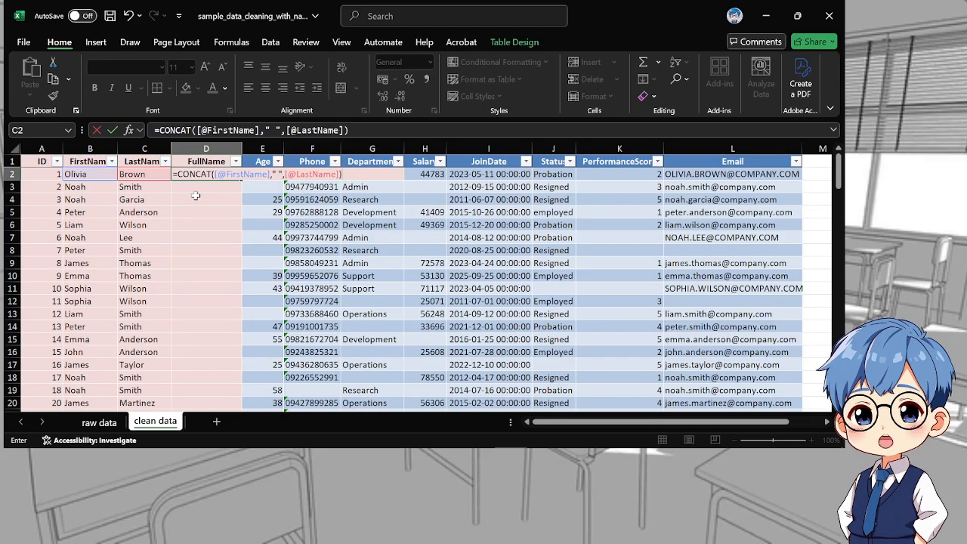
pyautogui.hotkey('ctrl', 'Return')
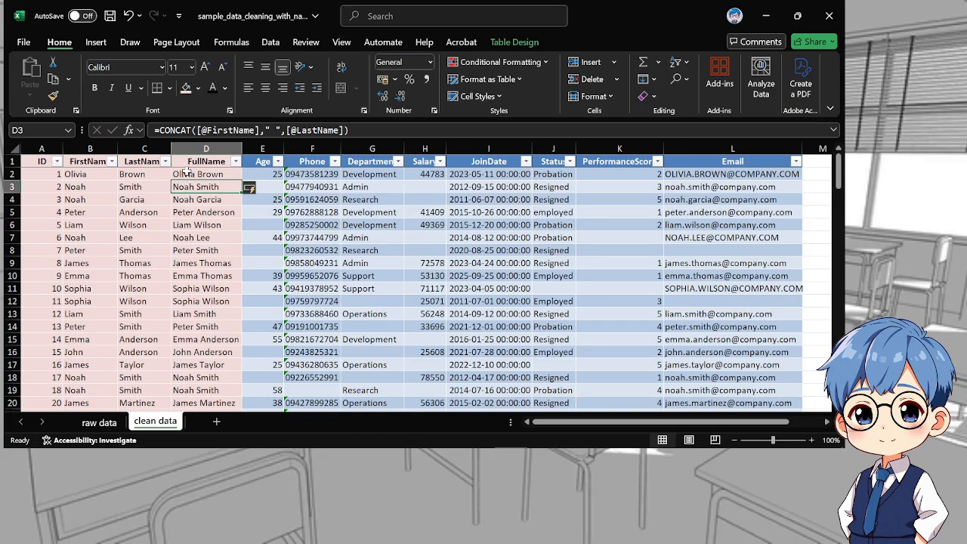
# Replace the CONCAT formulas in D2:D114 of the FullName column with their plain values
pyautogui.moveTo(189, 173); pyautogui.dragTo(202, 361)
pyautogui.hotkey('ctrl', 'c')
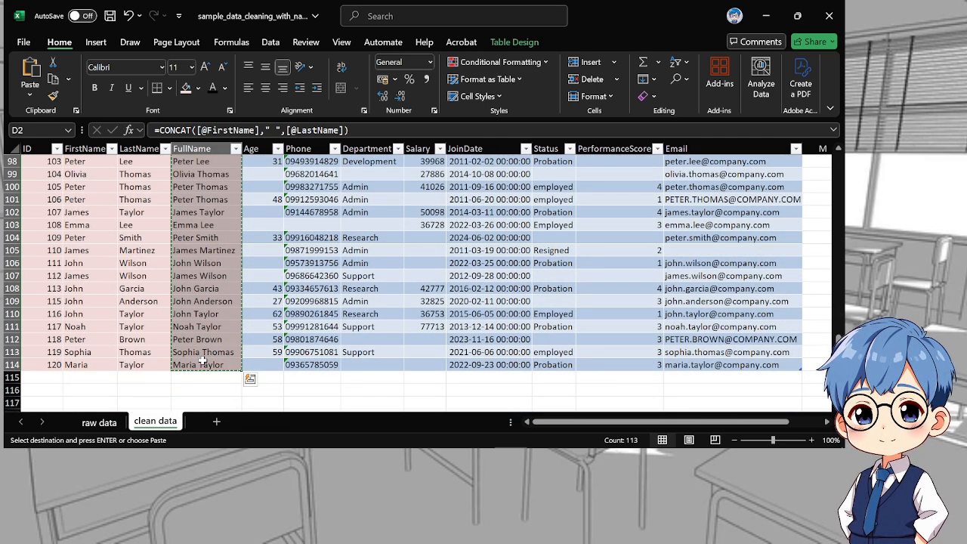
pyautogui.scroll(16, 202, 361)
pyautogui.scroll(16, 234, 165)
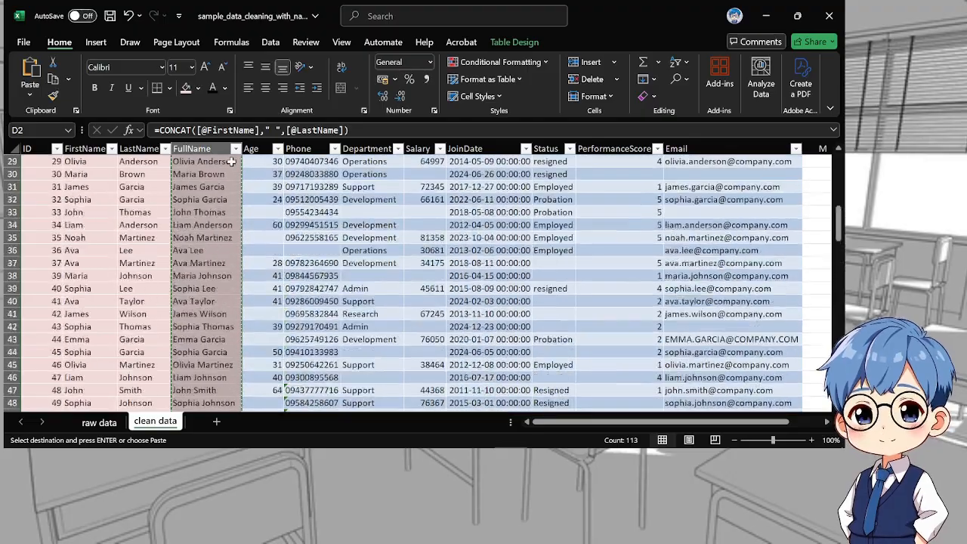
pyautogui.click(222, 173)
pyautogui.hotkey('ctrl', 'v')
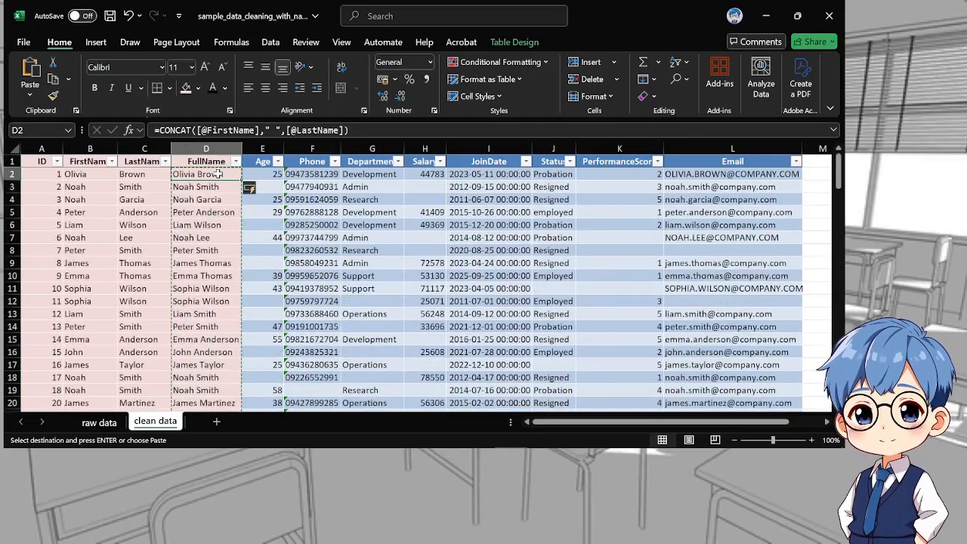
pyautogui.hotkey('ctrl', 'shift', 'Down')
pyautogui.hotkey('ctrl', 'v')
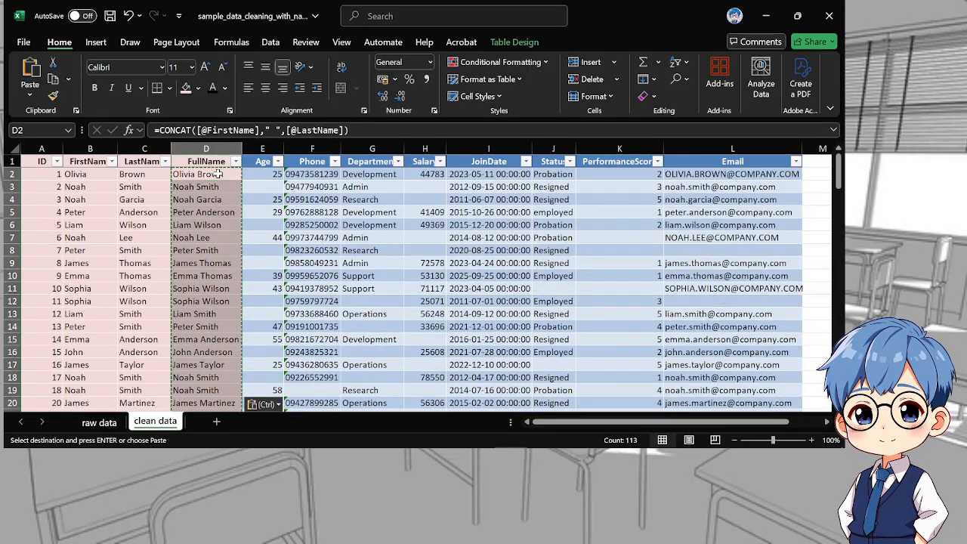
pyautogui.press('ctrl')
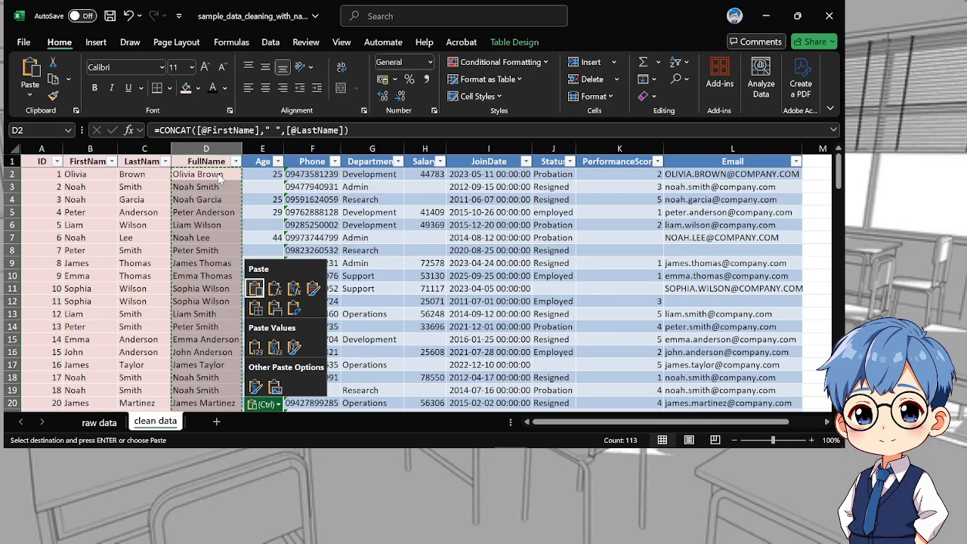
pyautogui.click(254, 347)
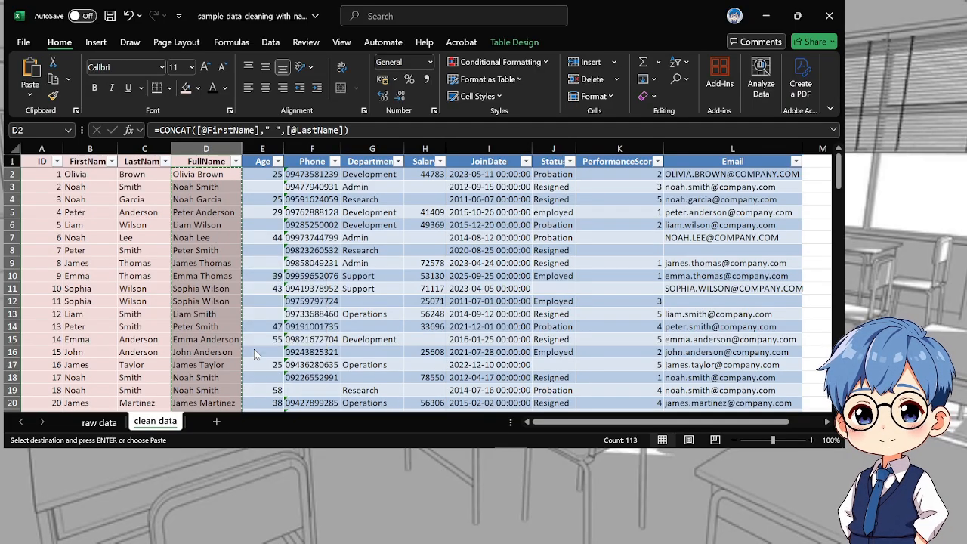
# Check several cells down the FullName column for plain text instead of formulas
pyautogui.click(215, 198)
pyautogui.click(210, 176)
pyautogui.click(208, 250)
pyautogui.click(206, 301)
pyautogui.scroll(-13, 214, 326)
pyautogui.scroll(-9, 214, 326)
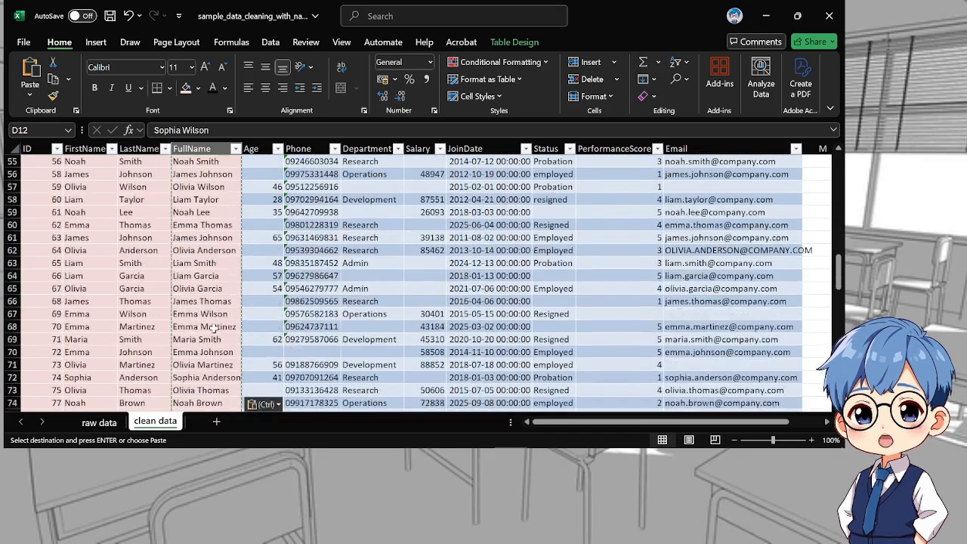
pyautogui.scroll(14, 213, 327)
pyautogui.scroll(8, 214, 326)
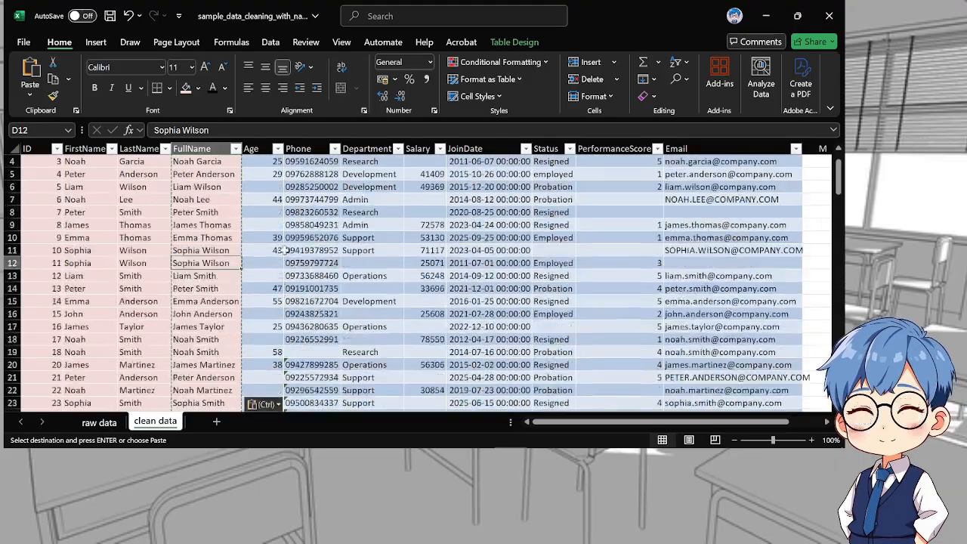
# Insert a new blank helper column F between the Age and Phone columns
pyautogui.click(278, 175)
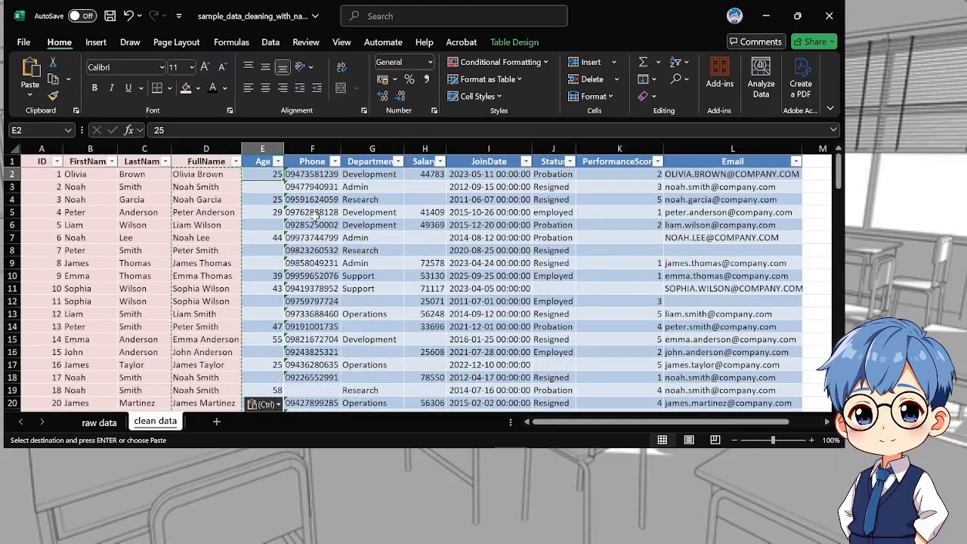
pyautogui.click(292, 144)
pyautogui.rightClick(293, 144)
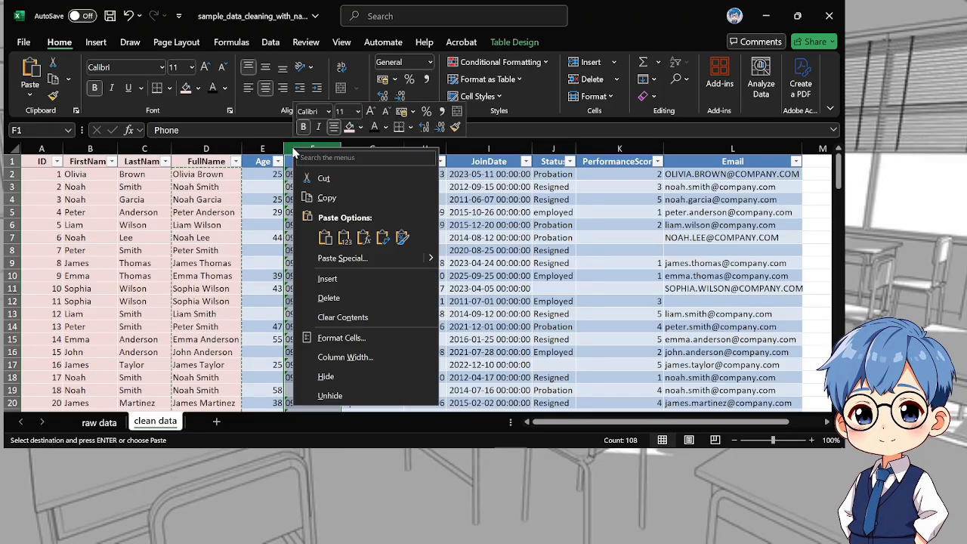
pyautogui.click(332, 280)
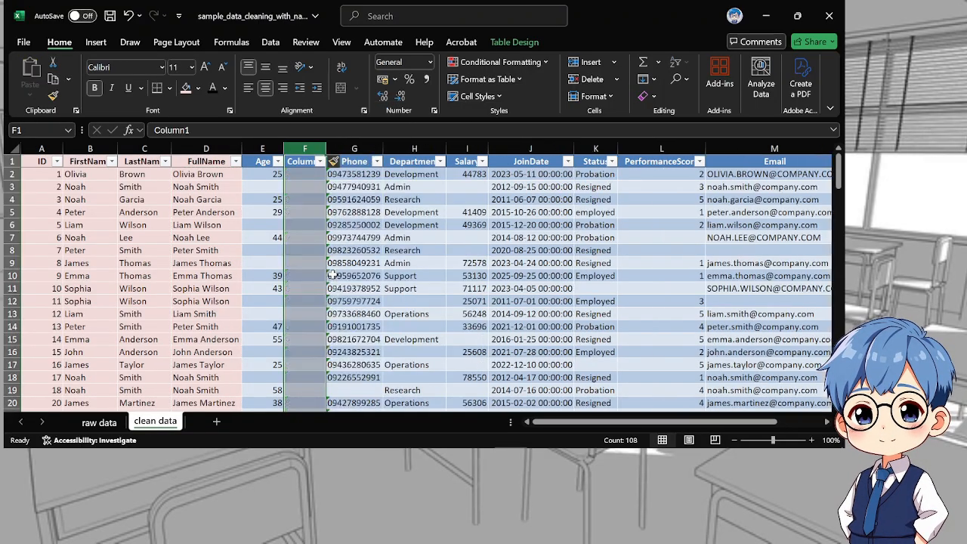
pyautogui.click(297, 174)
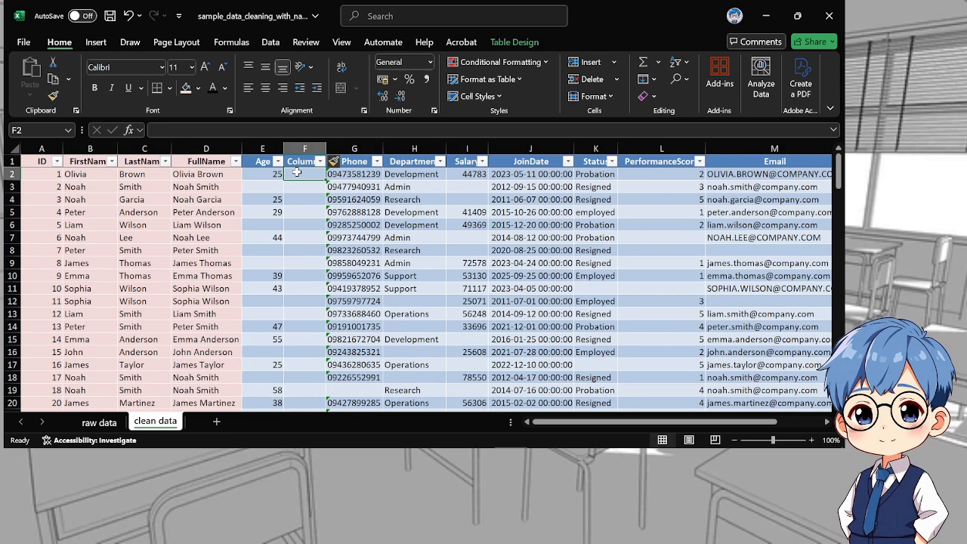
pyautogui.write('=')
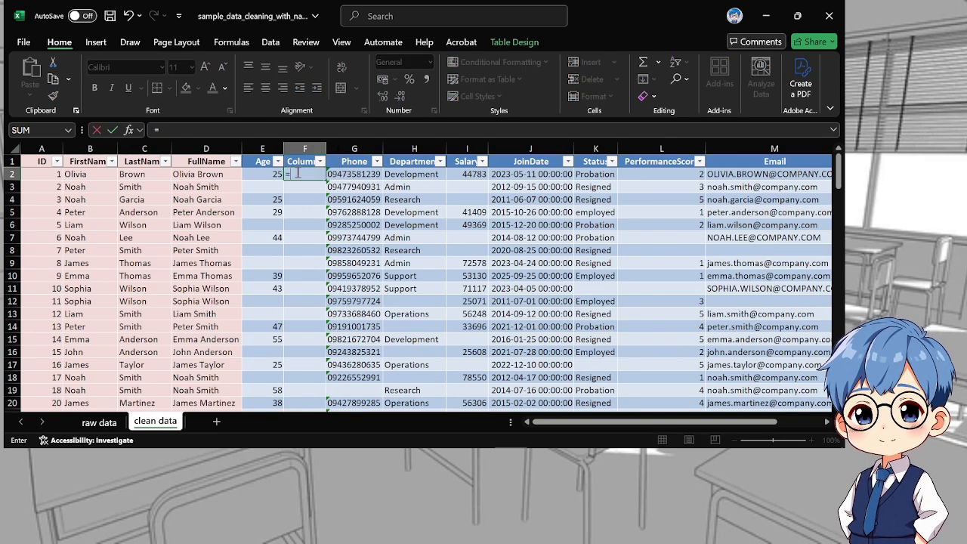
pyautogui.write('va')
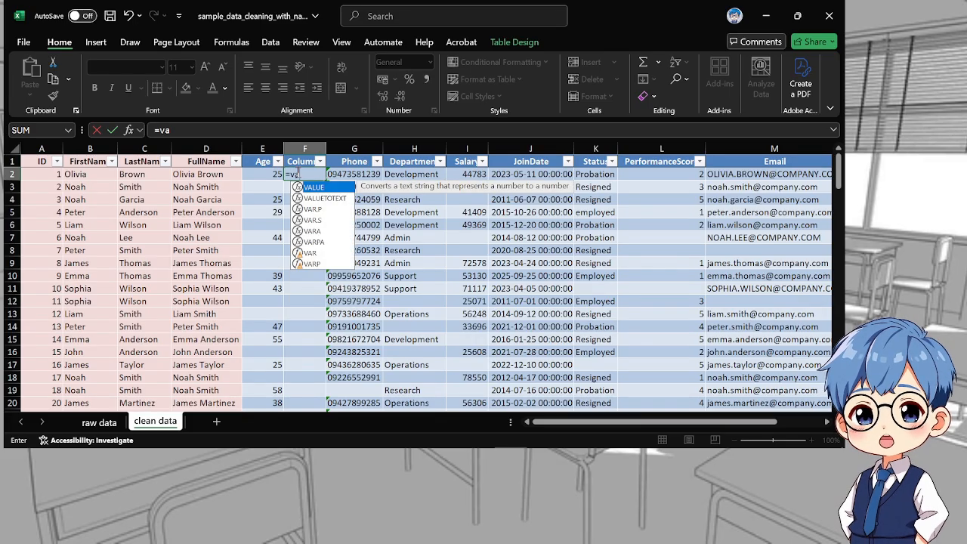
pyautogui.press('Tab')
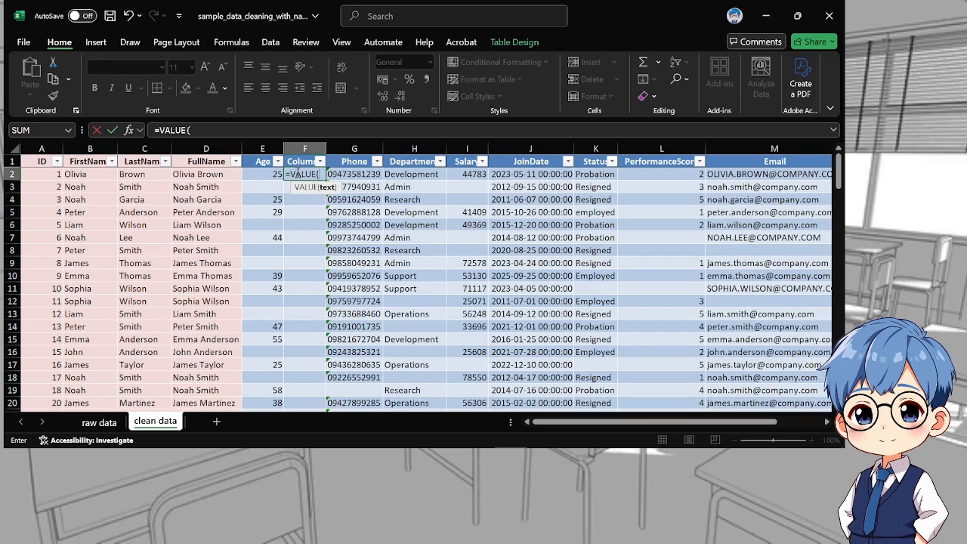
pyautogui.click(274, 173)
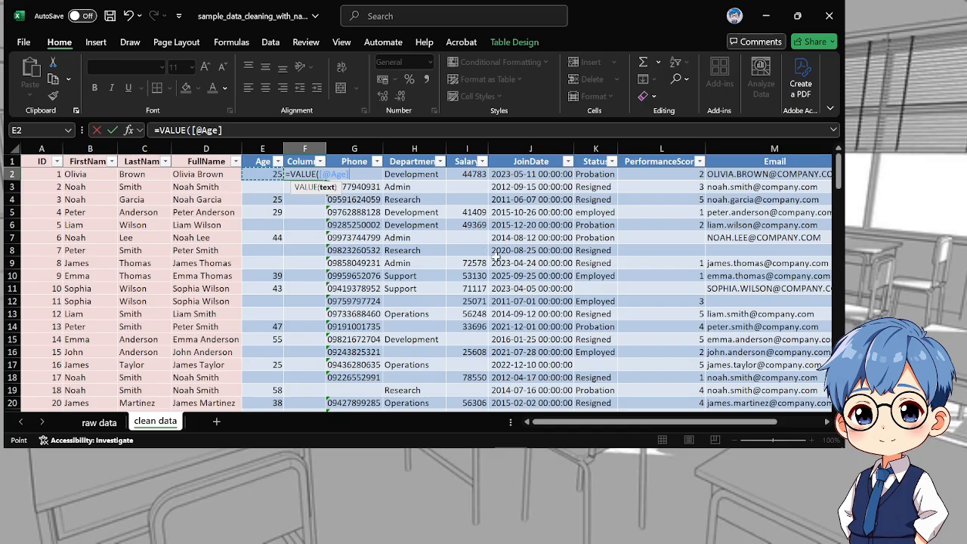
pyautogui.write(')')
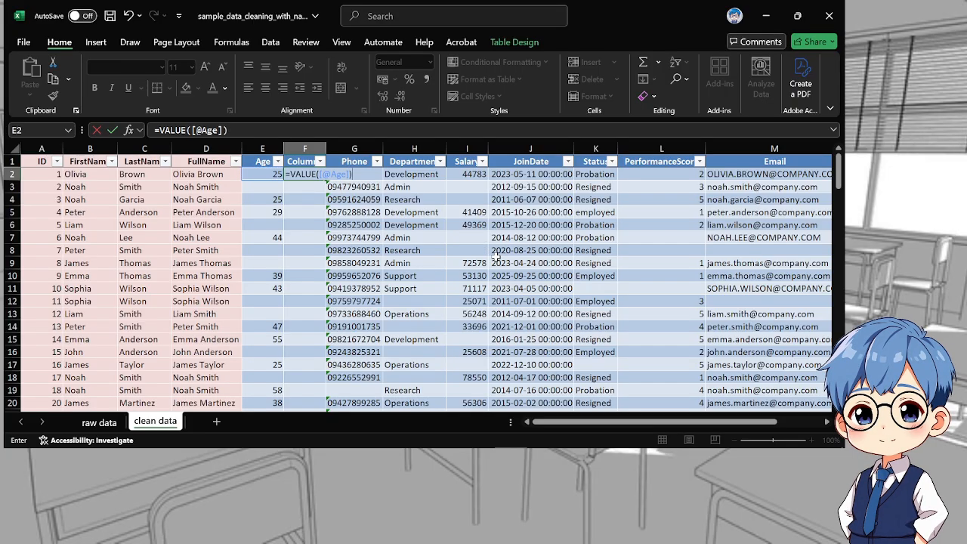
pyautogui.press('Return')
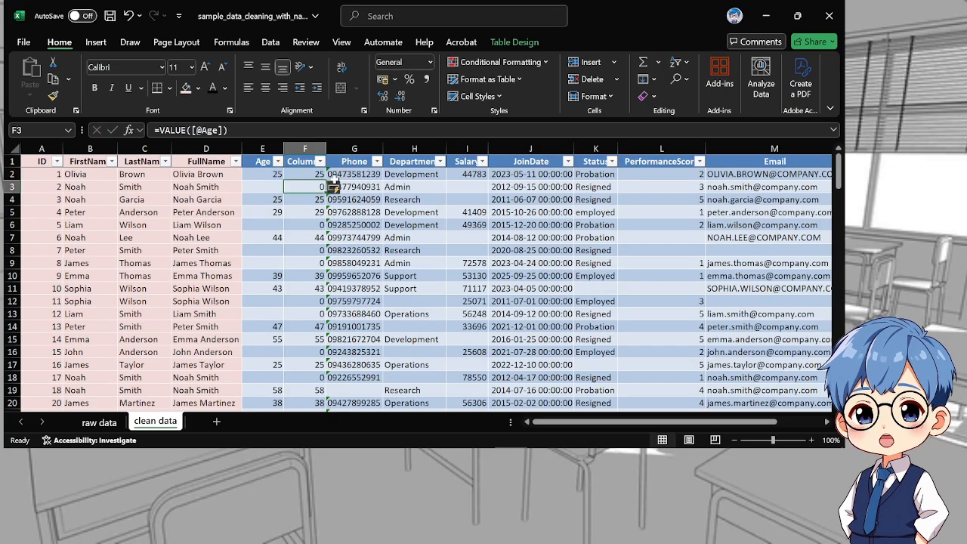
# Copy the helper results F2:F114 over the Age column from E2 and keep them as values only
pyautogui.moveTo(311, 187); pyautogui.dragTo(307, 387)
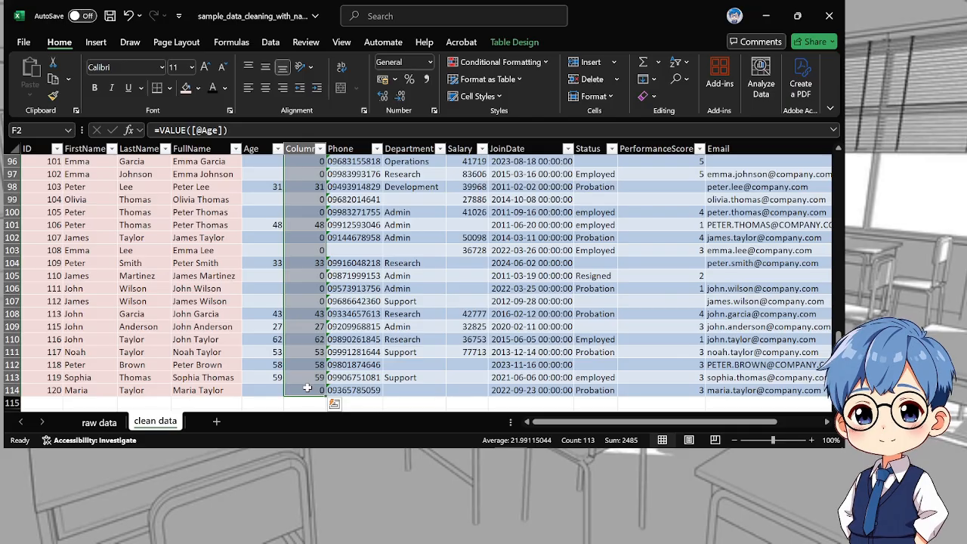
pyautogui.hotkey('ctrl', 'c')
pyautogui.scroll(13, 249, 283)
pyautogui.scroll(19, 248, 283)
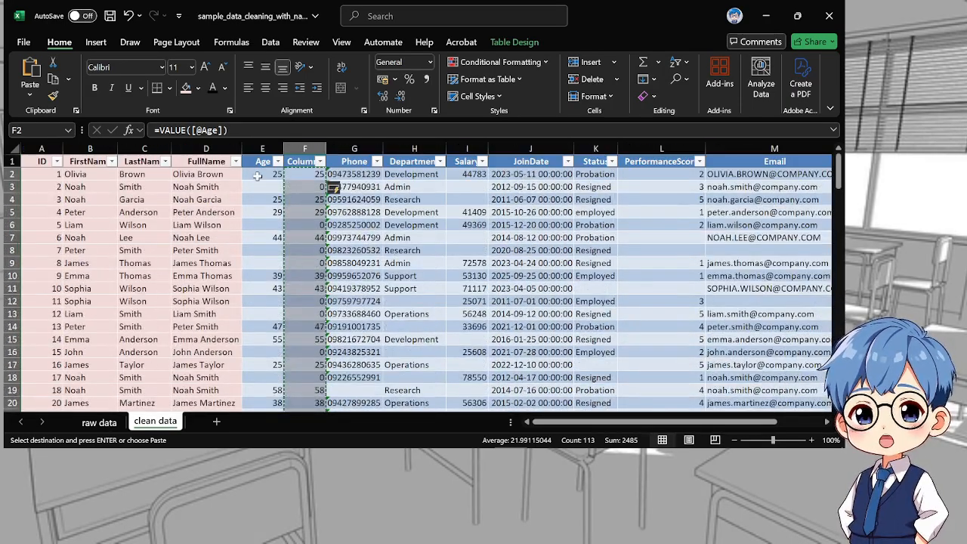
pyautogui.click(257, 175)
pyautogui.press('Return')
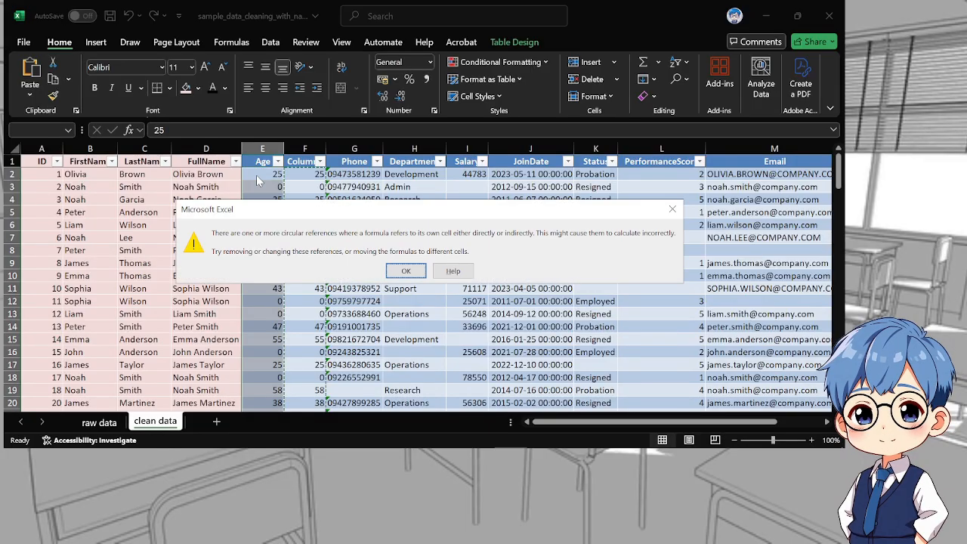
pyautogui.press('Return')
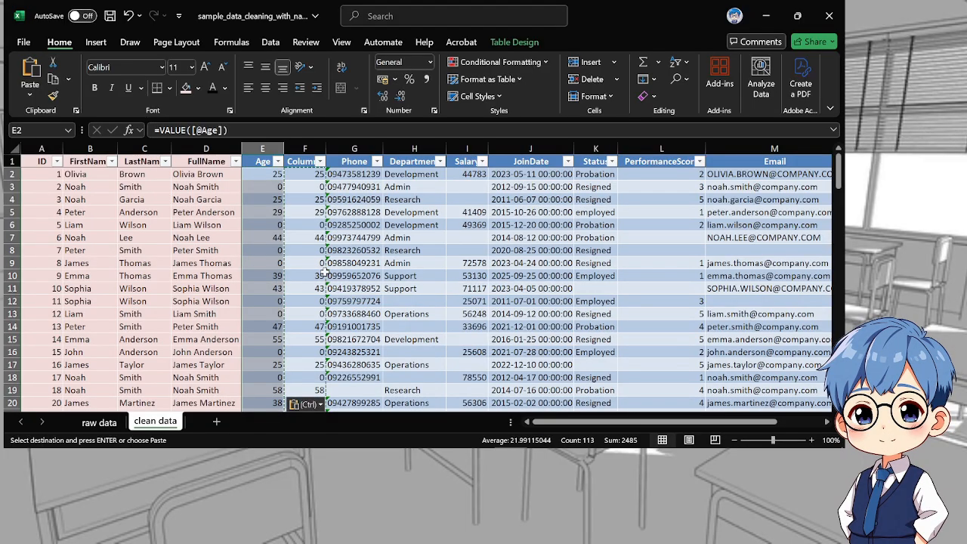
pyautogui.press('ctrl')
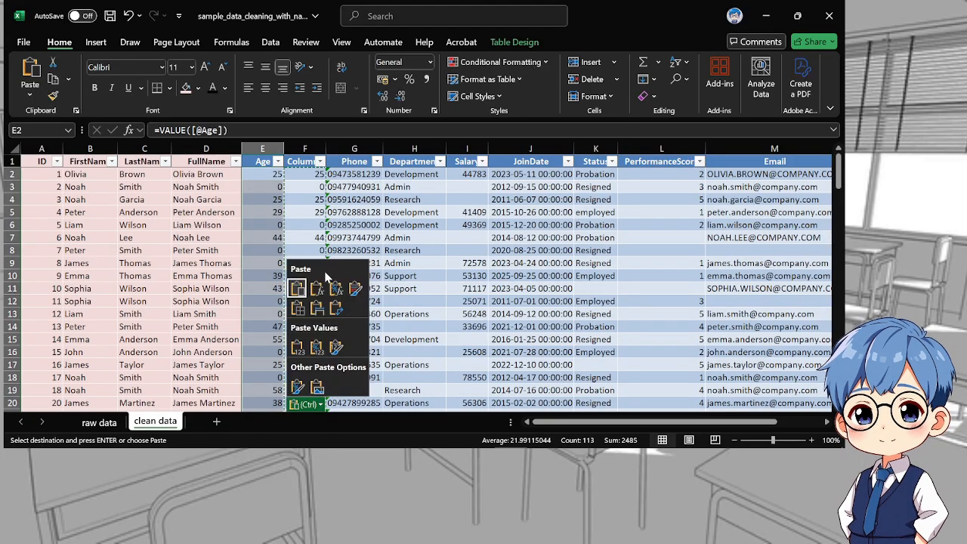
pyautogui.press('v')
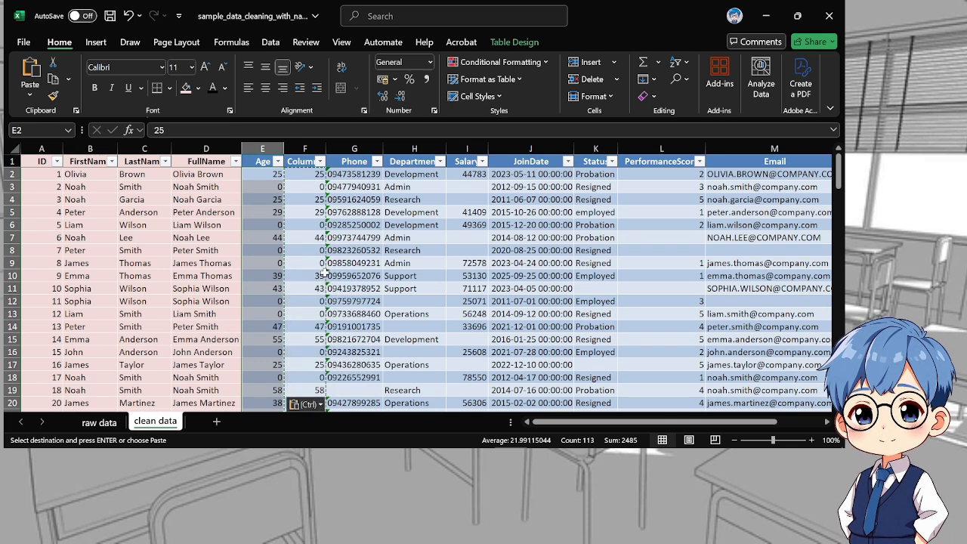
# Check the cells of the Age column for plain numbers instead of formulas
pyautogui.click(276, 200)
pyautogui.moveTo(268, 183); pyautogui.dragTo(268, 174)
pyautogui.click(268, 173)
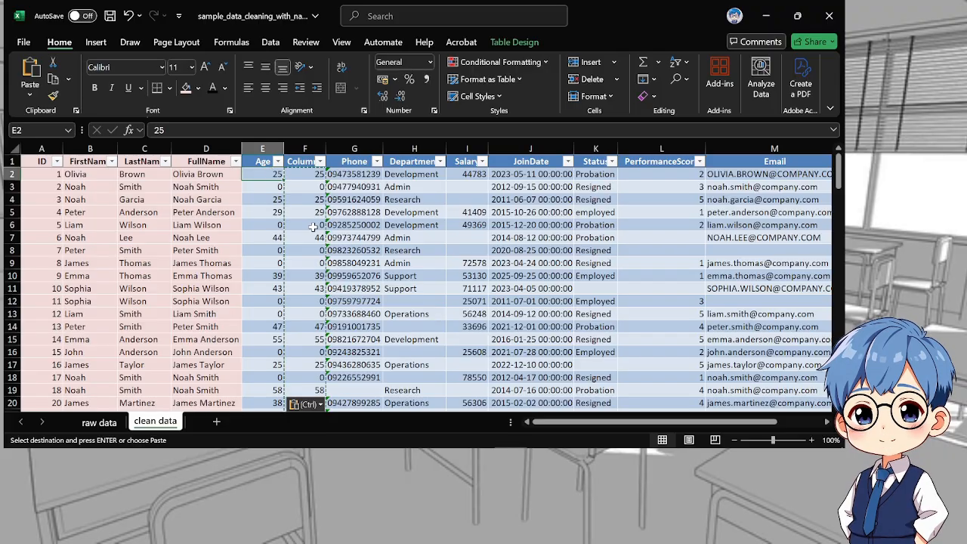
pyautogui.scroll(-7, 311, 234)
pyautogui.scroll(-5, 310, 244)
pyautogui.scroll(12, 306, 240)
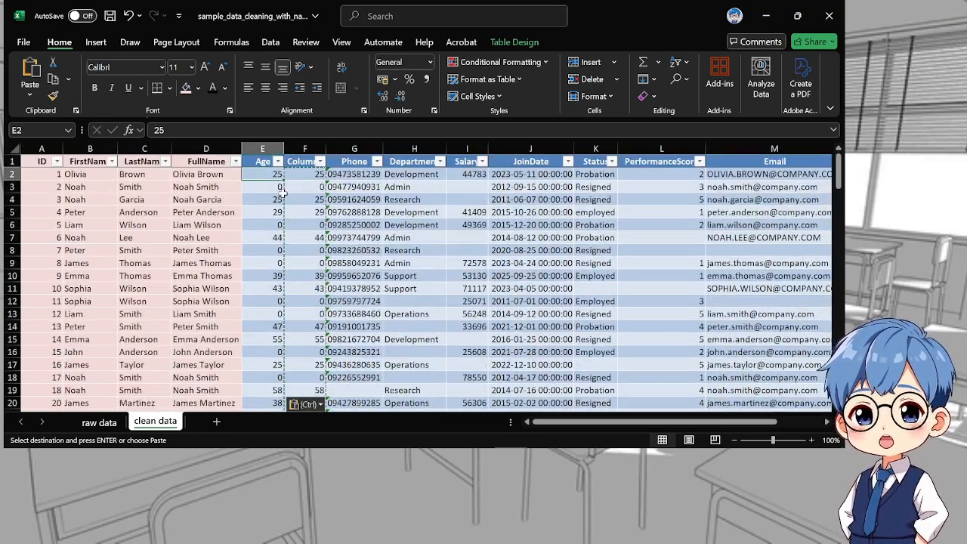
# Filter the Age column to show only the rows whose age is 0
pyautogui.click(276, 190)
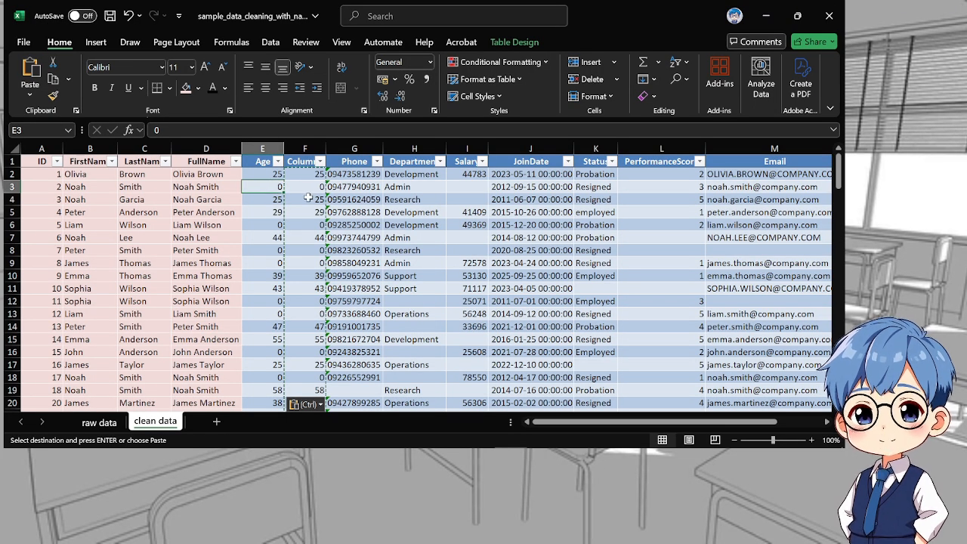
pyautogui.click(277, 162)
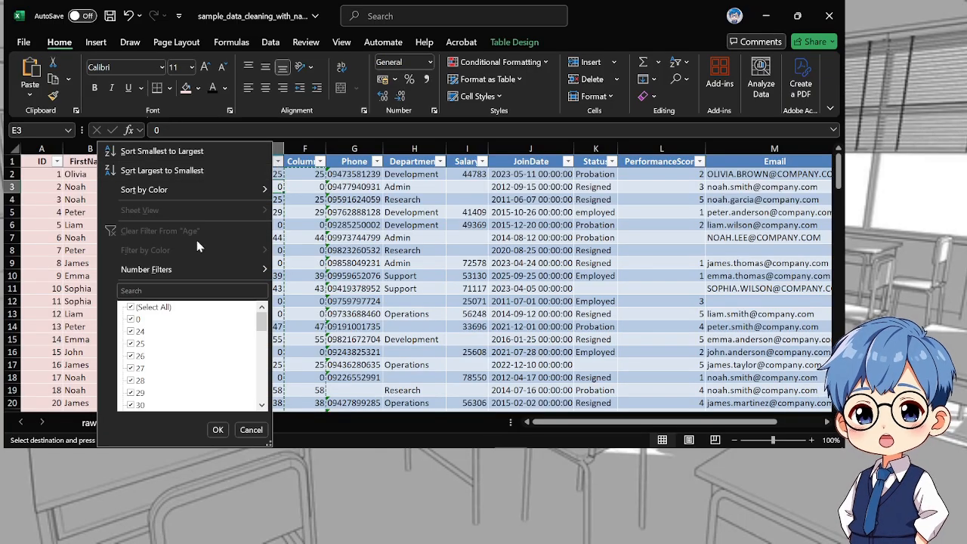
pyautogui.click(147, 307)
pyautogui.scroll(-6, 183, 347)
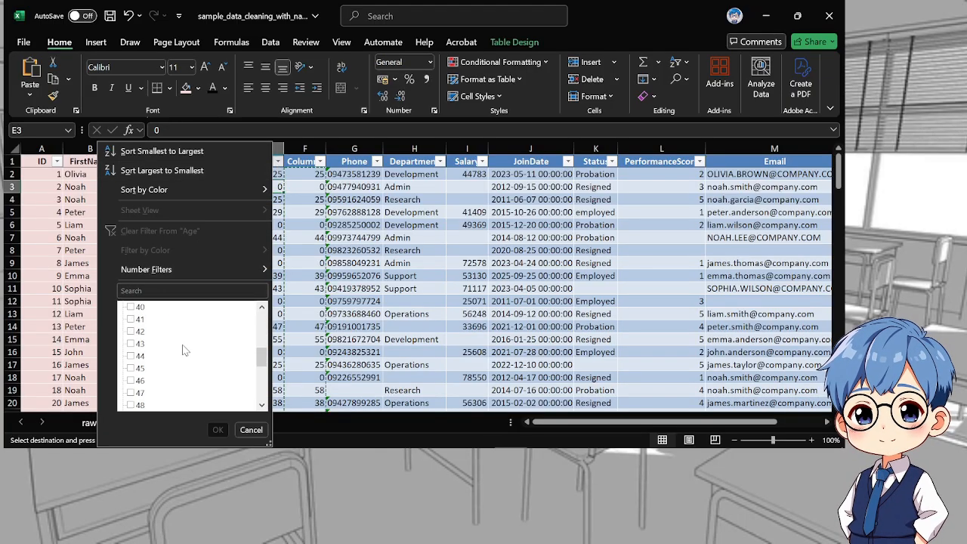
pyautogui.scroll(6, 184, 348)
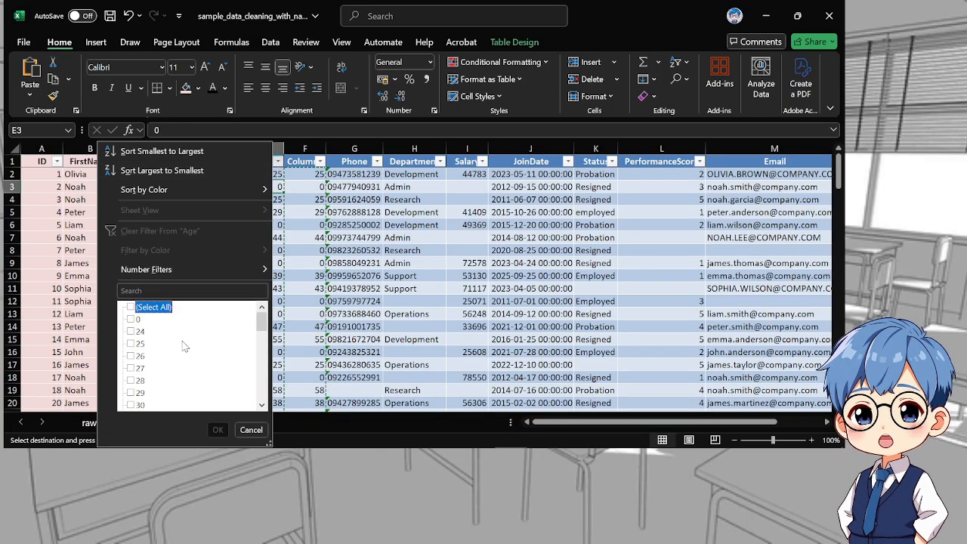
pyautogui.click(131, 321)
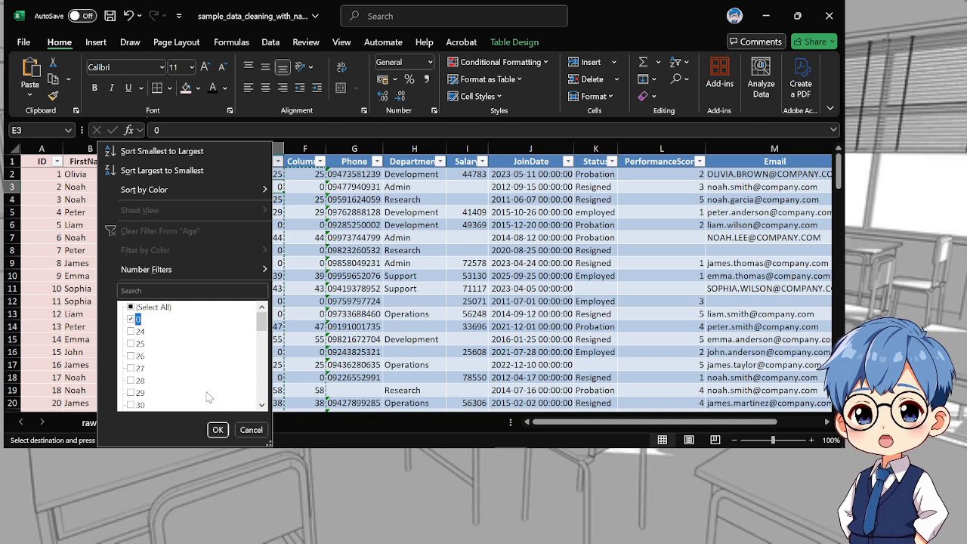
pyautogui.click(218, 429)
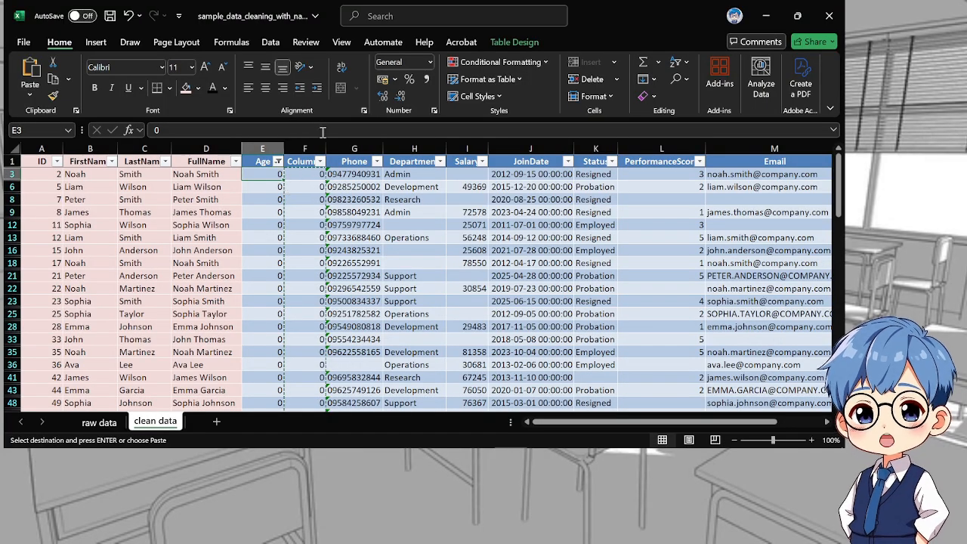
# Delete the helper column F between the Age and Phone columns
pyautogui.click(306, 149)
pyautogui.rightClick(308, 152)
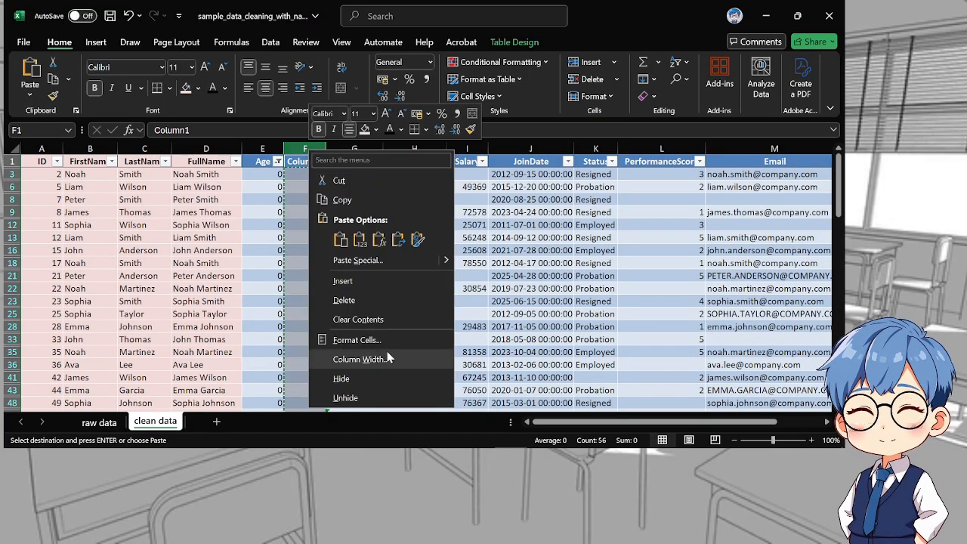
pyautogui.click(344, 300)
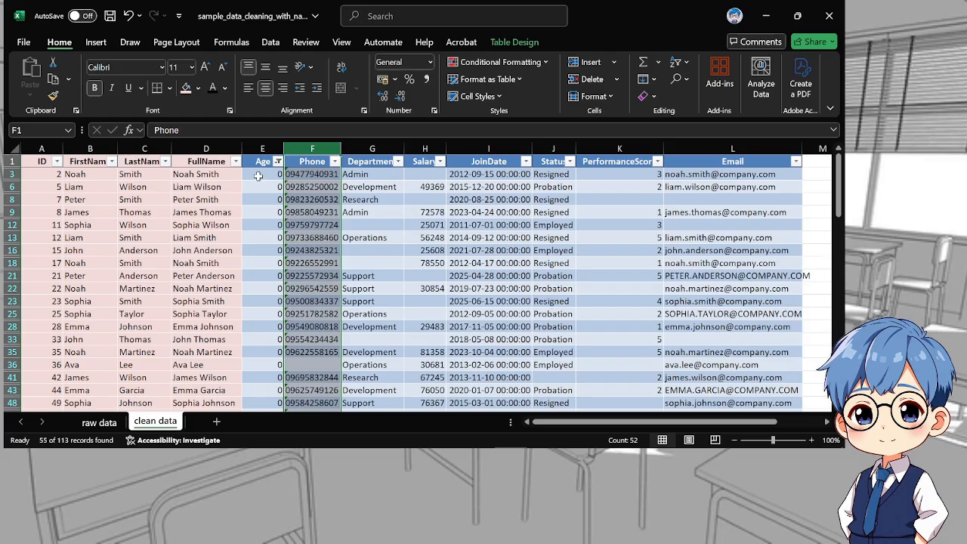
# Clear the 0 values from the Age cells of all filtered rows, from E3 down to E114
pyautogui.click(257, 175)
pyautogui.scroll(-5, 275, 297)
pyautogui.scroll(-6, 279, 347)
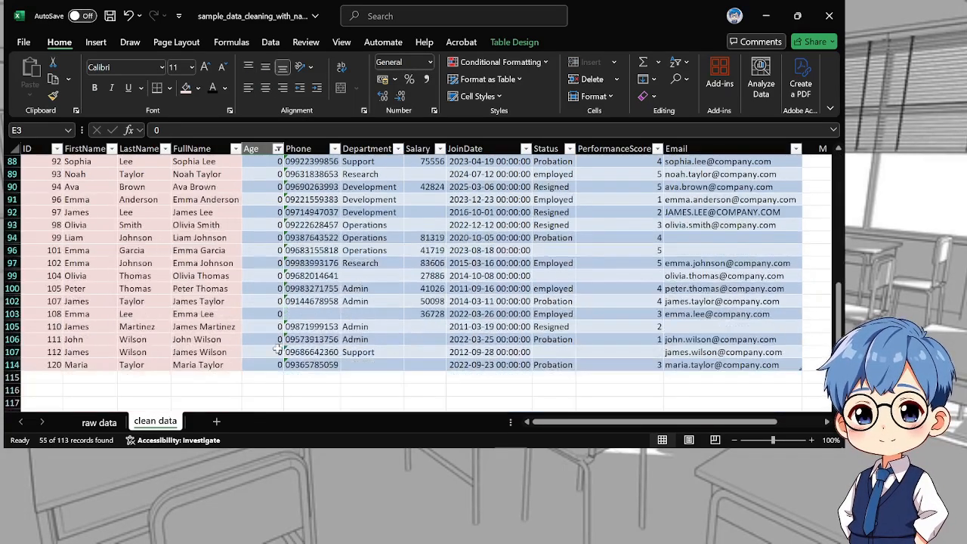
pyautogui.keyDown('shift'); pyautogui.click(270, 290); pyautogui.keyUp('shift')
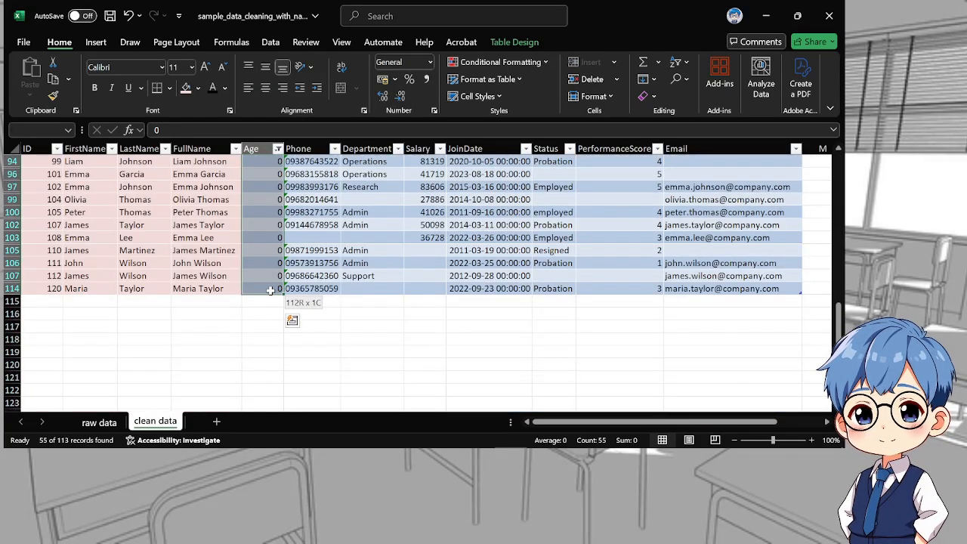
pyautogui.press('Delete')
pyautogui.scroll(10, 271, 290)
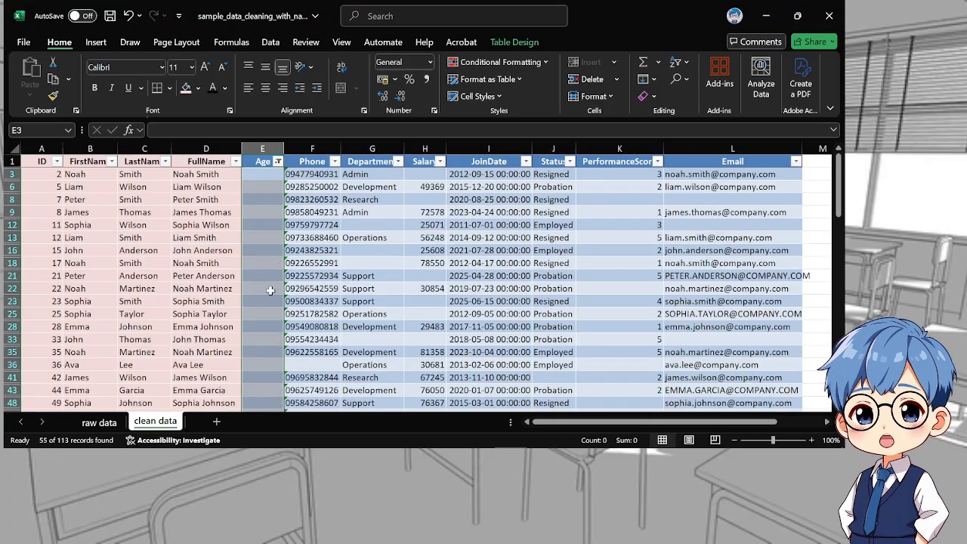
# Clear the filter from the Age column and check its ages across all rows
pyautogui.click(420, 236)
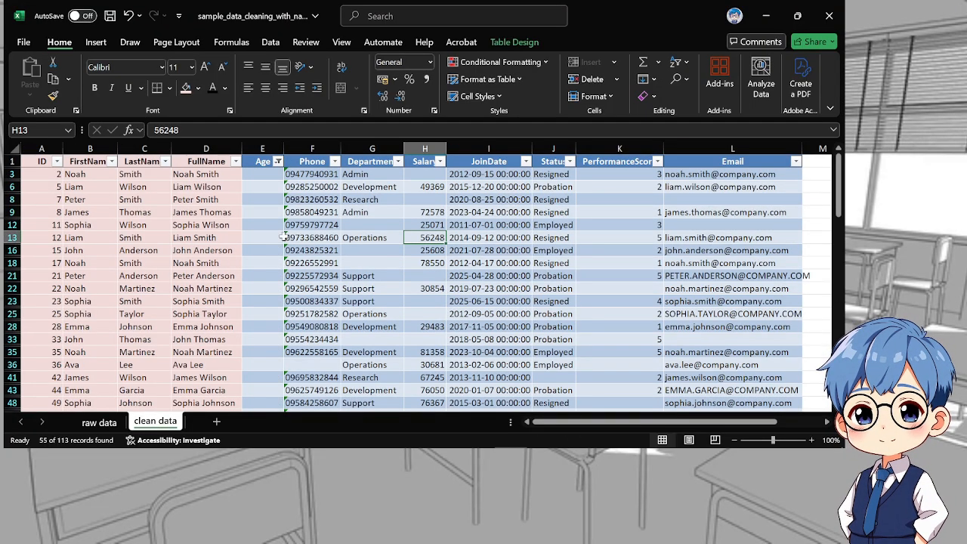
pyautogui.click(278, 162)
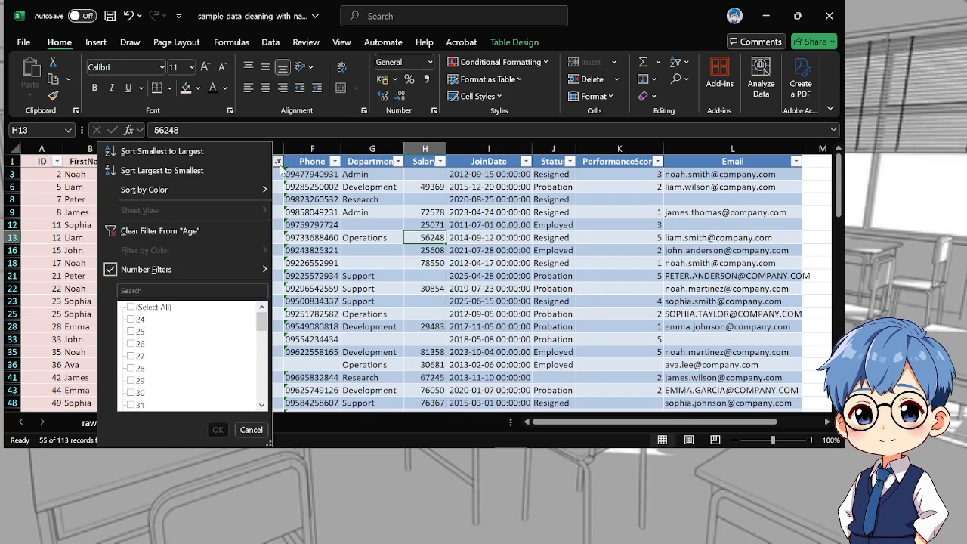
pyautogui.click(161, 231)
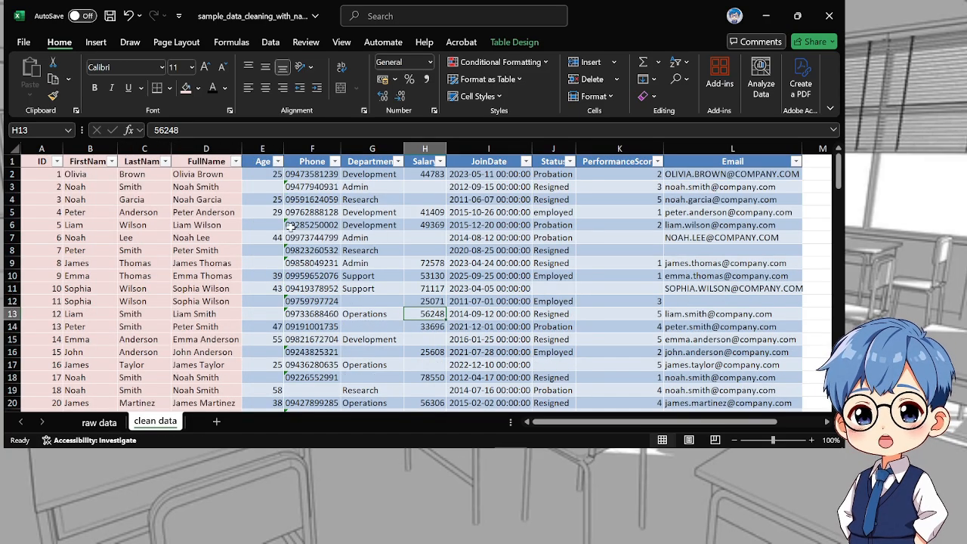
pyautogui.scroll(-20, 289, 226)
pyautogui.scroll(20, 281, 289)
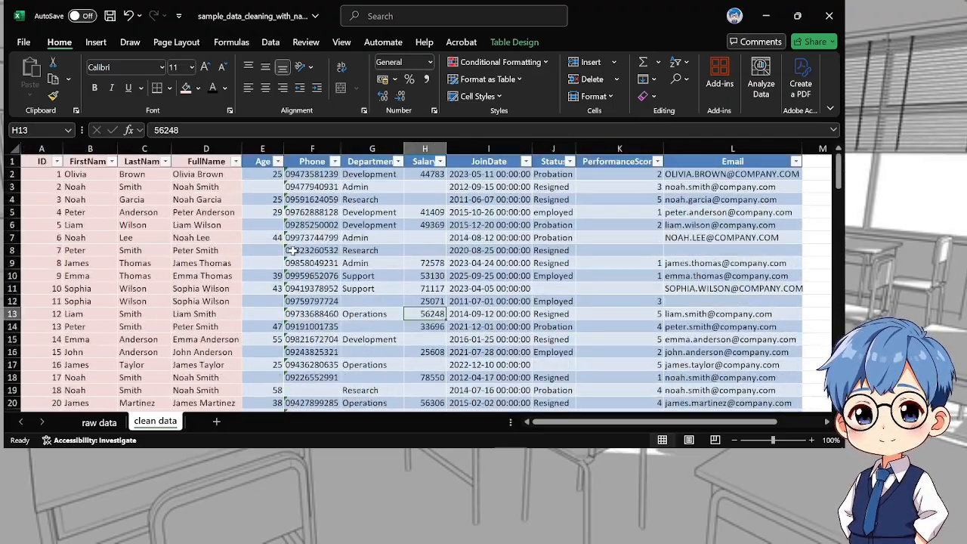
# Fill the Age column, header included, with the same light pink that marks the finished columns
pyautogui.moveTo(263, 162); pyautogui.dragTo(272, 383)
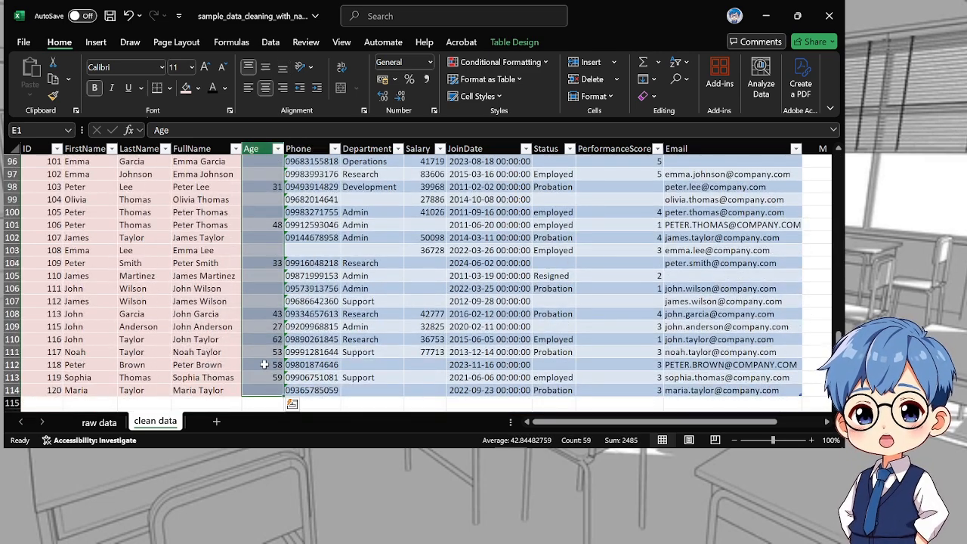
pyautogui.rightClick(264, 365)
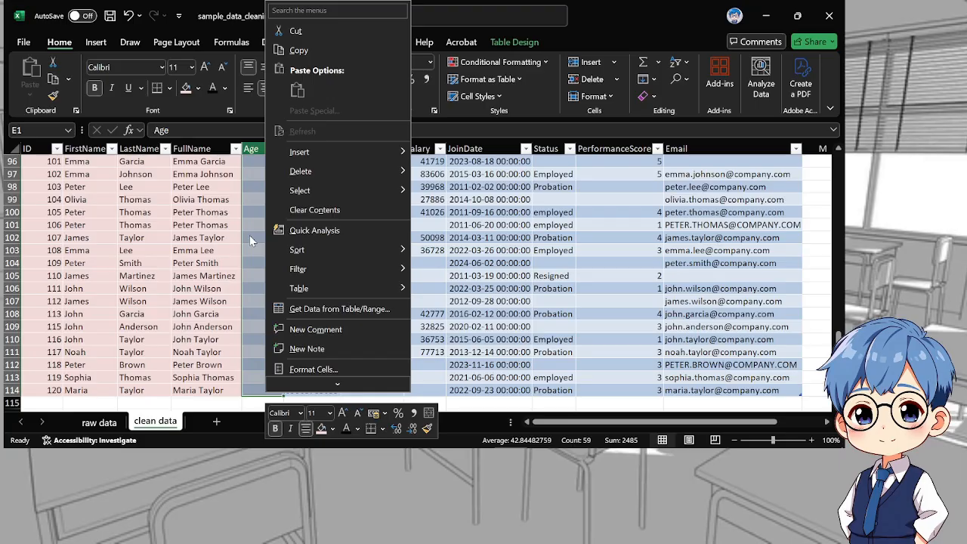
pyautogui.click(185, 89)
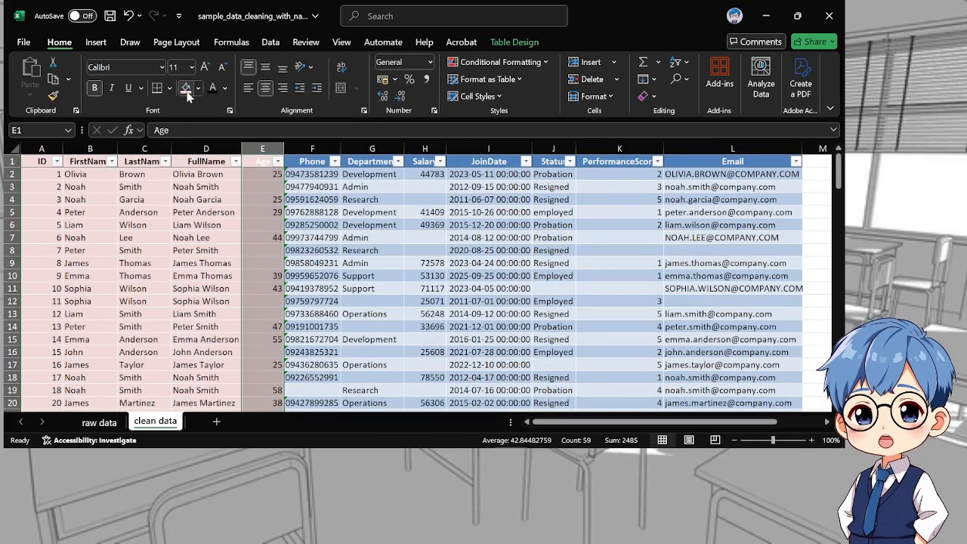
pyautogui.click(352, 211)
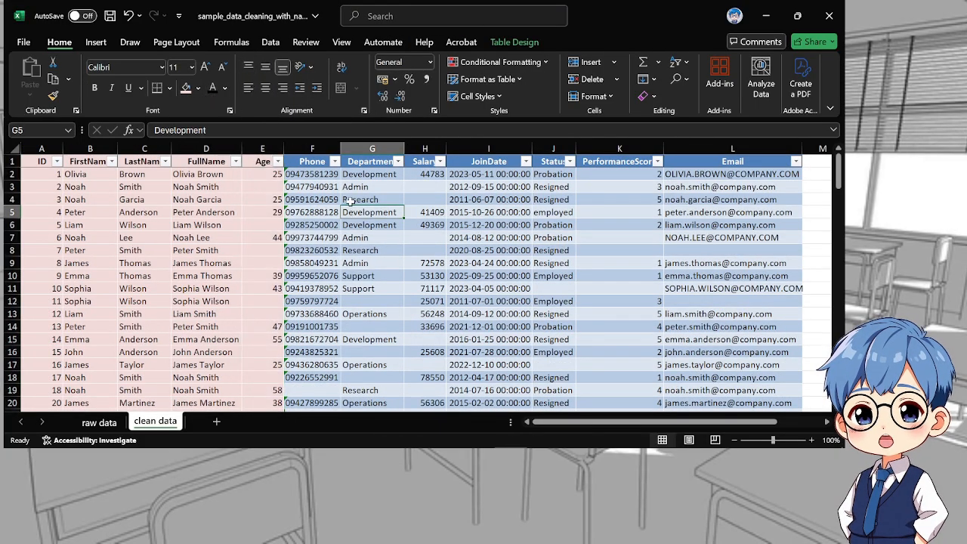
# Look through the Phone column's entries over the whole table for inconsistencies
pyautogui.scroll(-10, 355, 227)
pyautogui.scroll(5, 358, 240)
pyautogui.scroll(5, 358, 240)
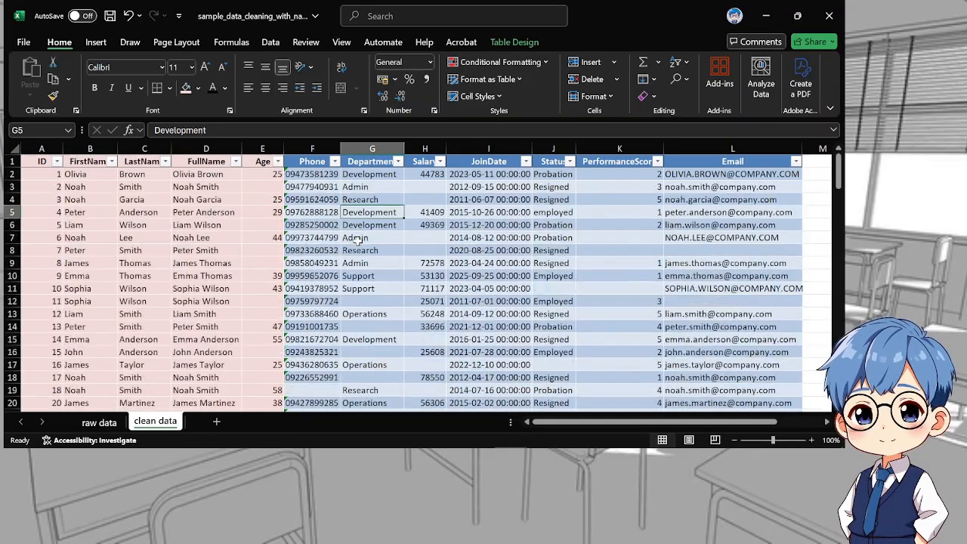
pyautogui.scroll(-15, 359, 240)
pyautogui.scroll(-7, 361, 240)
pyautogui.scroll(7, 361, 240)
pyautogui.scroll(-10, 362, 241)
pyautogui.scroll(-9, 362, 242)
pyautogui.scroll(18, 362, 242)
pyautogui.scroll(16, 361, 242)
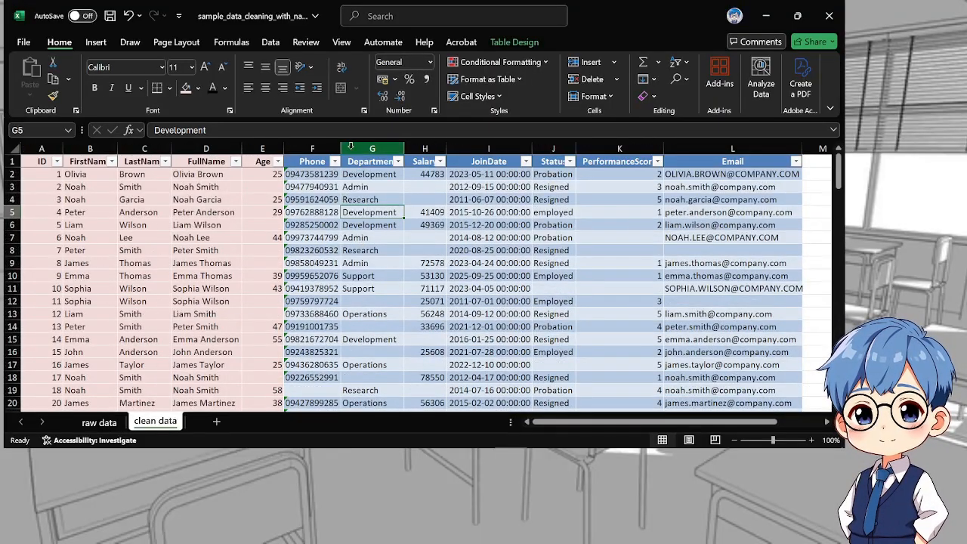
# Insert a new blank helper column G between the Phone and Department columns and select G2
pyautogui.click(350, 147)
pyautogui.rightClick(350, 146)
pyautogui.click(382, 277)
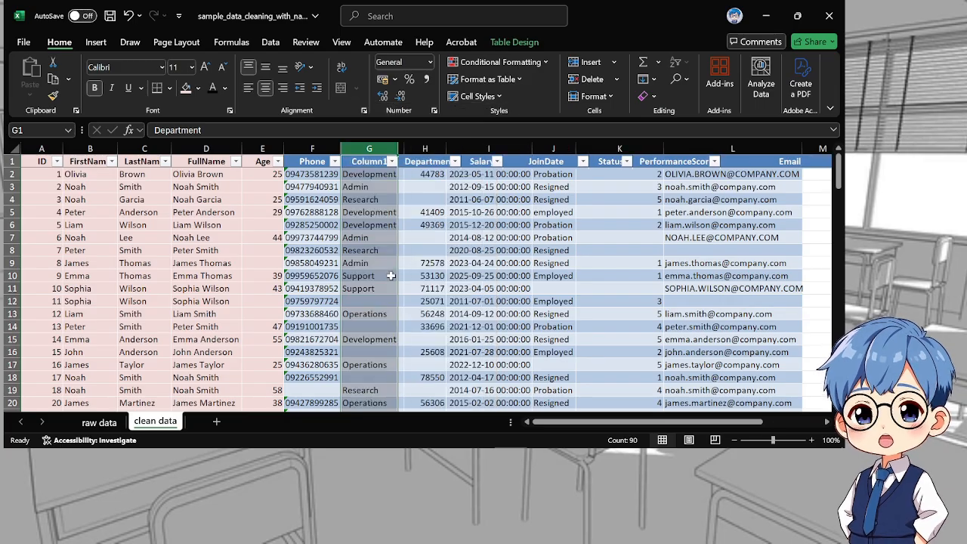
pyautogui.click(370, 174)
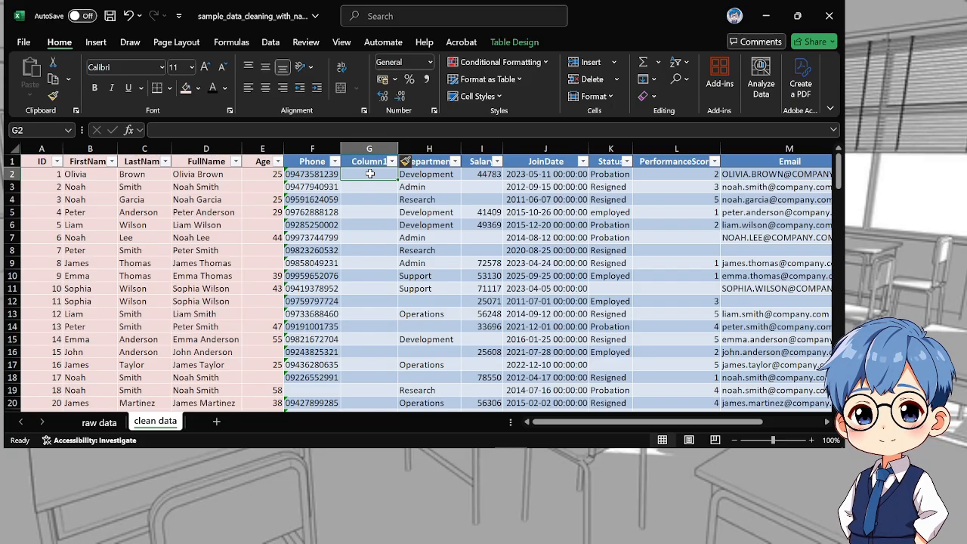
pyautogui.write('=')
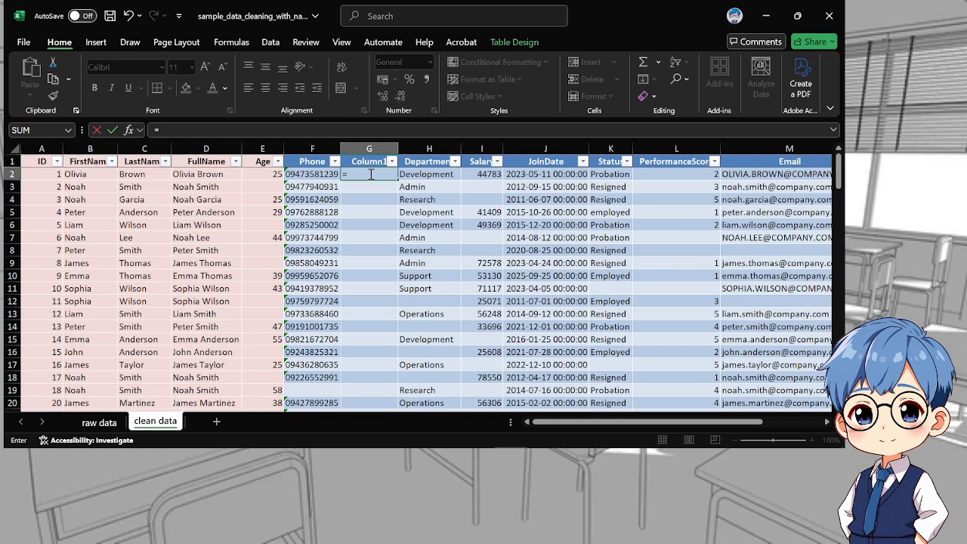
pyautogui.write('s')
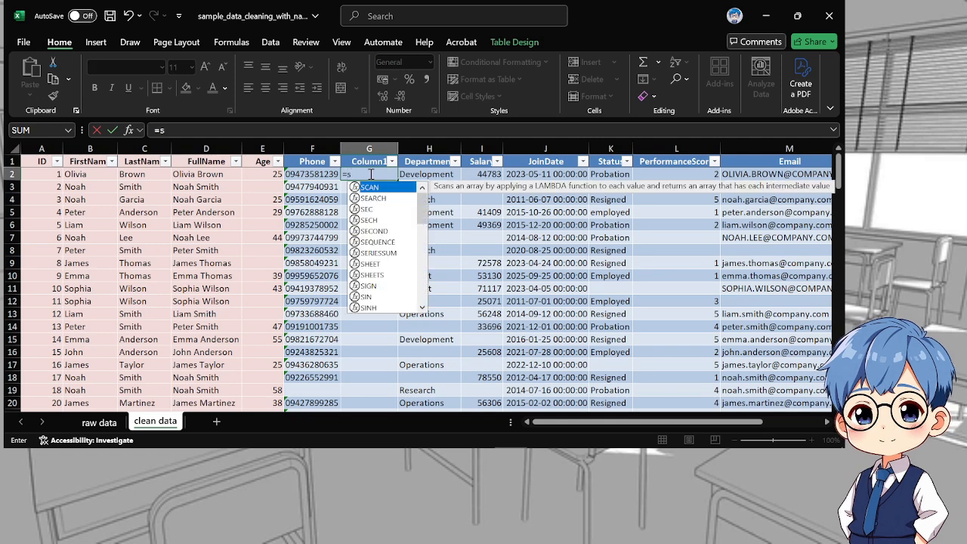
pyautogui.write('u')
pyautogui.press('Tab')
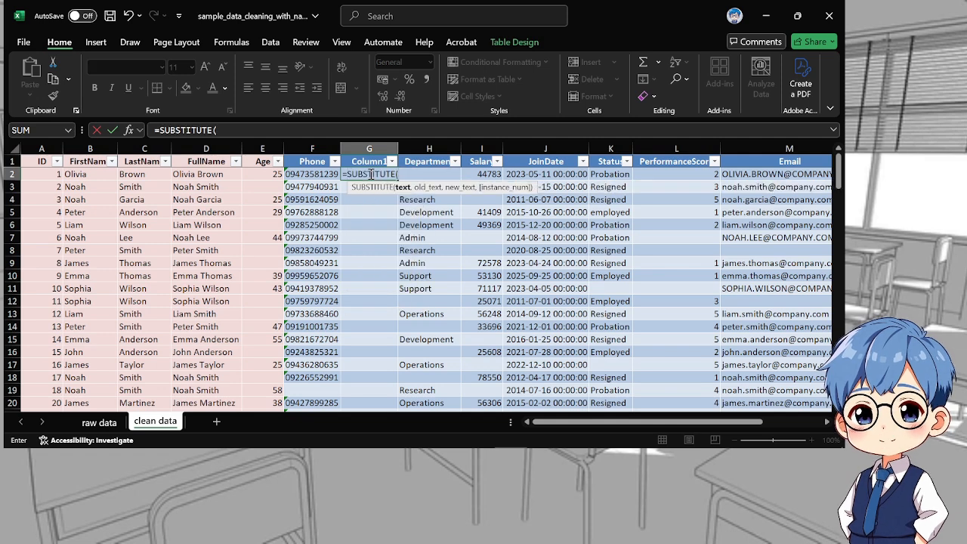
pyautogui.click(303, 174)
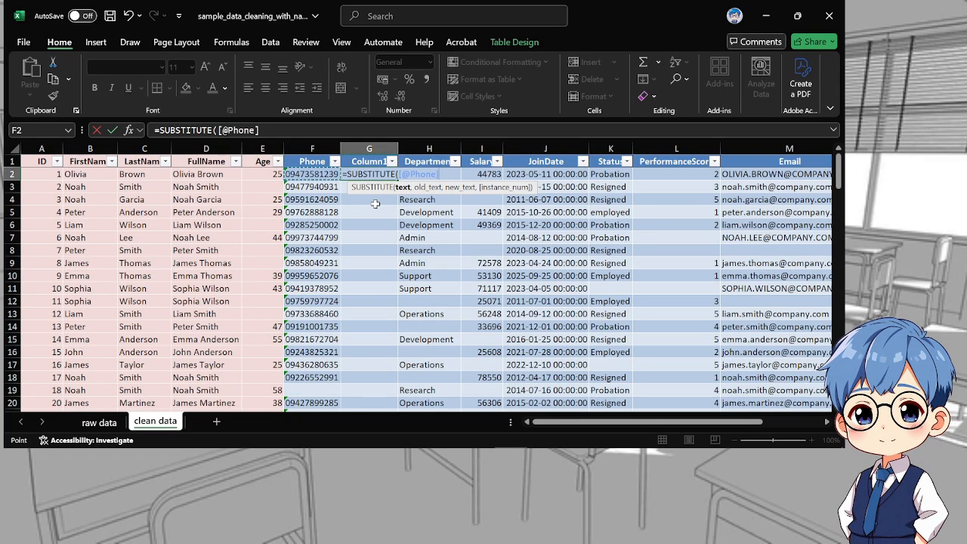
pyautogui.write(',0')
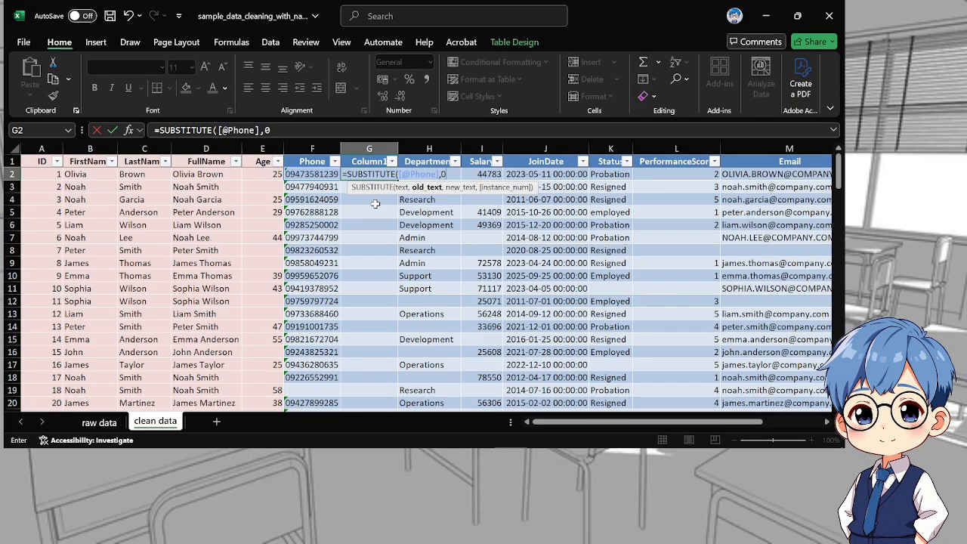
pyautogui.press('BackSpace')
pyautogui.press('BackSpace')
pyautogui.press('BackSpace')
pyautogui.press('BackSpace')
pyautogui.press('BackSpace')
pyautogui.press('BackSpace')
pyautogui.press('BackSpace')
pyautogui.press('BackSpace')
pyautogui.press('BackSpace')
pyautogui.press('BackSpace')
pyautogui.press('BackSpace')
pyautogui.press('BackSpace')
pyautogui.press('BackSpace')
pyautogui.press('BackSpace')
pyautogui.press('BackSpace')
pyautogui.press('BackSpace')
pyautogui.press('BackSpace')
pyautogui.press('BackSpace')
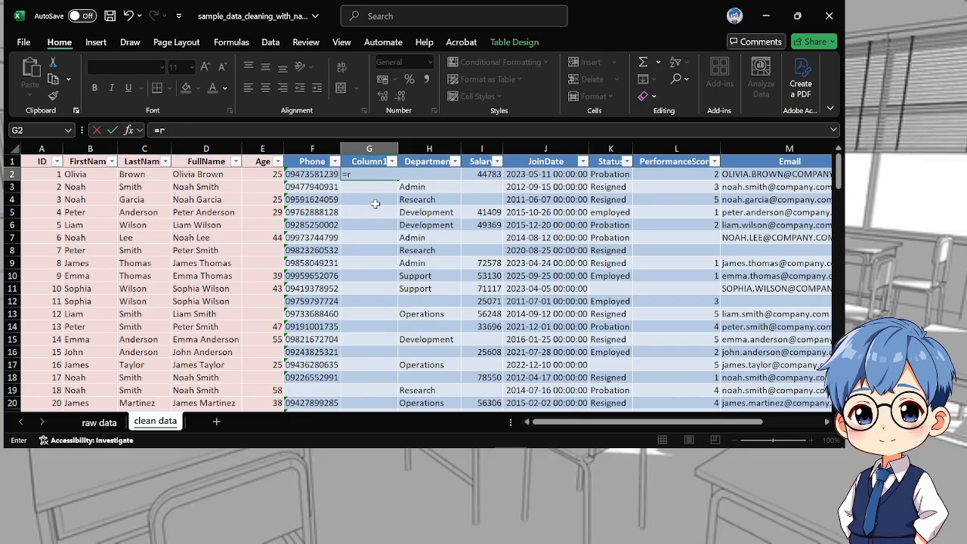
pyautogui.write('re')
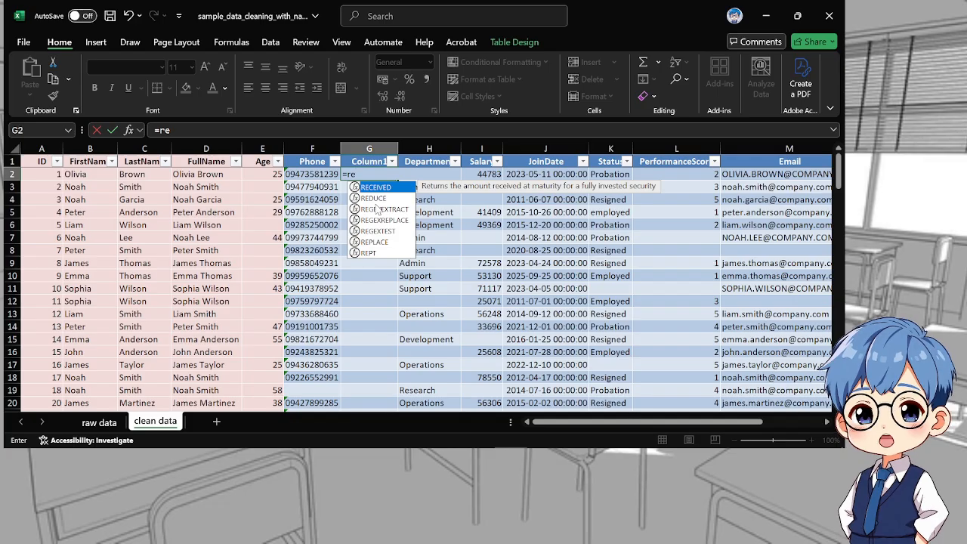
pyautogui.press('BackSpace')
pyautogui.press('BackSpace')
pyautogui.press('BackSpace')
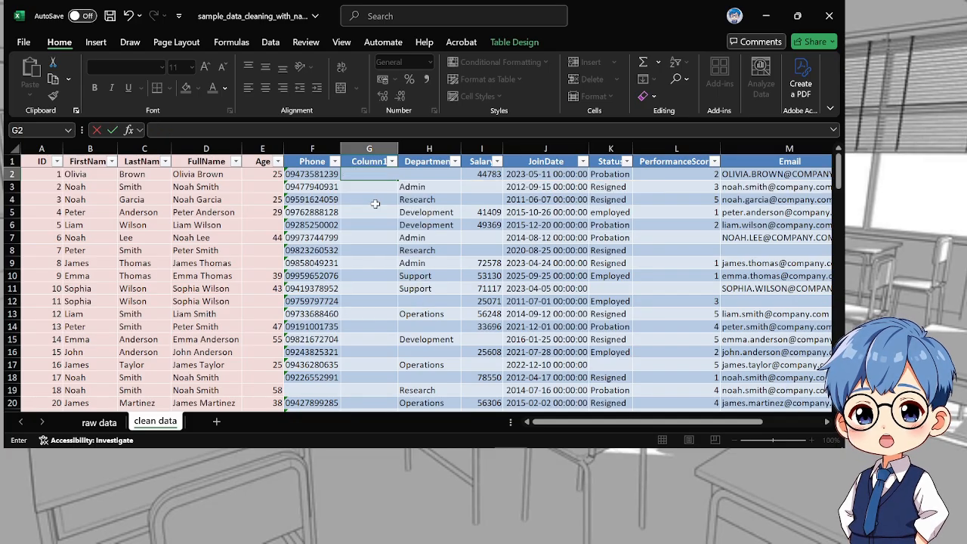
pyautogui.write('=')
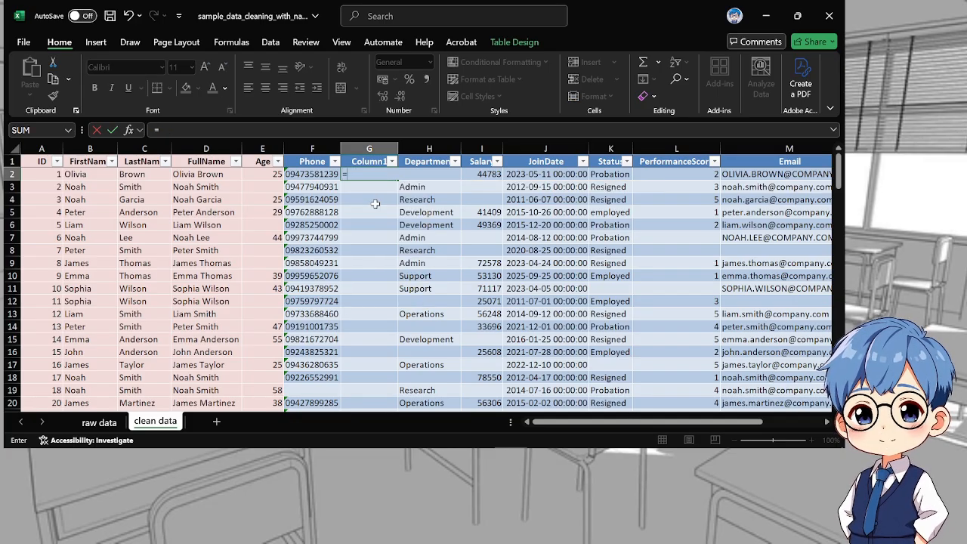
pyautogui.write('tri')
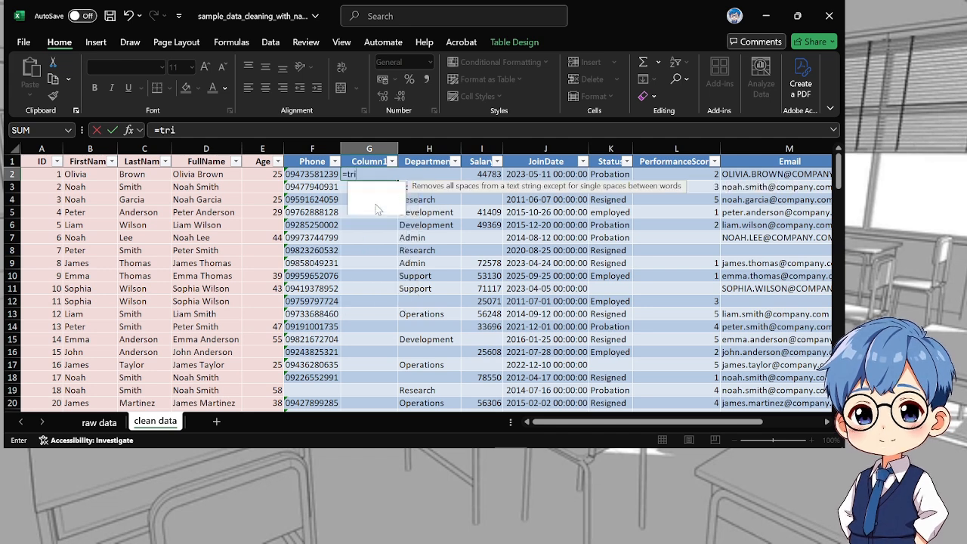
pyautogui.press('Tab')
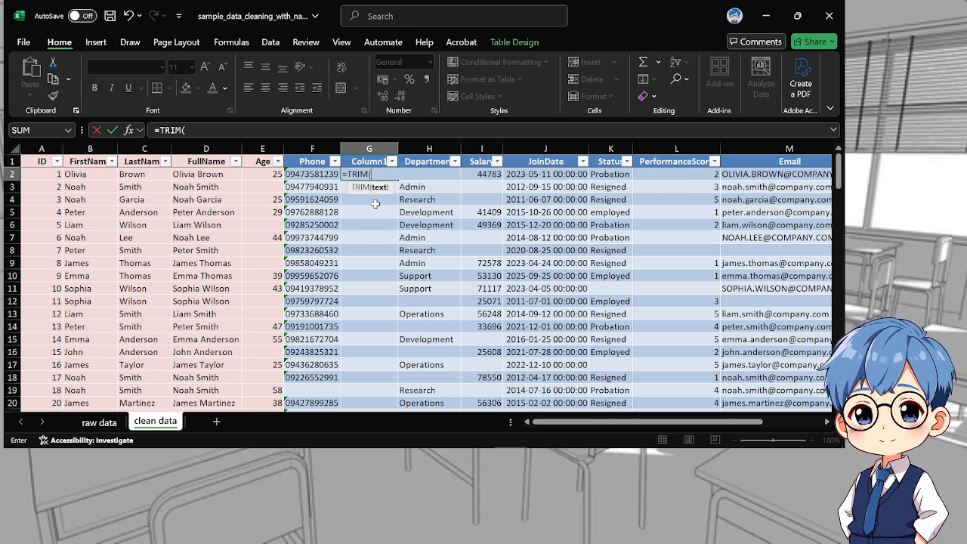
pyautogui.click(305, 173)
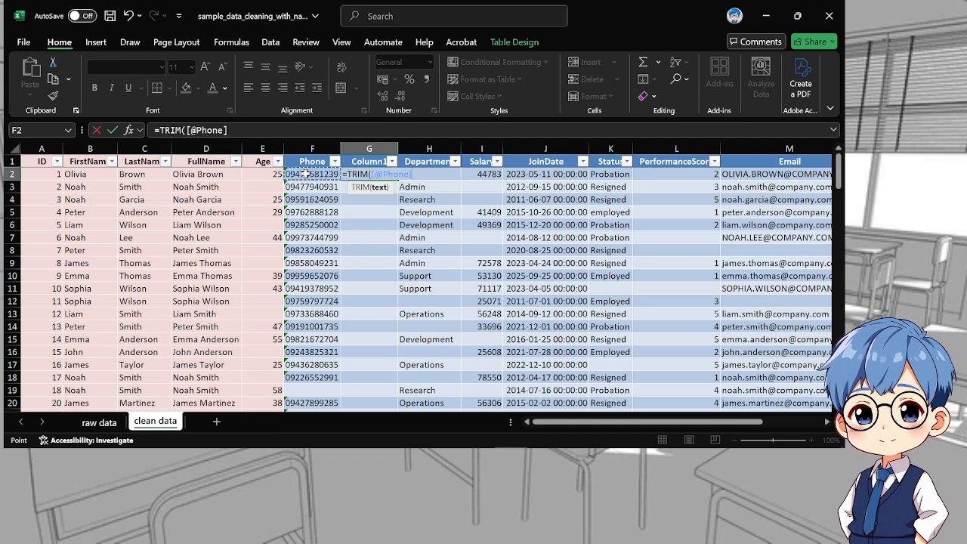
pyautogui.press('Return')
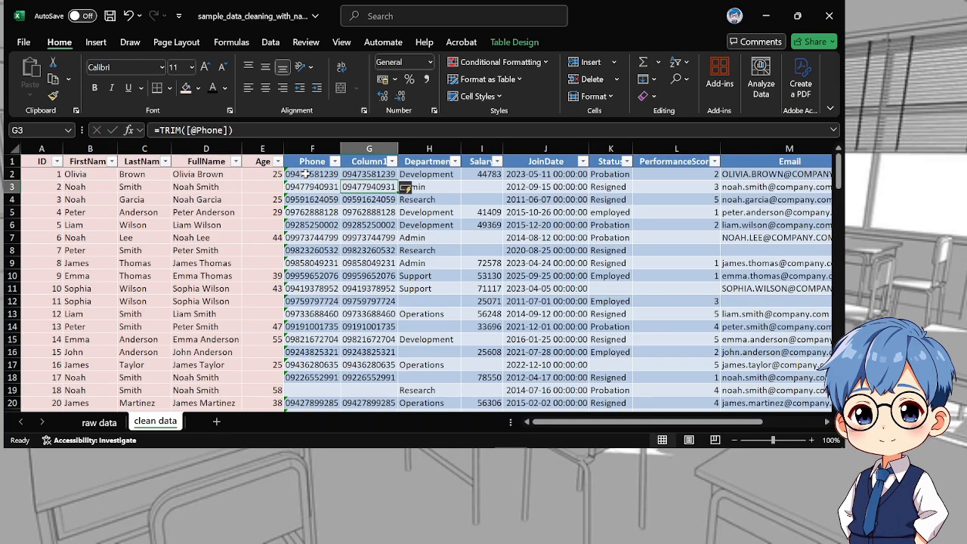
# Copy the trimmed phone numbers from helper column G over the Phone column, starting at F2, and keep them as values only
pyautogui.moveTo(375, 172); pyautogui.dragTo(358, 382)
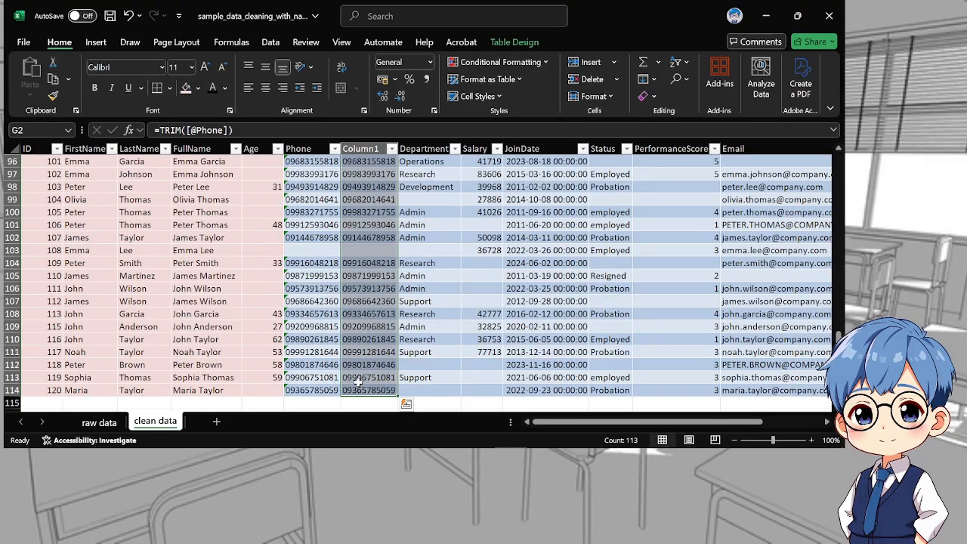
pyautogui.hotkey('ctrl', 'c')
pyautogui.scroll(18, 356, 219)
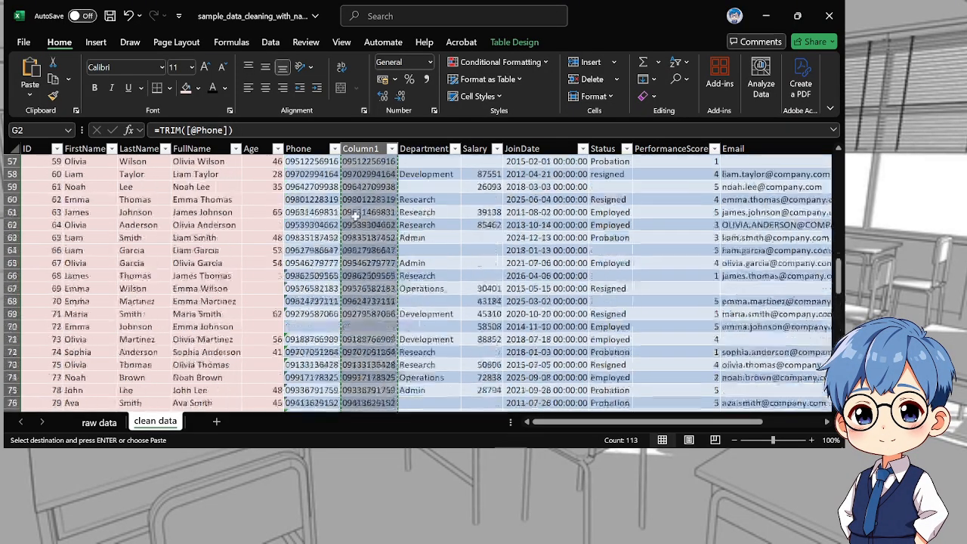
pyautogui.scroll(14, 355, 216)
pyautogui.click(312, 174)
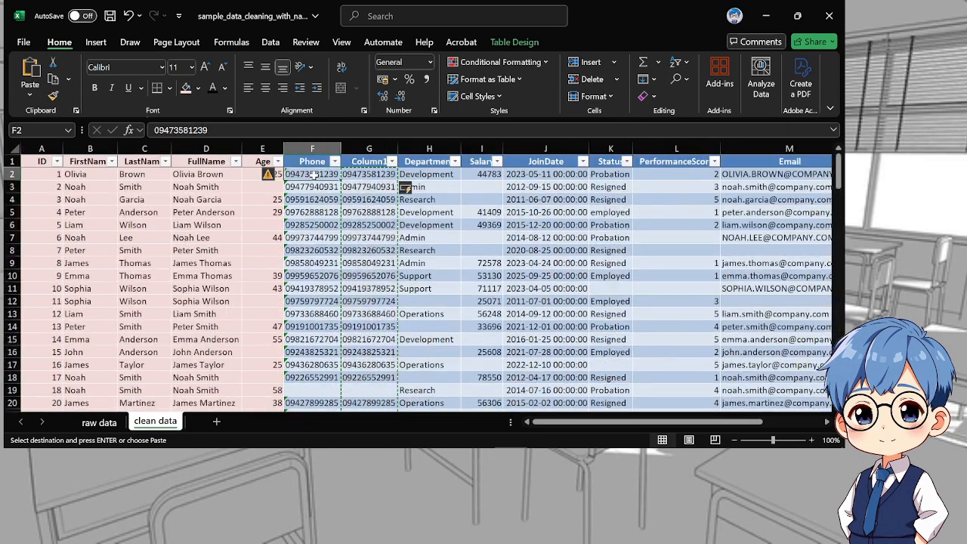
pyautogui.hotkey('ctrl', 'v')
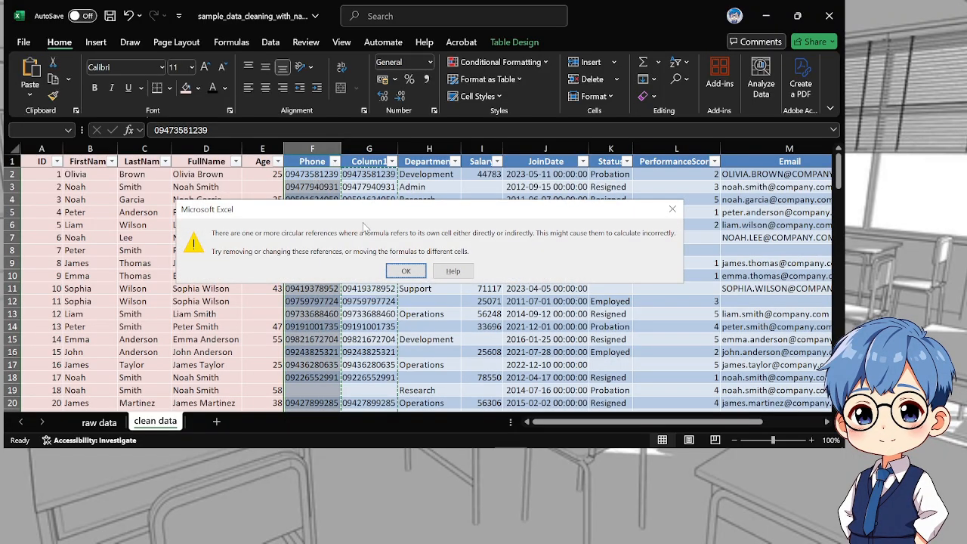
pyautogui.click(394, 269)
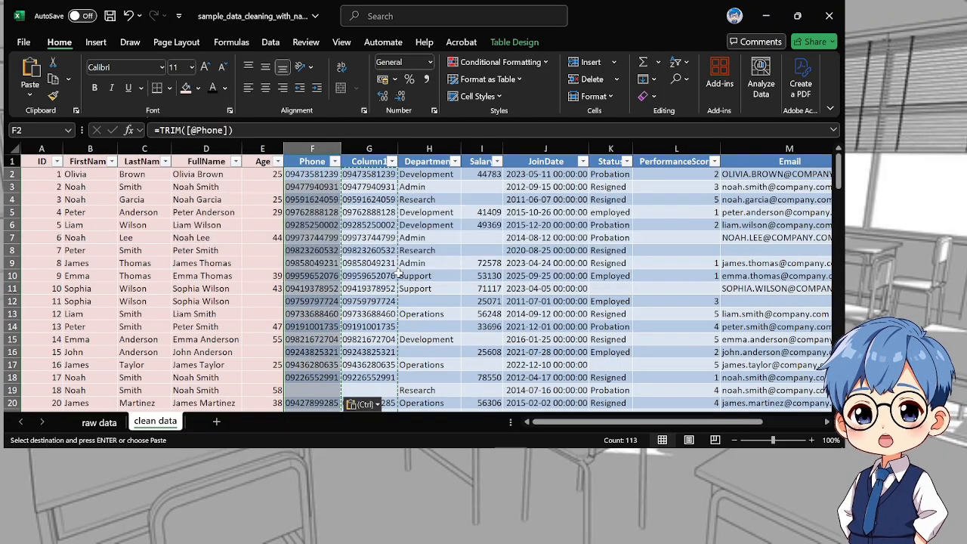
pyautogui.click(362, 404)
pyautogui.click(355, 353)
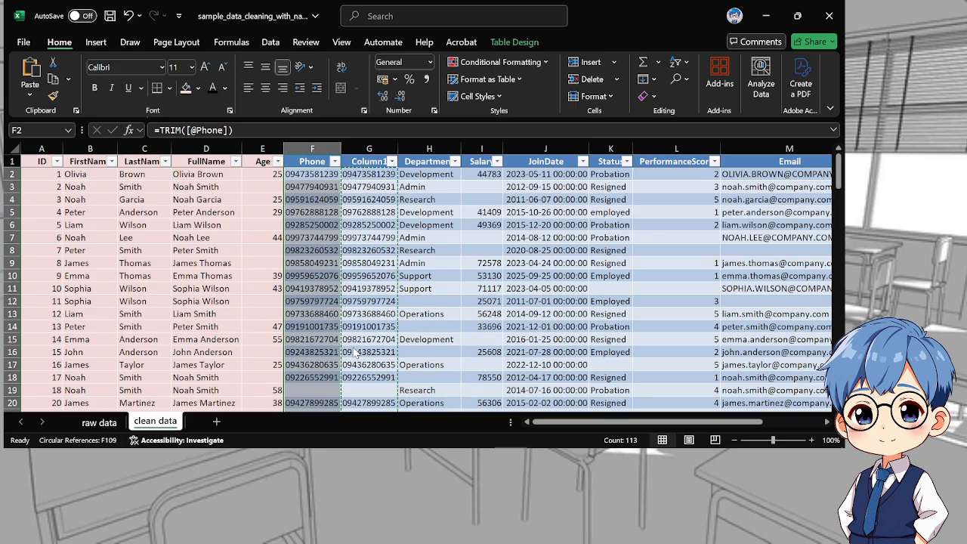
pyautogui.click(306, 173)
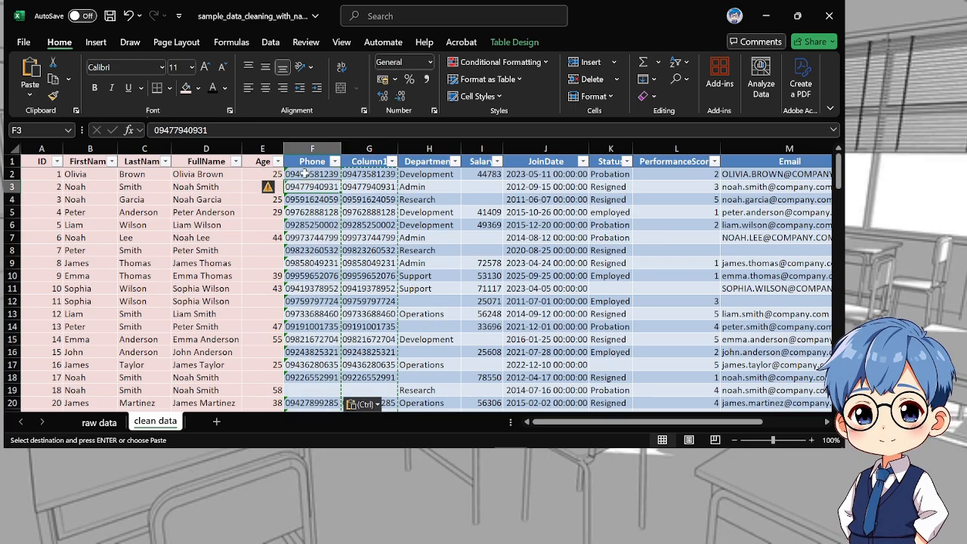
# Clear the TRIM formulas from all data rows of helper column G
pyautogui.click(369, 174)
pyautogui.hotkey('ctrl', 'shift', 'Down')
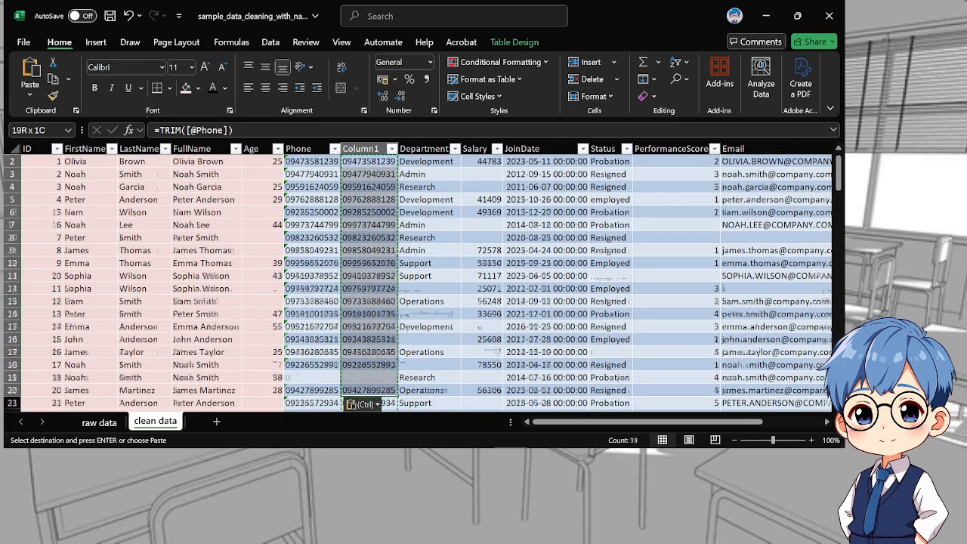
pyautogui.moveTo(393, 402); pyautogui.dragTo(381, 380)
pyautogui.press('Delete')
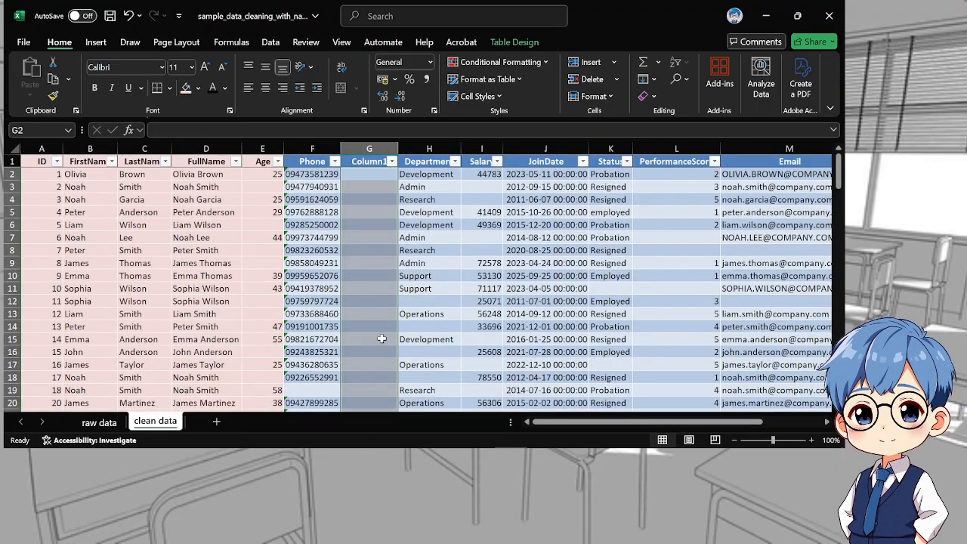
pyautogui.click(359, 173)
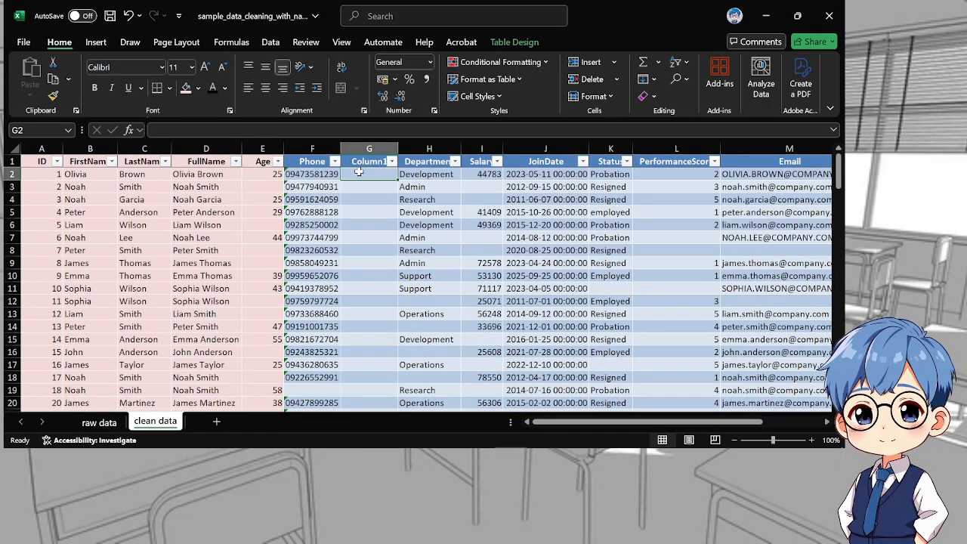
pyautogui.write('=r')
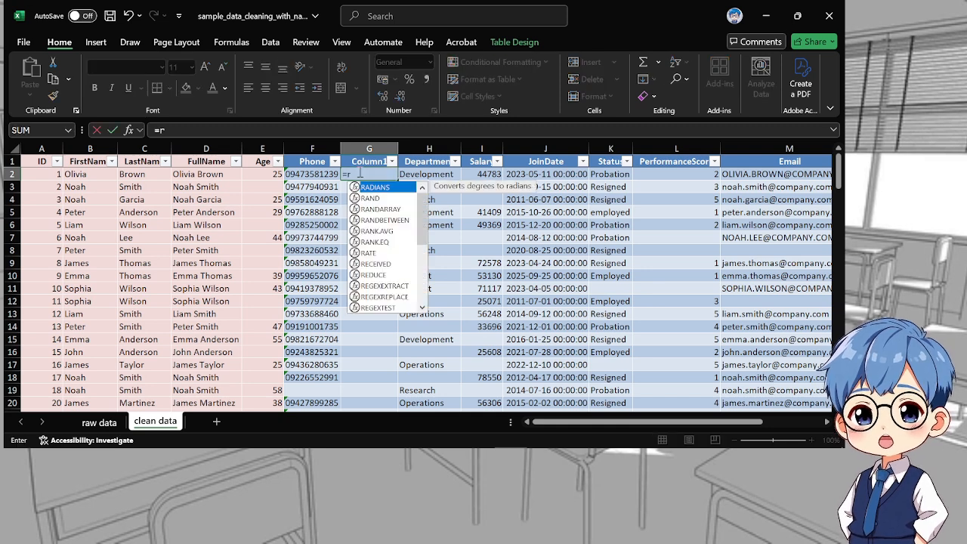
pyautogui.write('epl')
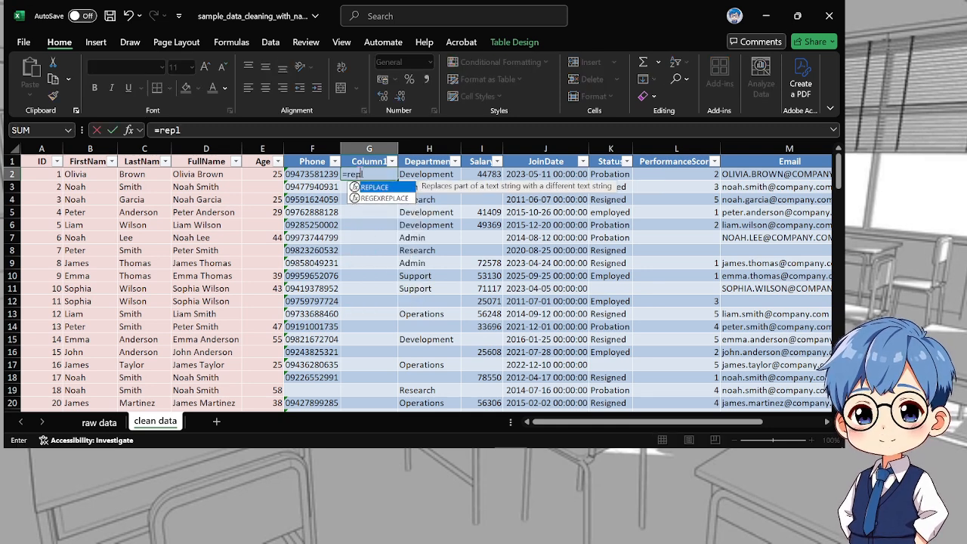
pyautogui.press('Tab')
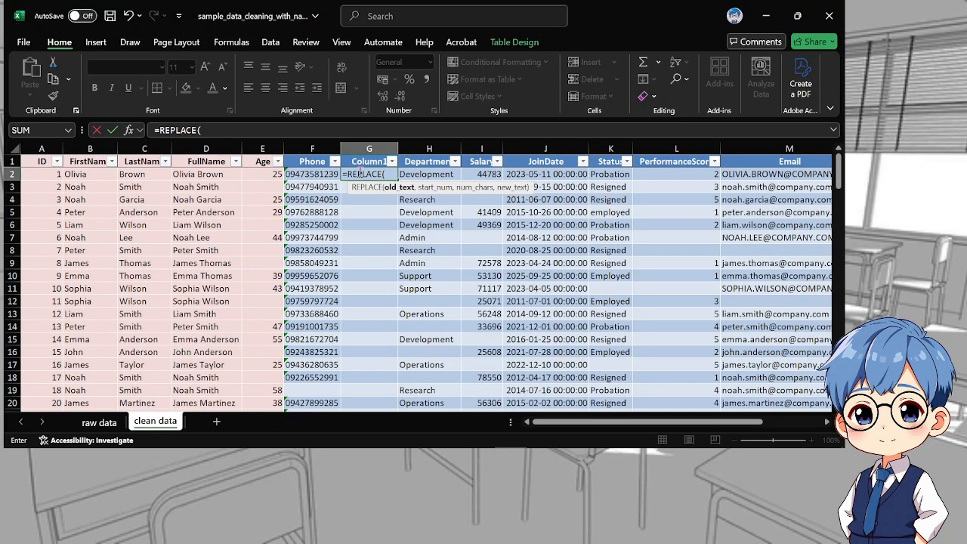
pyautogui.click(309, 173)
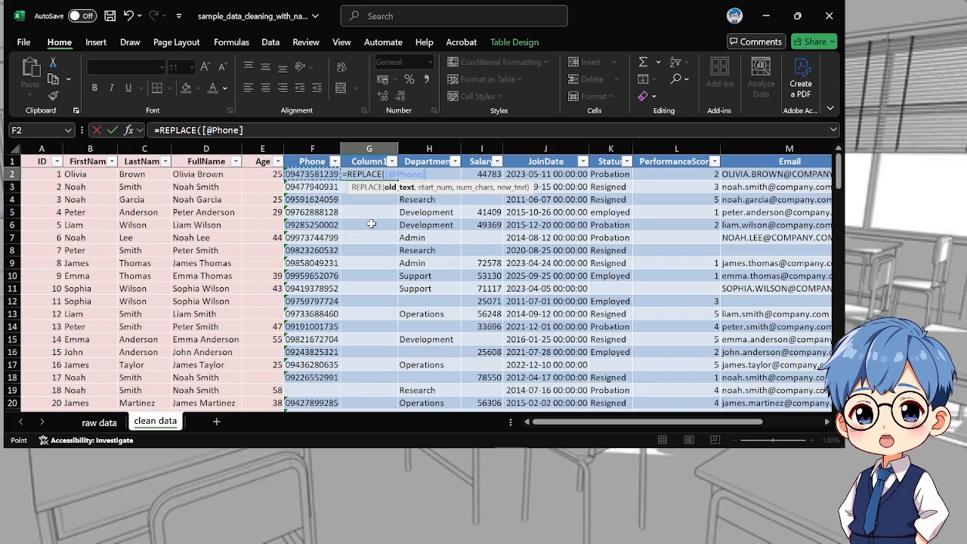
pyautogui.write(',')
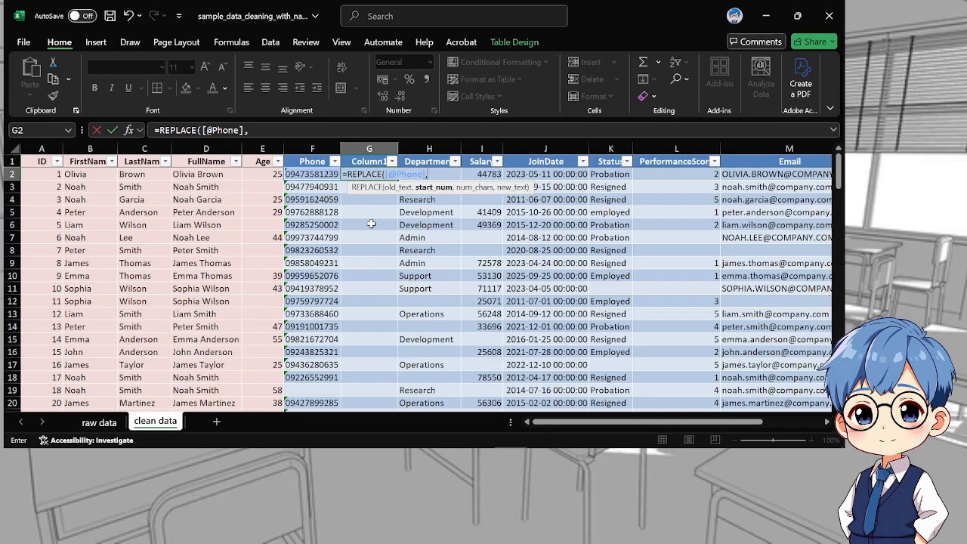
pyautogui.write('+')
pyautogui.press('BackSpace')
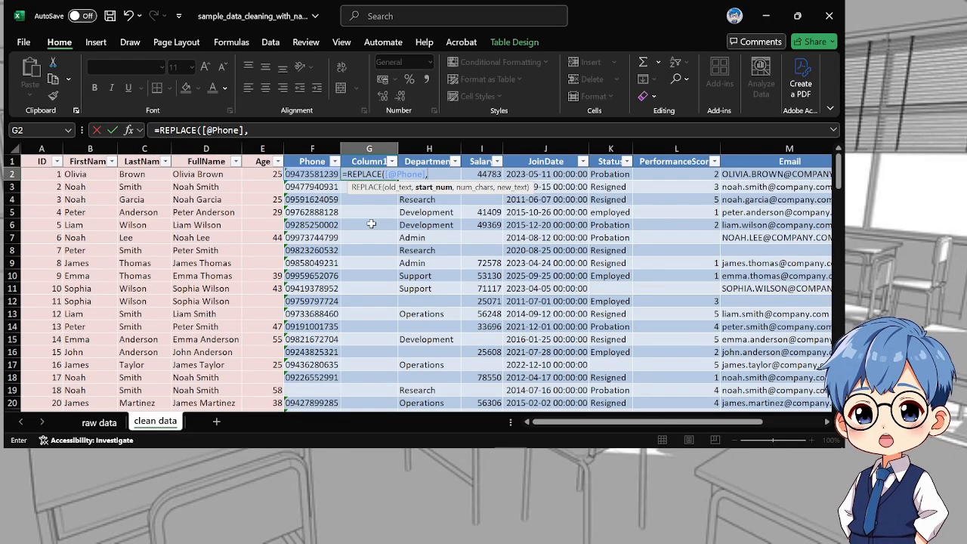
pyautogui.write('1')
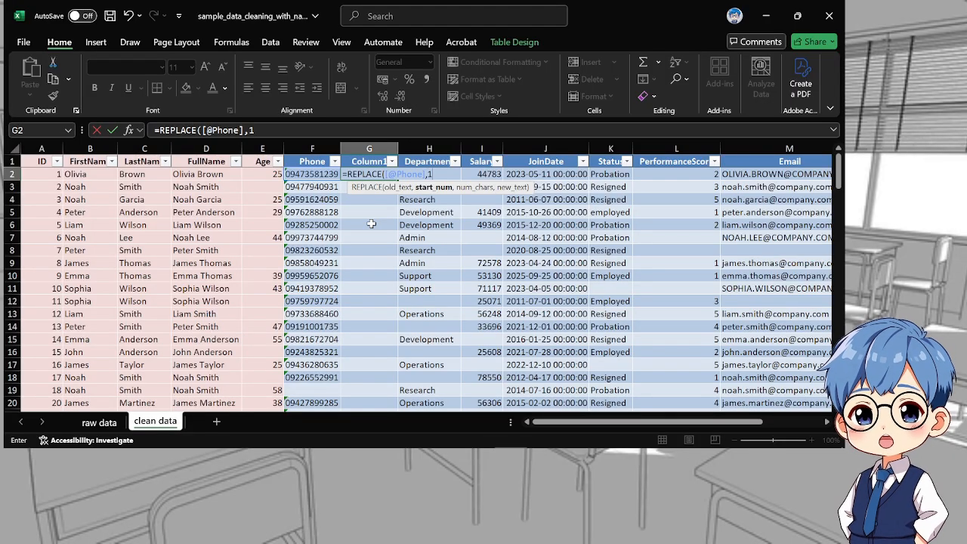
pyautogui.write(',')
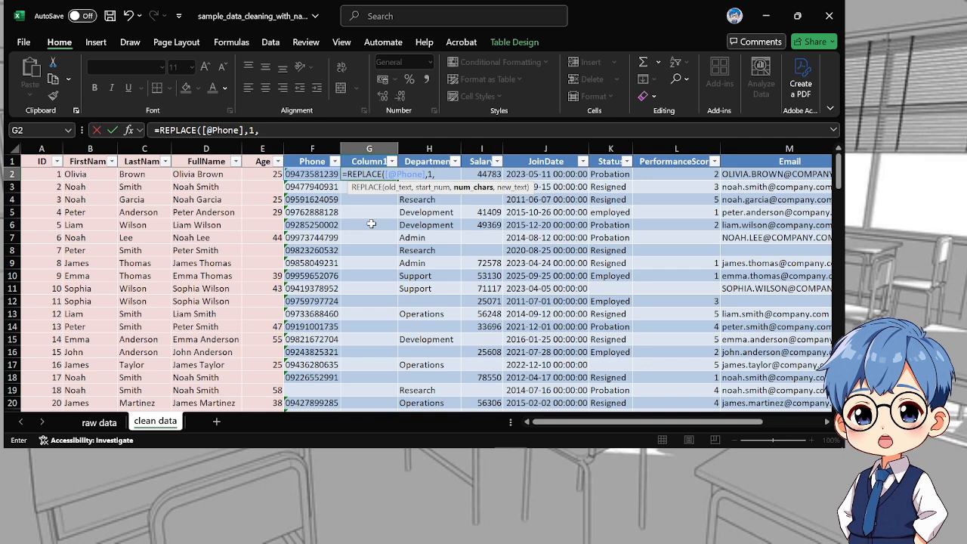
pyautogui.write('1')
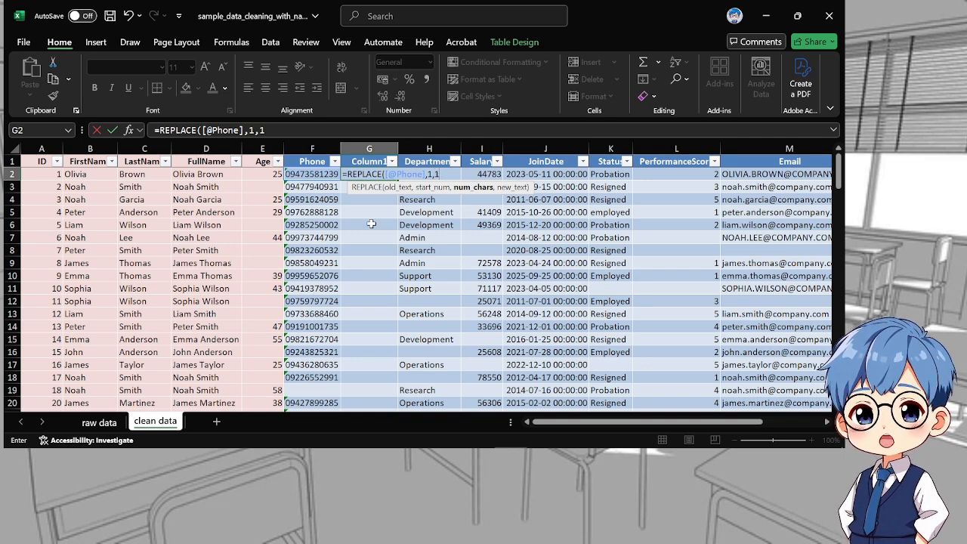
pyautogui.write(',')
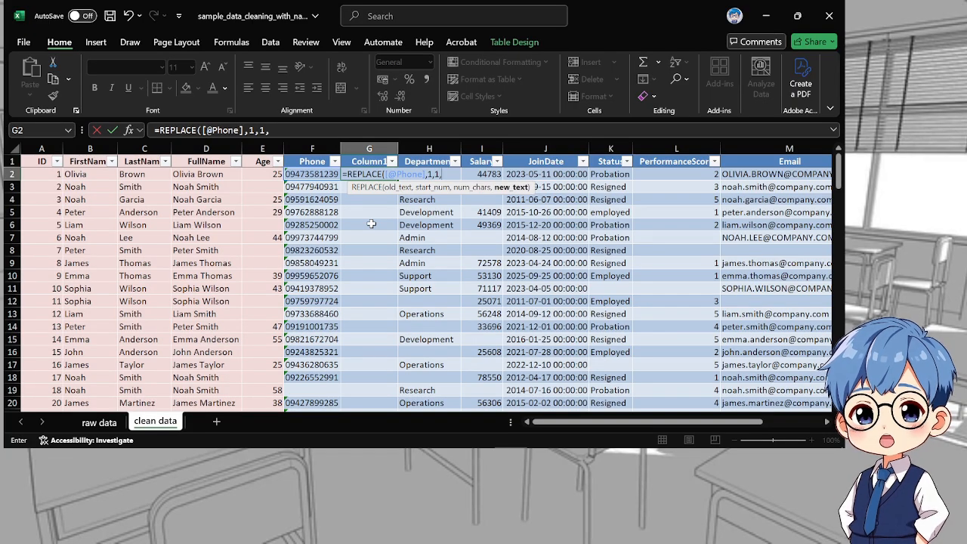
pyautogui.write('""')
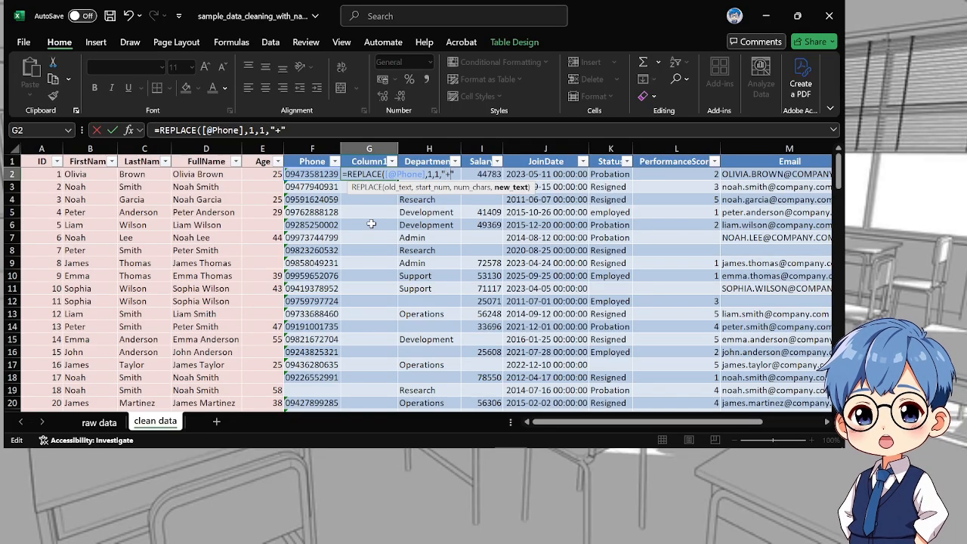
pyautogui.write('+63"')
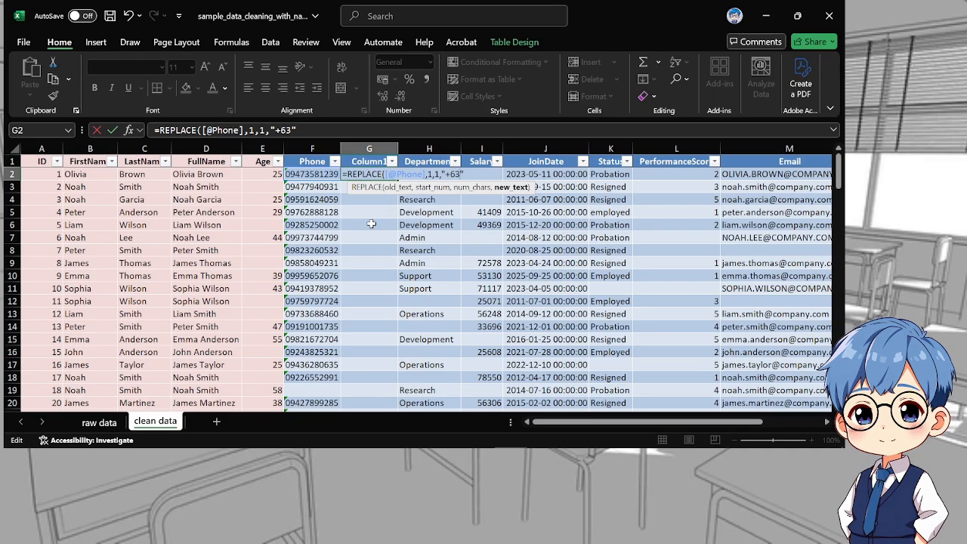
pyautogui.write(')')
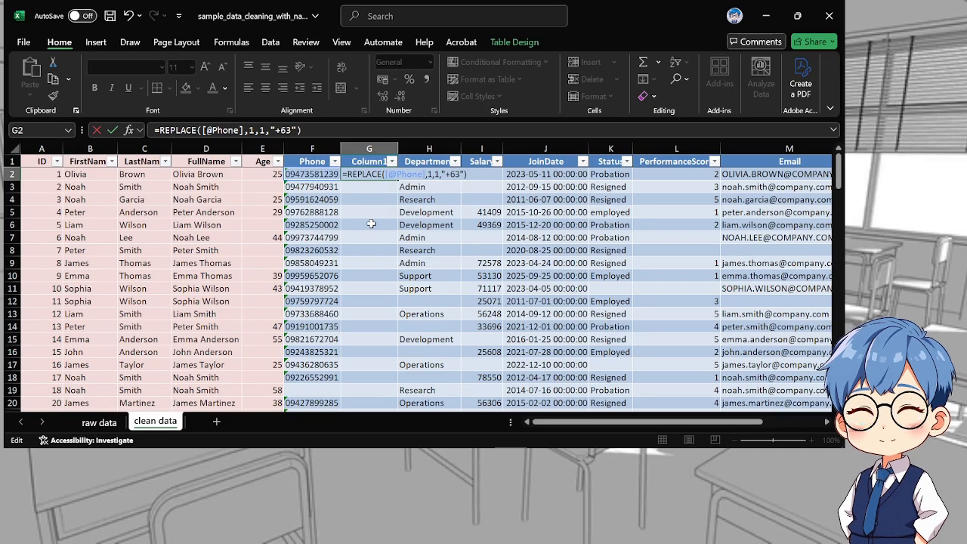
pyautogui.press('Return')
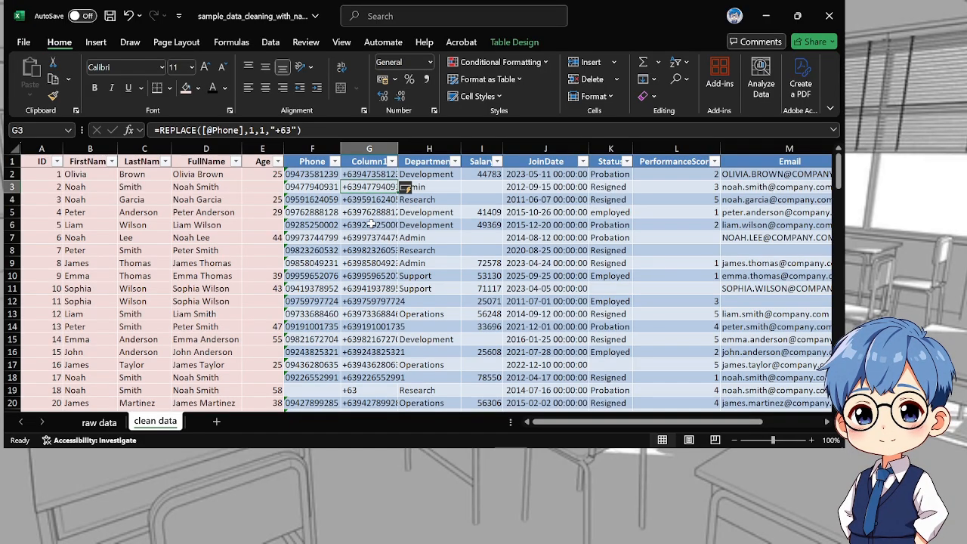
# Copy the +63 phone numbers from helper column G over the Phone column, starting at F2, and keep them as values only
pyautogui.scroll(-20, 371, 224)
pyautogui.scroll(5, 381, 263)
pyautogui.scroll(16, 382, 262)
pyautogui.moveTo(376, 173); pyautogui.dragTo(380, 391)
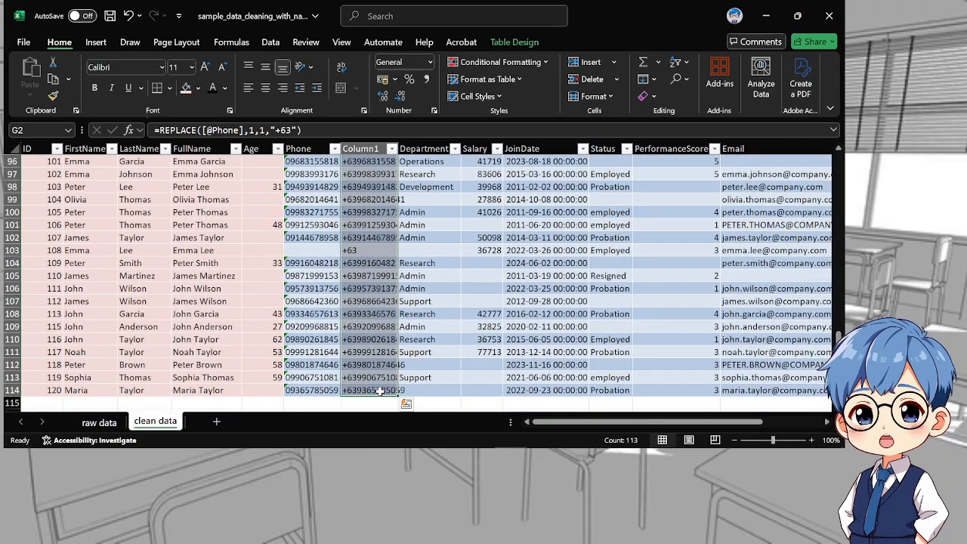
pyautogui.hotkey('ctrl', 'c')
pyautogui.scroll(20, 370, 339)
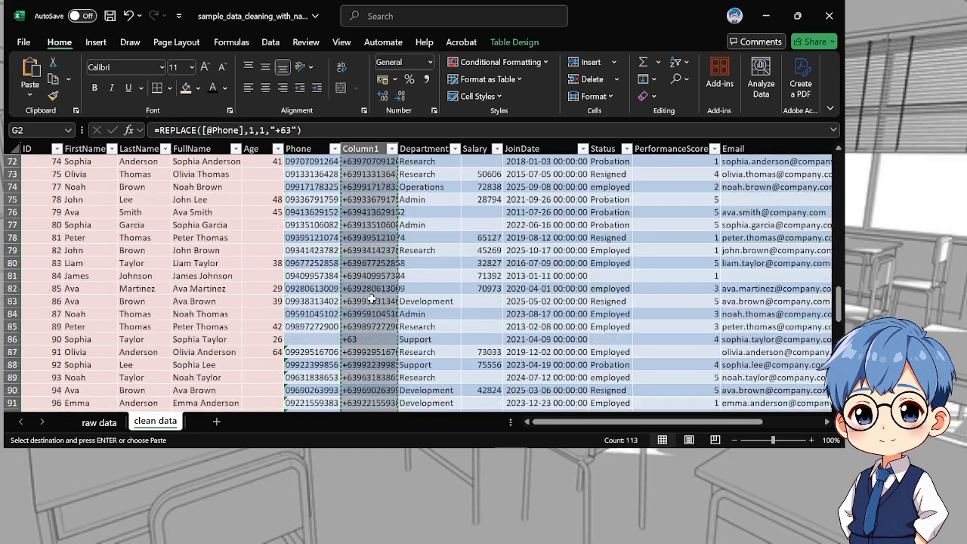
pyautogui.scroll(3, 320, 212)
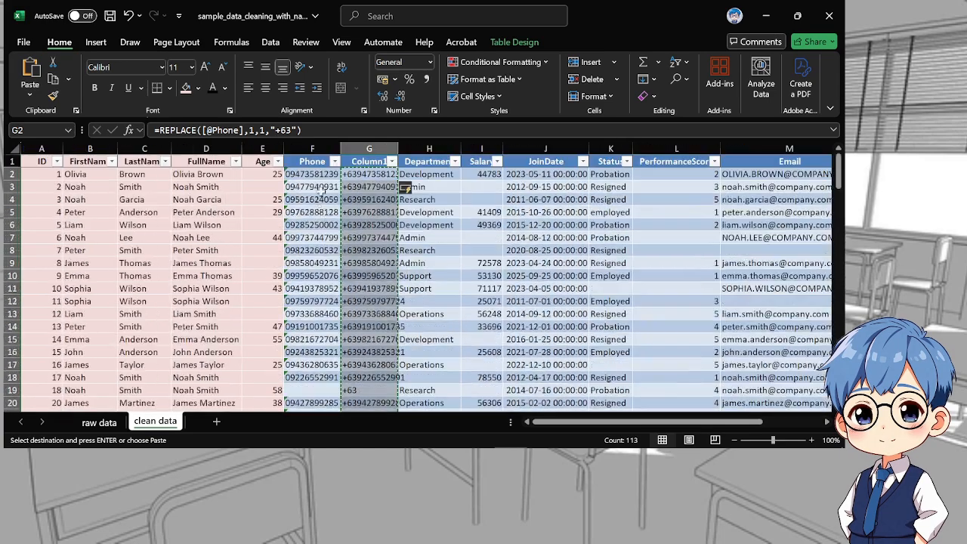
pyautogui.click(316, 174)
pyautogui.hotkey('ctrl', 'v')
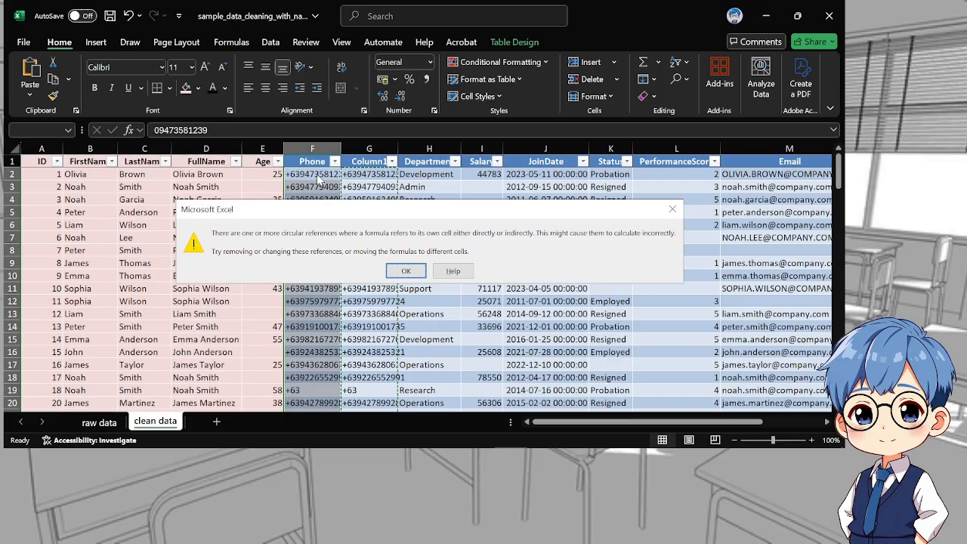
pyautogui.press('Return')
pyautogui.press('ctrl')
pyautogui.press('v')
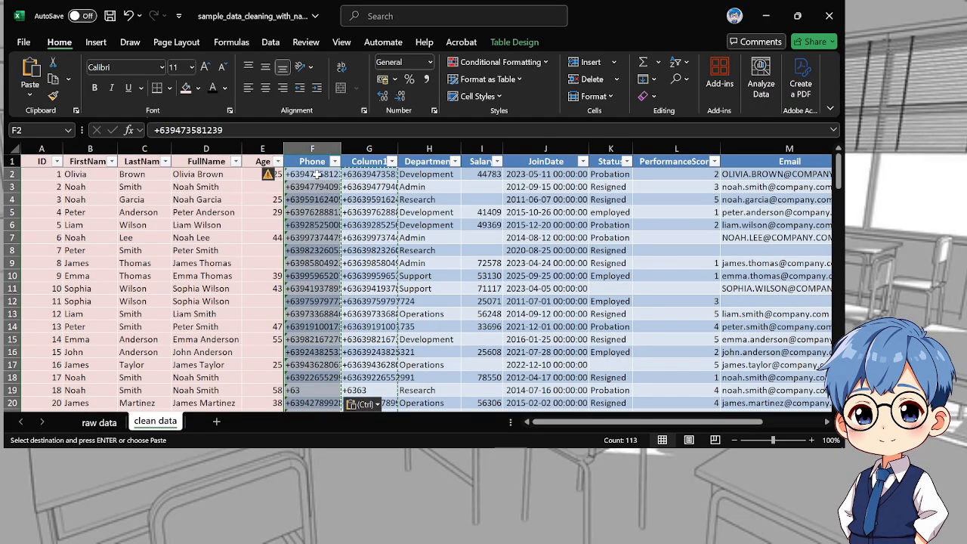
# Delete helper column G beside the Phone column and check the remaining phone numbers down the table
pyautogui.rightClick(361, 151)
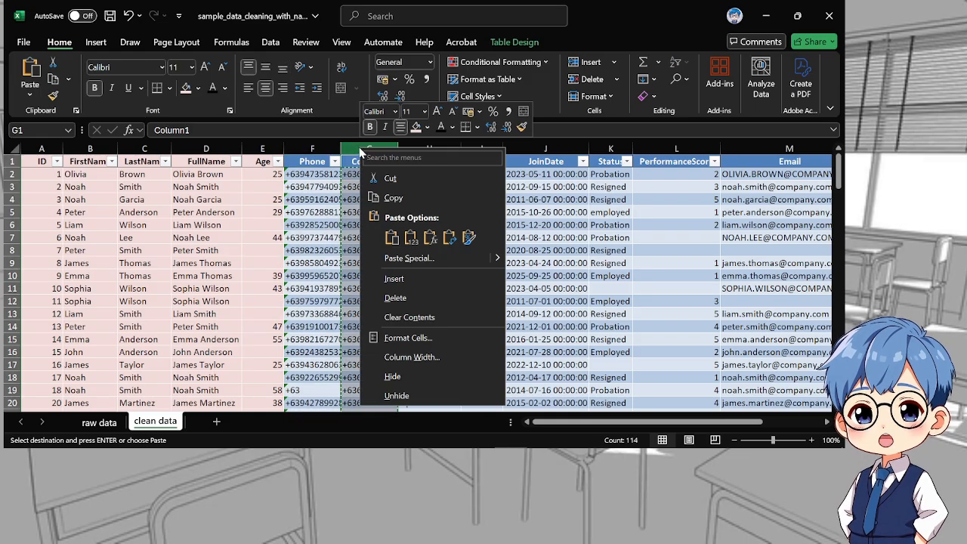
pyautogui.click(410, 297)
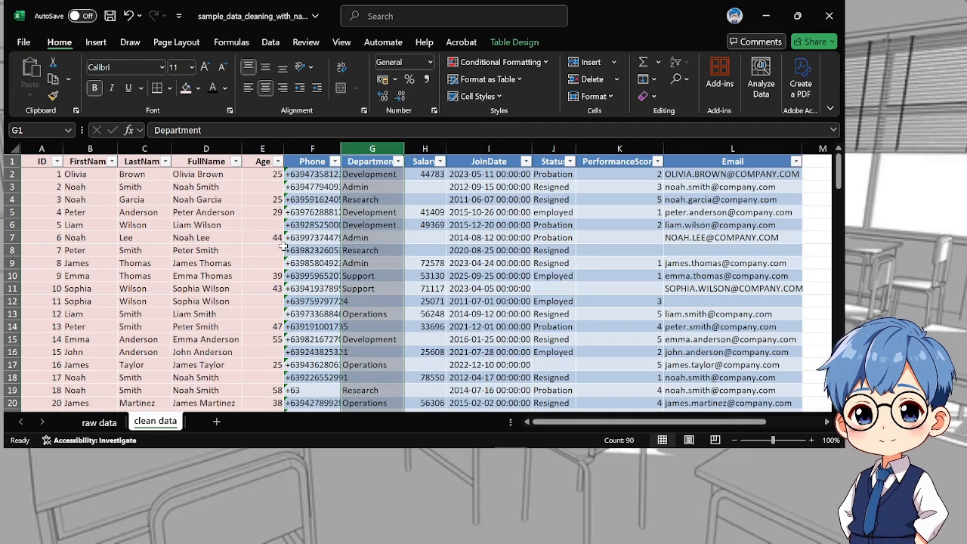
pyautogui.scroll(-3, 344, 321)
pyautogui.scroll(3, 324, 347)
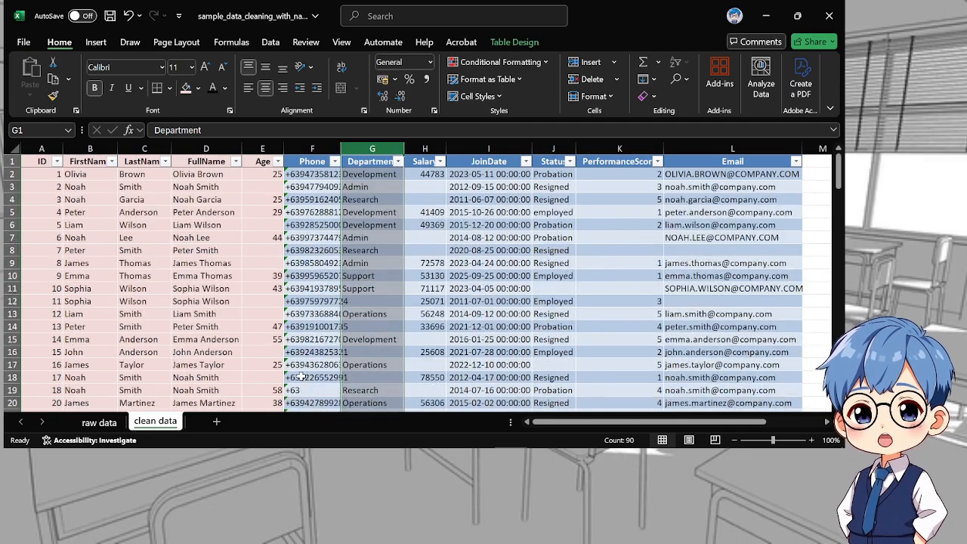
pyautogui.scroll(-10, 312, 339)
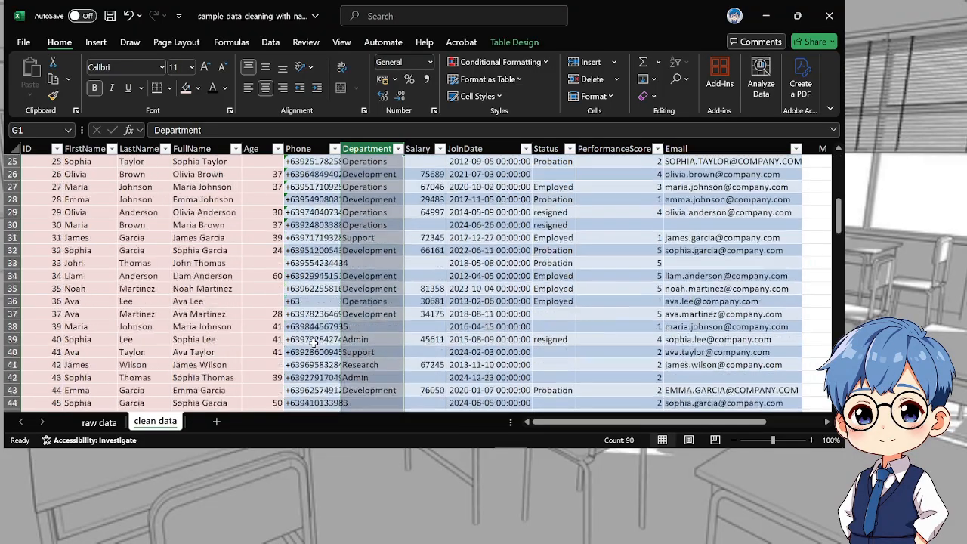
pyautogui.scroll(10, 313, 341)
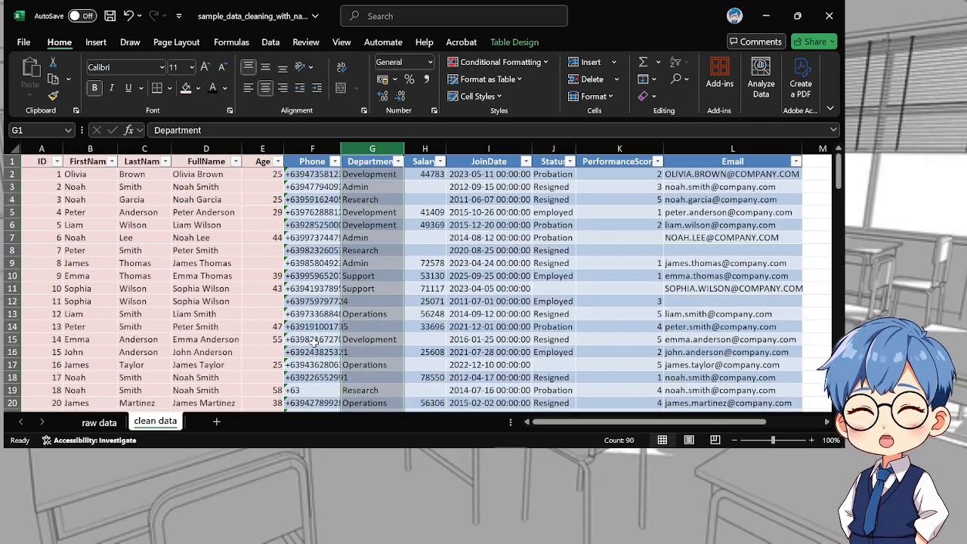
# Filter the Phone column to the entries that contain only +63 and clear those cells
pyautogui.click(334, 161)
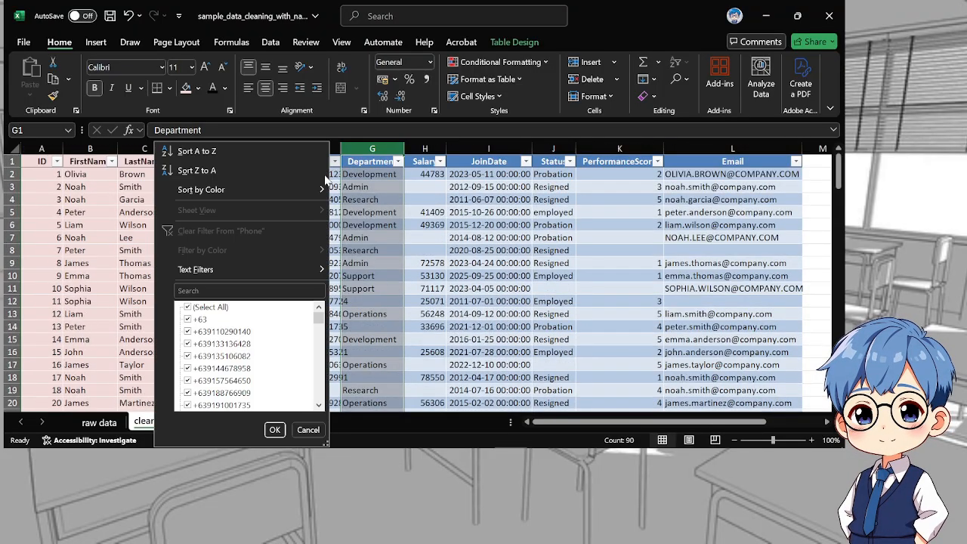
pyautogui.click(189, 308)
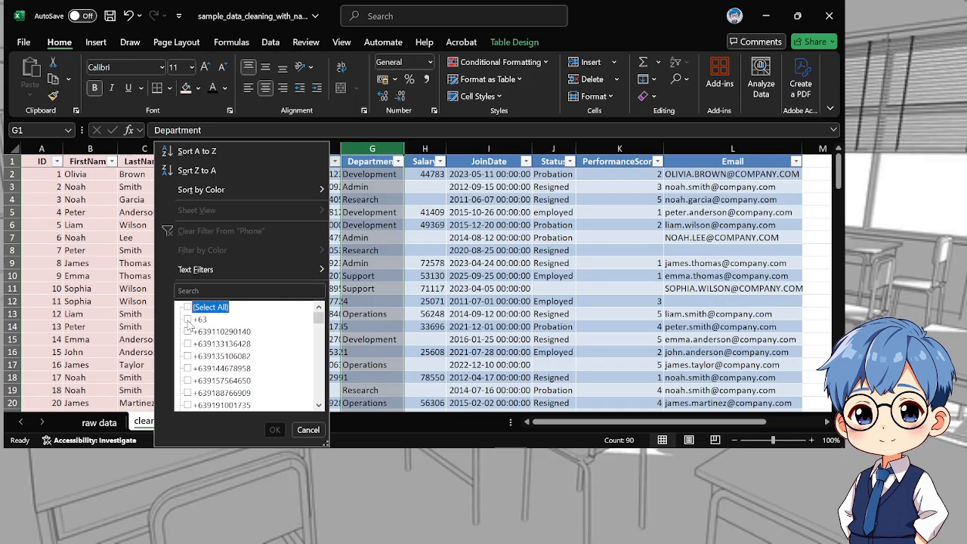
pyautogui.click(188, 320)
pyautogui.click(274, 429)
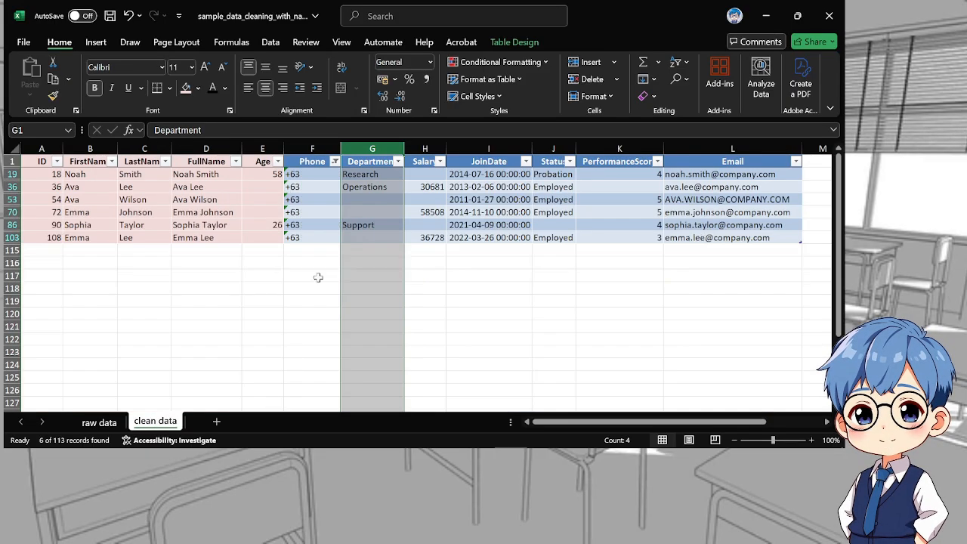
pyautogui.moveTo(315, 172); pyautogui.dragTo(311, 240)
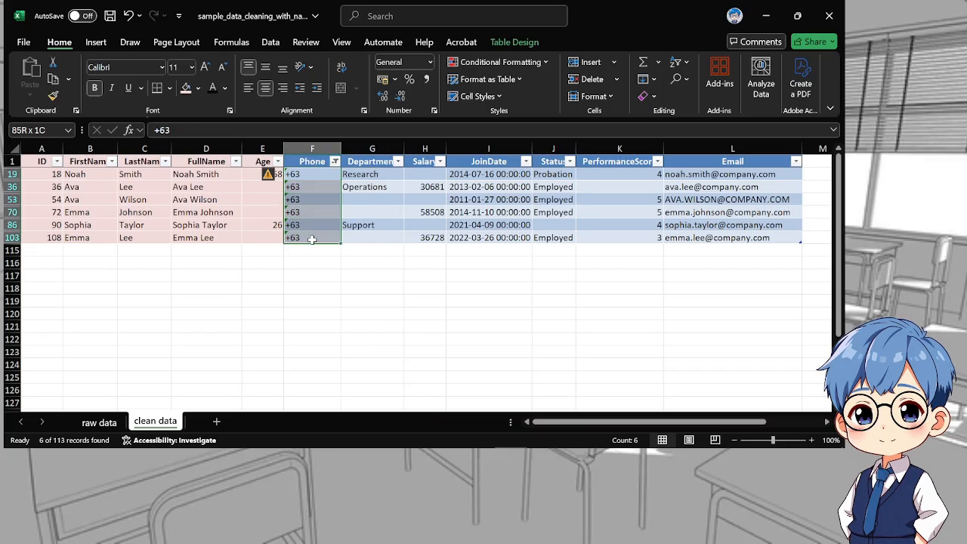
pyautogui.press('Delete')
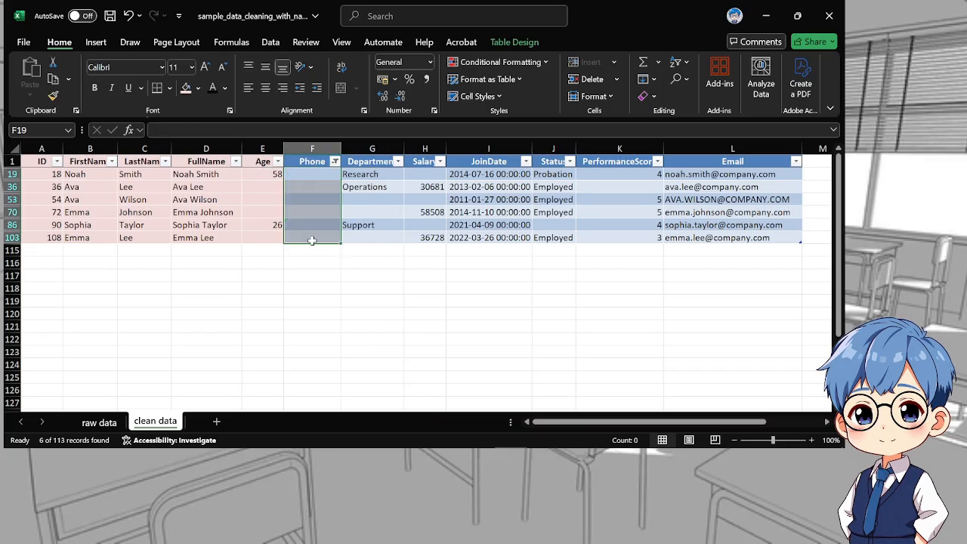
# Clear the filter from the Phone column and widen column F to fit the full phone numbers
pyautogui.click(334, 161)
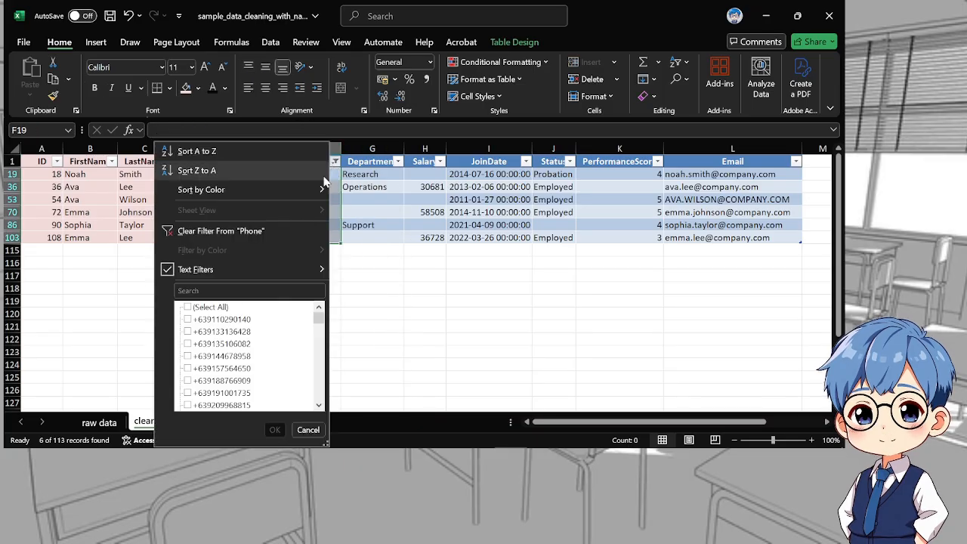
pyautogui.click(219, 230)
pyautogui.click(421, 284)
pyautogui.scroll(-4, 422, 285)
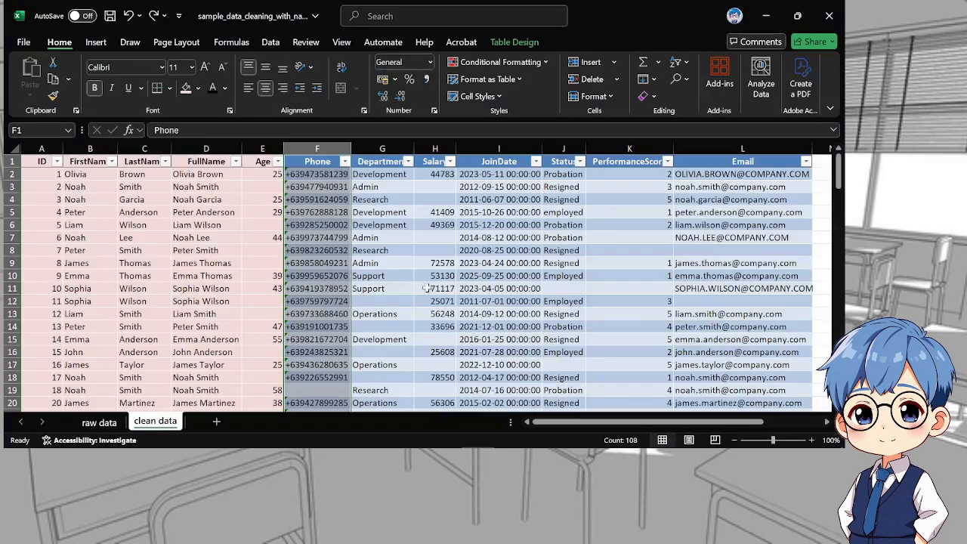
pyautogui.click(358, 300)
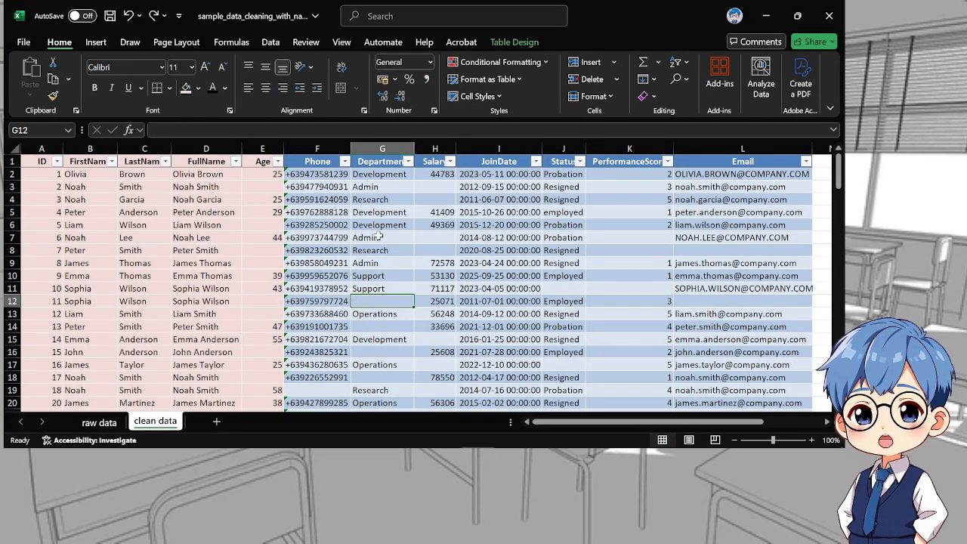
# Mark the Phone column as finished, header included, with the light pink fill and black text of the other cleaned columns
pyautogui.moveTo(309, 157); pyautogui.dragTo(318, 388)
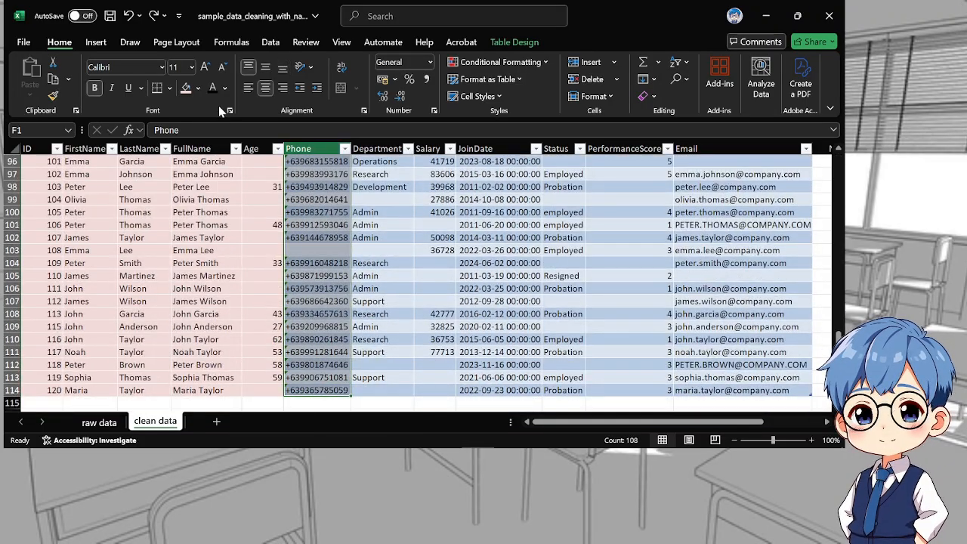
pyautogui.click(186, 90)
pyautogui.click(214, 87)
pyautogui.click(385, 236)
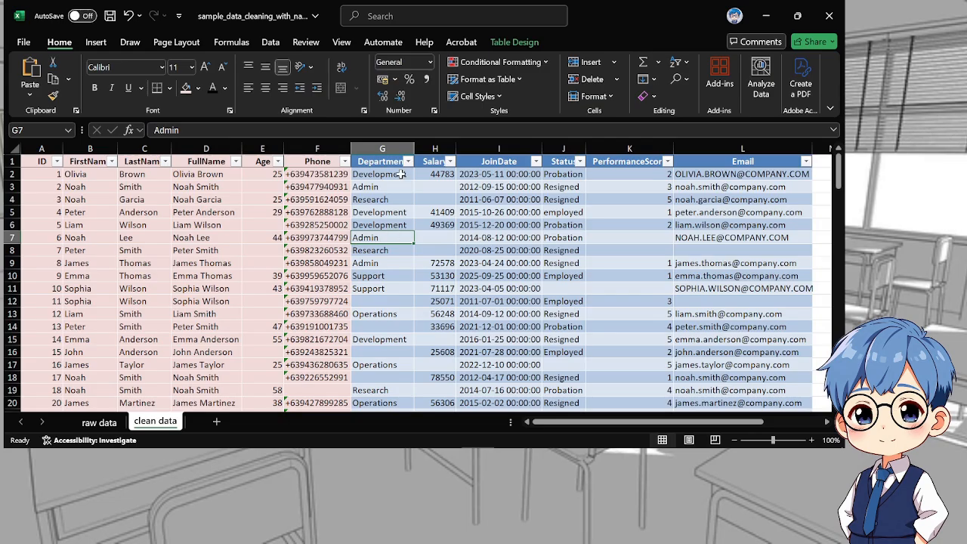
# Insert a blank helper column between Department and Salary
pyautogui.click(400, 175)
pyautogui.click(432, 148)
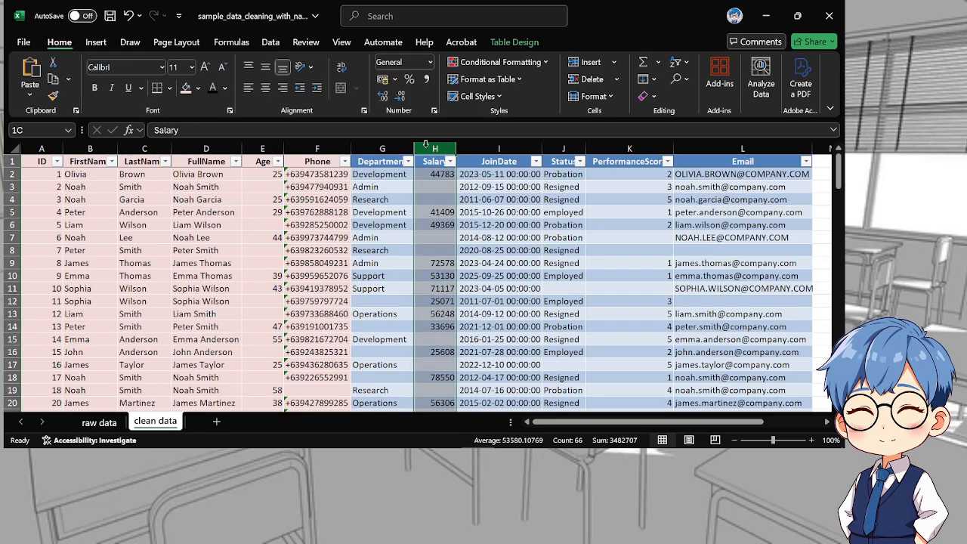
pyautogui.rightClick(430, 149)
pyautogui.click(460, 279)
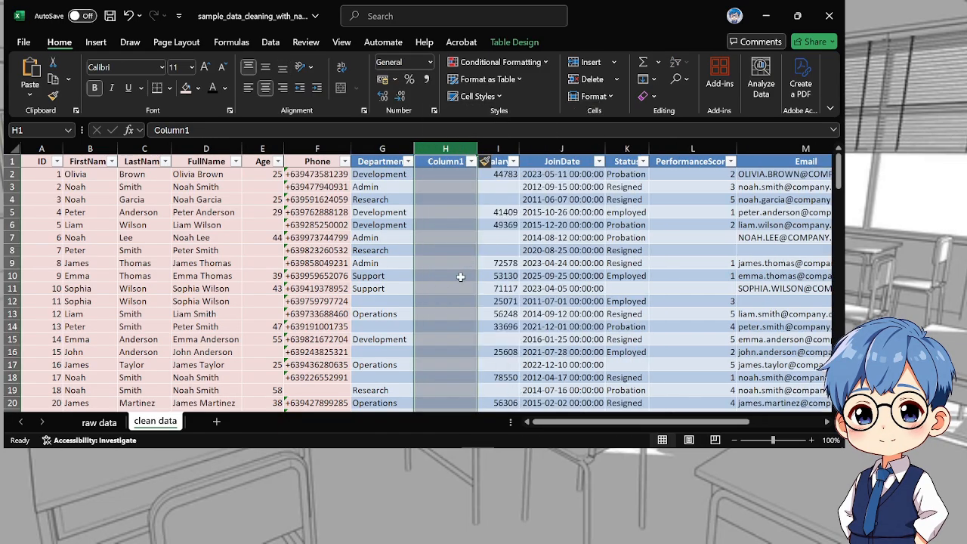
pyautogui.click(431, 175)
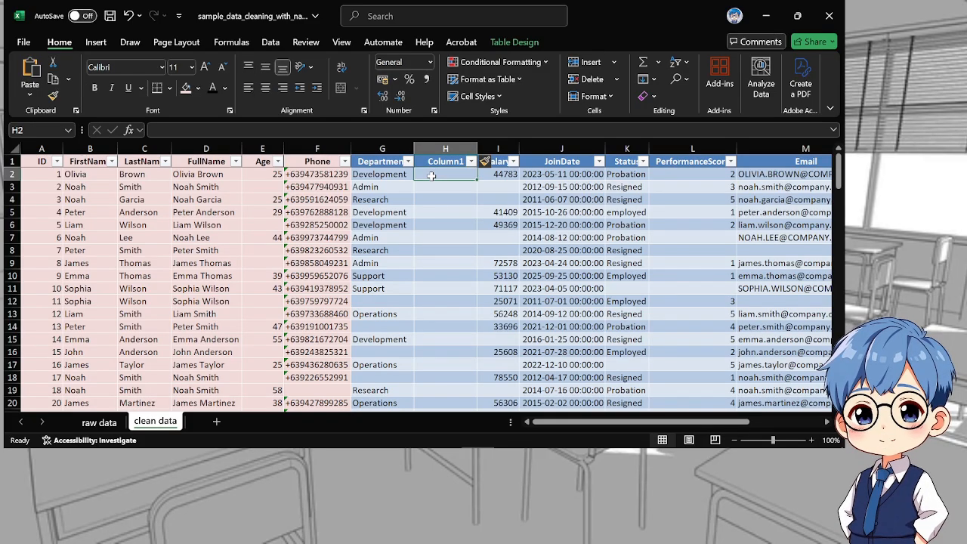
pyautogui.write('=')
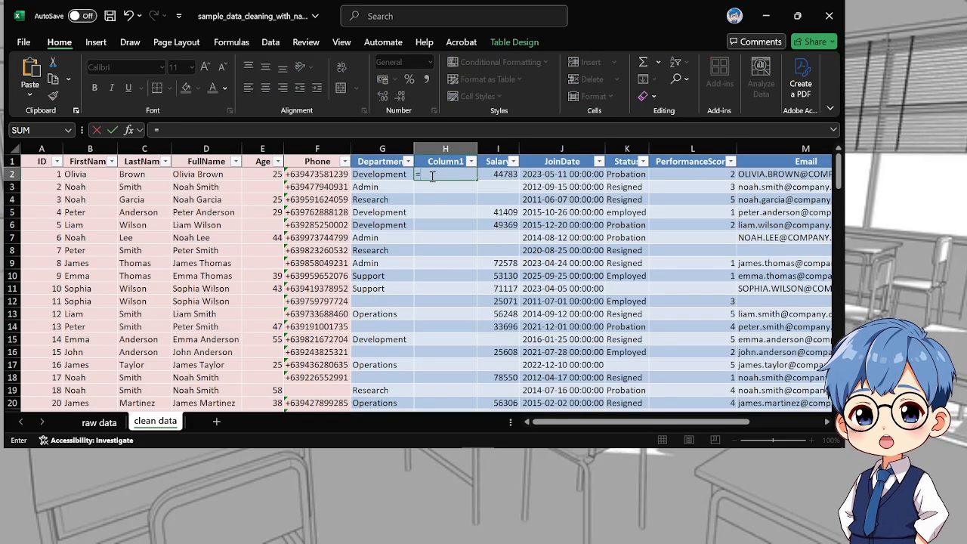
pyautogui.write('trim')
pyautogui.press('Tab')
pyautogui.write('pro')
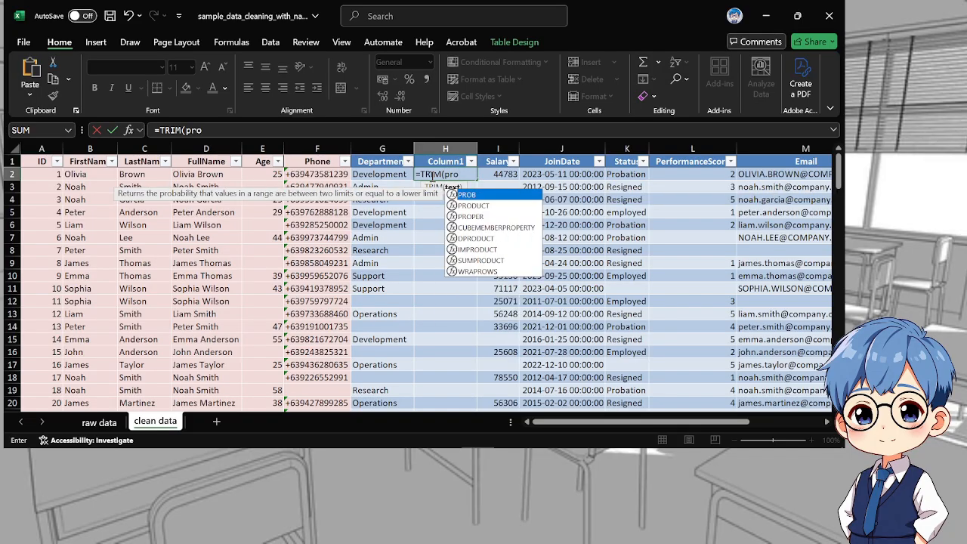
pyautogui.press('Down')
pyautogui.press('Down')
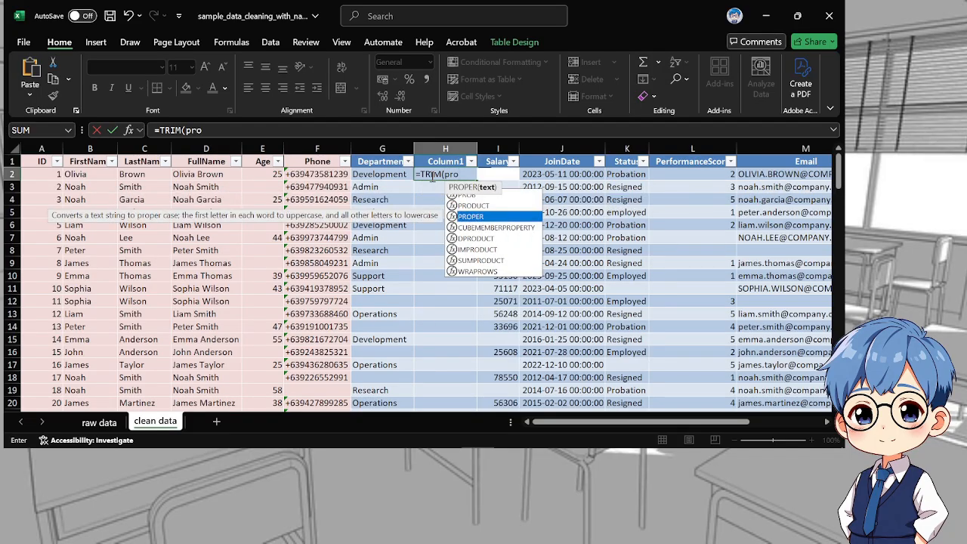
pyautogui.press('Tab')
pyautogui.click(392, 173)
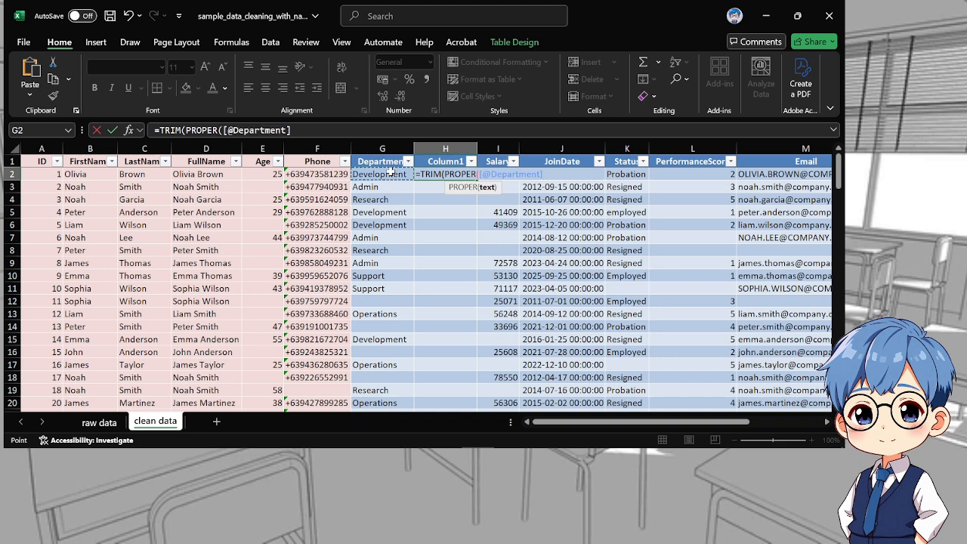
pyautogui.write('))')
pyautogui.press('Return')
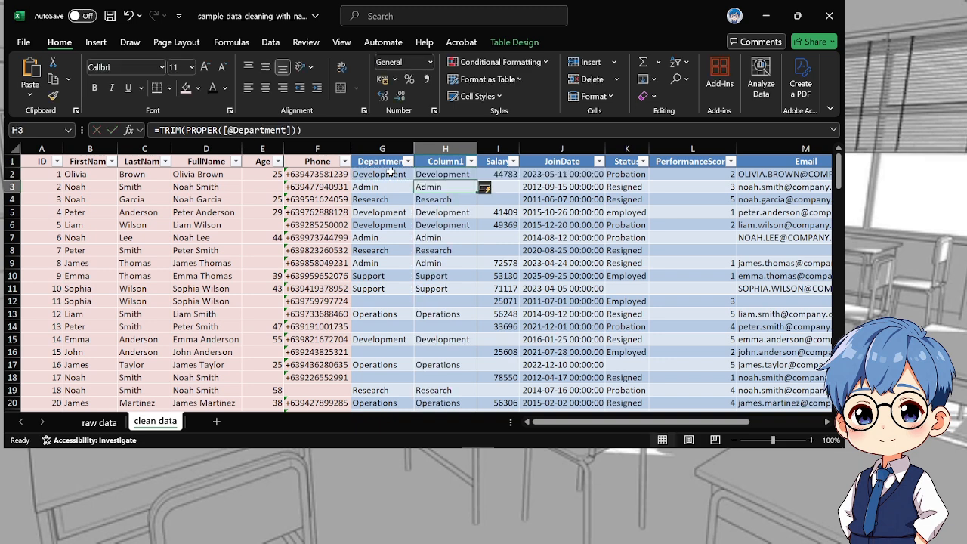
# Copy the cleaned department names from helper column H over the Department column, starting at G2, and keep them as values only
pyautogui.moveTo(442, 174); pyautogui.dragTo(438, 337)
pyautogui.hotkey('ctrl', 'c')
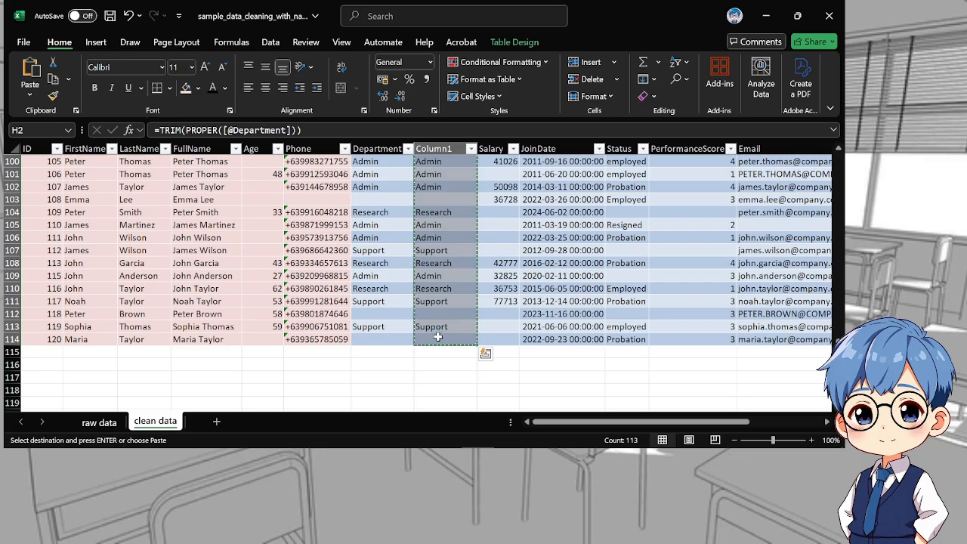
pyautogui.scroll(20, 437, 338)
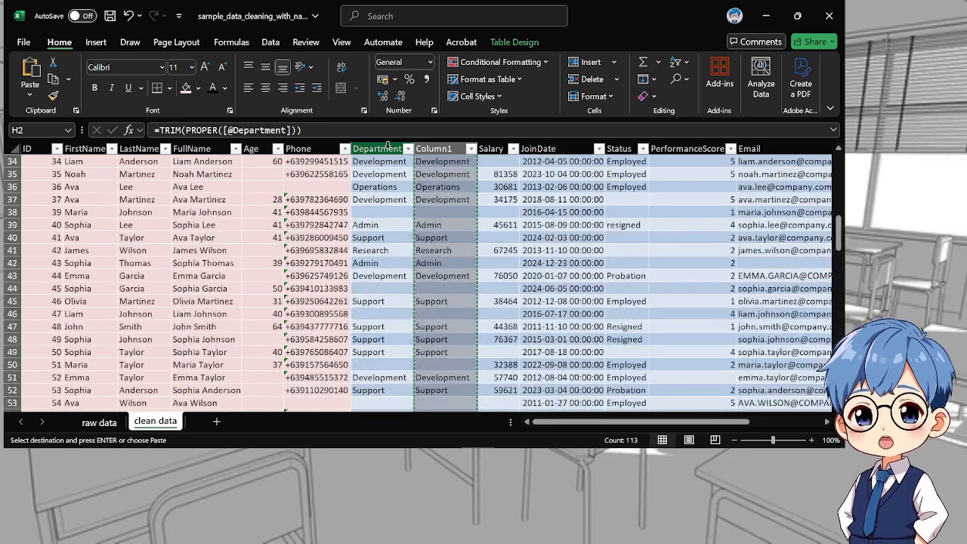
pyautogui.scroll(4, 408, 182)
pyautogui.click(385, 175)
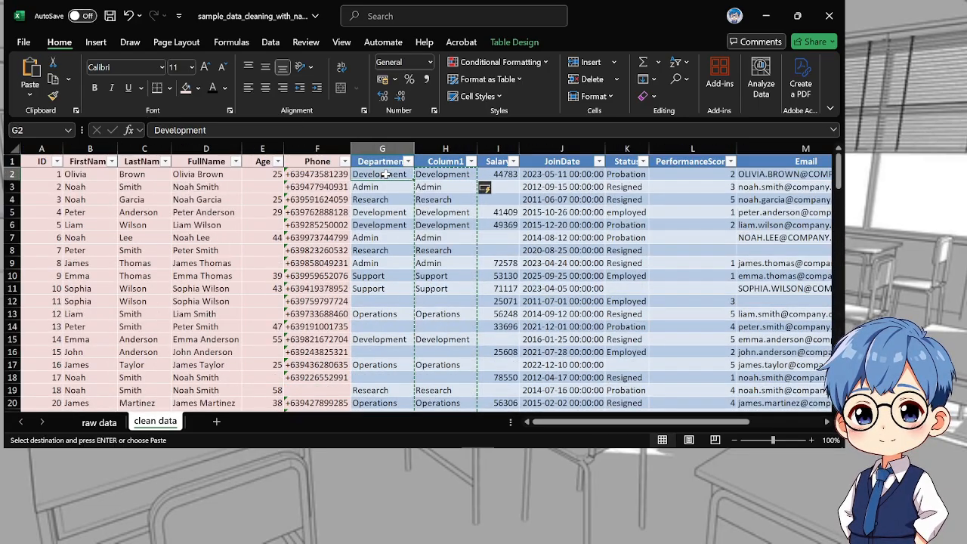
pyautogui.hotkey('ctrl', 'v')
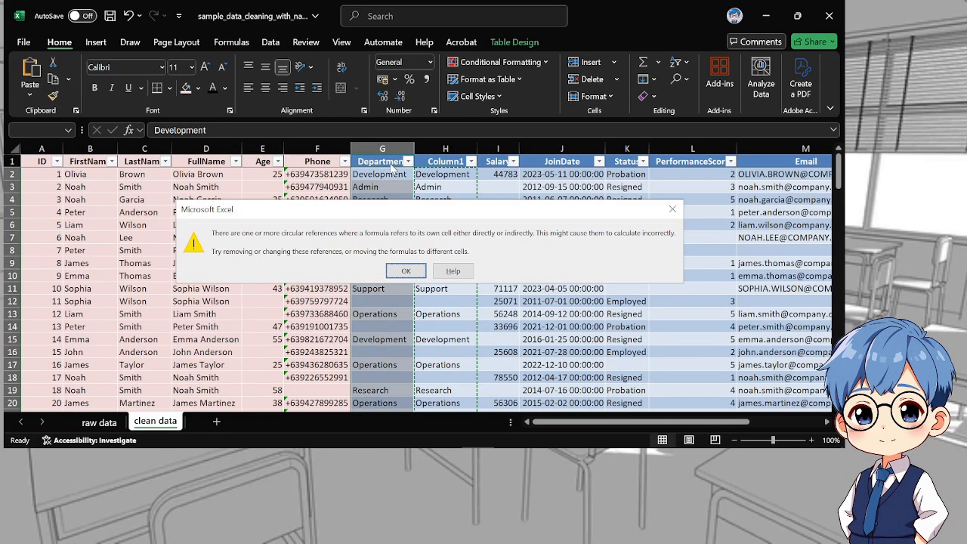
pyautogui.press('Return')
pyautogui.press('ctrl')
pyautogui.press('v')
pyautogui.click(393, 200)
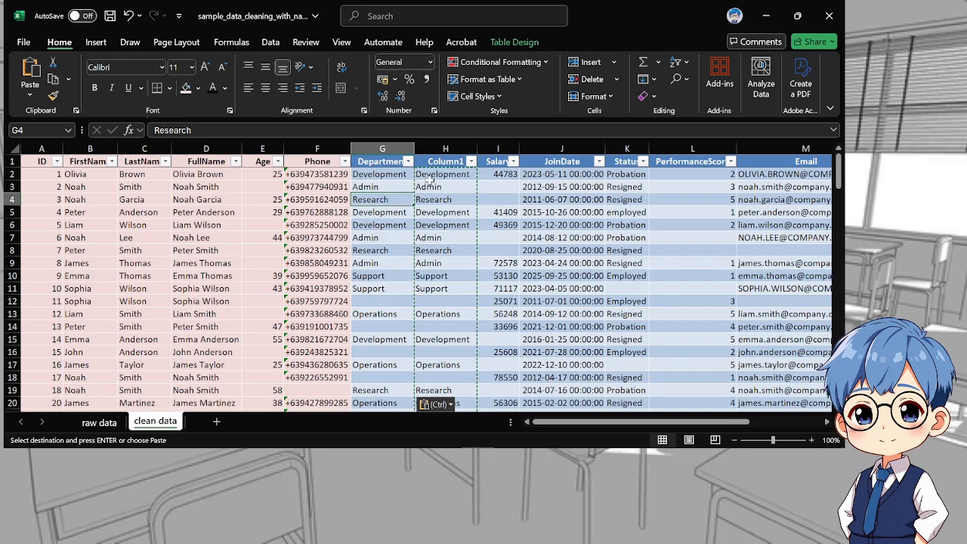
# Delete helper column H beside the Department column
pyautogui.click(451, 146)
pyautogui.rightClick(451, 149)
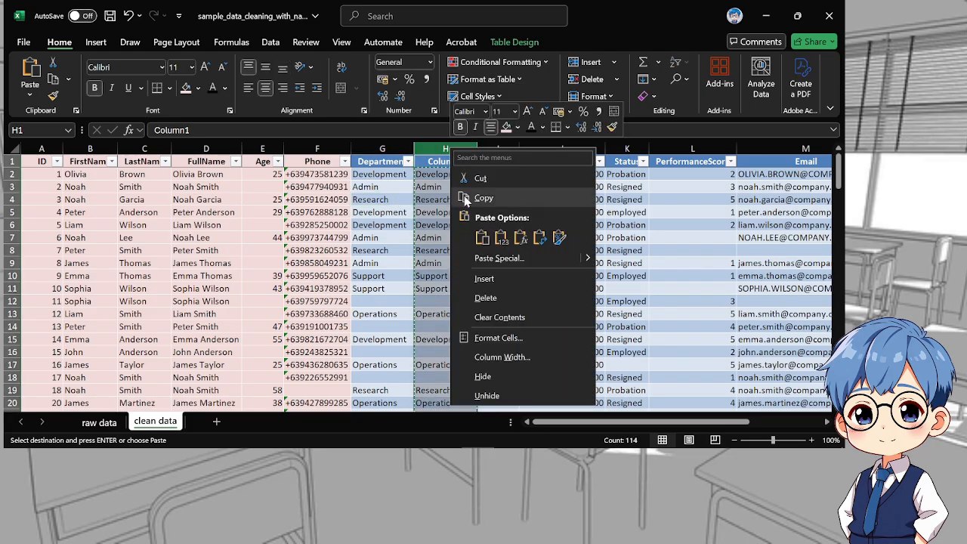
pyautogui.click(486, 295)
# Mark the Department column as finished, header included, with the light pink fill and black text
pyautogui.moveTo(381, 161); pyautogui.dragTo(378, 393)
pyautogui.click(186, 88)
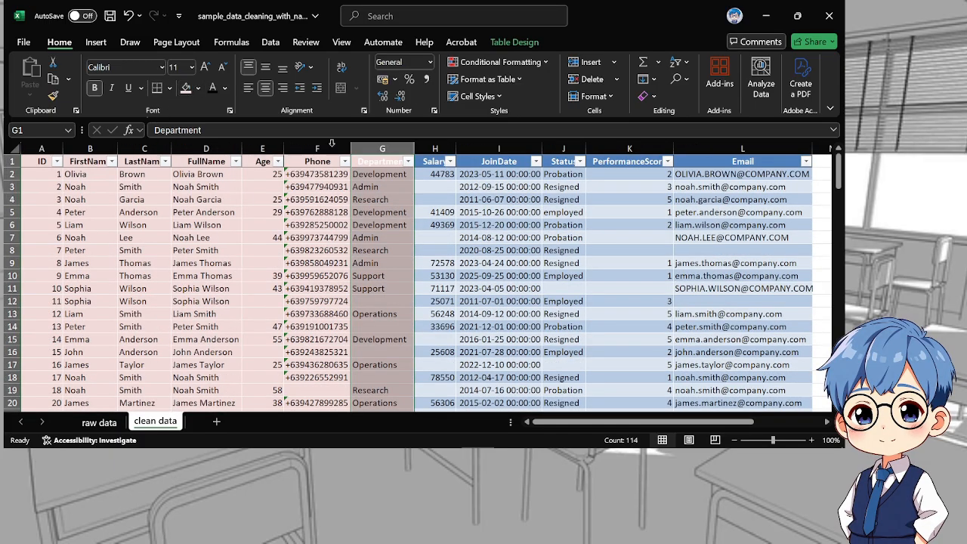
pyautogui.click(212, 87)
pyautogui.click(499, 276)
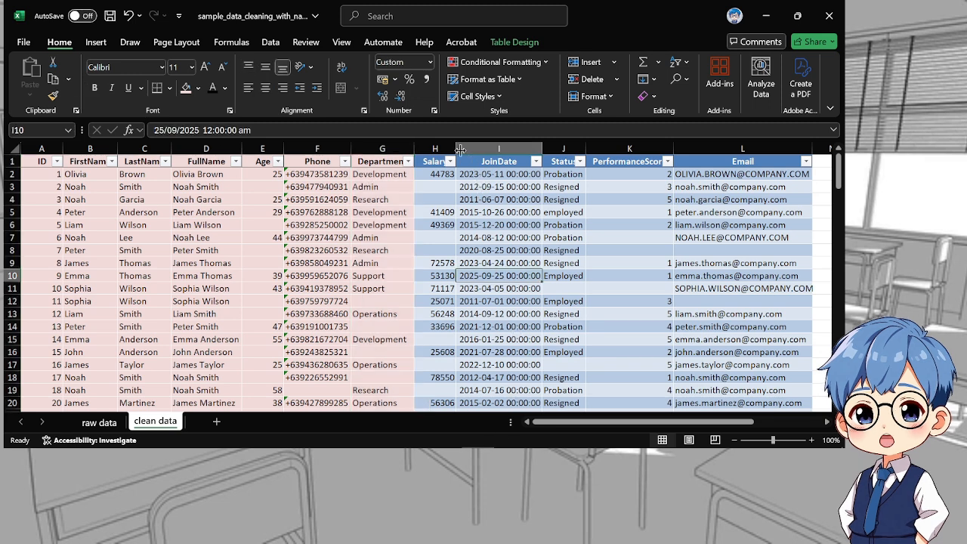
# Widen the Salary column slightly, insert a blank helper column between Salary and JoinDate, and select its first data cell, I2
pyautogui.moveTo(456, 149); pyautogui.dragTo(464, 149)
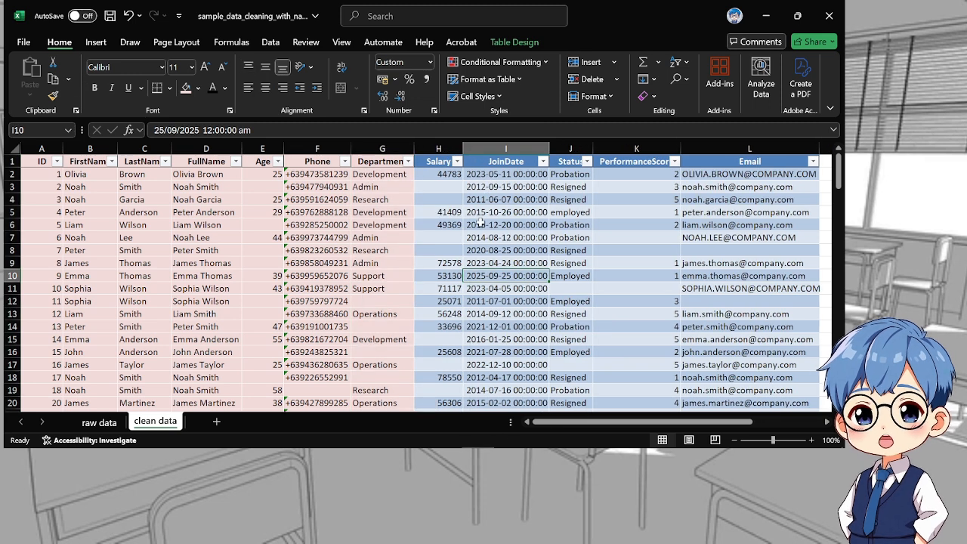
pyautogui.click(481, 149)
pyautogui.rightClick(481, 150)
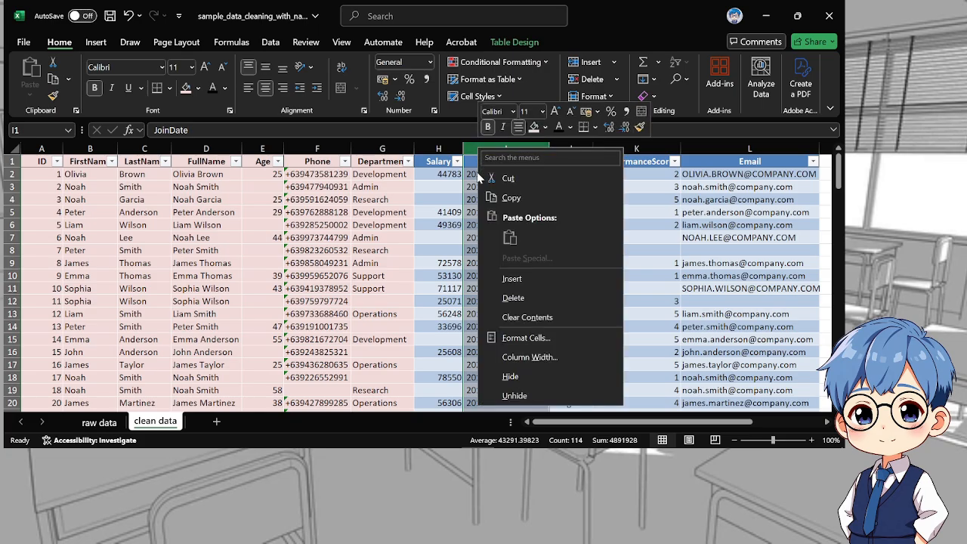
pyautogui.click(512, 279)
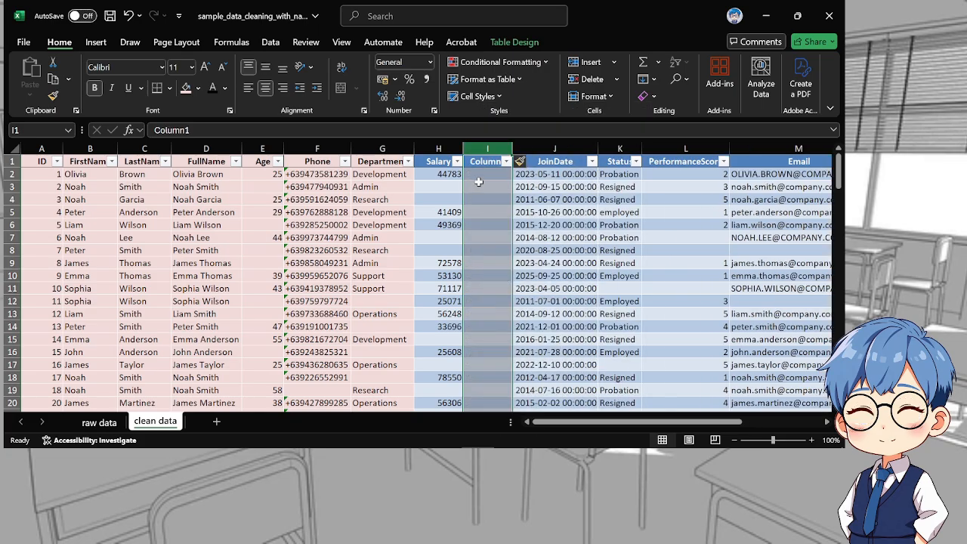
pyautogui.click(479, 185)
pyautogui.click(469, 200)
pyautogui.click(473, 176)
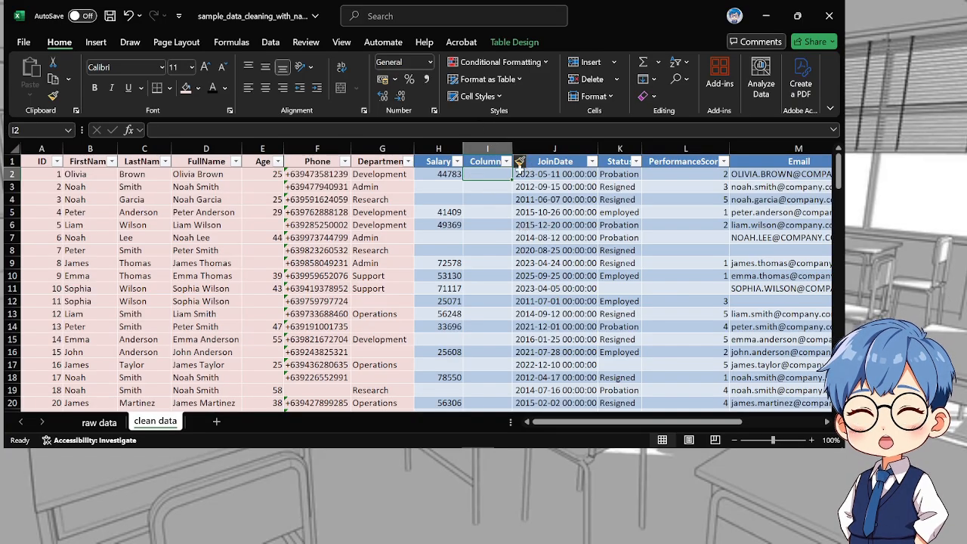
pyautogui.write('=val')
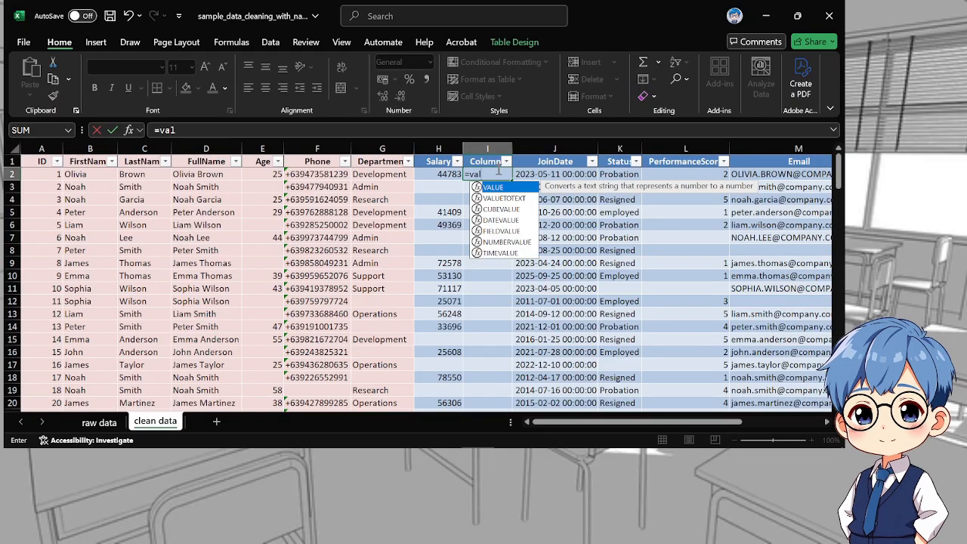
pyautogui.write('ue(')
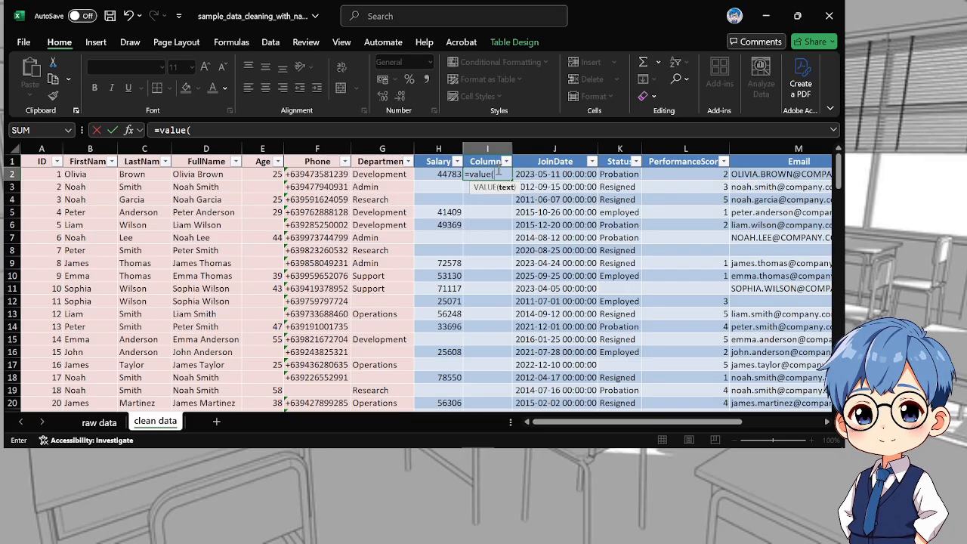
pyautogui.click(428, 172)
pyautogui.write(')')
pyautogui.press('Return')
pyautogui.scroll(-2, 562, 231)
pyautogui.scroll(2, 558, 234)
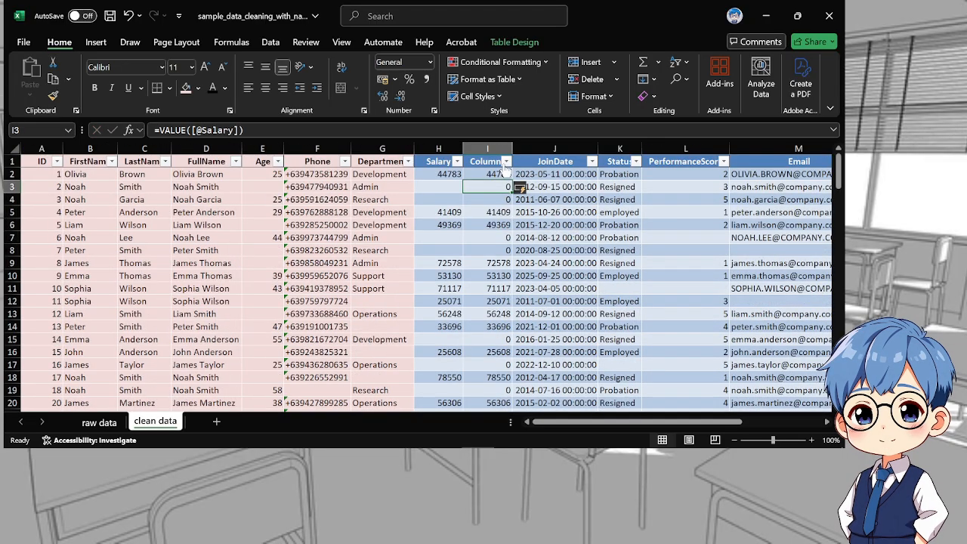
# Filter the helper column beside Salary to show only the rows whose value is 0
pyautogui.click(506, 160)
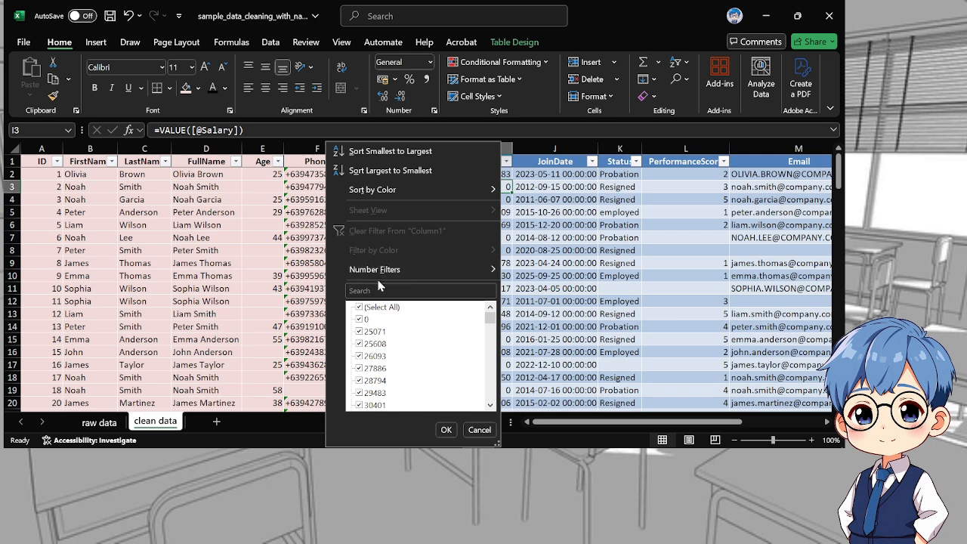
pyautogui.click(360, 306)
pyautogui.click(360, 319)
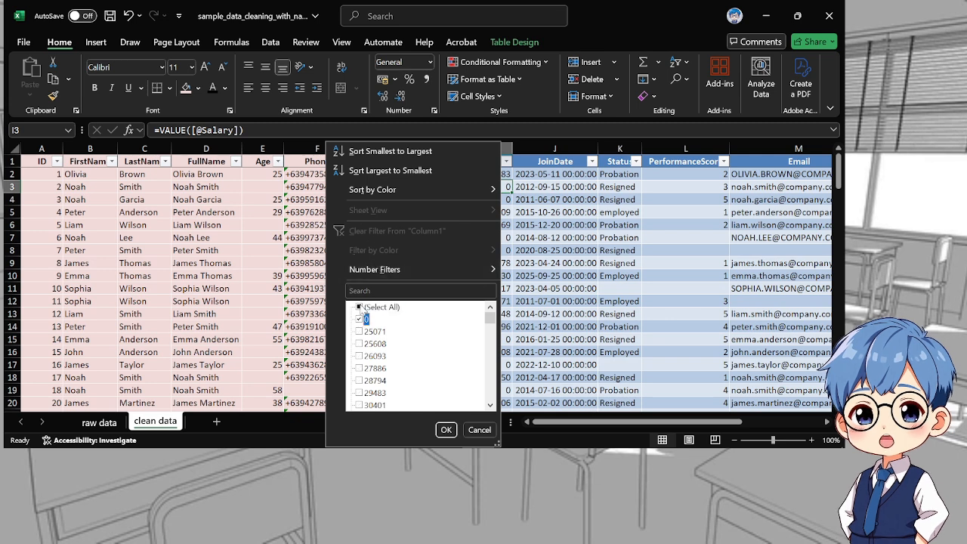
pyautogui.click(445, 429)
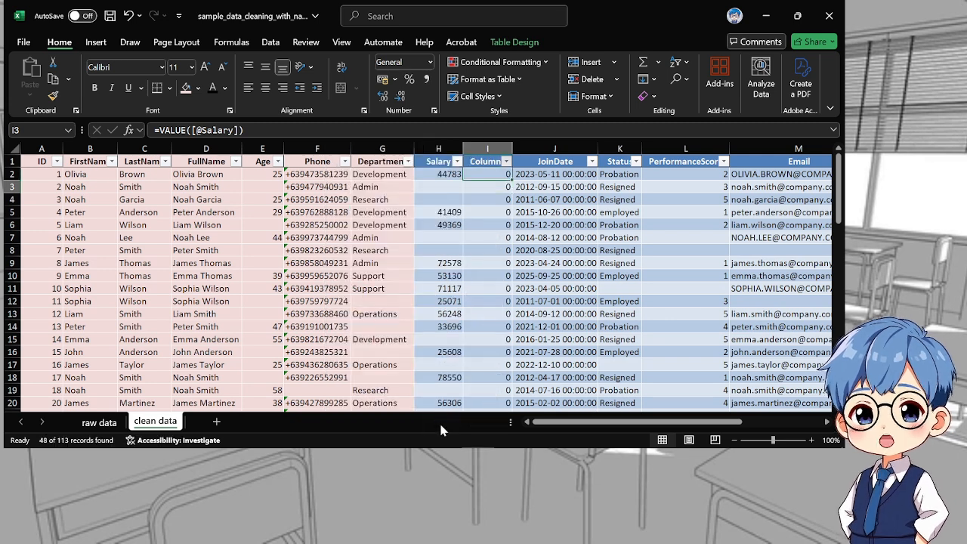
# Clear all the zeros from the filtered helper column cells and remove the filter from that column
pyautogui.click(519, 250)
pyautogui.moveTo(487, 173); pyautogui.dragTo(487, 389)
pyautogui.press('Delete')
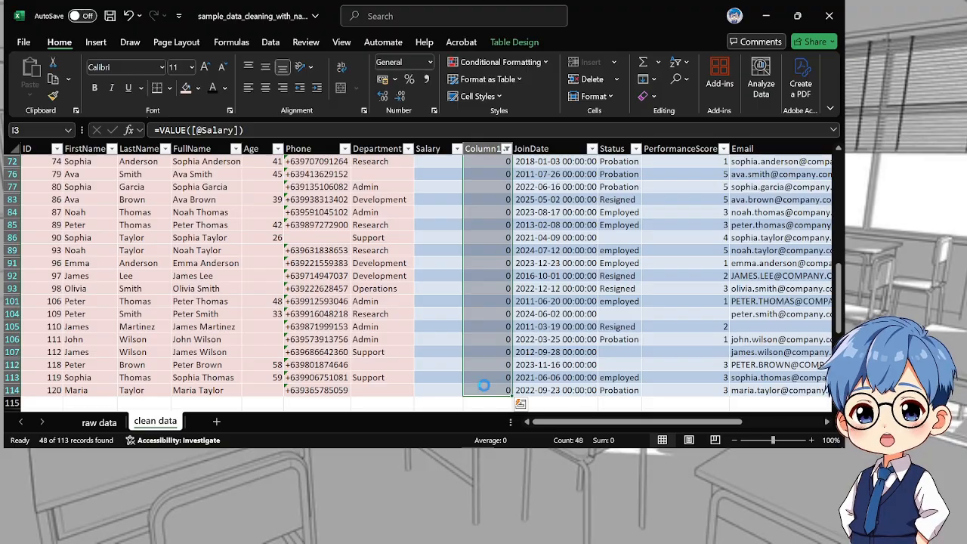
pyautogui.scroll(10, 487, 377)
pyautogui.click(542, 253)
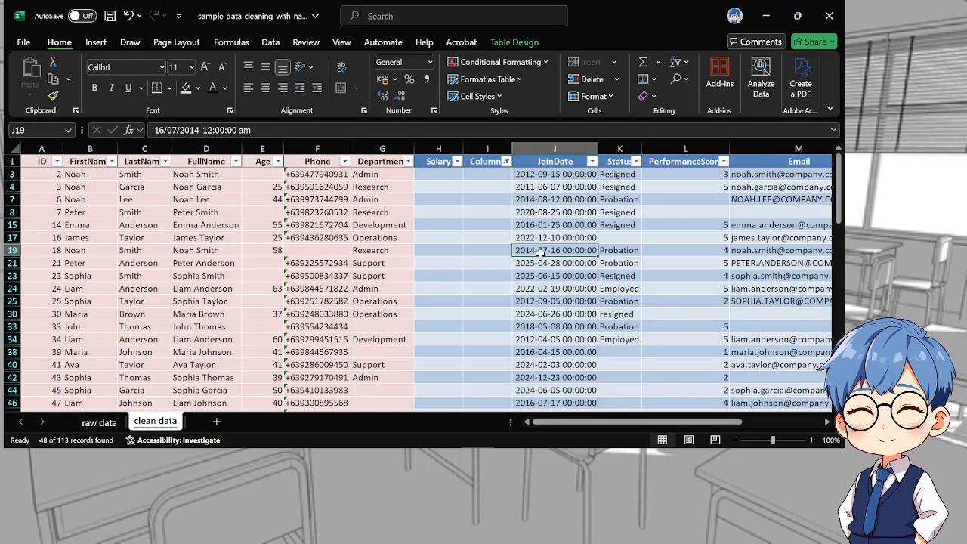
pyautogui.click(505, 161)
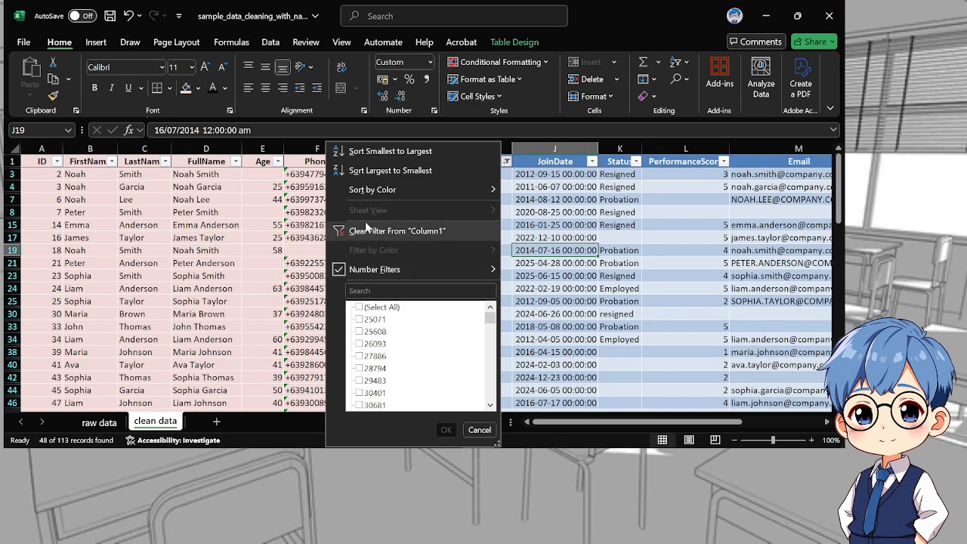
pyautogui.click(368, 231)
# Copy the converted salaries from helper column I over the Salary column, starting at H2, and keep them as values only
pyautogui.moveTo(472, 177); pyautogui.dragTo(496, 382)
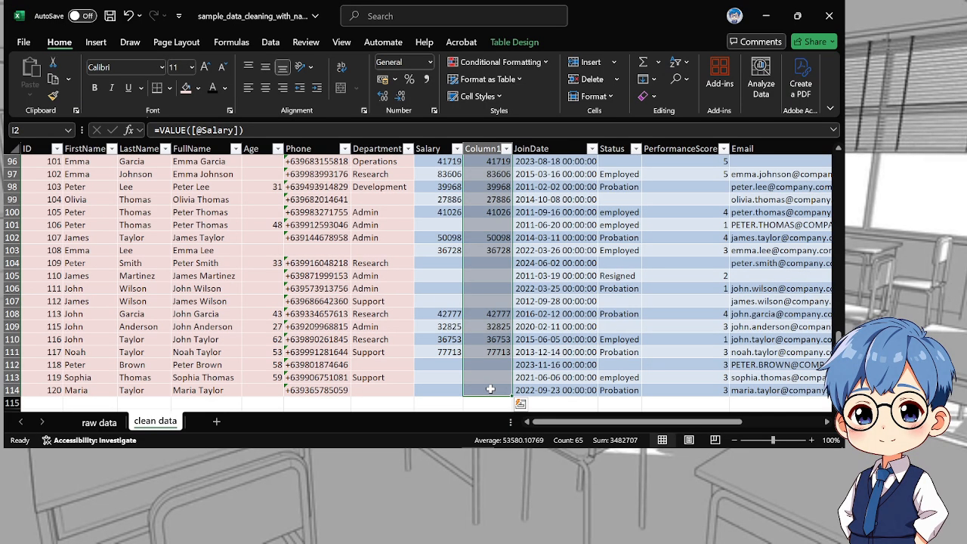
pyautogui.hotkey('ctrl', 'c')
pyautogui.scroll(20, 496, 381)
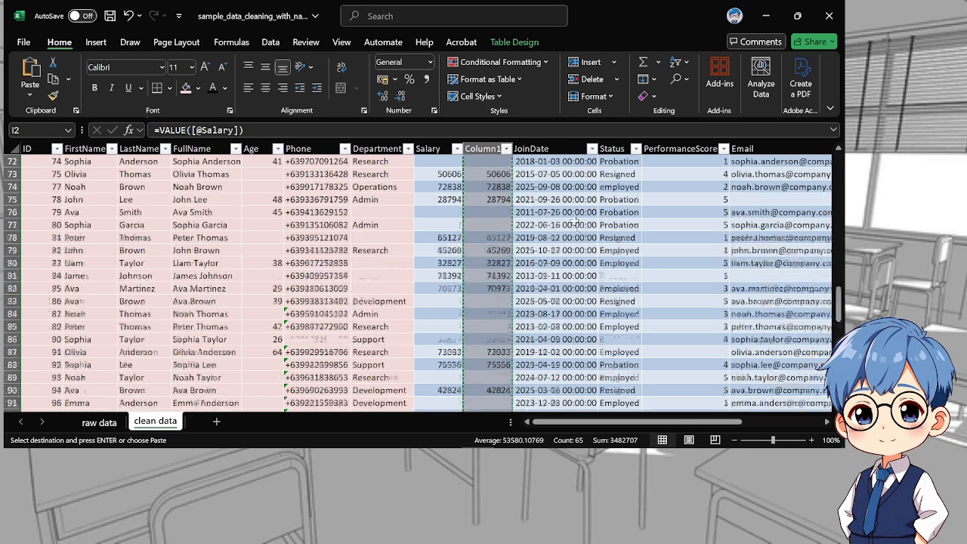
pyautogui.scroll(1, 446, 186)
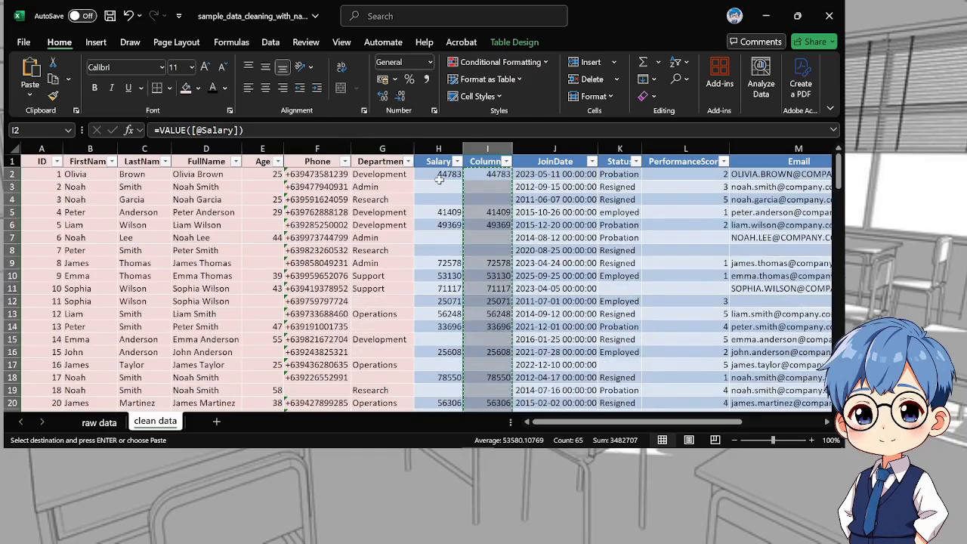
pyautogui.click(436, 174)
pyautogui.hotkey('ctrl', 'v')
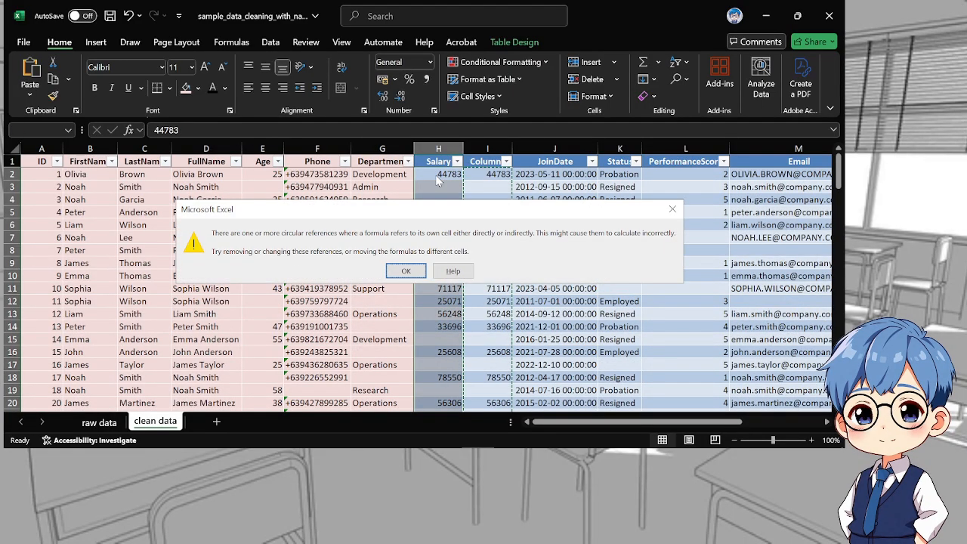
pyautogui.press('Return')
pyautogui.press('ctrl')
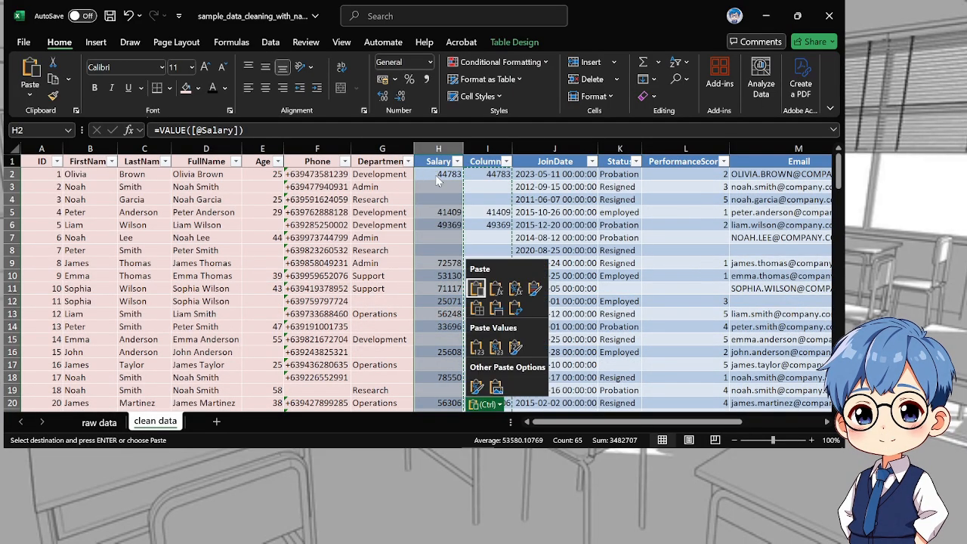
pyautogui.press('v')
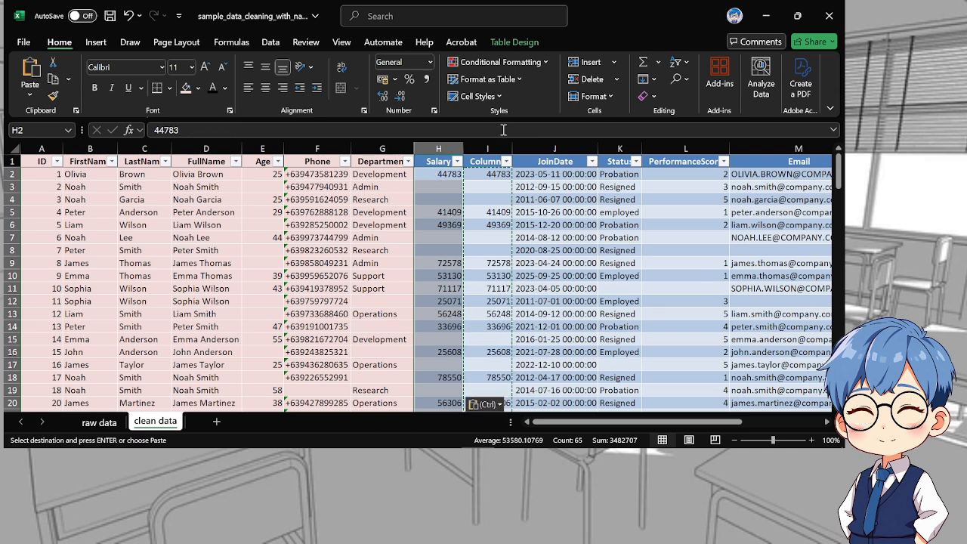
# Delete helper column I beside the Salary column and select the first salary cell, H2
pyautogui.click(489, 148)
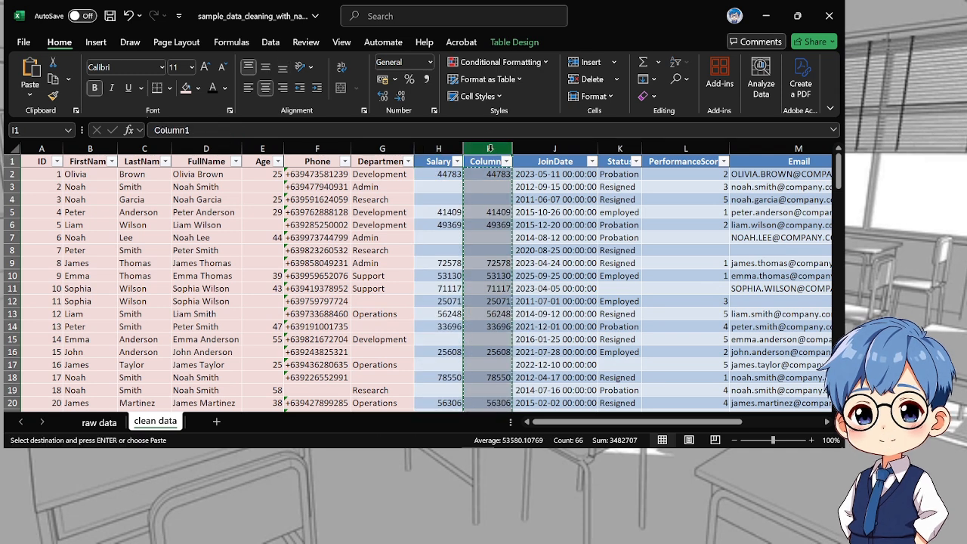
pyautogui.rightClick(490, 148)
pyautogui.click(553, 302)
pyautogui.click(440, 173)
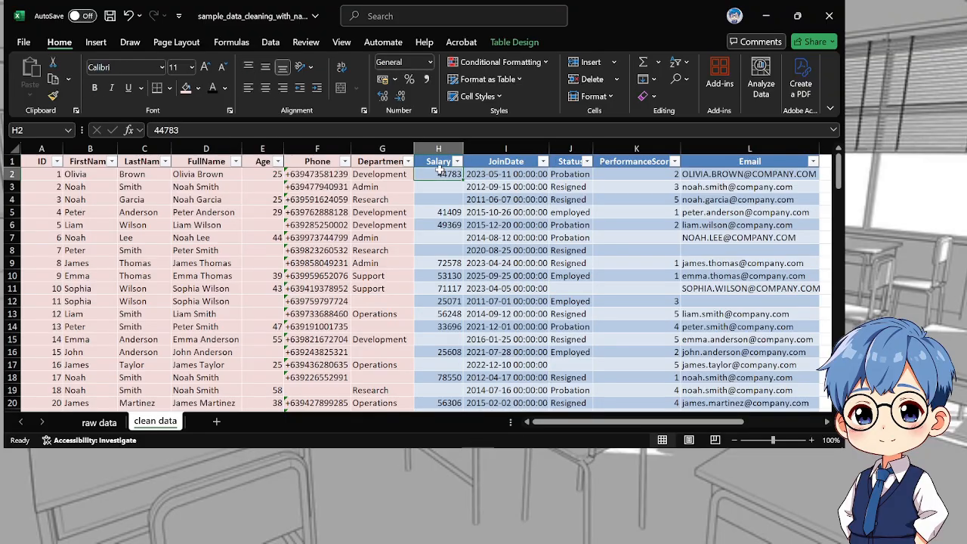
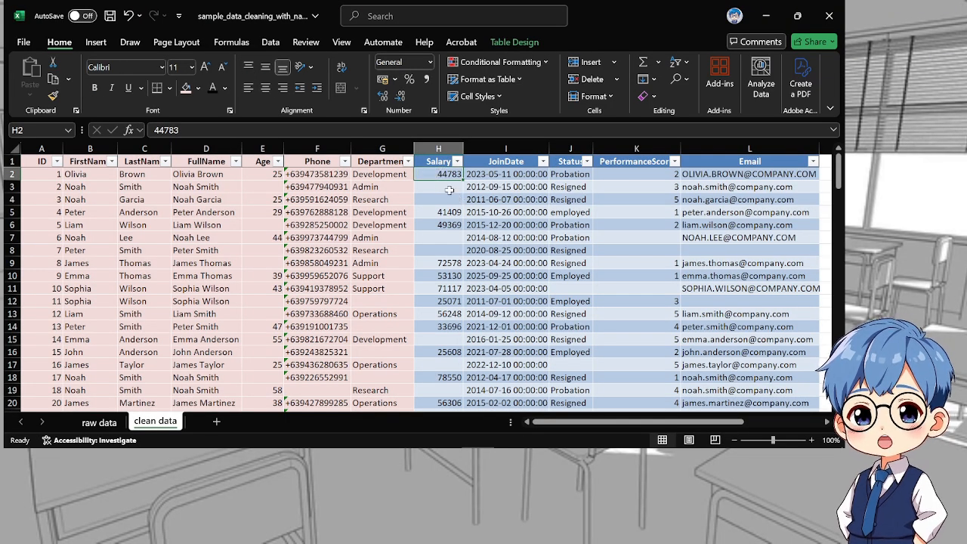
pyautogui.moveTo(440, 204); pyautogui.dragTo(457, 388)
pyautogui.click(445, 157)
pyautogui.click(441, 148)
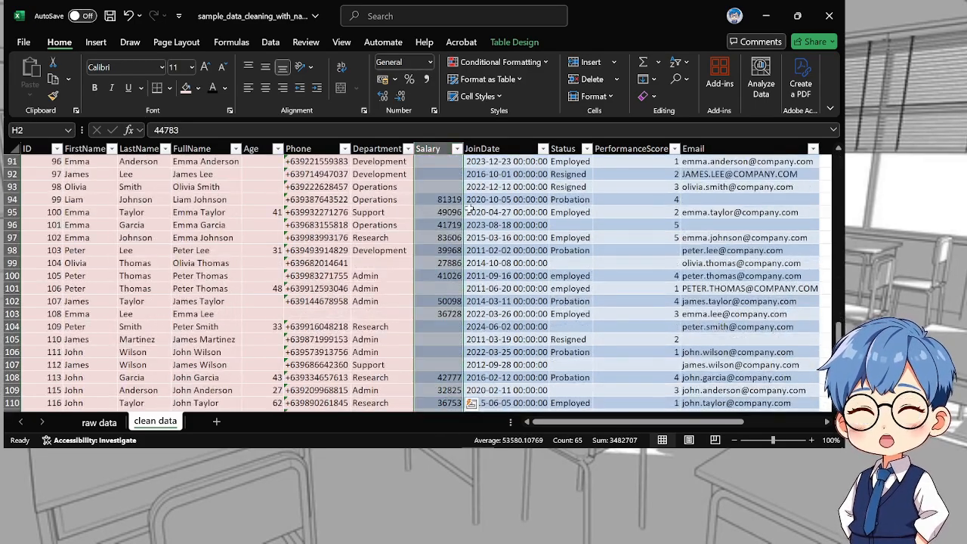
pyautogui.scroll(16, 475, 219)
pyautogui.scroll(14, 478, 218)
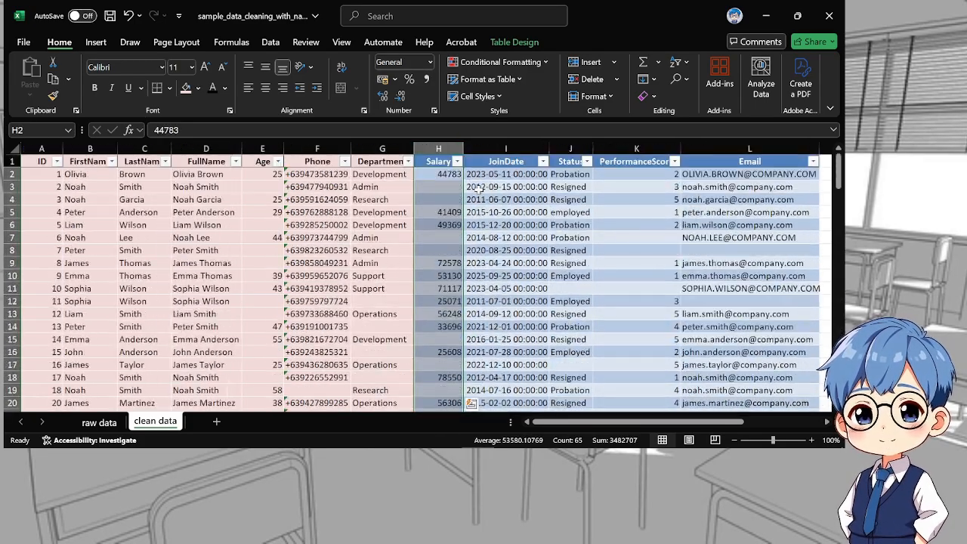
pyautogui.click(440, 156)
pyautogui.click(439, 158)
pyautogui.click(434, 155)
pyautogui.click(432, 155)
pyautogui.click(432, 154)
pyautogui.click(432, 155)
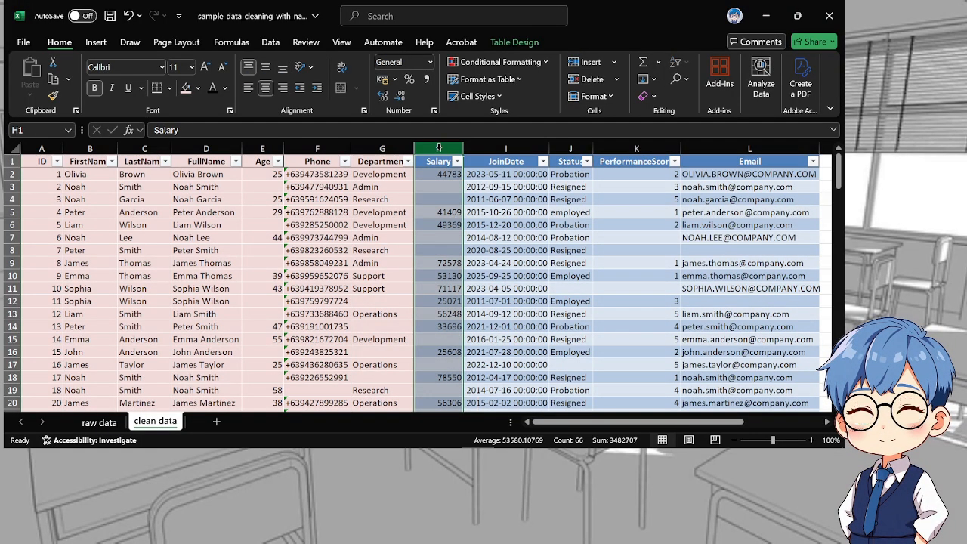
pyautogui.click(571, 224)
pyautogui.click(438, 149)
pyautogui.click(433, 160)
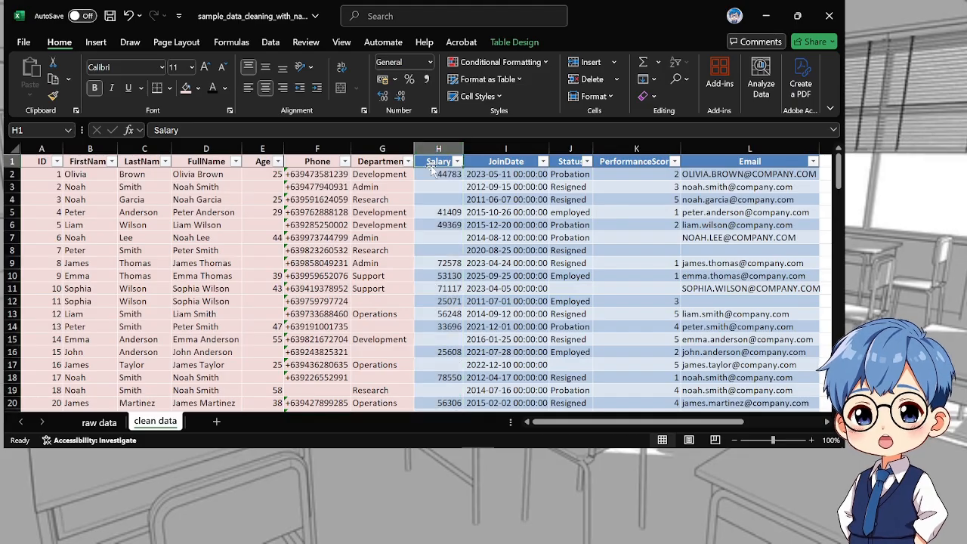
pyautogui.doubleClick(432, 160)
# Format the whole Salary column as Currency with the ₱ symbol and 2 decimal places
pyautogui.click(444, 149)
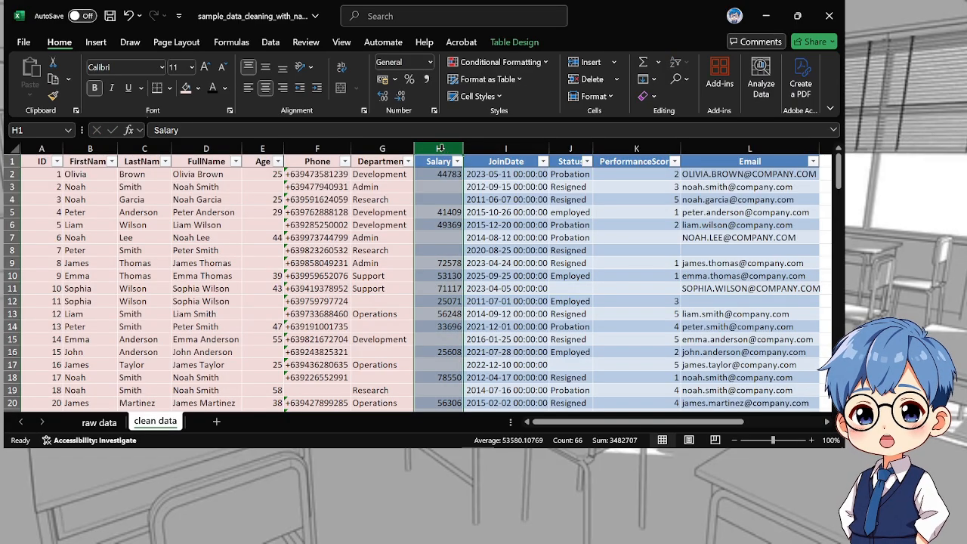
pyautogui.rightClick(441, 151)
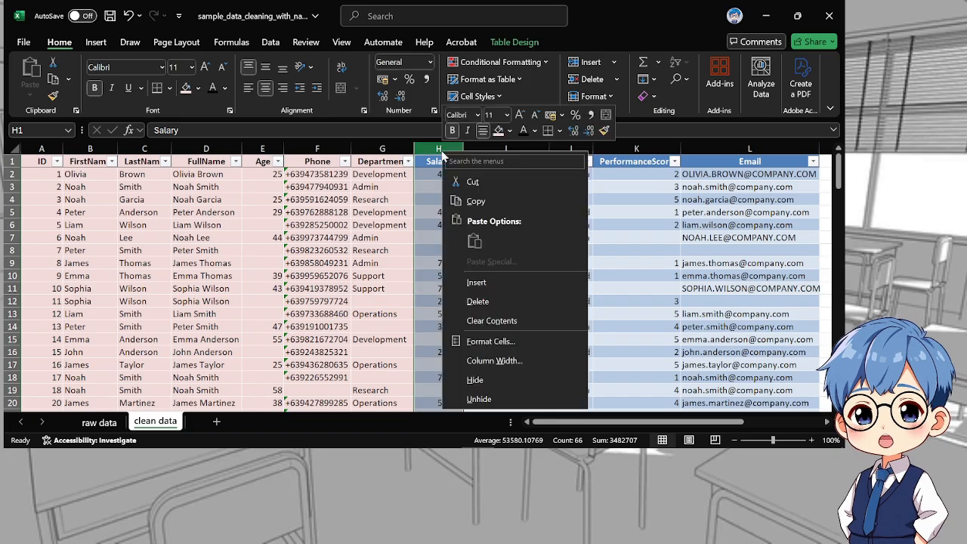
pyautogui.click(491, 341)
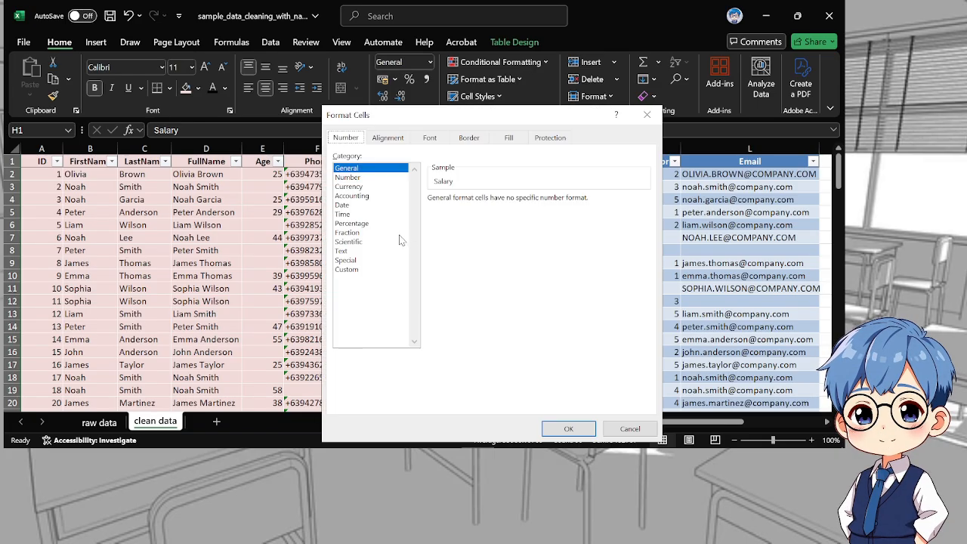
pyautogui.click(353, 186)
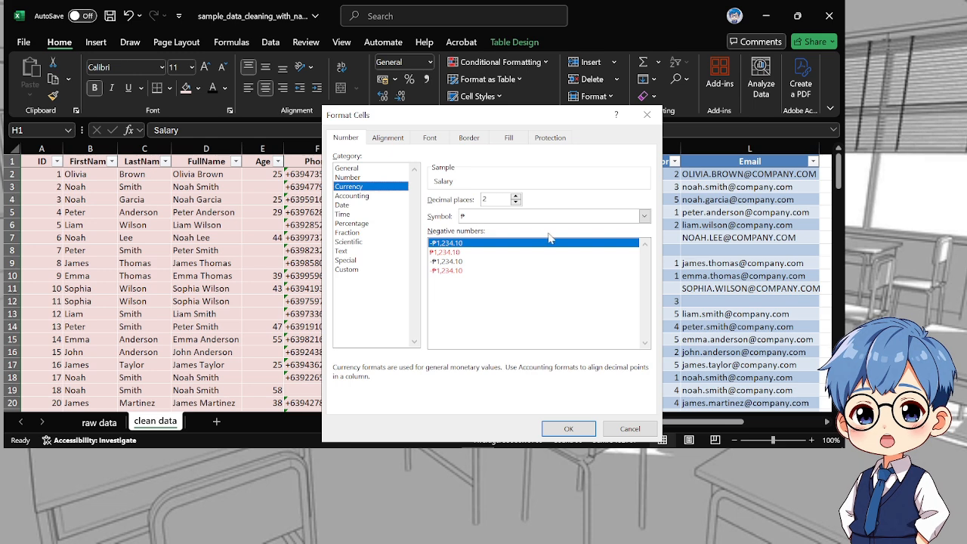
pyautogui.click(527, 216)
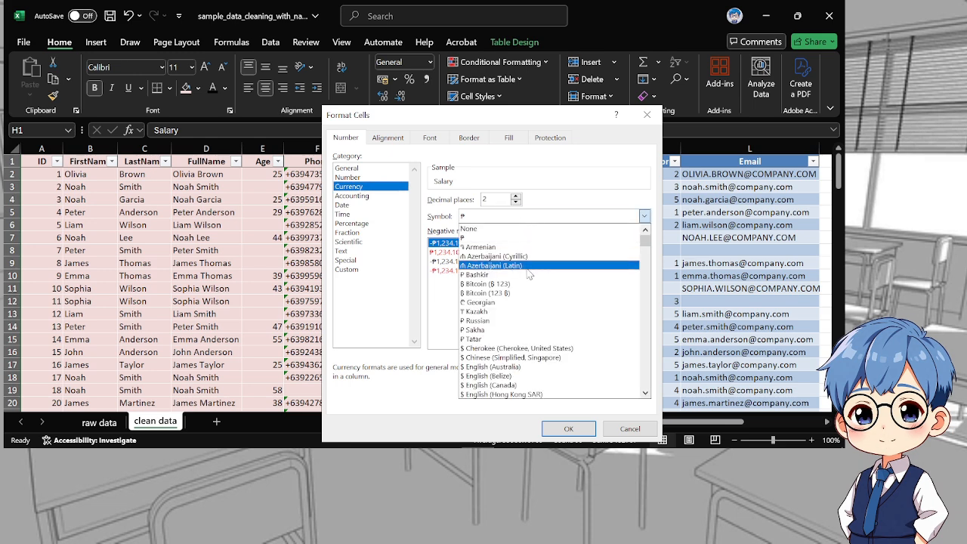
pyautogui.click(484, 237)
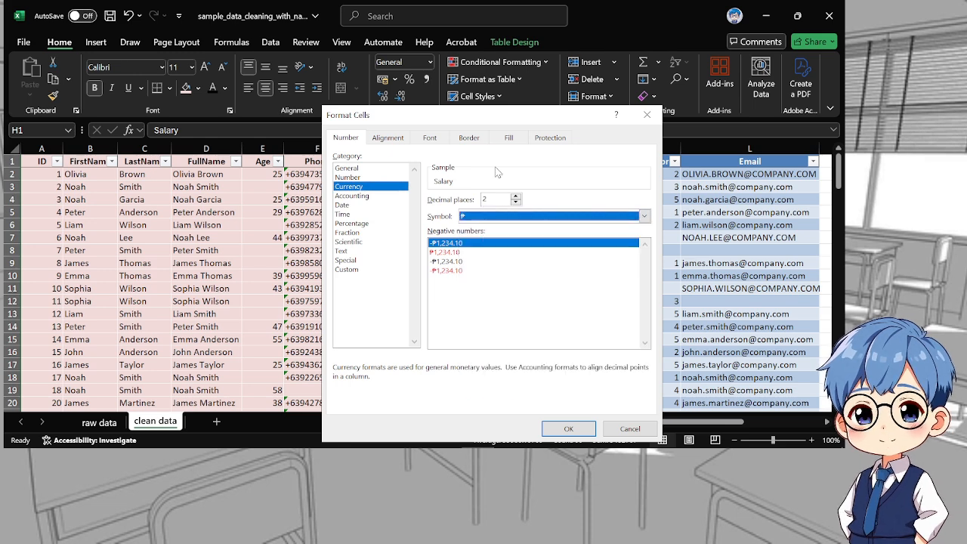
pyautogui.click(579, 431)
pyautogui.click(519, 263)
pyautogui.scroll(-6, 521, 268)
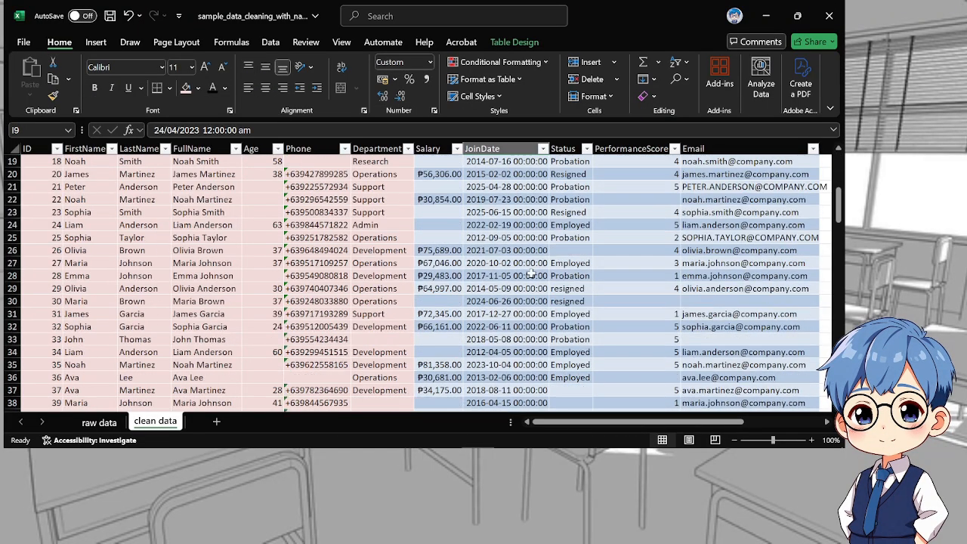
pyautogui.scroll(6, 530, 271)
# Colour-mark the Salary column from header to last row with the light pink fill and black header text of the finished columns
pyautogui.moveTo(432, 167); pyautogui.dragTo(433, 391)
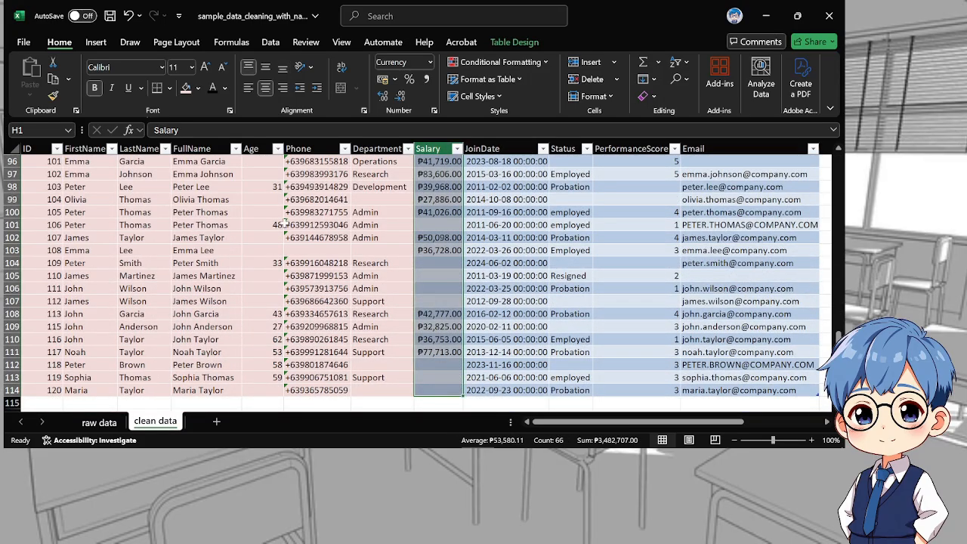
pyautogui.click(185, 88)
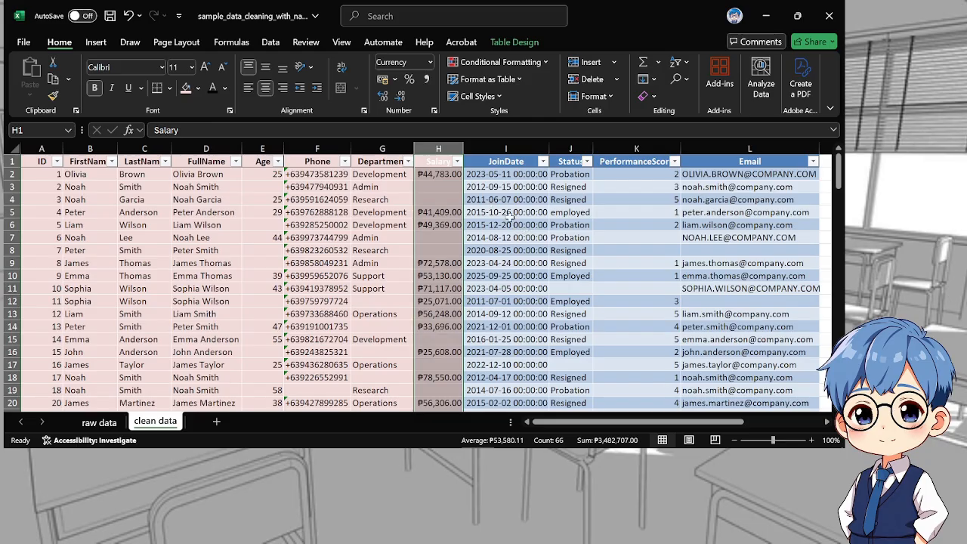
pyautogui.hotkey('ctrl', 'z')
pyautogui.click(571, 186)
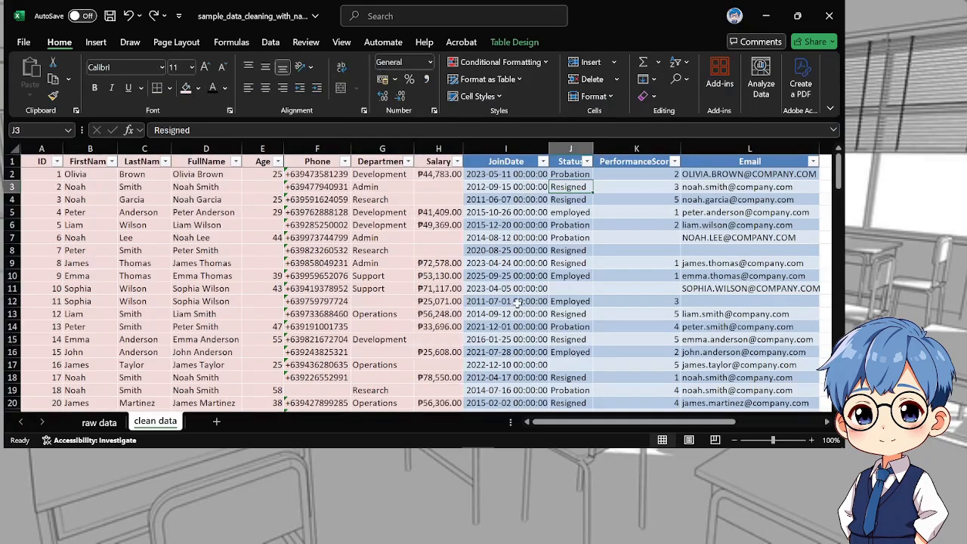
# Examine the JoinDate values from the first row to the end of the table for their date and time format
pyautogui.click(506, 288)
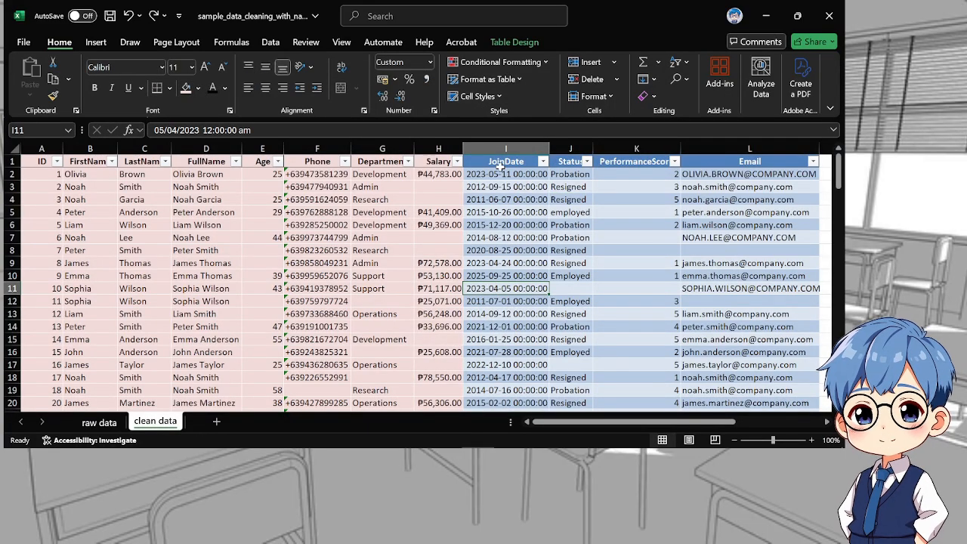
pyautogui.scroll(-18, 505, 224)
pyautogui.scroll(-19, 504, 224)
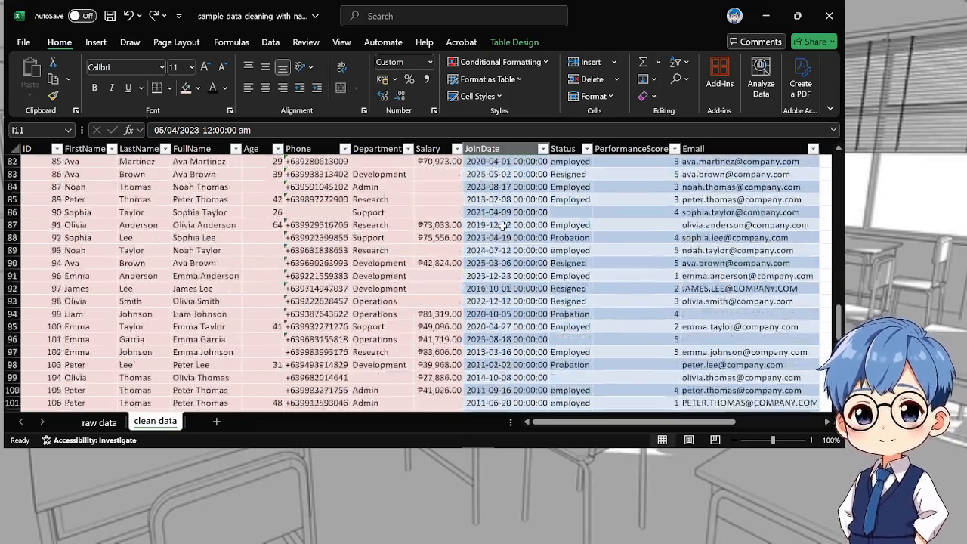
pyautogui.scroll(10, 504, 224)
pyautogui.scroll(20, 504, 225)
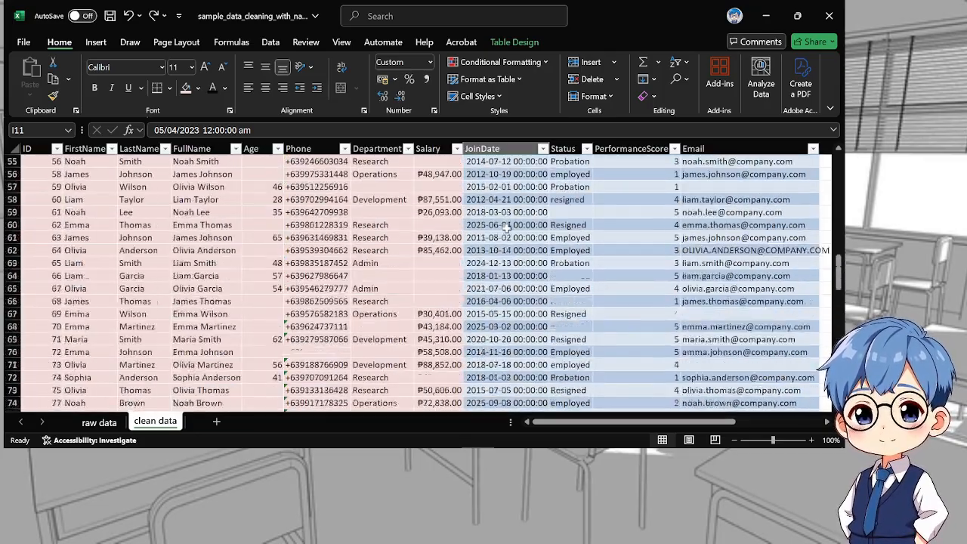
pyautogui.scroll(3, 510, 230)
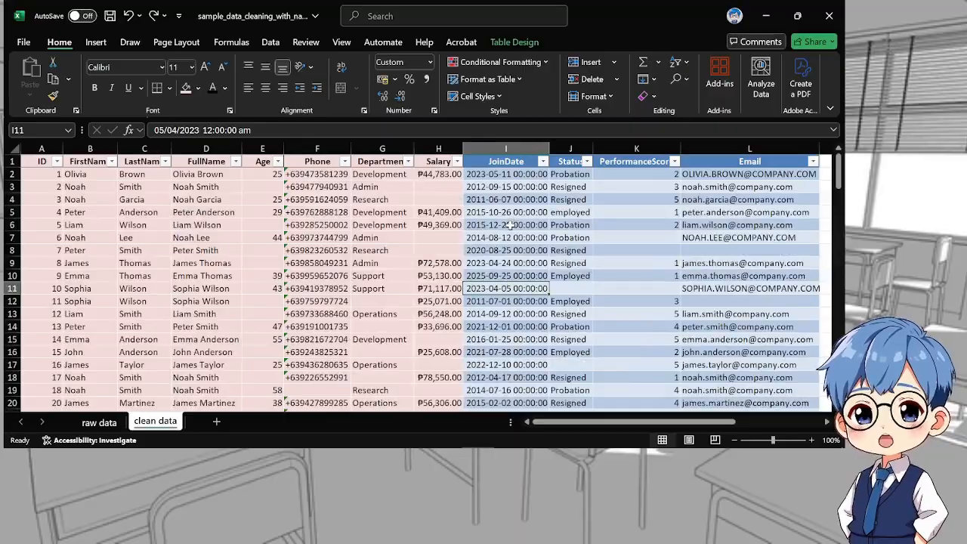
pyautogui.scroll(-20, 511, 230)
pyautogui.scroll(-2, 537, 259)
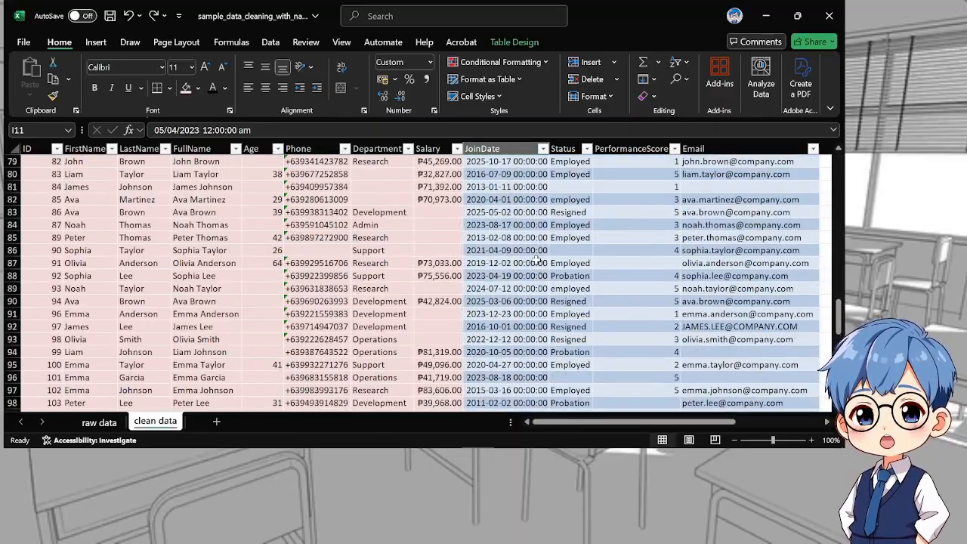
pyautogui.scroll(14, 538, 259)
pyautogui.scroll(12, 537, 259)
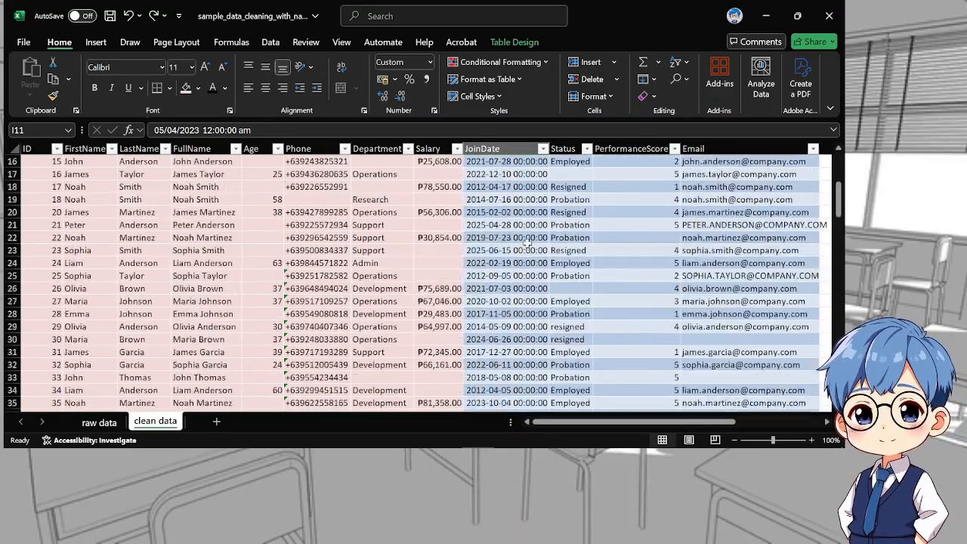
# Format the whole JoinDate column as Date with type *14/03/2012 and the English (Philippines) locale, and check the rows
pyautogui.click(506, 148)
pyautogui.rightClick(507, 151)
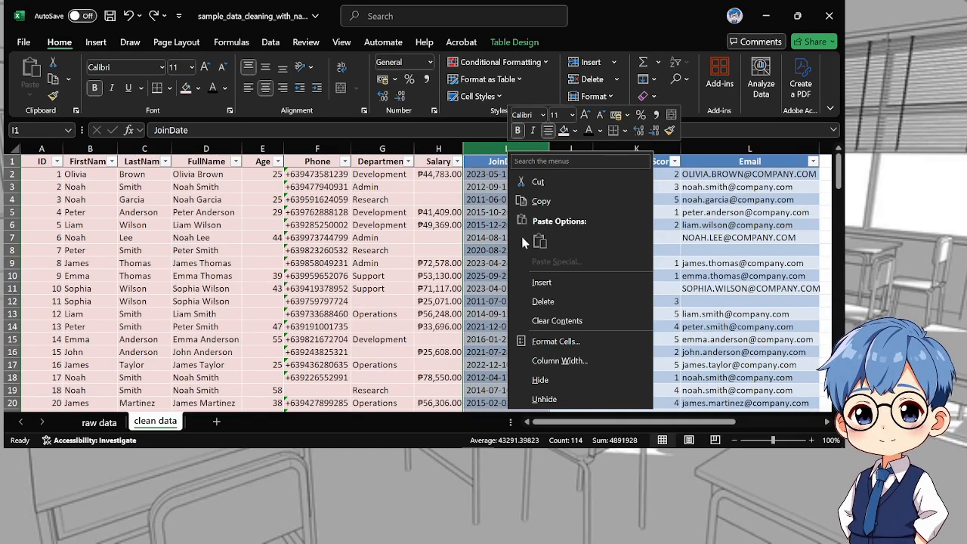
pyautogui.click(544, 341)
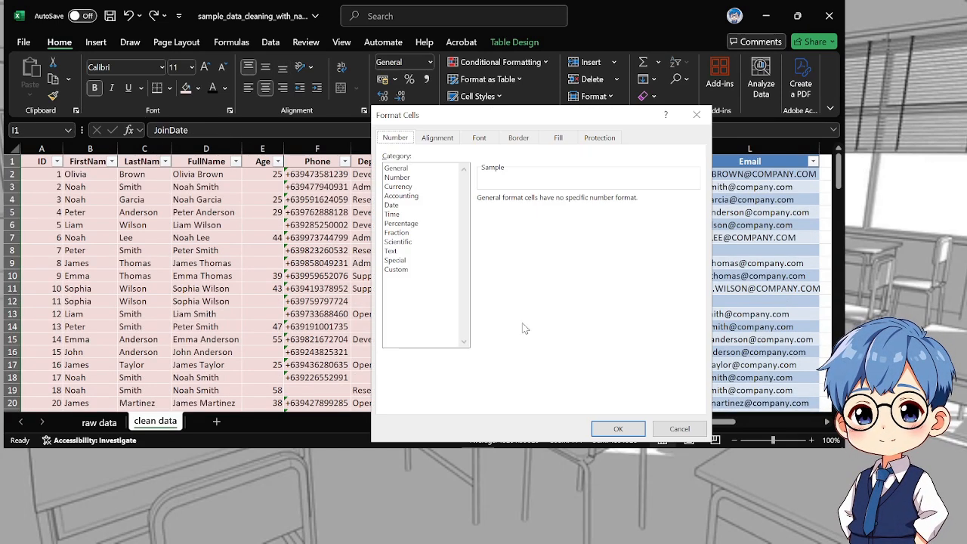
pyautogui.click(392, 205)
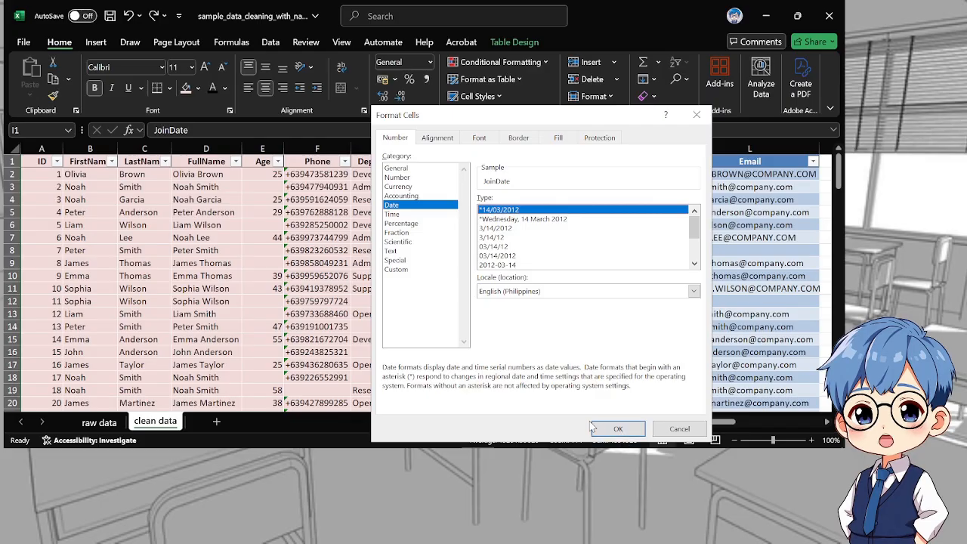
pyautogui.click(618, 428)
pyautogui.click(504, 225)
pyautogui.scroll(-13, 534, 281)
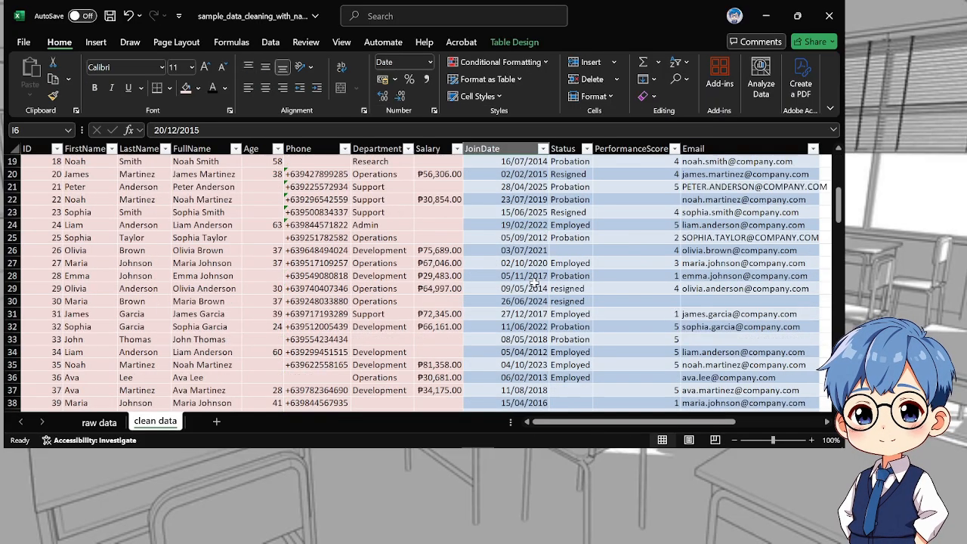
pyautogui.scroll(-20, 534, 282)
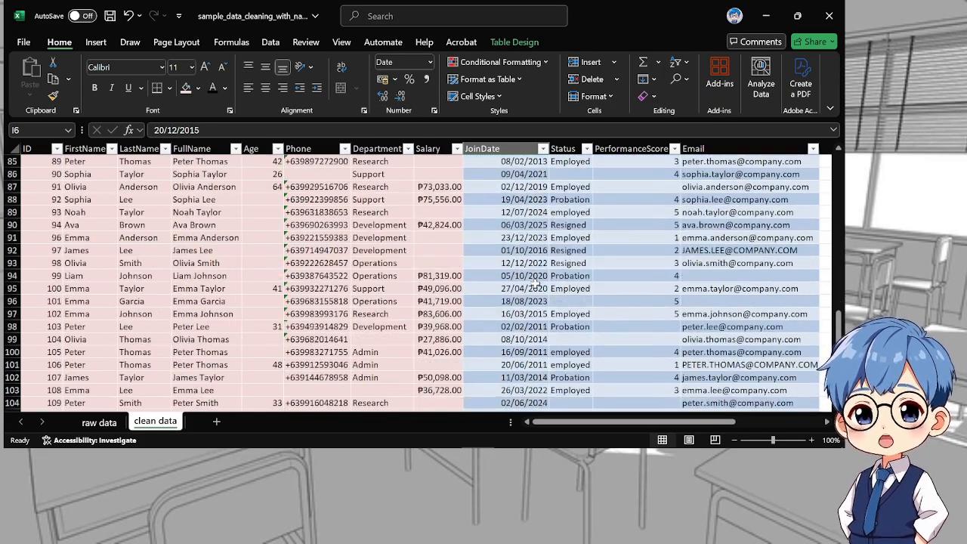
pyautogui.scroll(-4, 535, 281)
pyautogui.scroll(20, 535, 281)
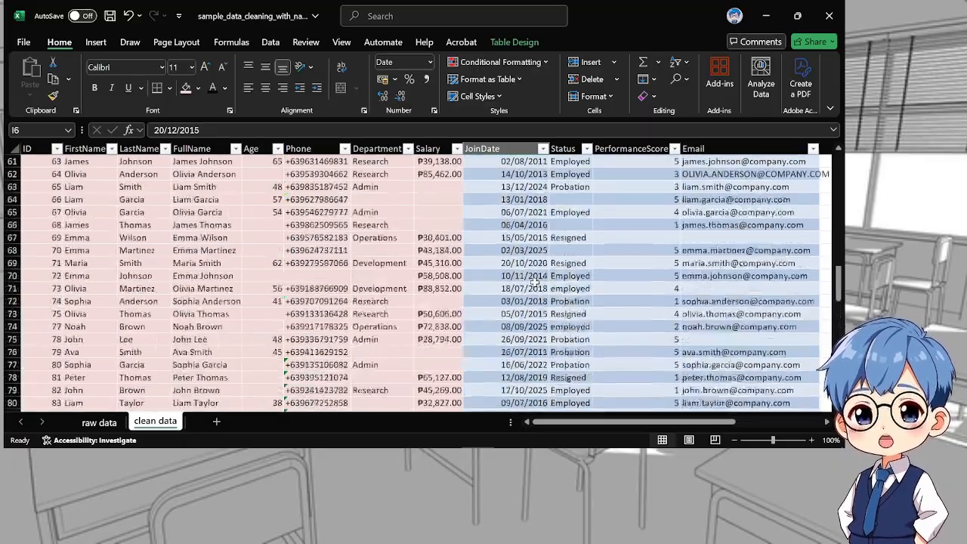
pyautogui.scroll(14, 542, 259)
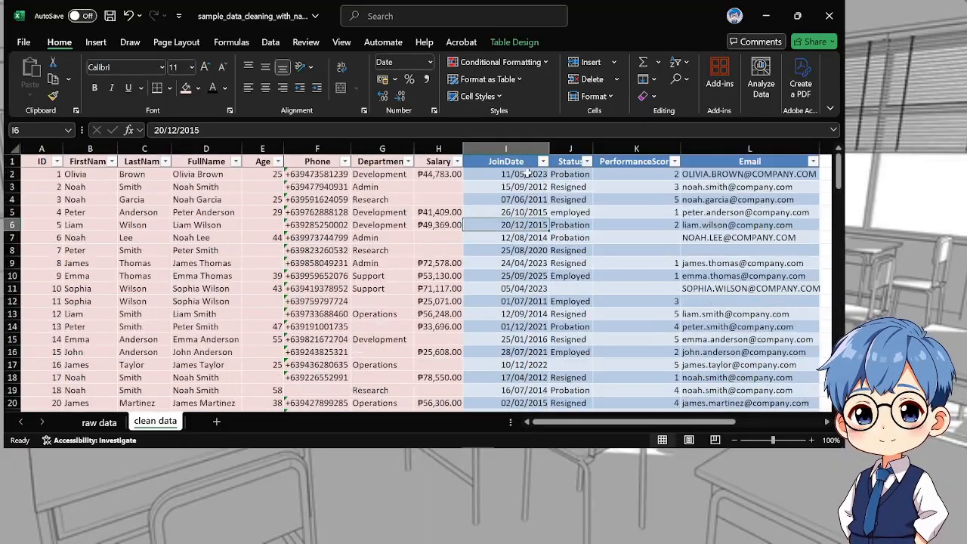
# Colour-mark the JoinDate column from header to last row with the same light pink fill and black header text
pyautogui.moveTo(519, 162); pyautogui.dragTo(508, 361)
pyautogui.click(184, 88)
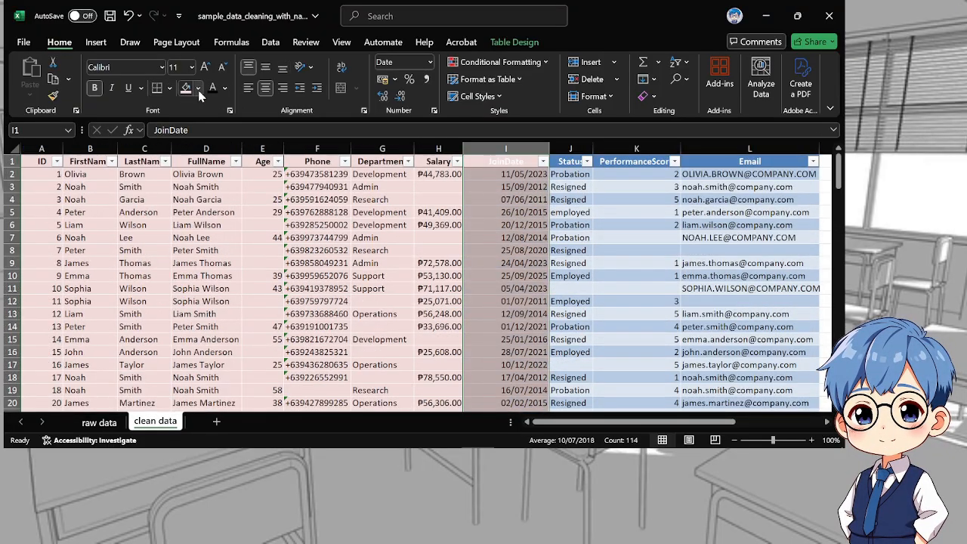
pyautogui.click(664, 200)
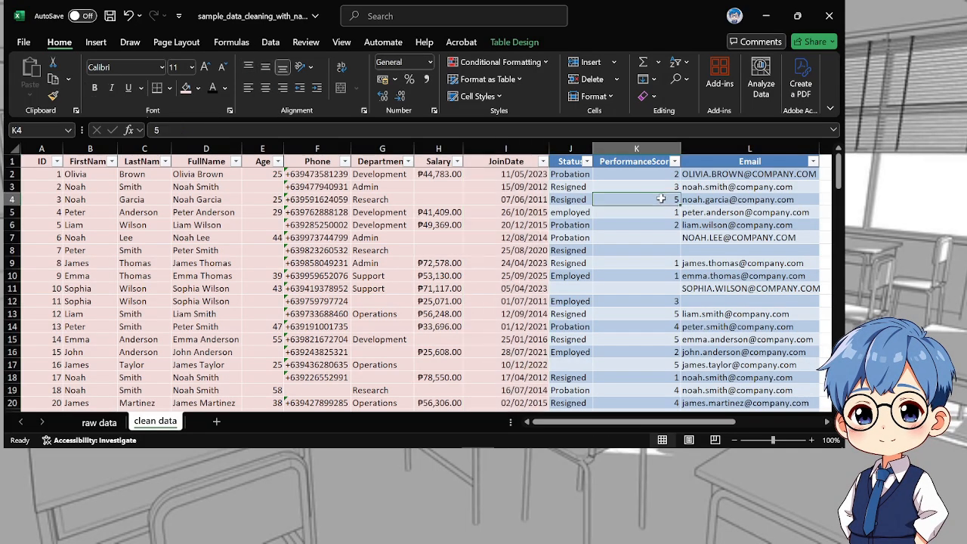
# Insert an empty helper column between Status and PerformanceScore
pyautogui.click(599, 145)
pyautogui.rightClick(602, 149)
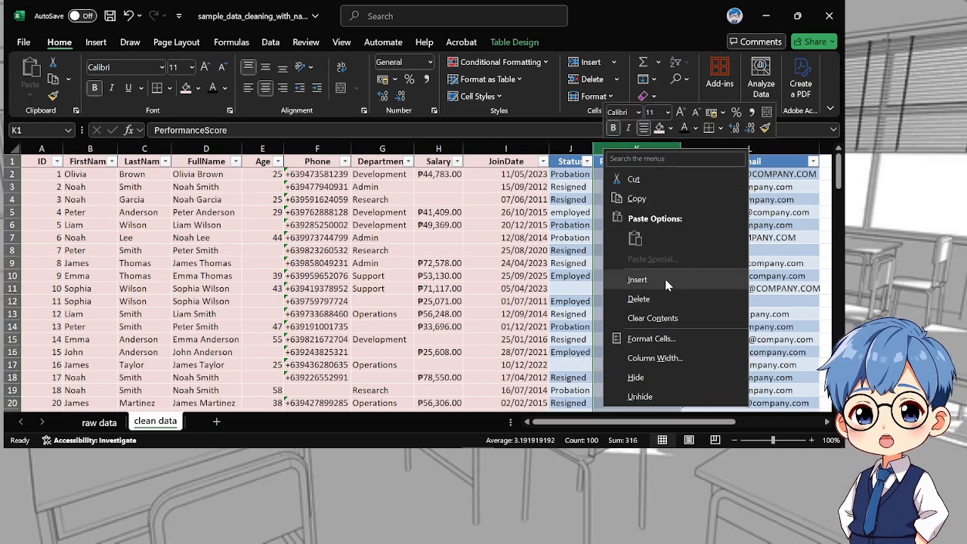
pyautogui.click(627, 277)
pyautogui.click(618, 175)
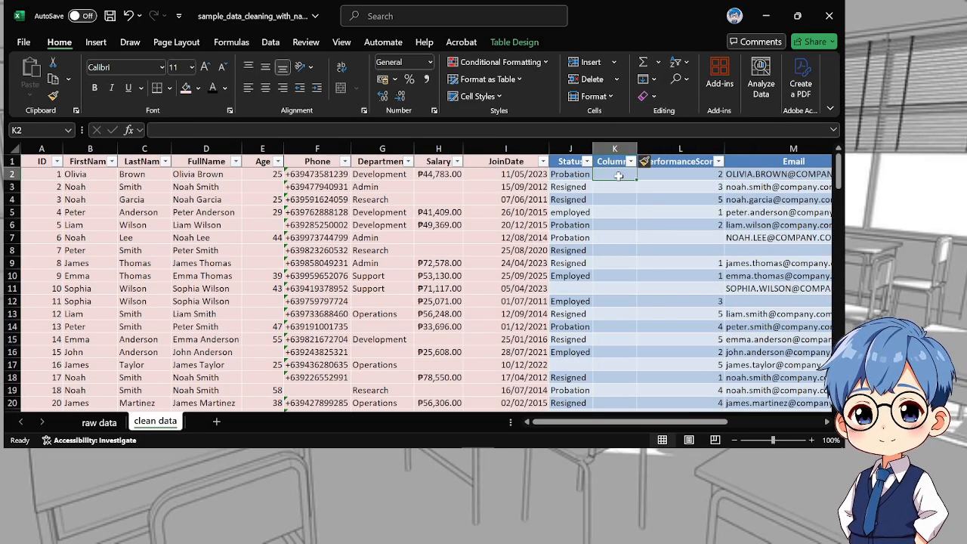
pyautogui.write('=tr')
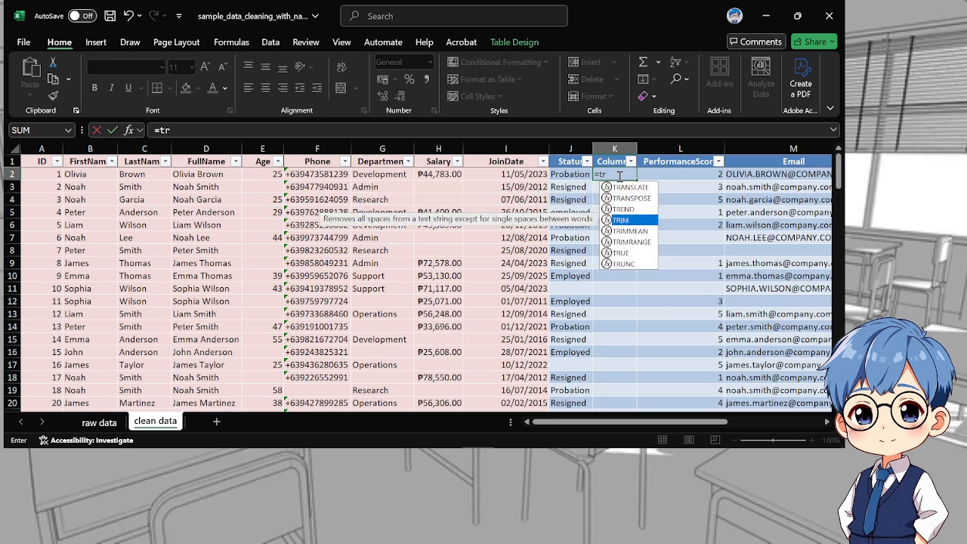
pyautogui.press('Tab')
pyautogui.write('p')
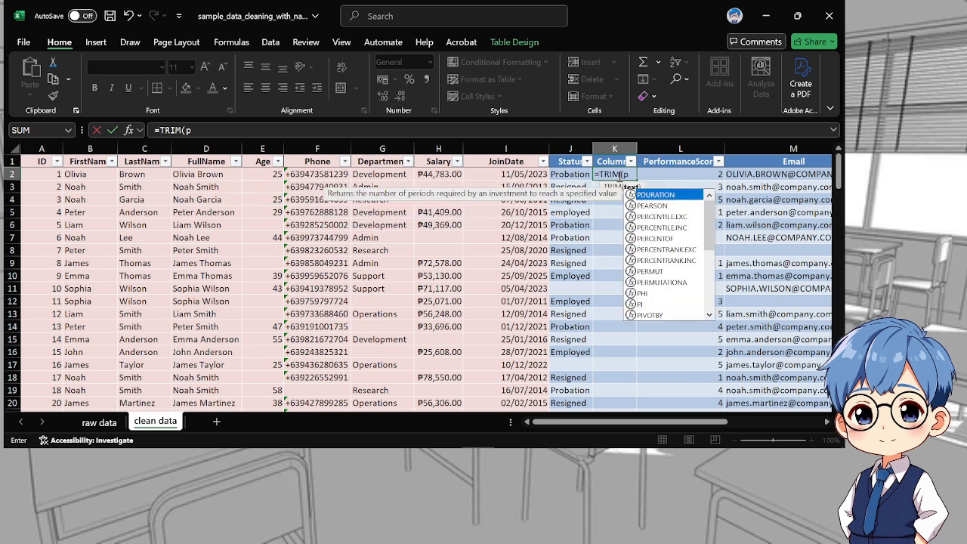
pyautogui.write('r')
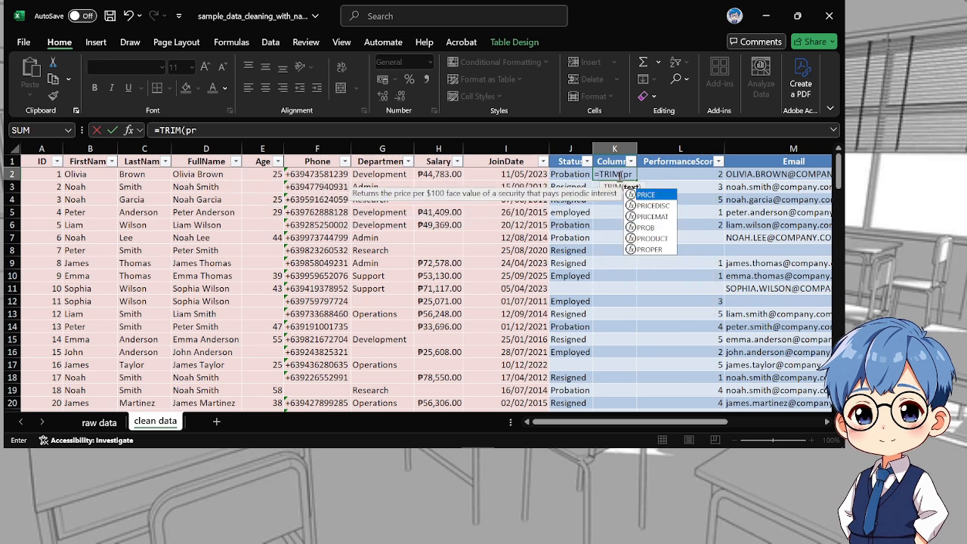
pyautogui.doubleClick(648, 250)
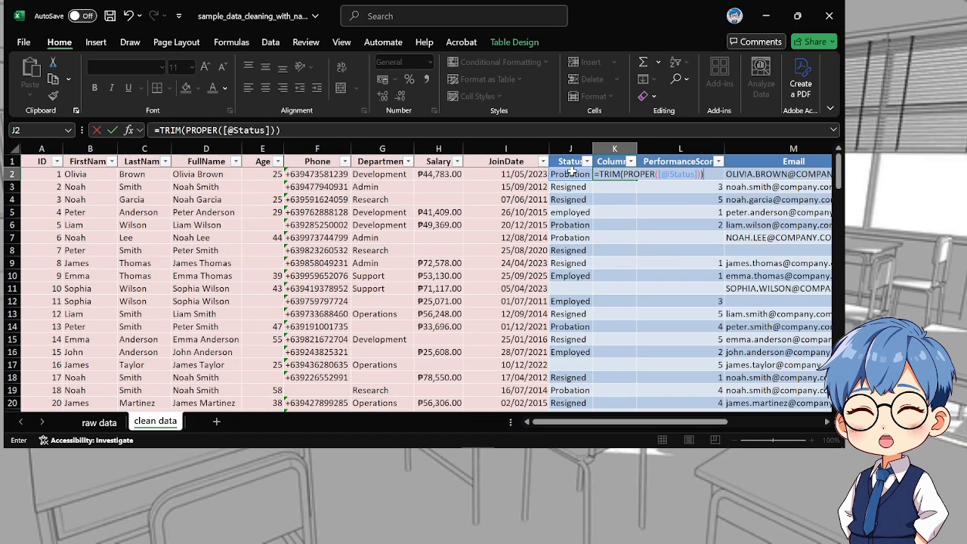
pyautogui.press('Return')
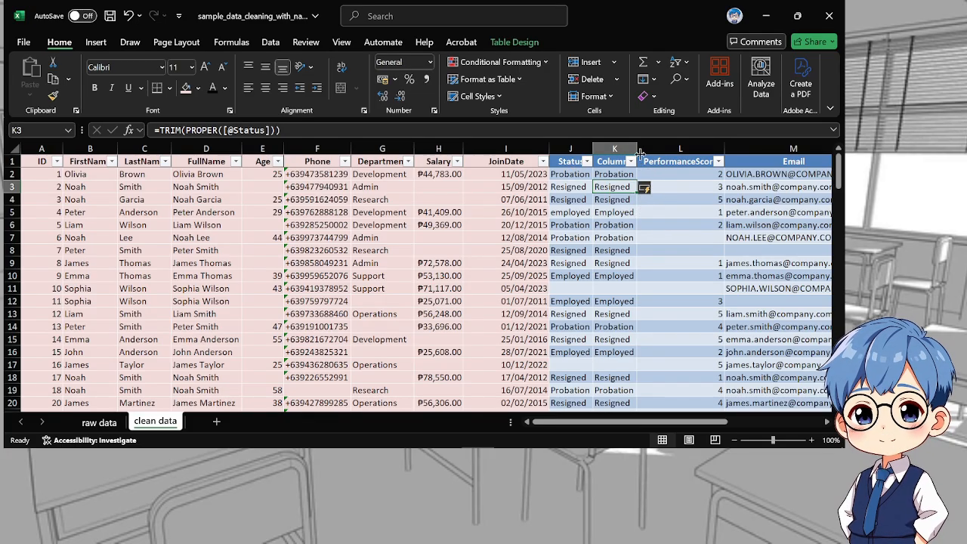
# Copy all cleaned helper column results and paste them over the Status data as values only
pyautogui.moveTo(614, 171); pyautogui.dragTo(602, 383)
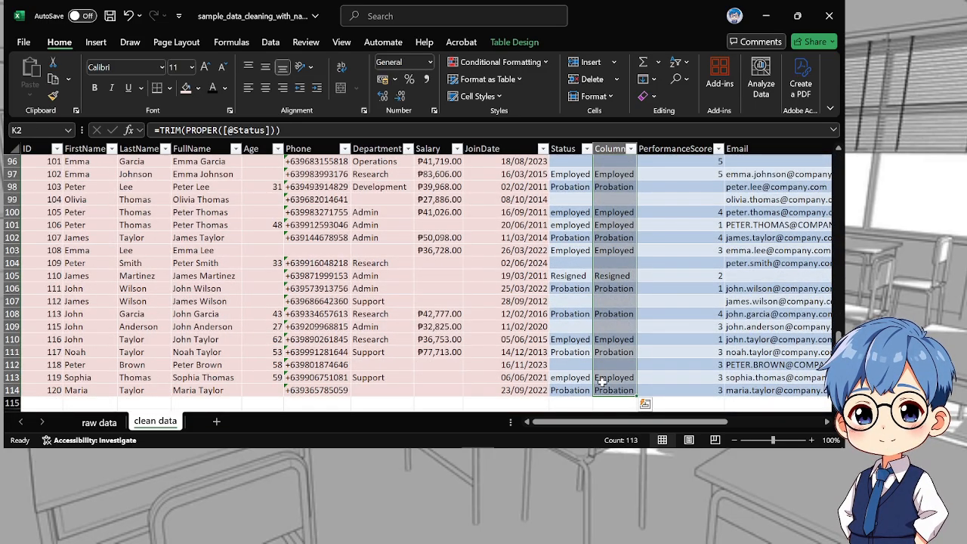
pyautogui.scroll(20, 602, 383)
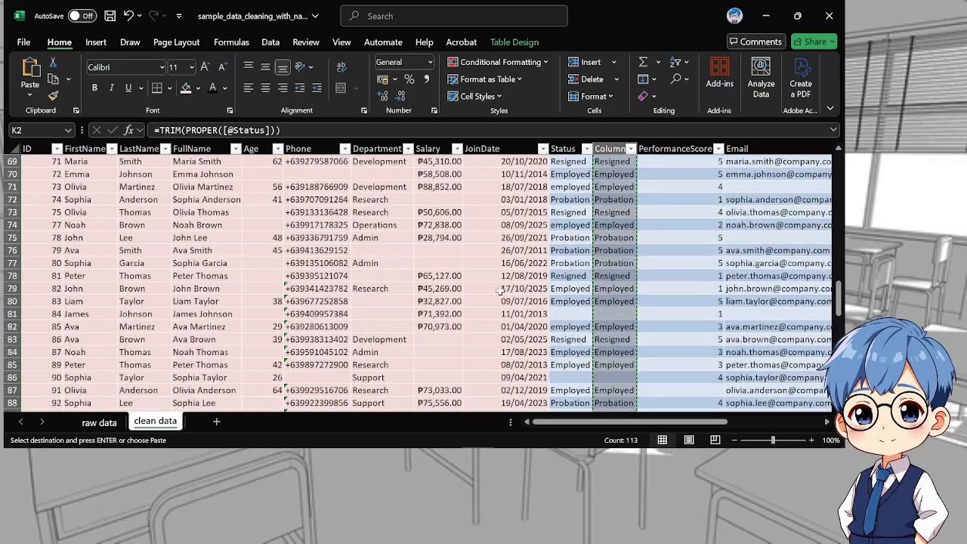
pyautogui.scroll(8, 640, 174)
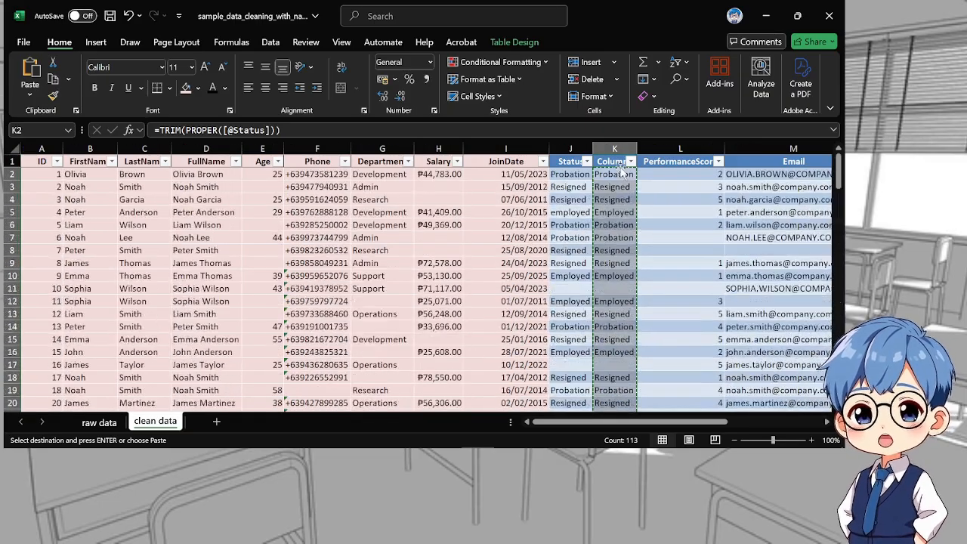
pyautogui.click(578, 174)
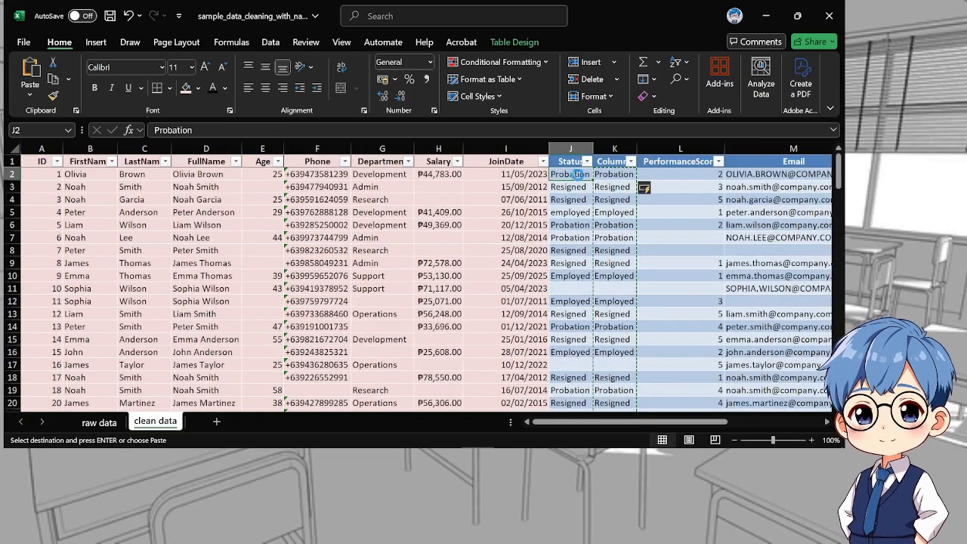
pyautogui.hotkey('ctrl', 'v')
pyautogui.press('Return')
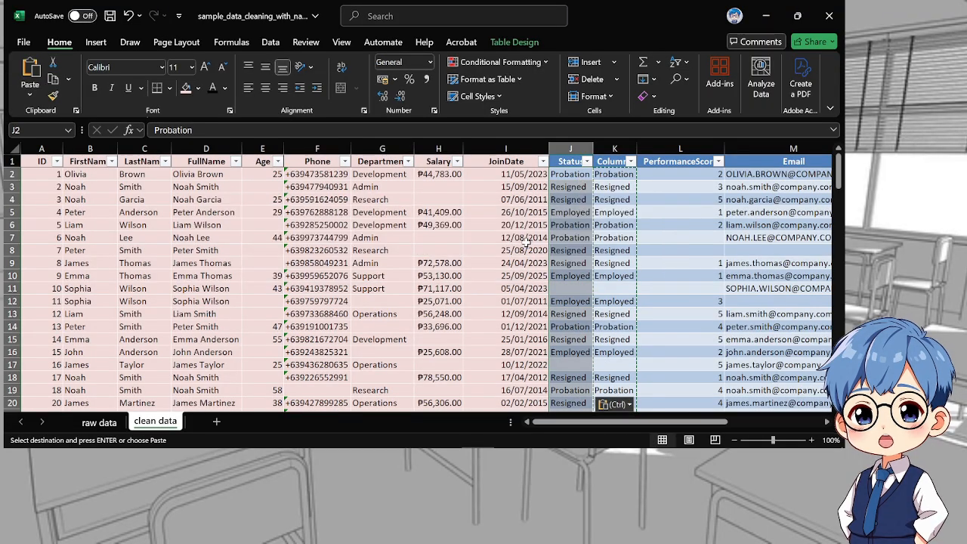
pyautogui.press('ctrl')
pyautogui.press('v')
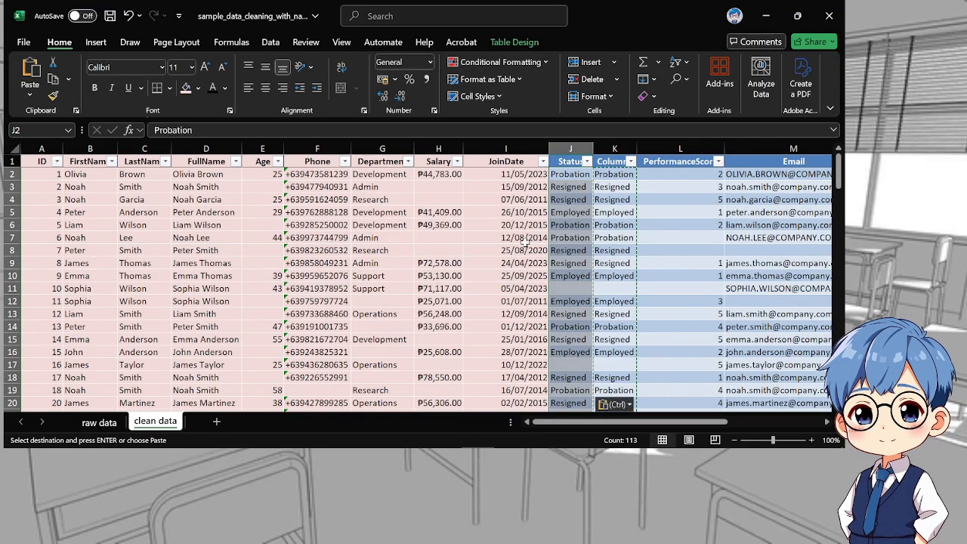
# Colour-mark the Status column from header to last row with the same light pink fill and black header text
pyautogui.click(650, 213)
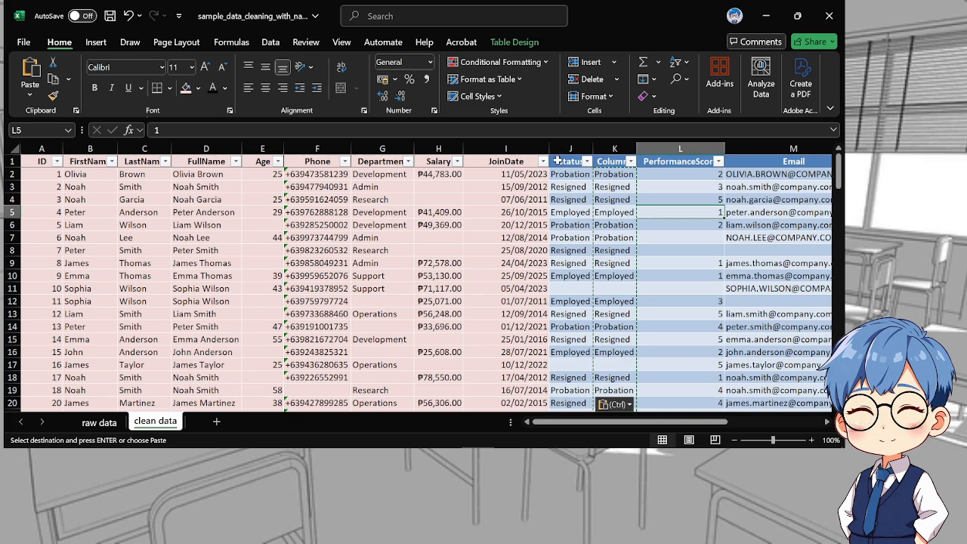
pyautogui.moveTo(562, 161); pyautogui.dragTo(578, 381)
pyautogui.click(185, 87)
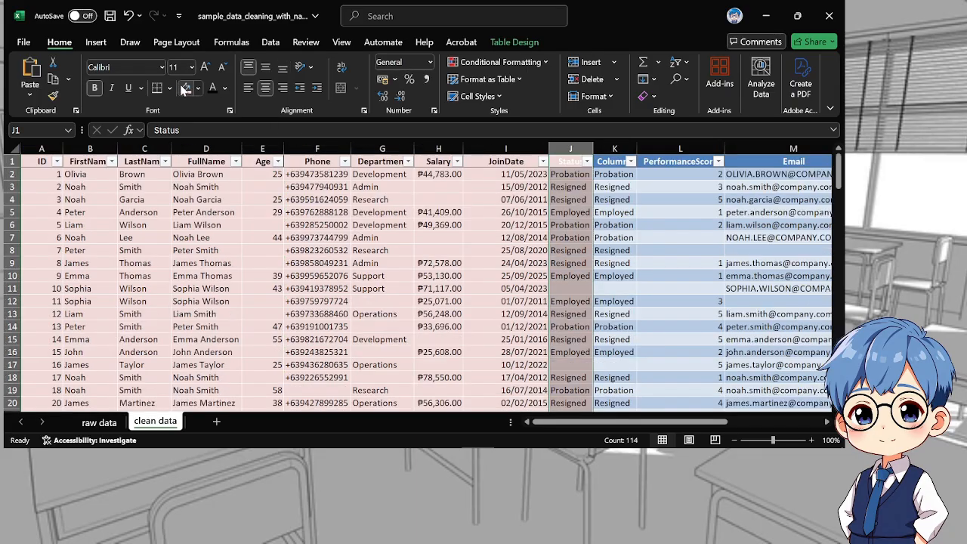
pyautogui.click(628, 258)
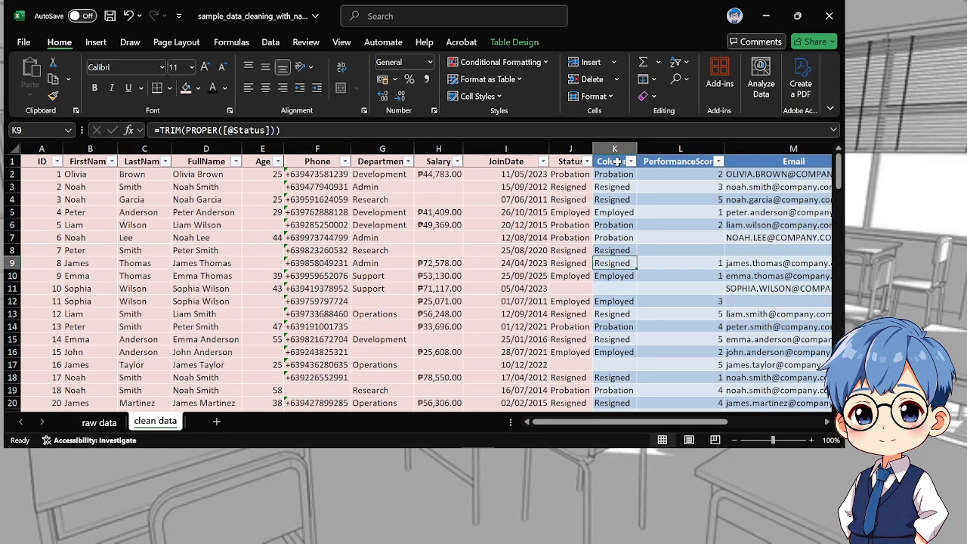
# Delete the helper column beside Status and autofit the width of the PerformanceScore column
pyautogui.click(614, 146)
pyautogui.rightClick(620, 148)
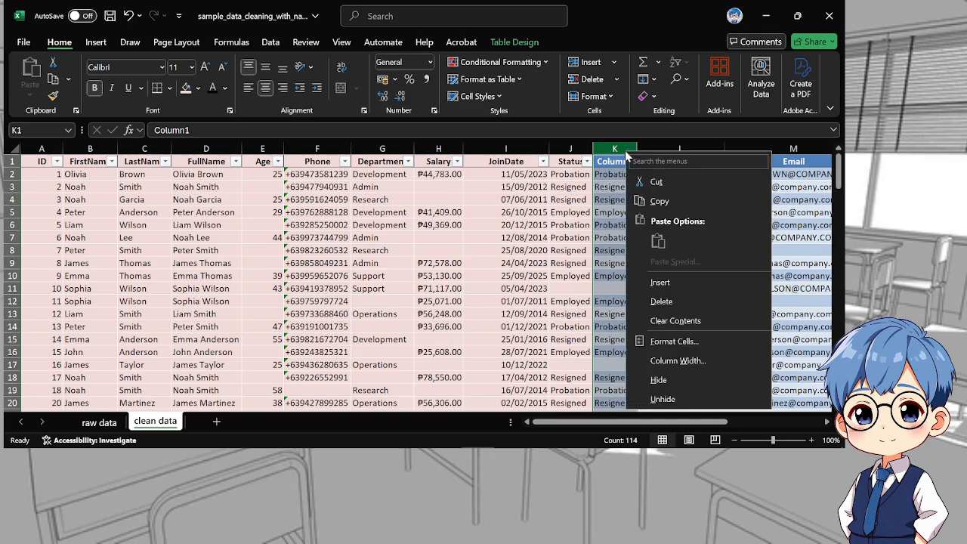
pyautogui.click(661, 301)
pyautogui.moveTo(644, 428); pyautogui.dragTo(684, 428)
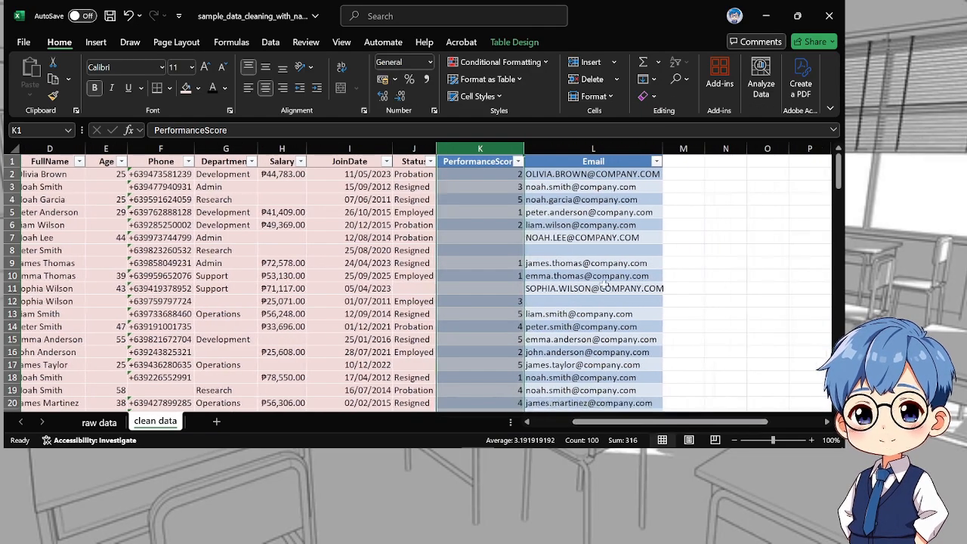
pyautogui.doubleClick(524, 146)
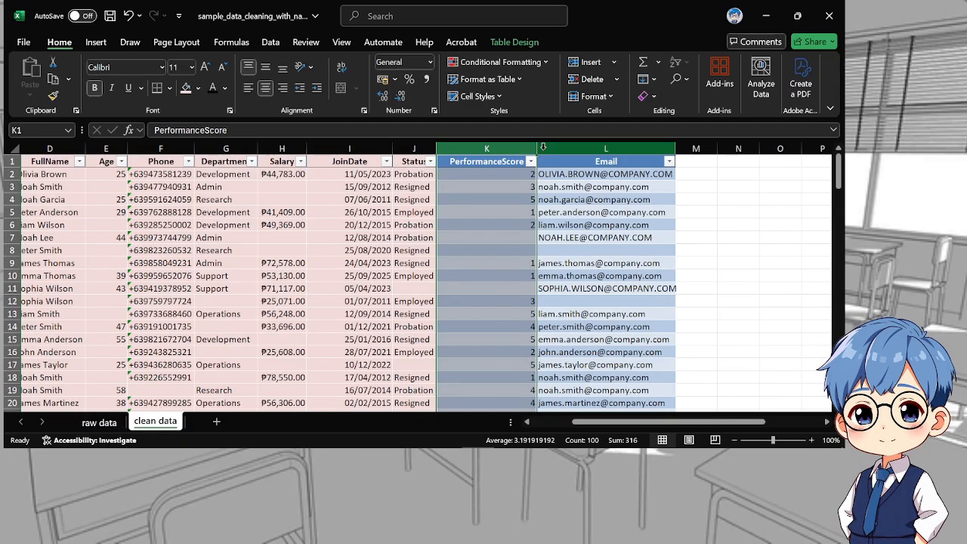
# Insert an empty helper column between PerformanceScore and Email
pyautogui.click(556, 148)
pyautogui.rightClick(556, 149)
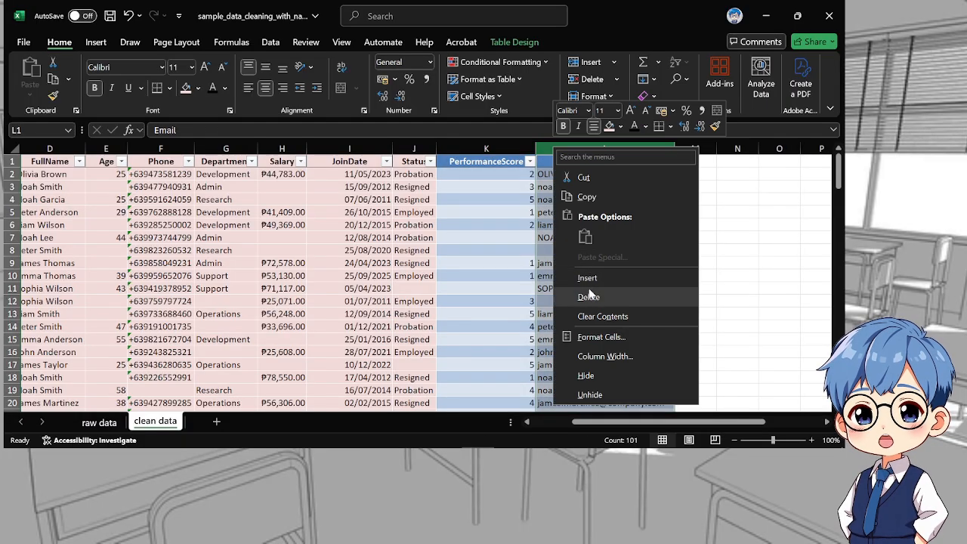
pyautogui.click(587, 278)
pyautogui.click(572, 175)
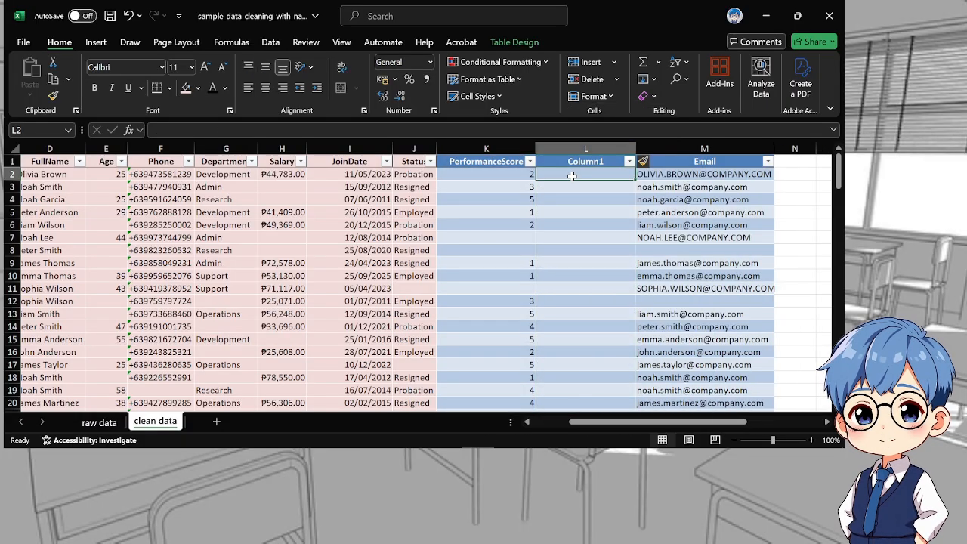
pyautogui.write('=')
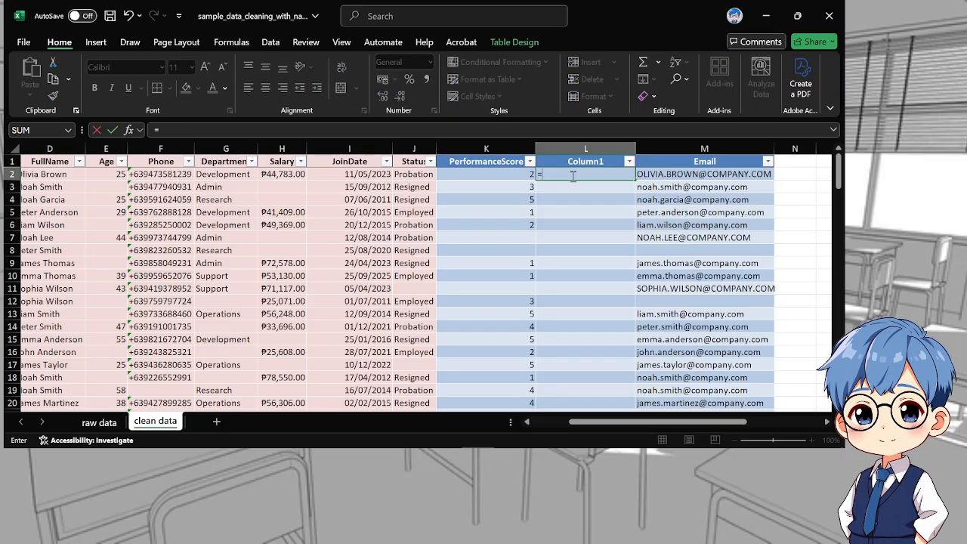
pyautogui.write('value')
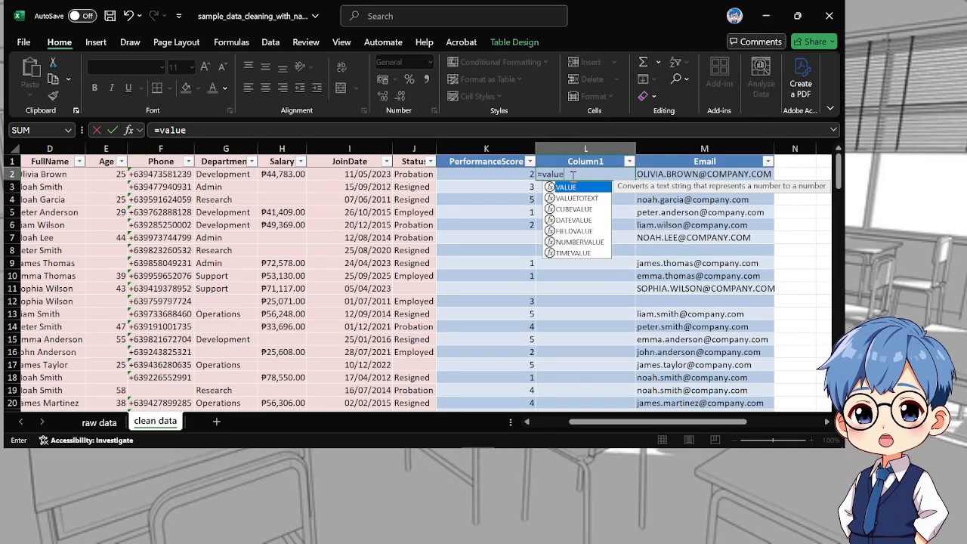
pyautogui.press('Tab')
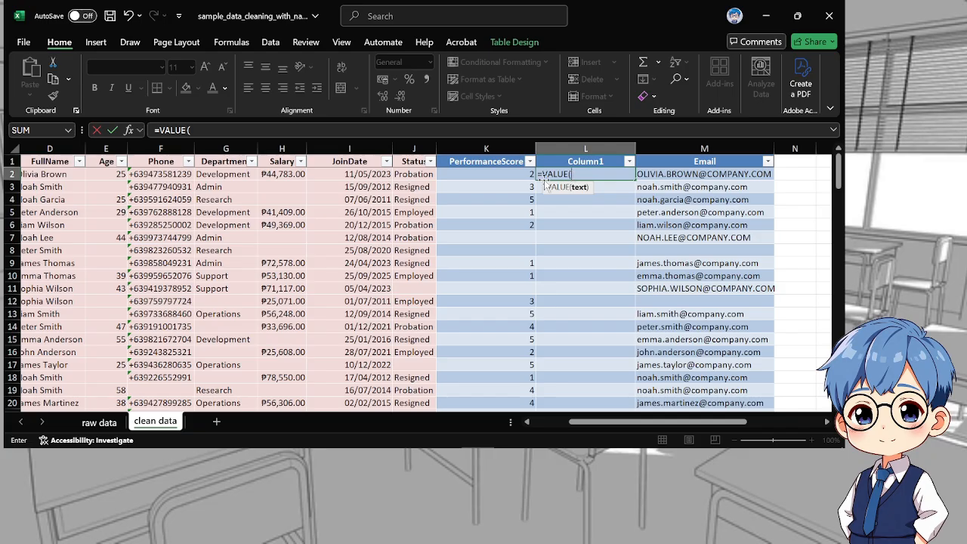
pyautogui.click(490, 177)
pyautogui.write(')')
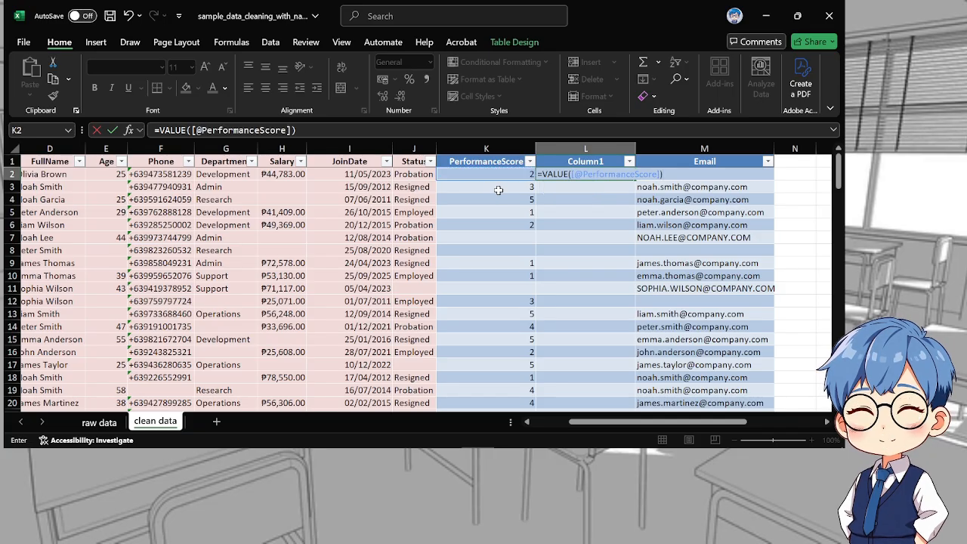
pyautogui.press('Return')
# Copy all numeric helper column results and paste them over the PerformanceScore data as values only
pyautogui.moveTo(583, 173); pyautogui.dragTo(598, 391)
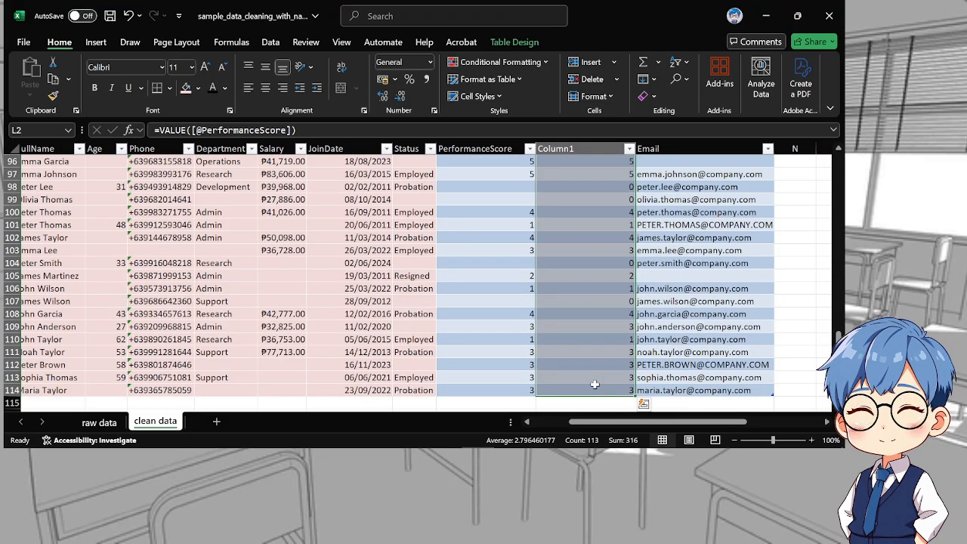
pyautogui.hotkey('ctrl', 'c')
pyautogui.scroll(20, 604, 404)
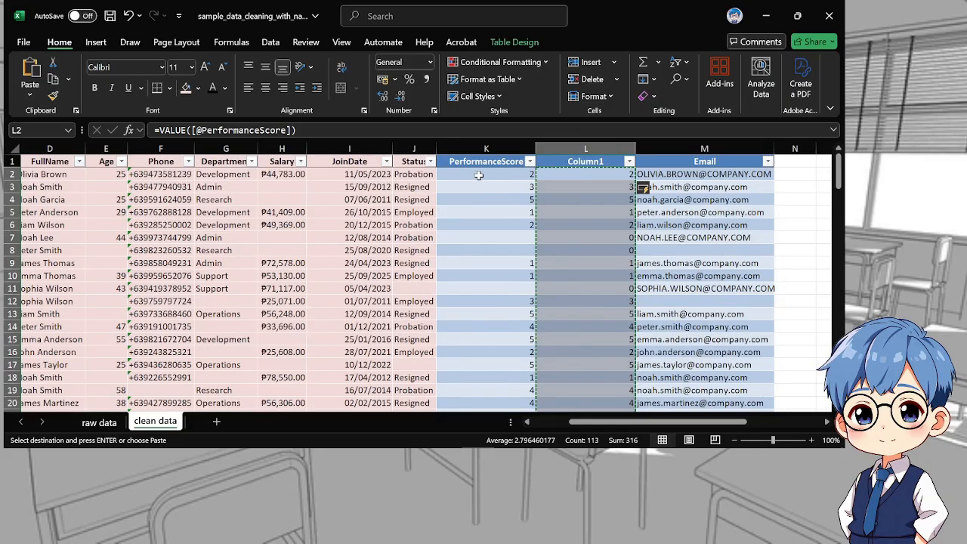
pyautogui.click(478, 176)
pyautogui.hotkey('ctrl', 'v')
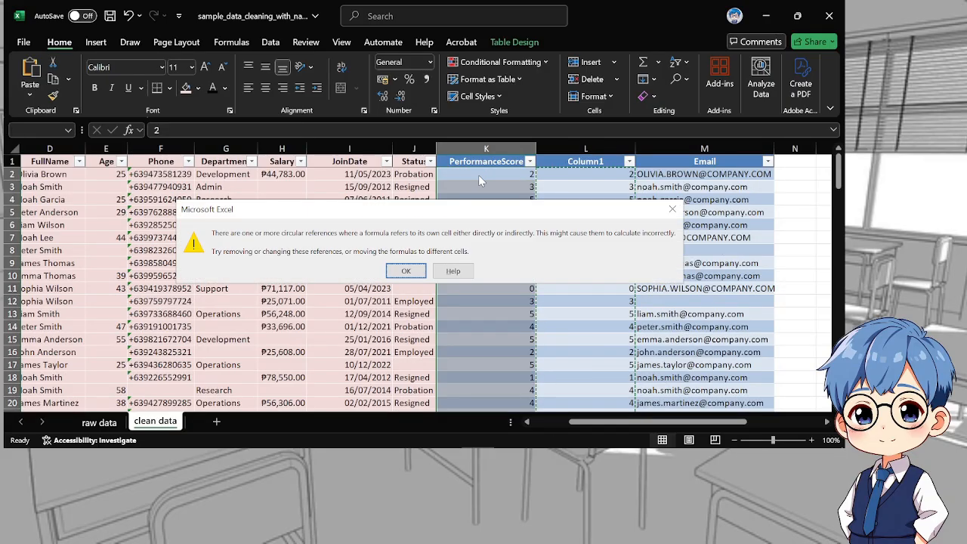
pyautogui.click(400, 268)
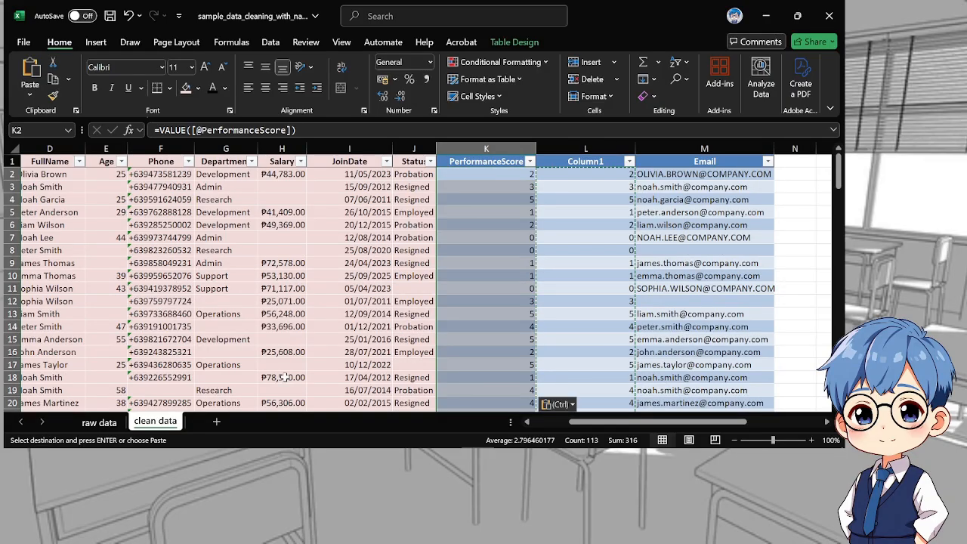
pyautogui.click(566, 408)
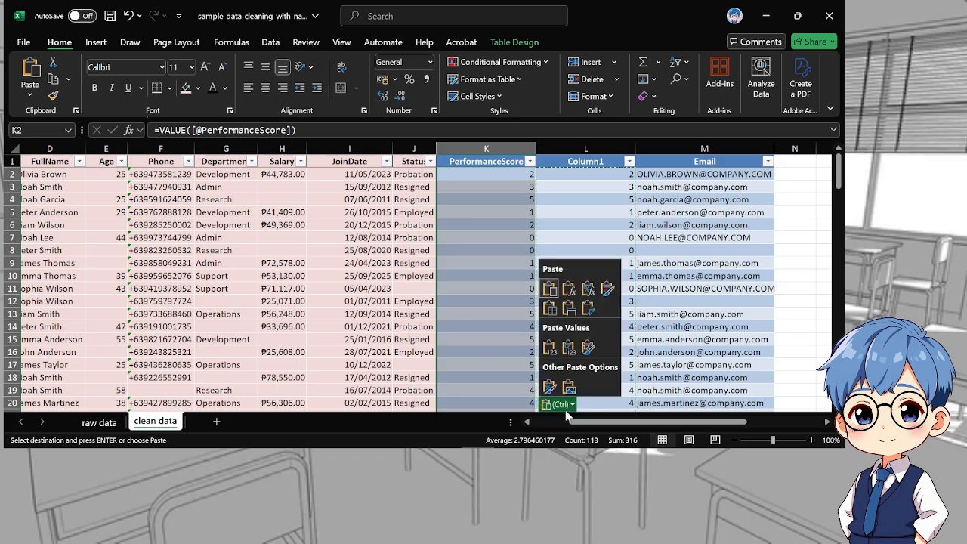
pyautogui.click(549, 347)
# Delete the helper column between PerformanceScore and Email
pyautogui.click(582, 145)
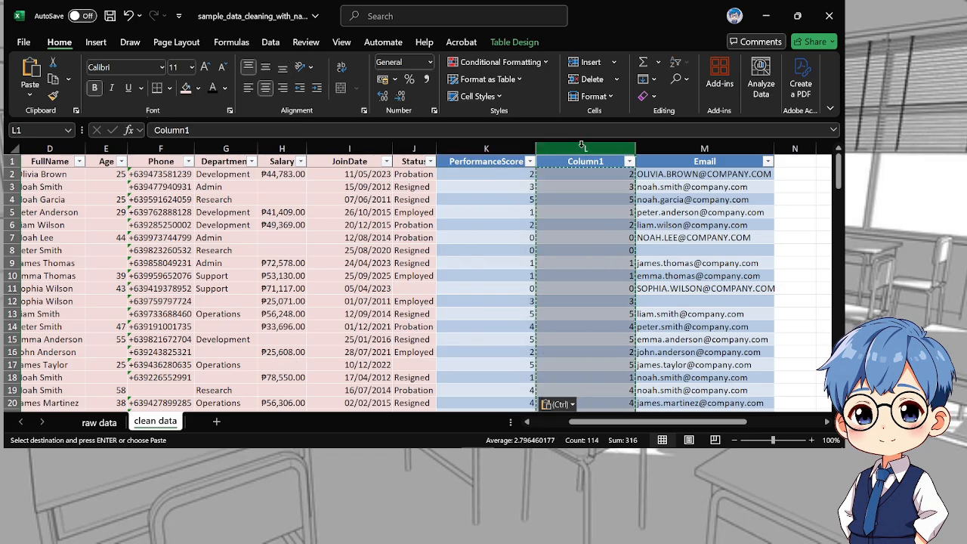
pyautogui.rightClick(582, 145)
pyautogui.click(618, 296)
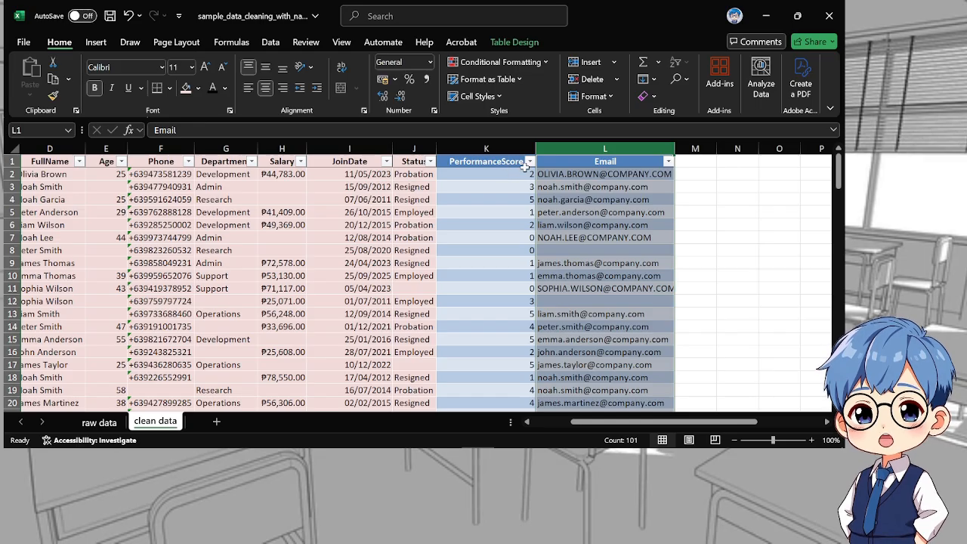
# Filter PerformanceScore to show only 0 and clear the contents of all the filtered score cells
pyautogui.click(529, 162)
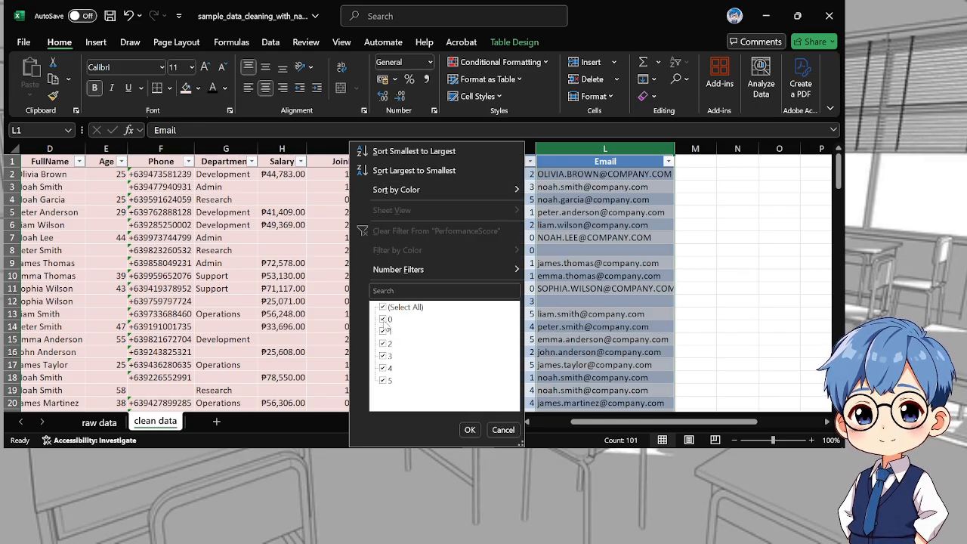
pyautogui.click(383, 308)
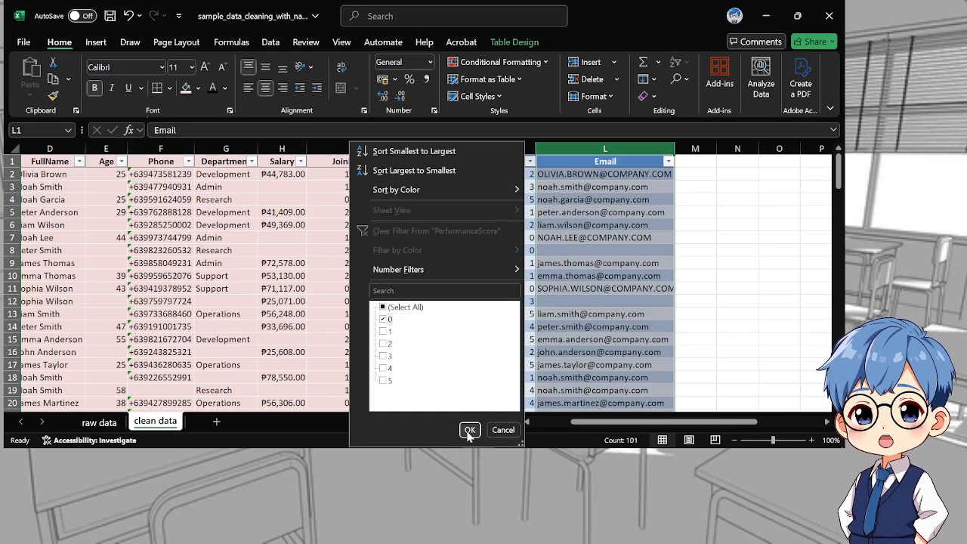
pyautogui.click(469, 429)
pyautogui.moveTo(486, 174); pyautogui.dragTo(482, 335)
pyautogui.press('Delete')
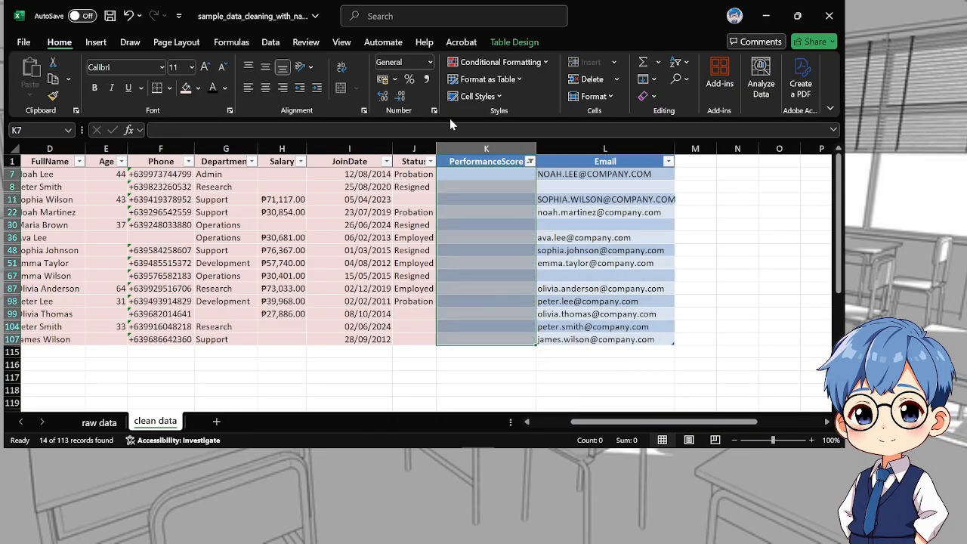
# Clear the filter from PerformanceScore and mark the whole column, header included, with the light pink fill
pyautogui.click(529, 161)
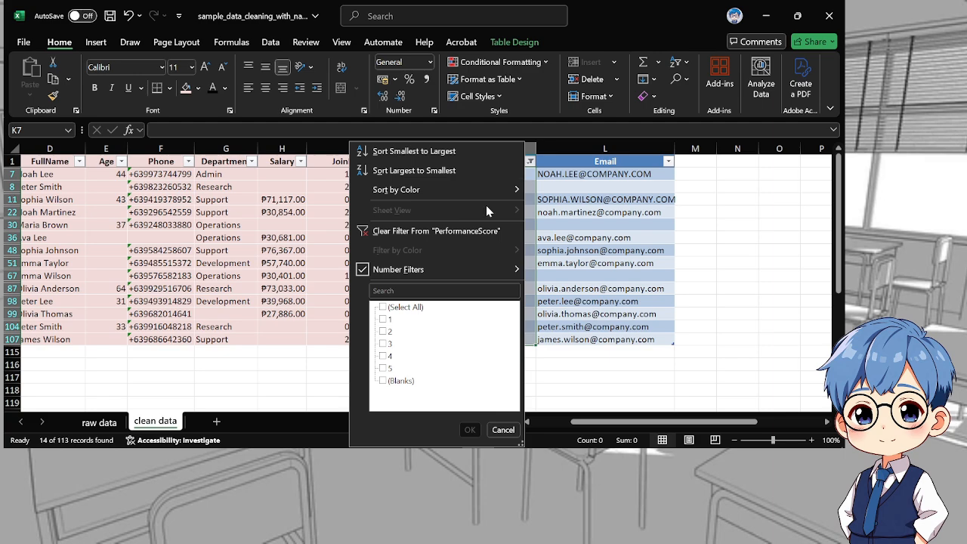
pyautogui.click(423, 228)
pyautogui.click(511, 227)
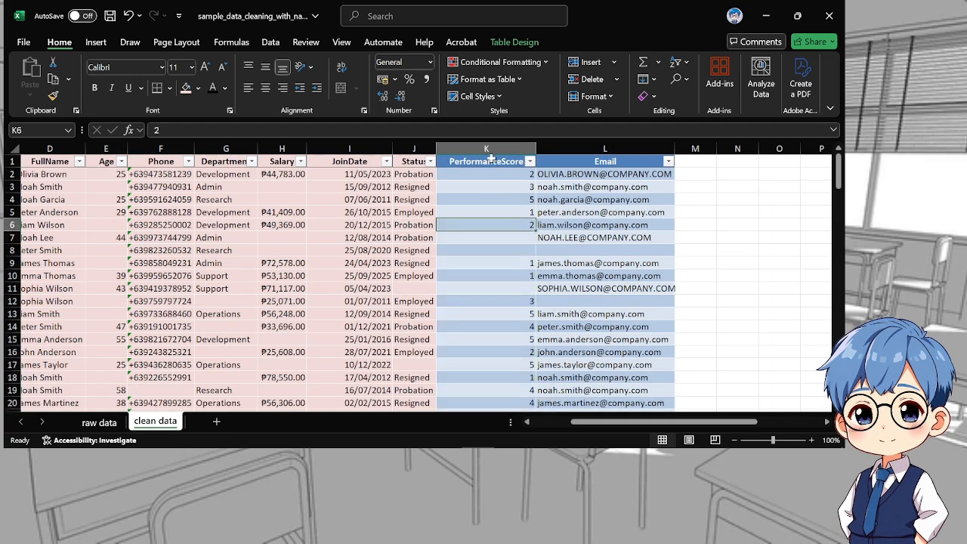
pyautogui.moveTo(487, 161); pyautogui.dragTo(488, 388)
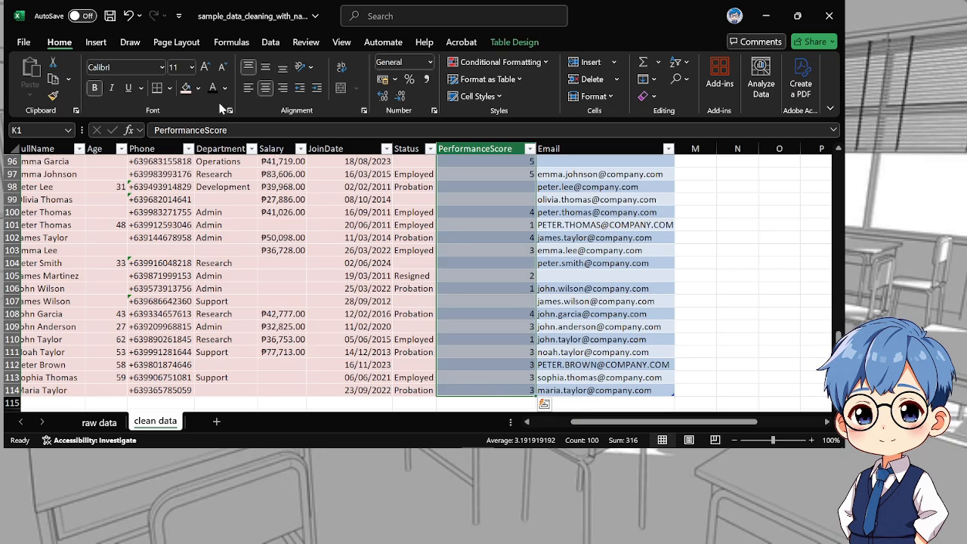
pyautogui.click(186, 88)
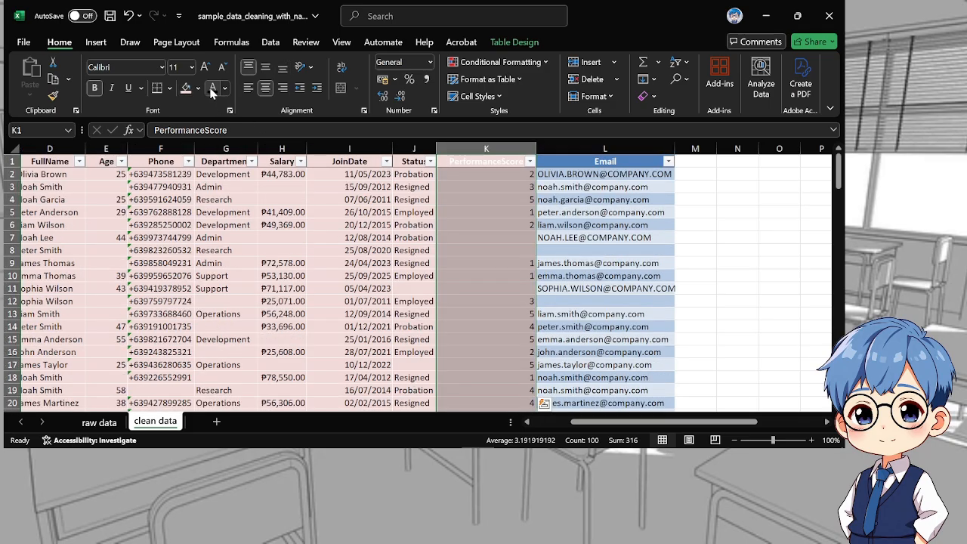
pyautogui.click(677, 234)
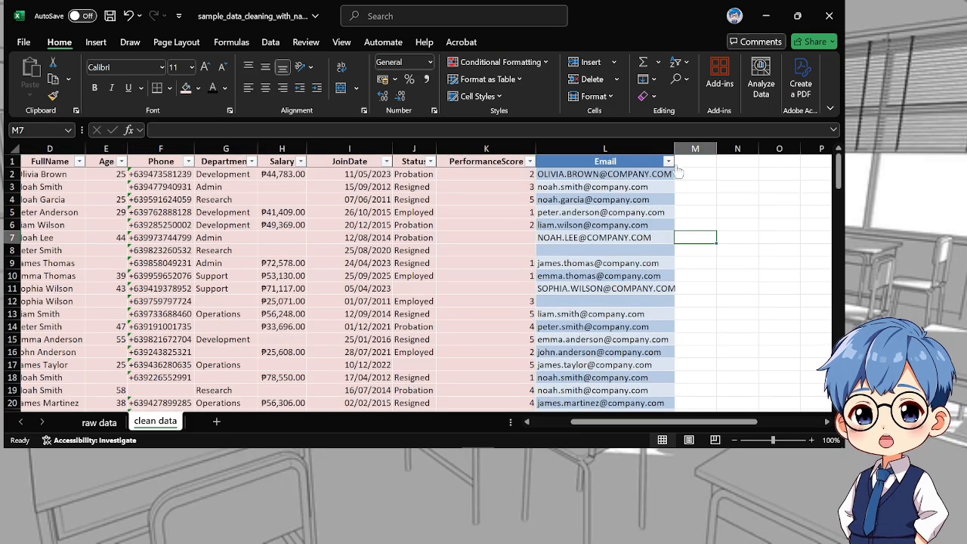
# Add a helper column headed Email directly after the existing Email column
pyautogui.click(691, 164)
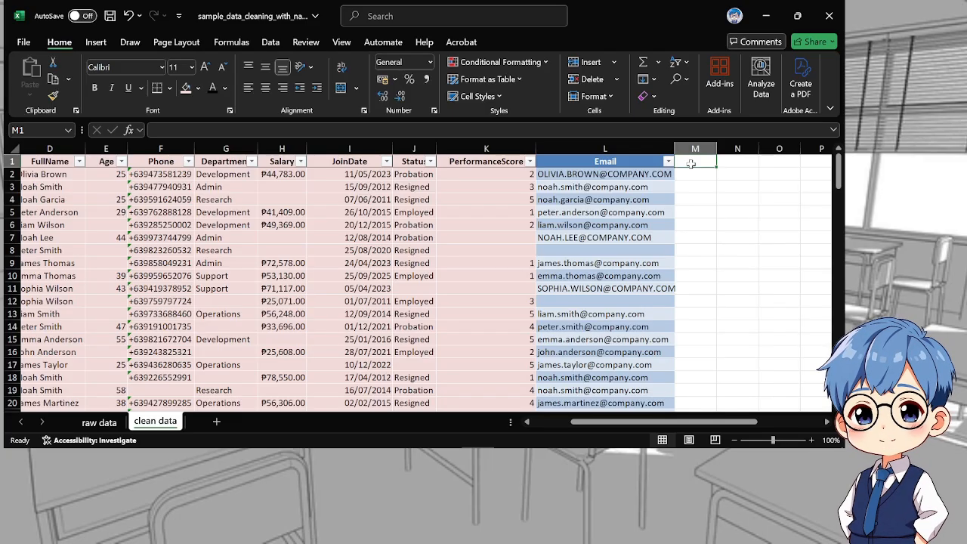
pyautogui.write('Email')
pyautogui.press('Return')
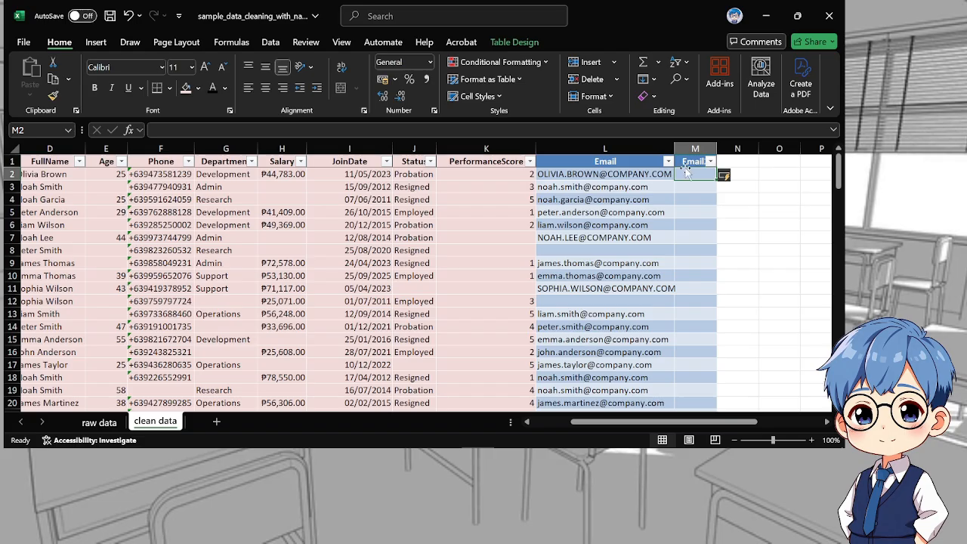
pyautogui.write('=')
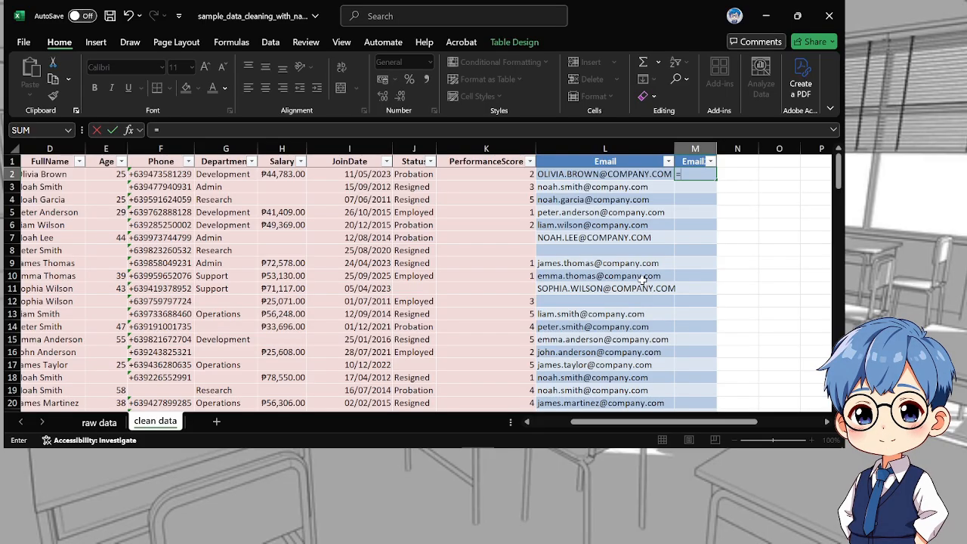
pyautogui.write('tr')
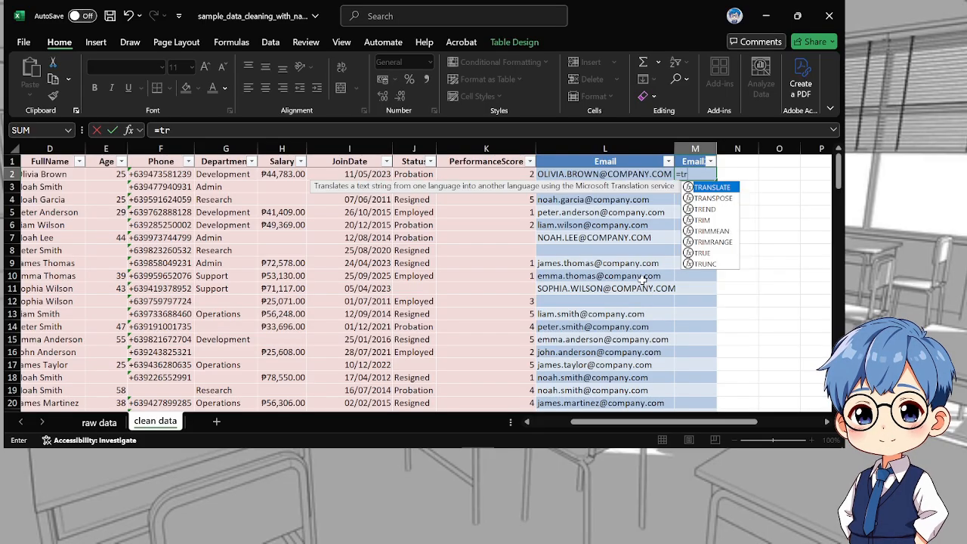
pyautogui.press('Down')
pyautogui.press('Down')
pyautogui.press('Down')
pyautogui.press('Tab')
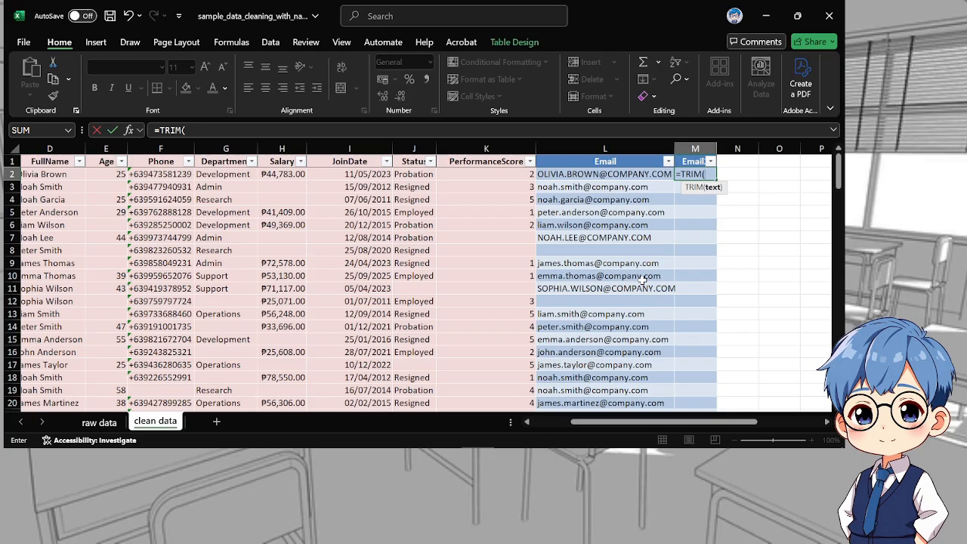
pyautogui.write('low')
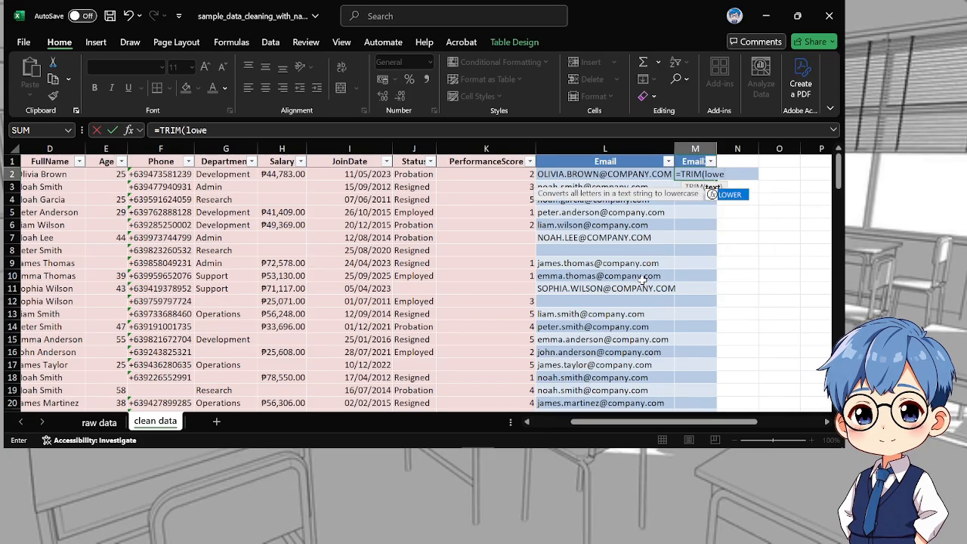
pyautogui.write('e')
pyautogui.press('Tab')
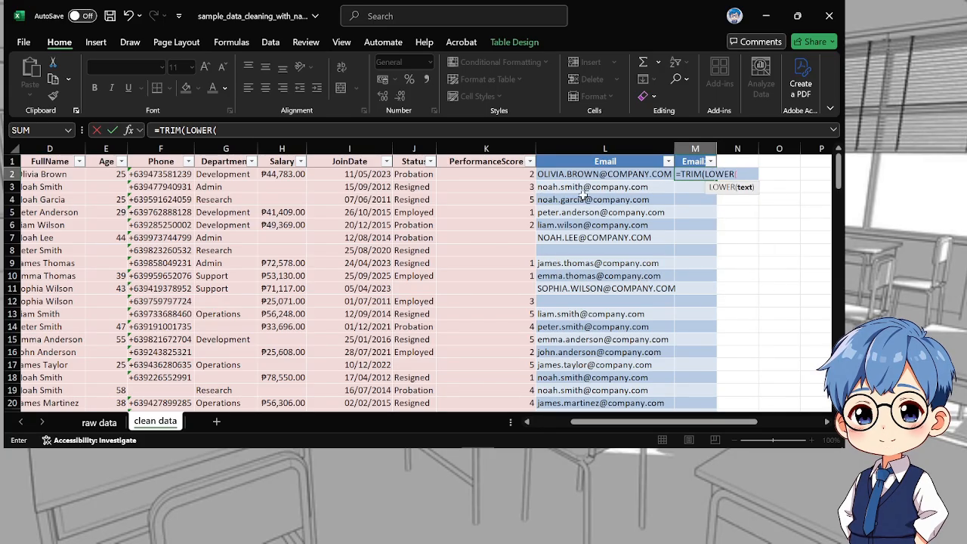
pyautogui.click(588, 175)
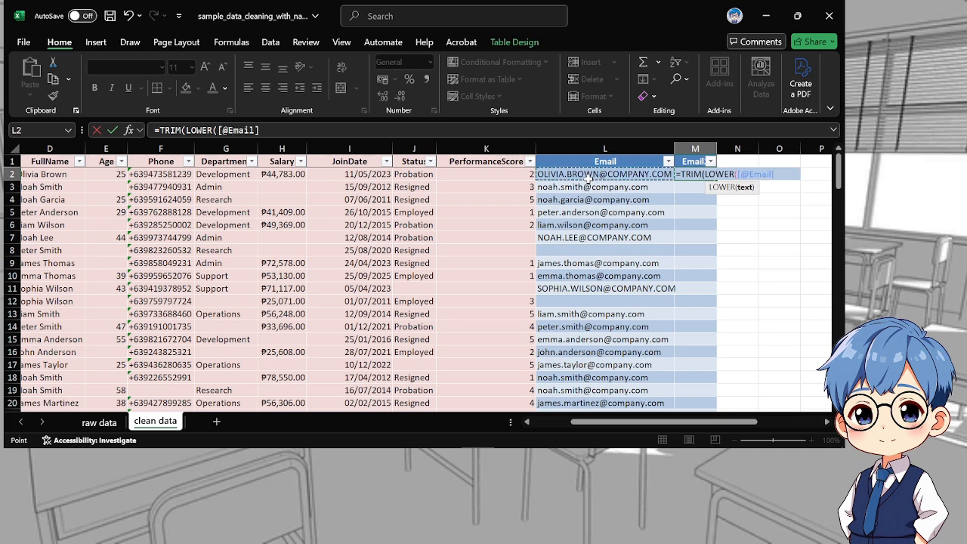
pyautogui.press('Return')
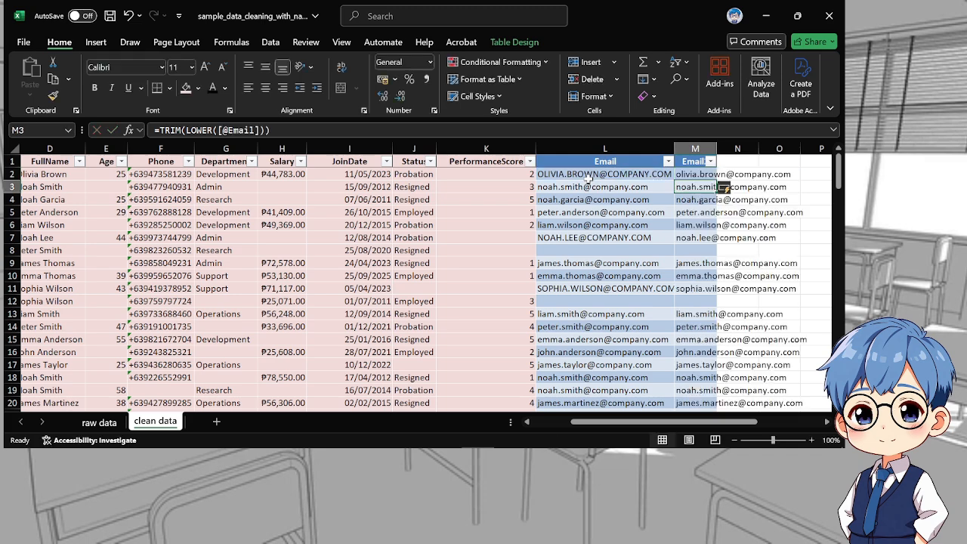
# Copy all helper column results over the Email data as values only, and delete the helper column
pyautogui.moveTo(682, 173); pyautogui.dragTo(698, 389)
pyautogui.hotkey('ctrl', 'c')
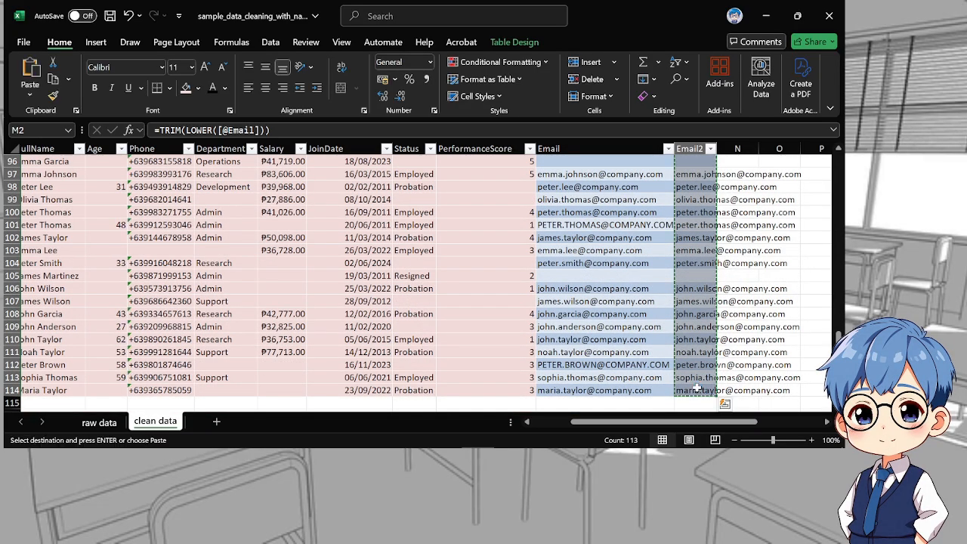
pyautogui.scroll(20, 689, 370)
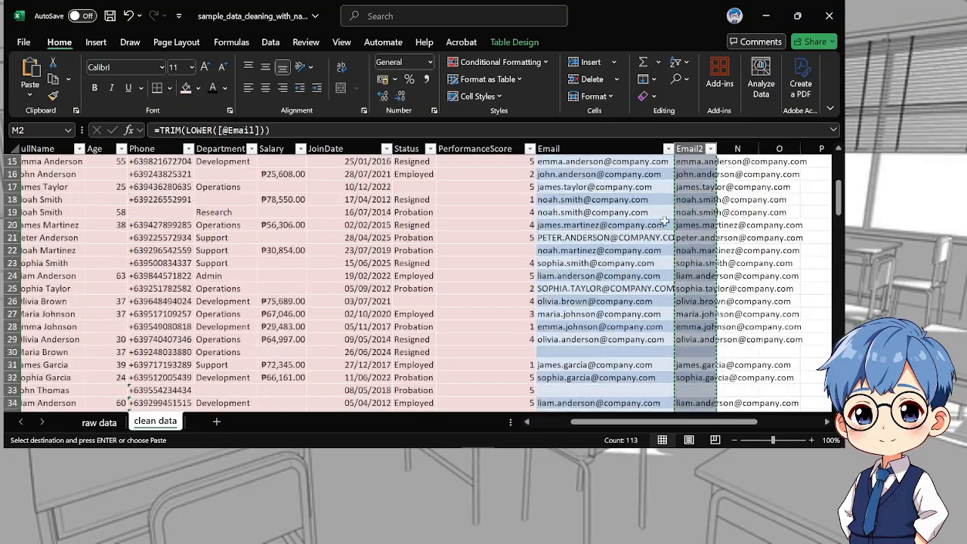
pyautogui.click(602, 175)
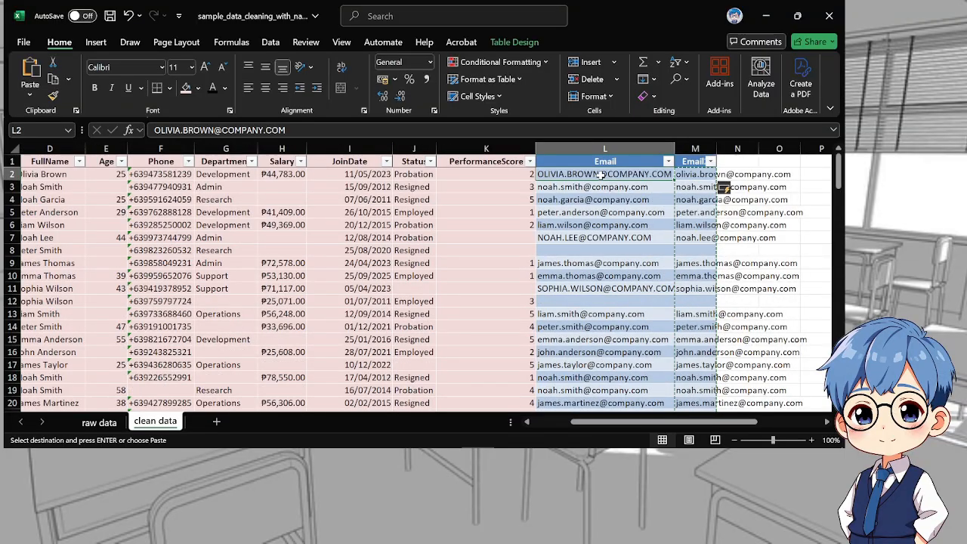
pyautogui.press('Return')
pyautogui.press('Return')
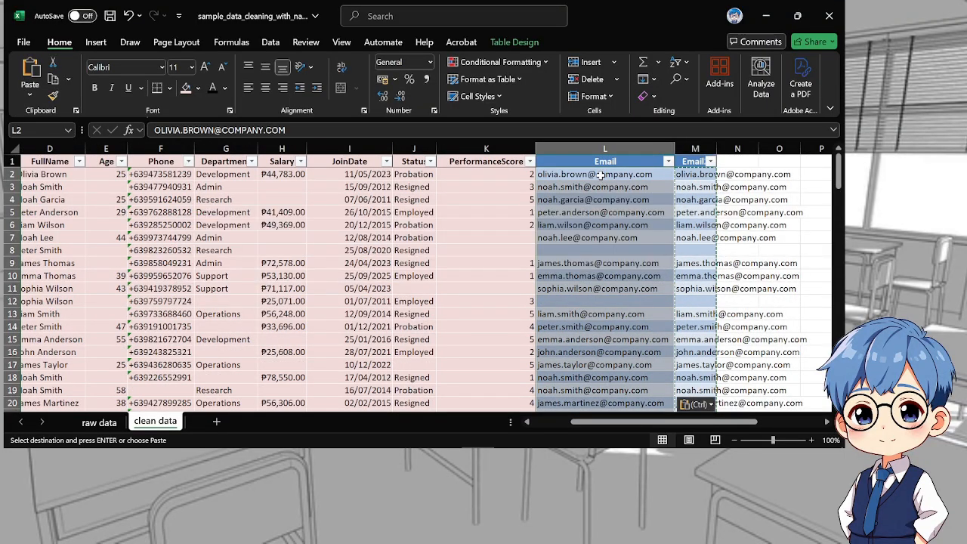
pyautogui.press('ctrl')
pyautogui.press('Escape')
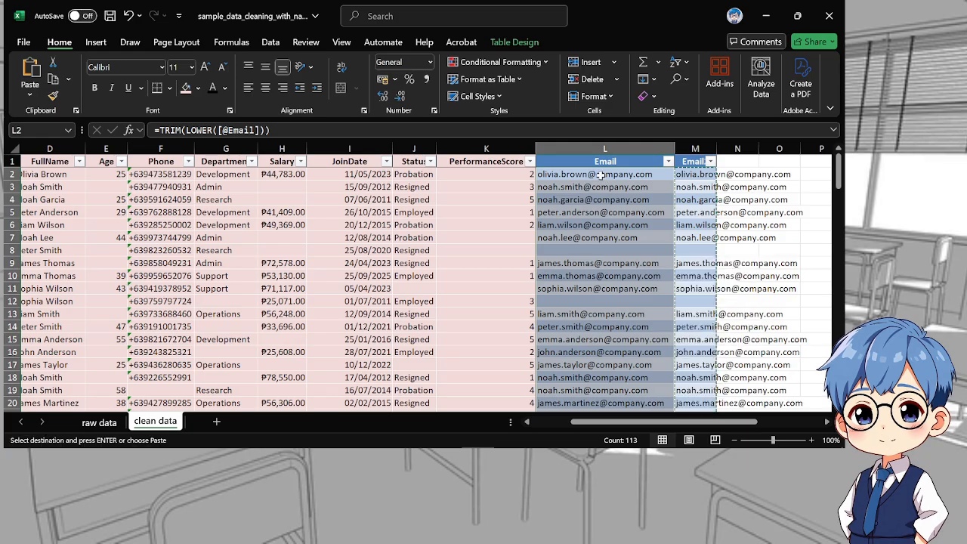
pyautogui.rightClick(696, 144)
pyautogui.click(727, 293)
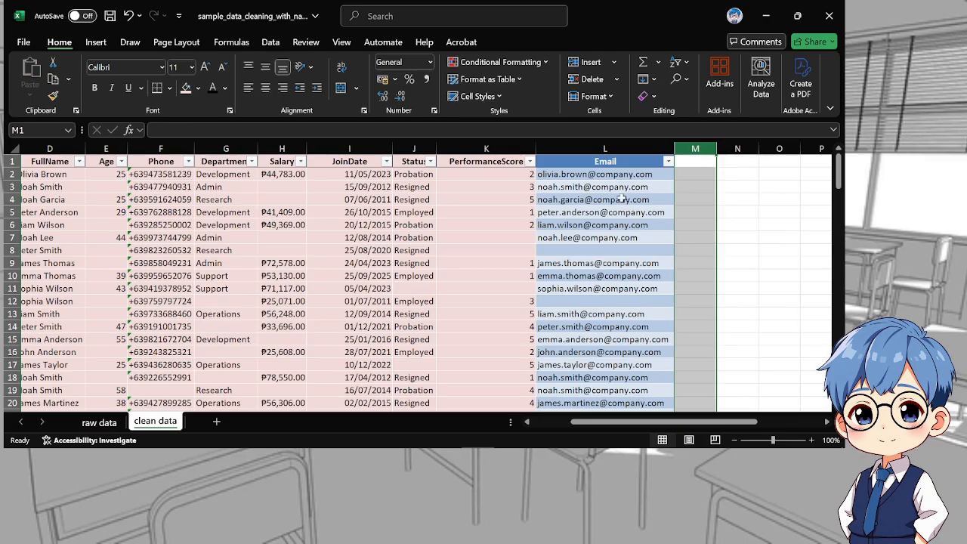
# Mark the whole Email column, header included, with the light pink fill
pyautogui.moveTo(578, 163); pyautogui.dragTo(665, 411)
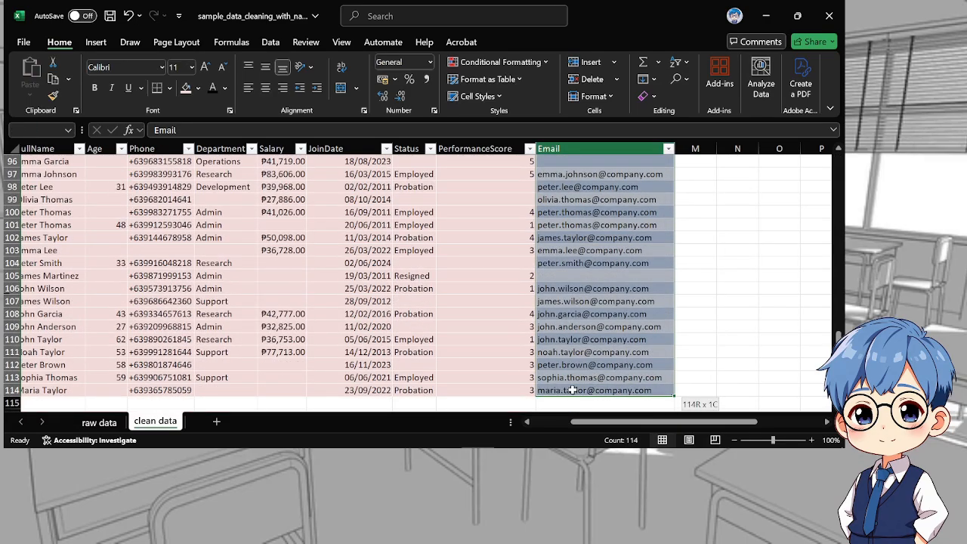
pyautogui.moveTo(573, 390); pyautogui.dragTo(572, 390)
pyautogui.click(186, 89)
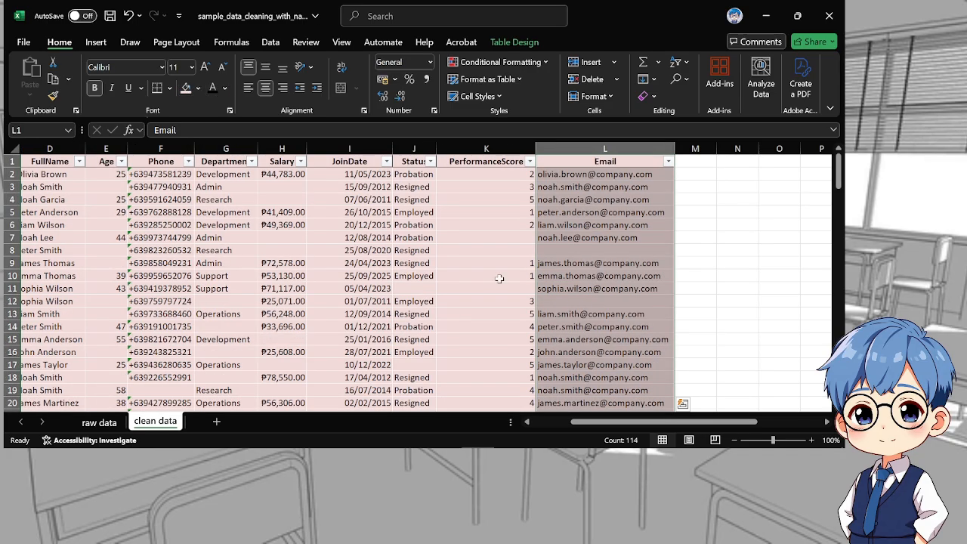
pyautogui.click(559, 316)
# Autofit the widths of all table columns from ID through Email
pyautogui.moveTo(609, 423); pyautogui.dragTo(569, 423)
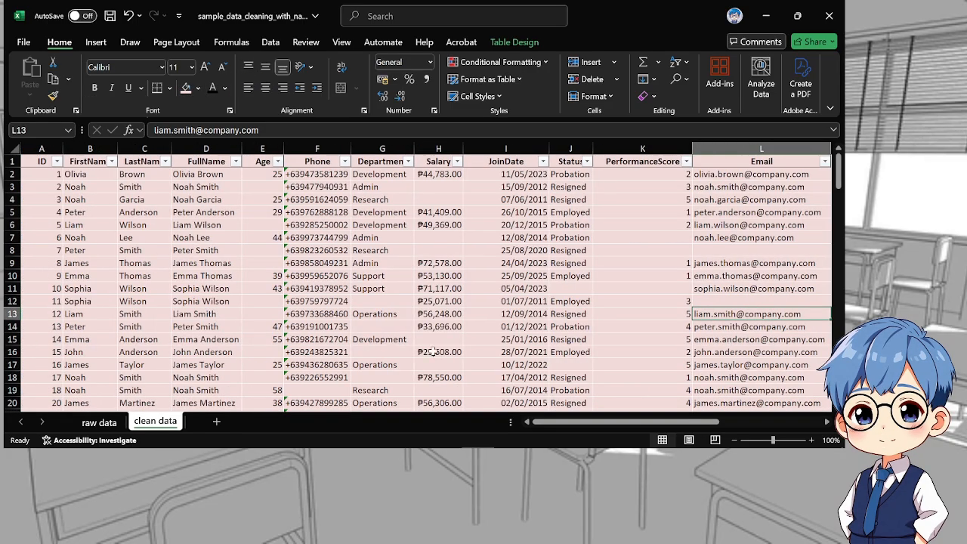
pyautogui.doubleClick(63, 148)
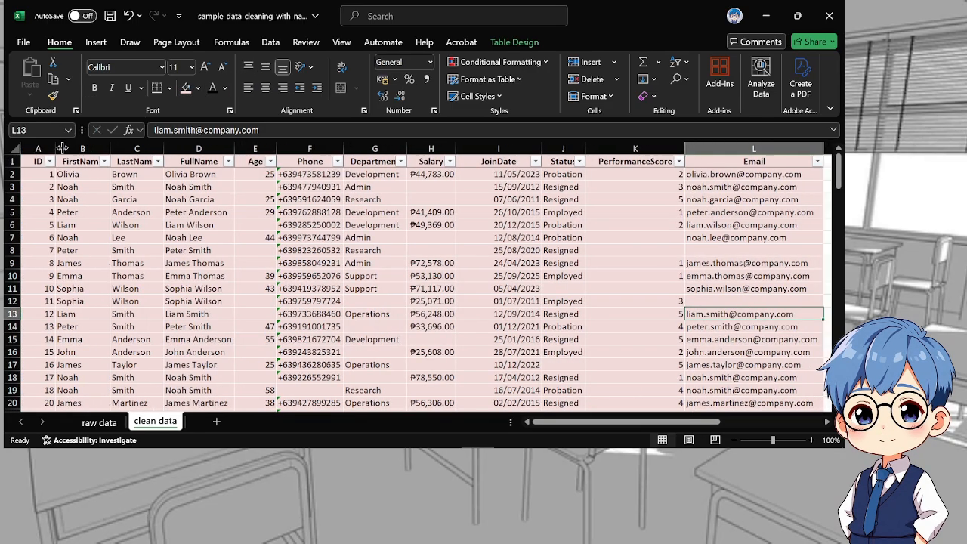
pyautogui.doubleClick(108, 151)
pyautogui.doubleClick(182, 144)
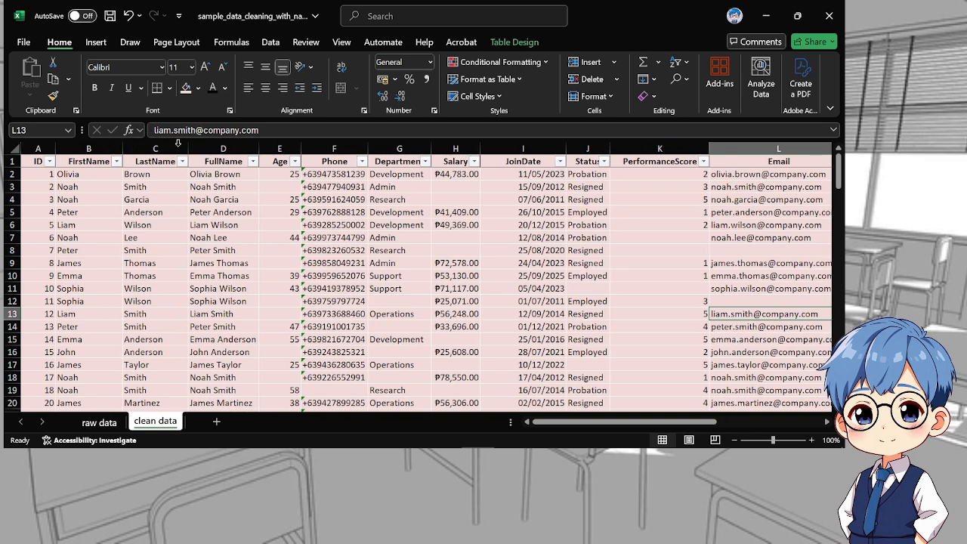
pyautogui.doubleClick(261, 148)
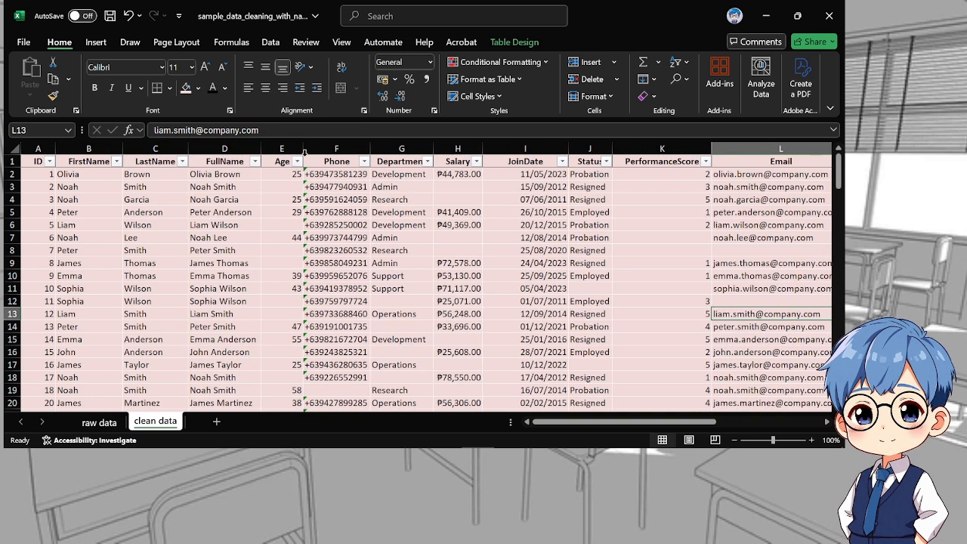
pyautogui.doubleClick(304, 151)
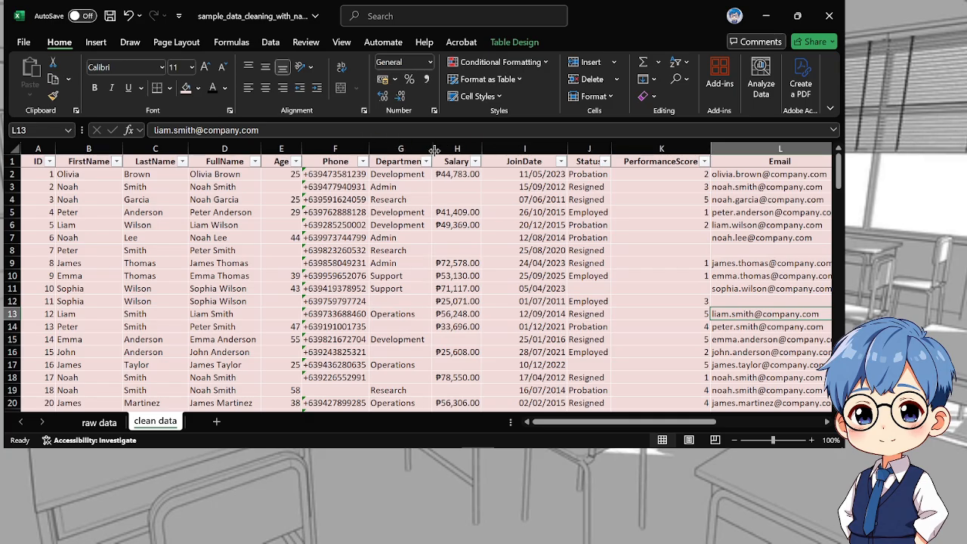
pyautogui.click(11, 149)
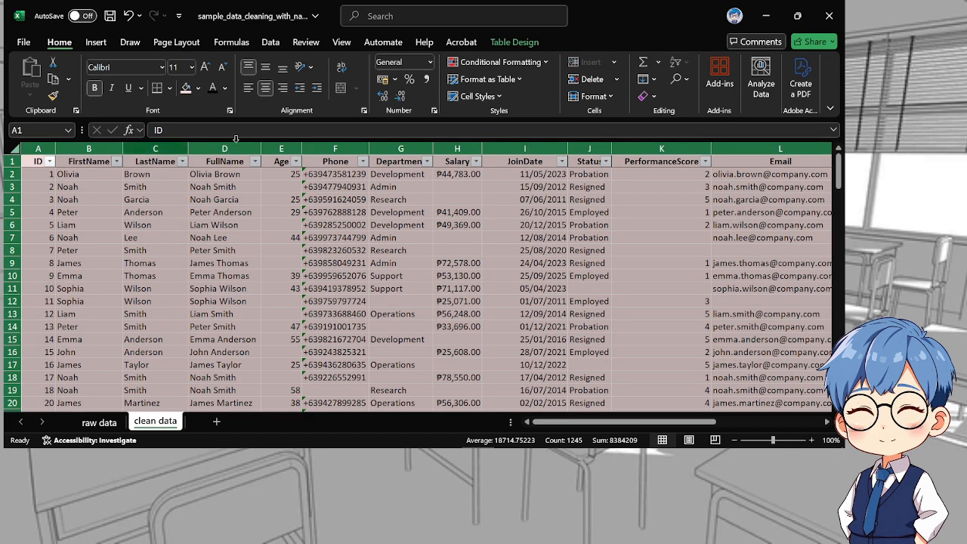
pyautogui.doubleClick(480, 149)
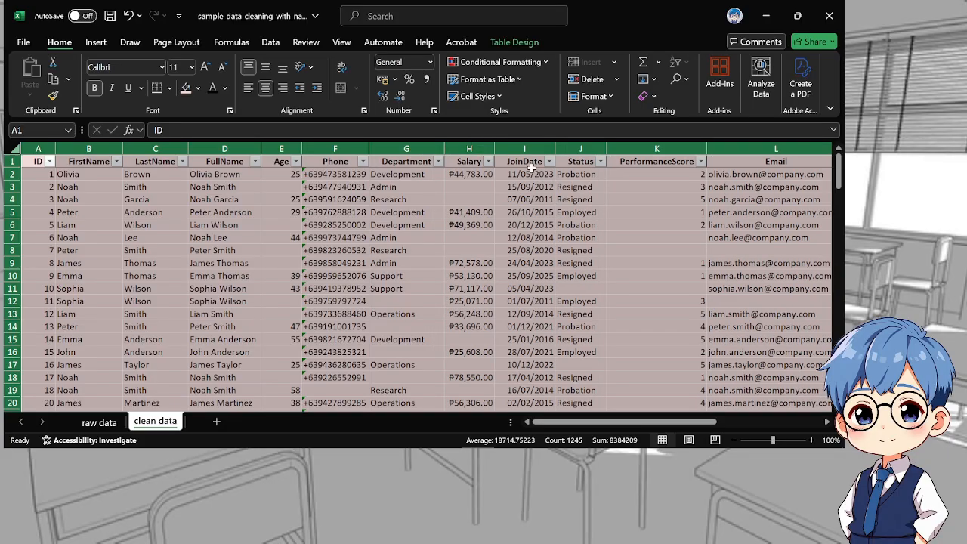
pyautogui.click(673, 275)
# Remove the pink fill from the entire table, from the ID header to the last Email row, using No Fill
pyautogui.scroll(-19, 673, 275)
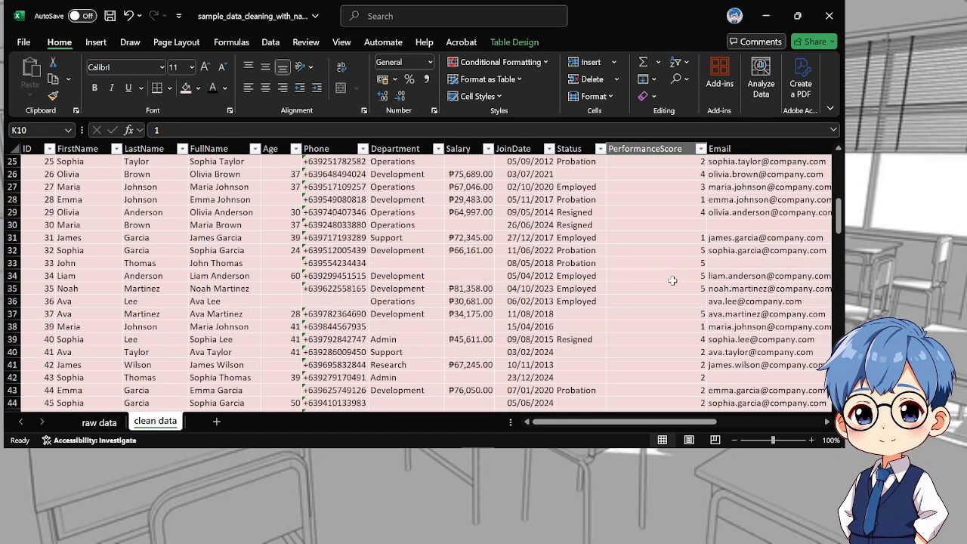
pyautogui.scroll(-16, 672, 280)
pyautogui.scroll(10, 671, 280)
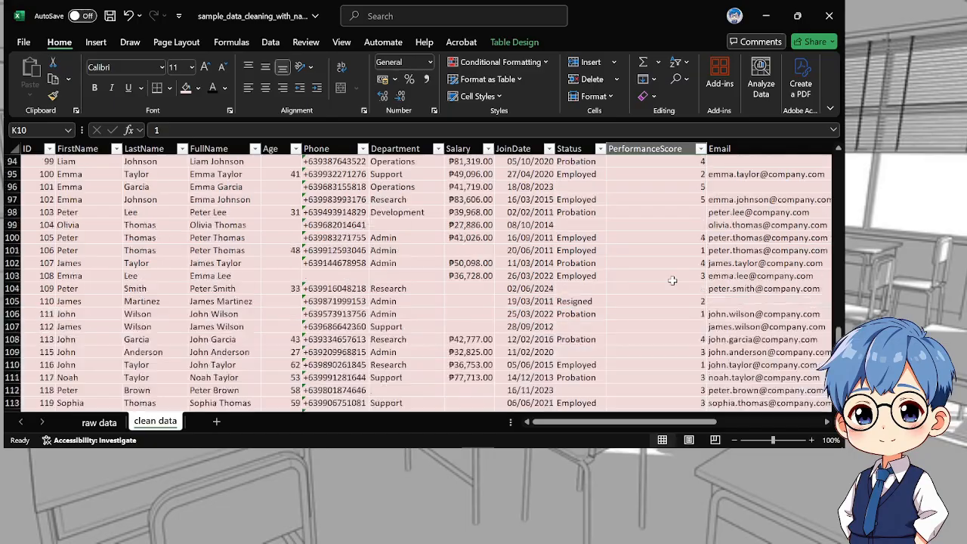
pyautogui.scroll(20, 282, 273)
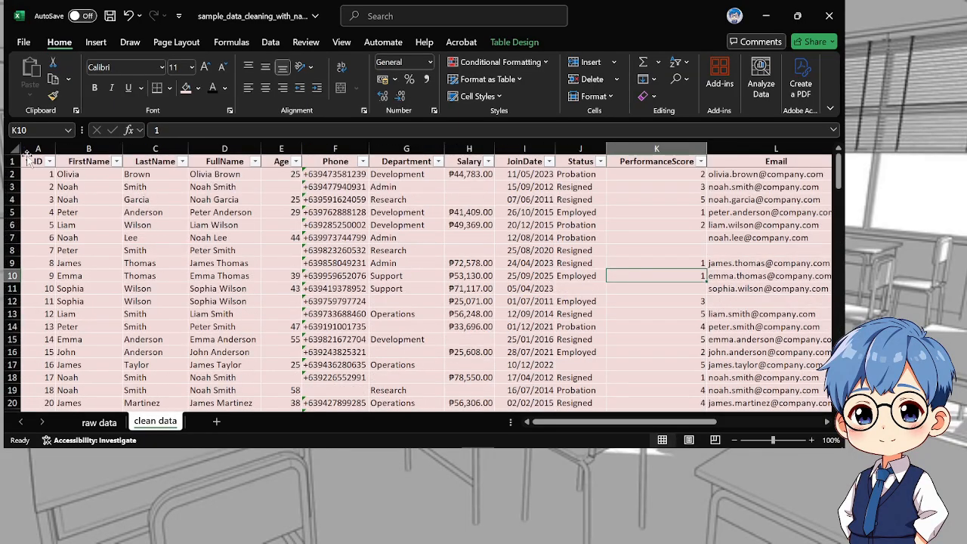
pyautogui.moveTo(30, 161); pyautogui.dragTo(743, 408)
pyautogui.moveTo(604, 402); pyautogui.dragTo(703, 387)
pyautogui.click(200, 91)
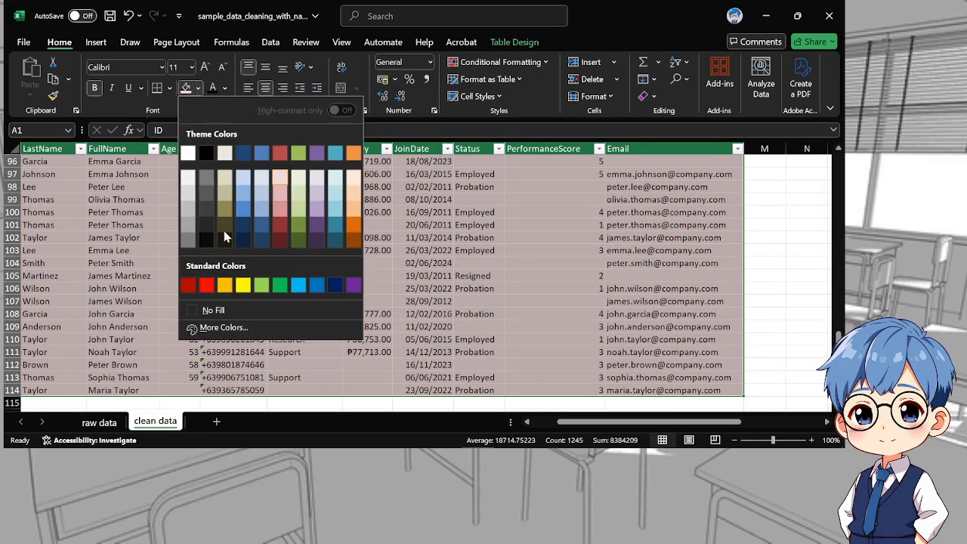
pyautogui.click(225, 303)
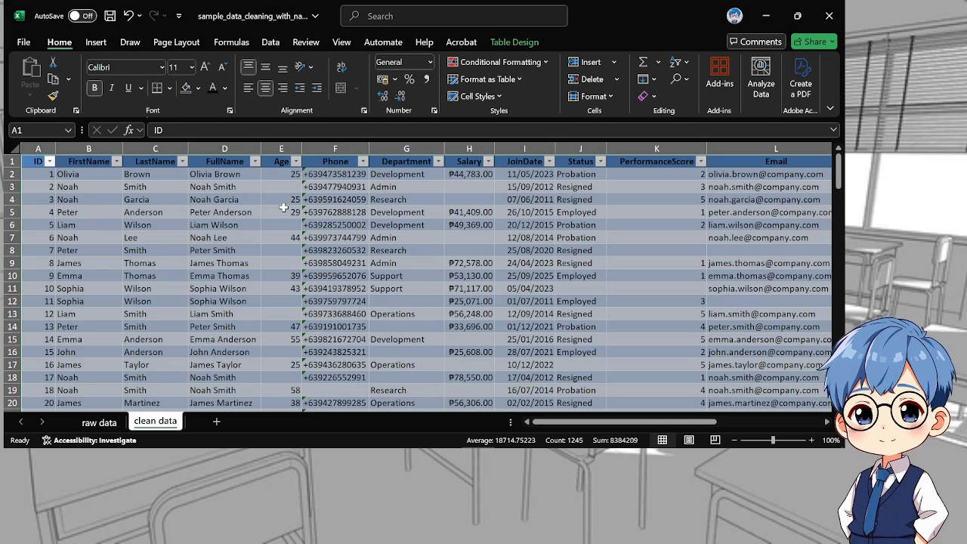
# Convert the selected employee table on the clean data sheet to a normal range
pyautogui.rightClick(283, 206)
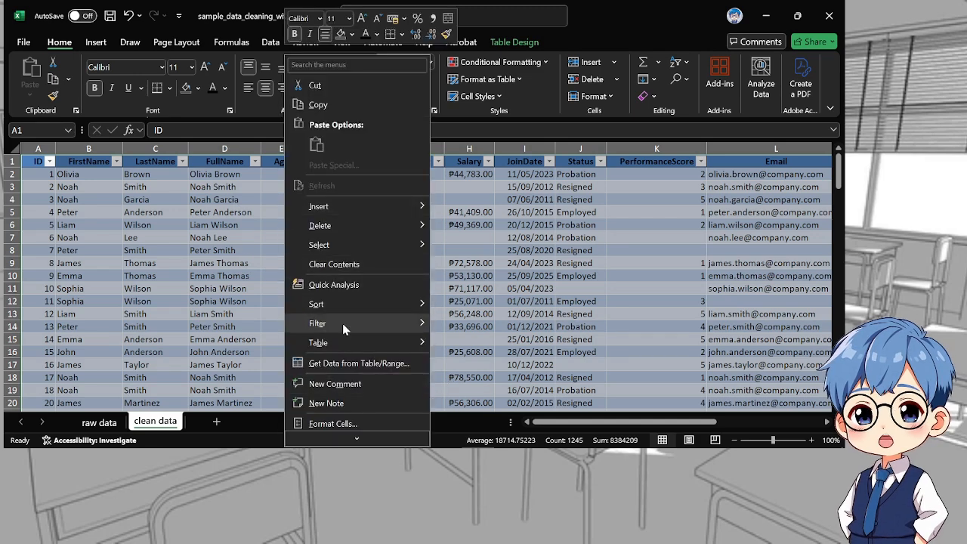
pyautogui.moveTo(389, 347)
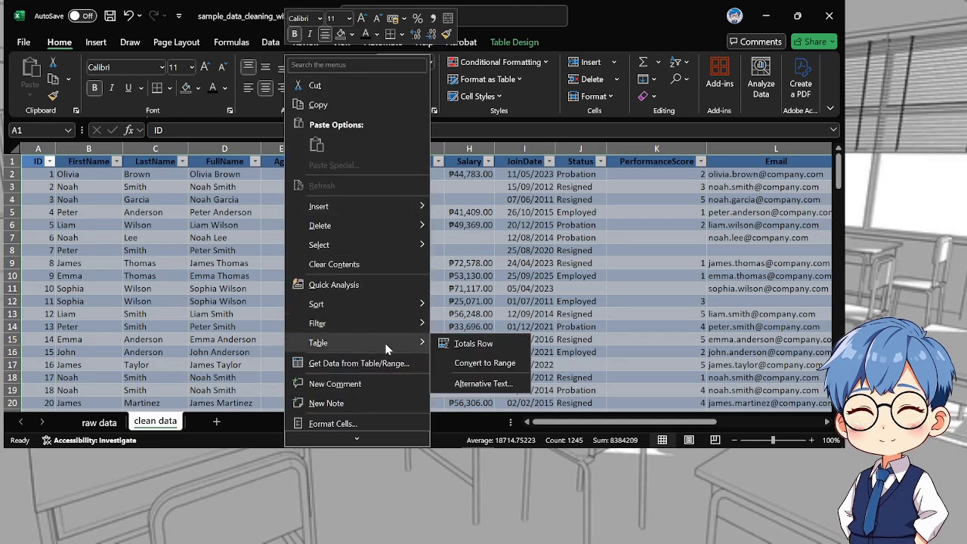
pyautogui.click(476, 364)
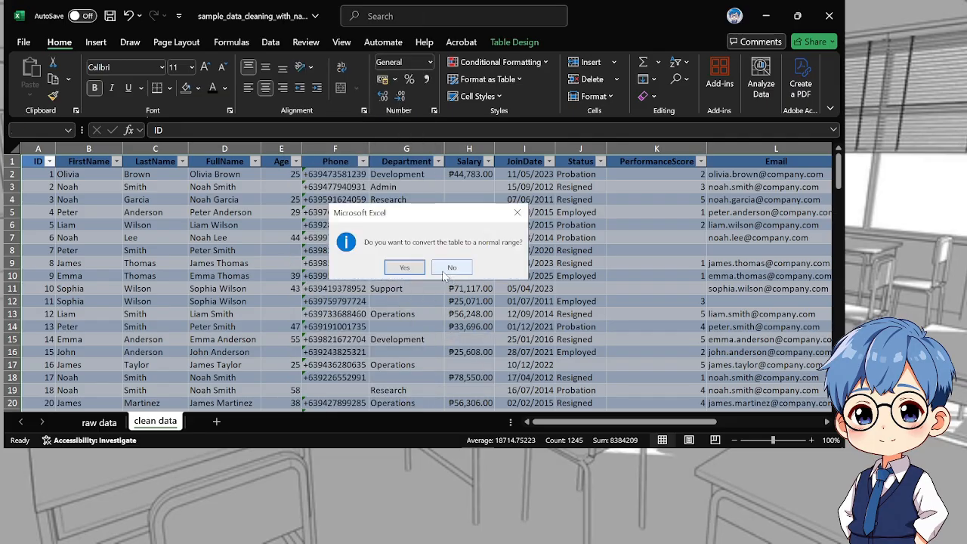
pyautogui.click(406, 268)
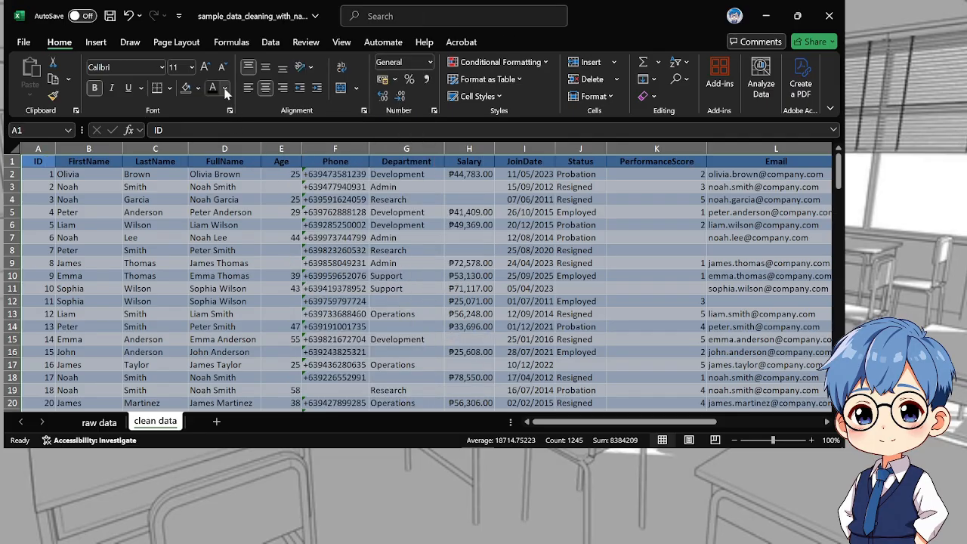
# Remove the leftover table fill from the whole data range with No Fill and clear its borders with No Border
pyautogui.click(186, 90)
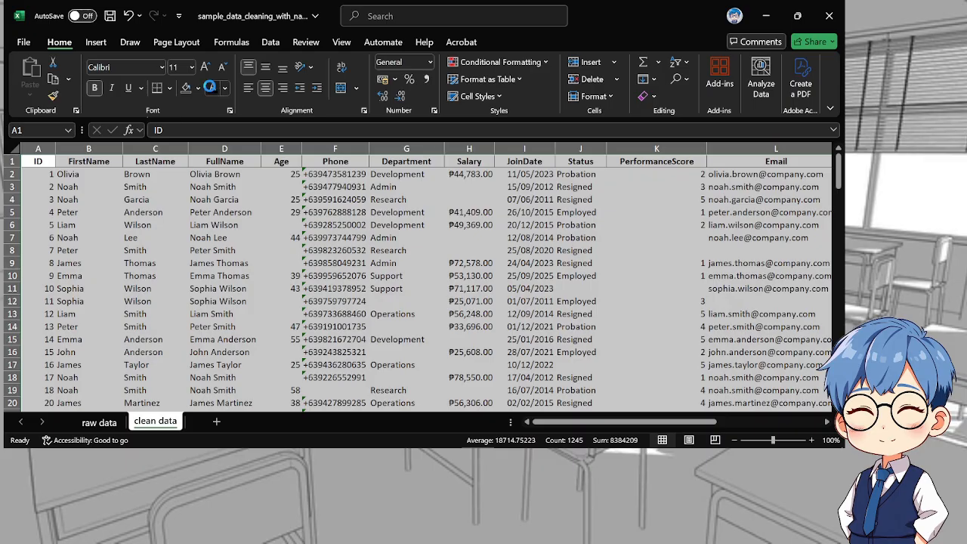
pyautogui.click(173, 90)
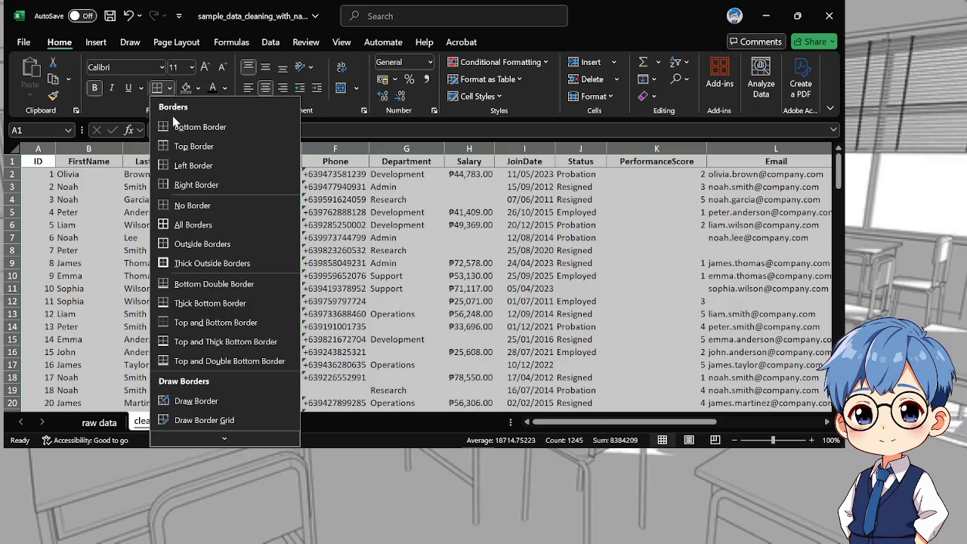
pyautogui.click(185, 204)
pyautogui.click(363, 279)
# Review the cleaned rows down to the last record and compare the clean data sheet with the raw data sheet
pyautogui.scroll(-20, 365, 283)
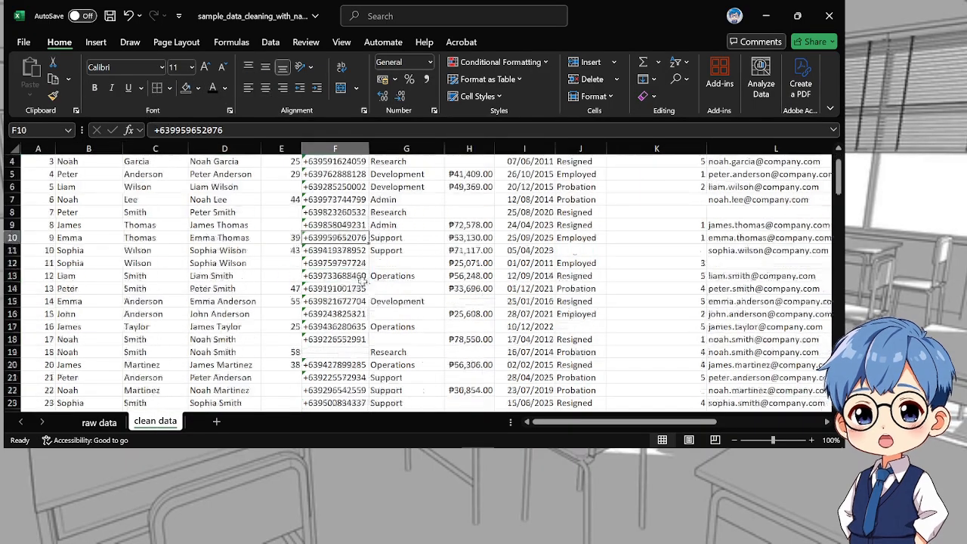
pyautogui.scroll(-7, 368, 288)
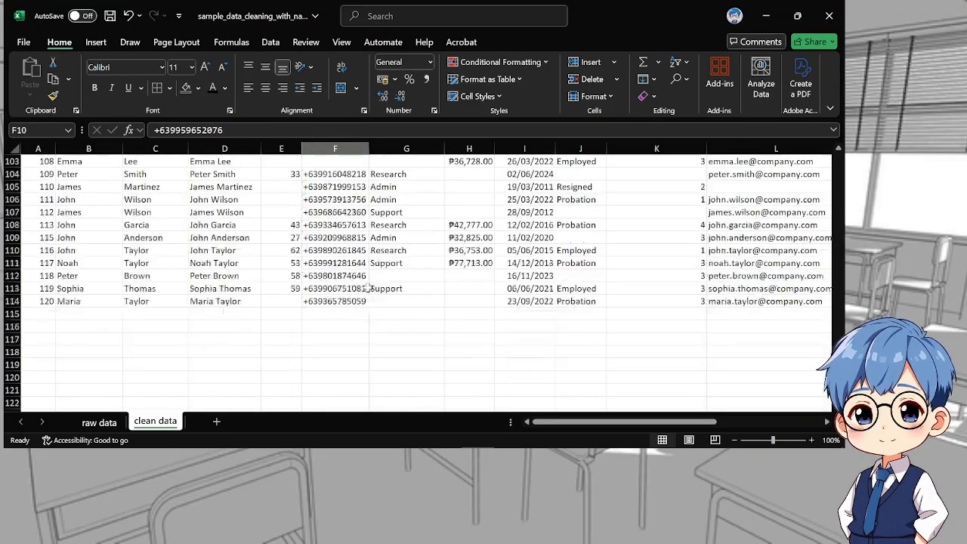
pyautogui.scroll(12, 368, 288)
pyautogui.scroll(20, 368, 288)
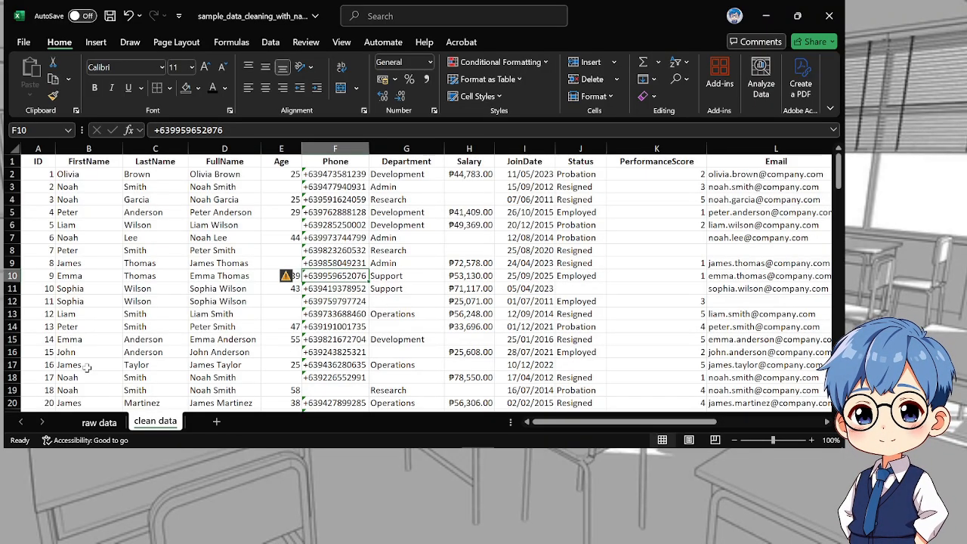
pyautogui.click(100, 423)
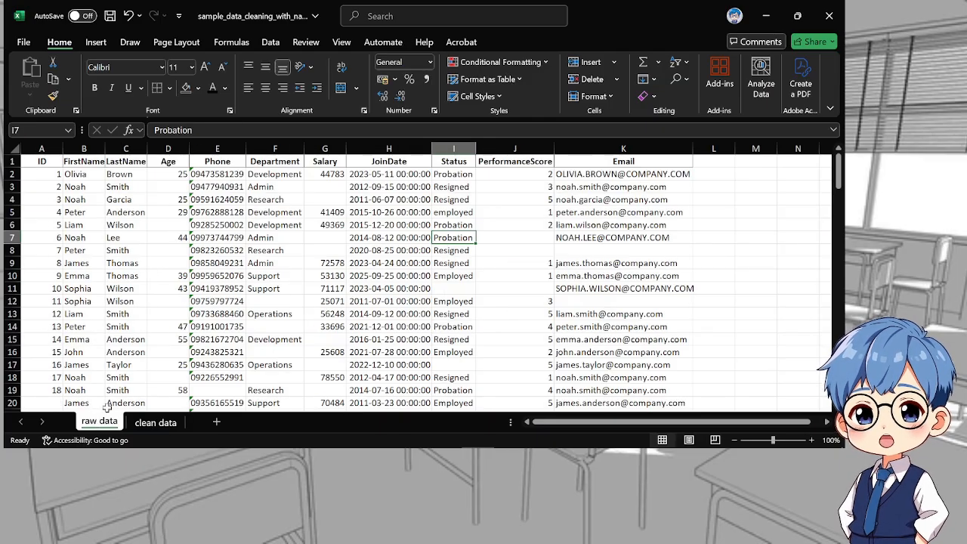
pyautogui.click(155, 423)
pyautogui.click(121, 422)
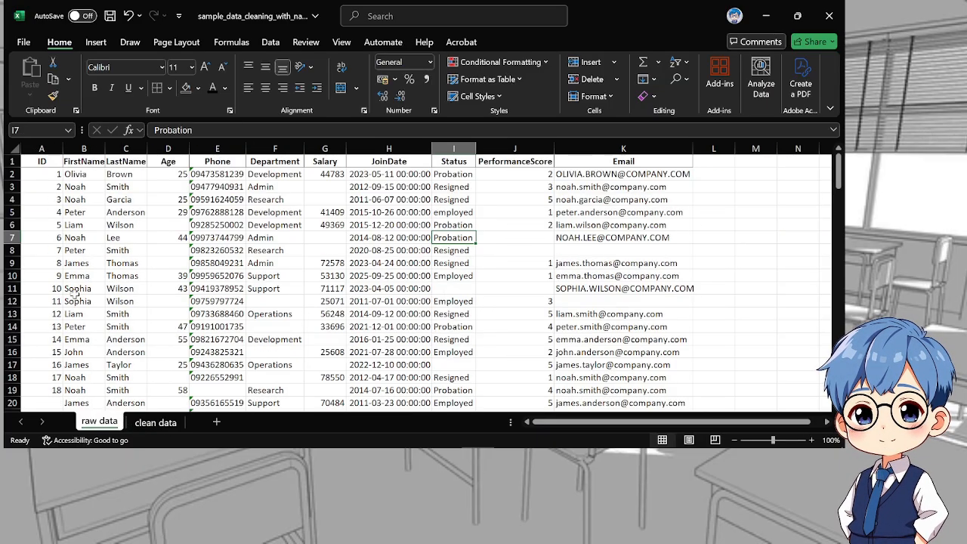
pyautogui.click(155, 423)
pyautogui.click(100, 423)
pyautogui.click(414, 336)
pyautogui.click(157, 423)
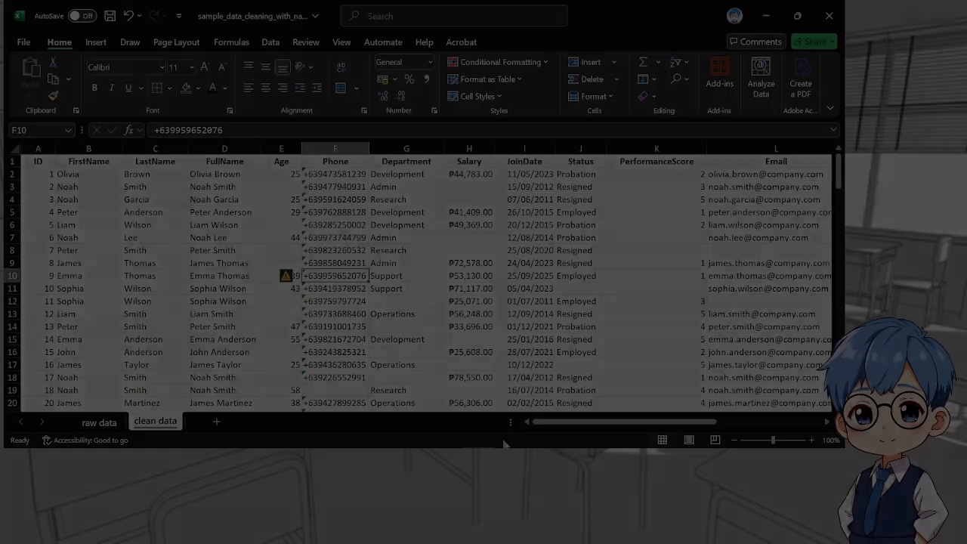